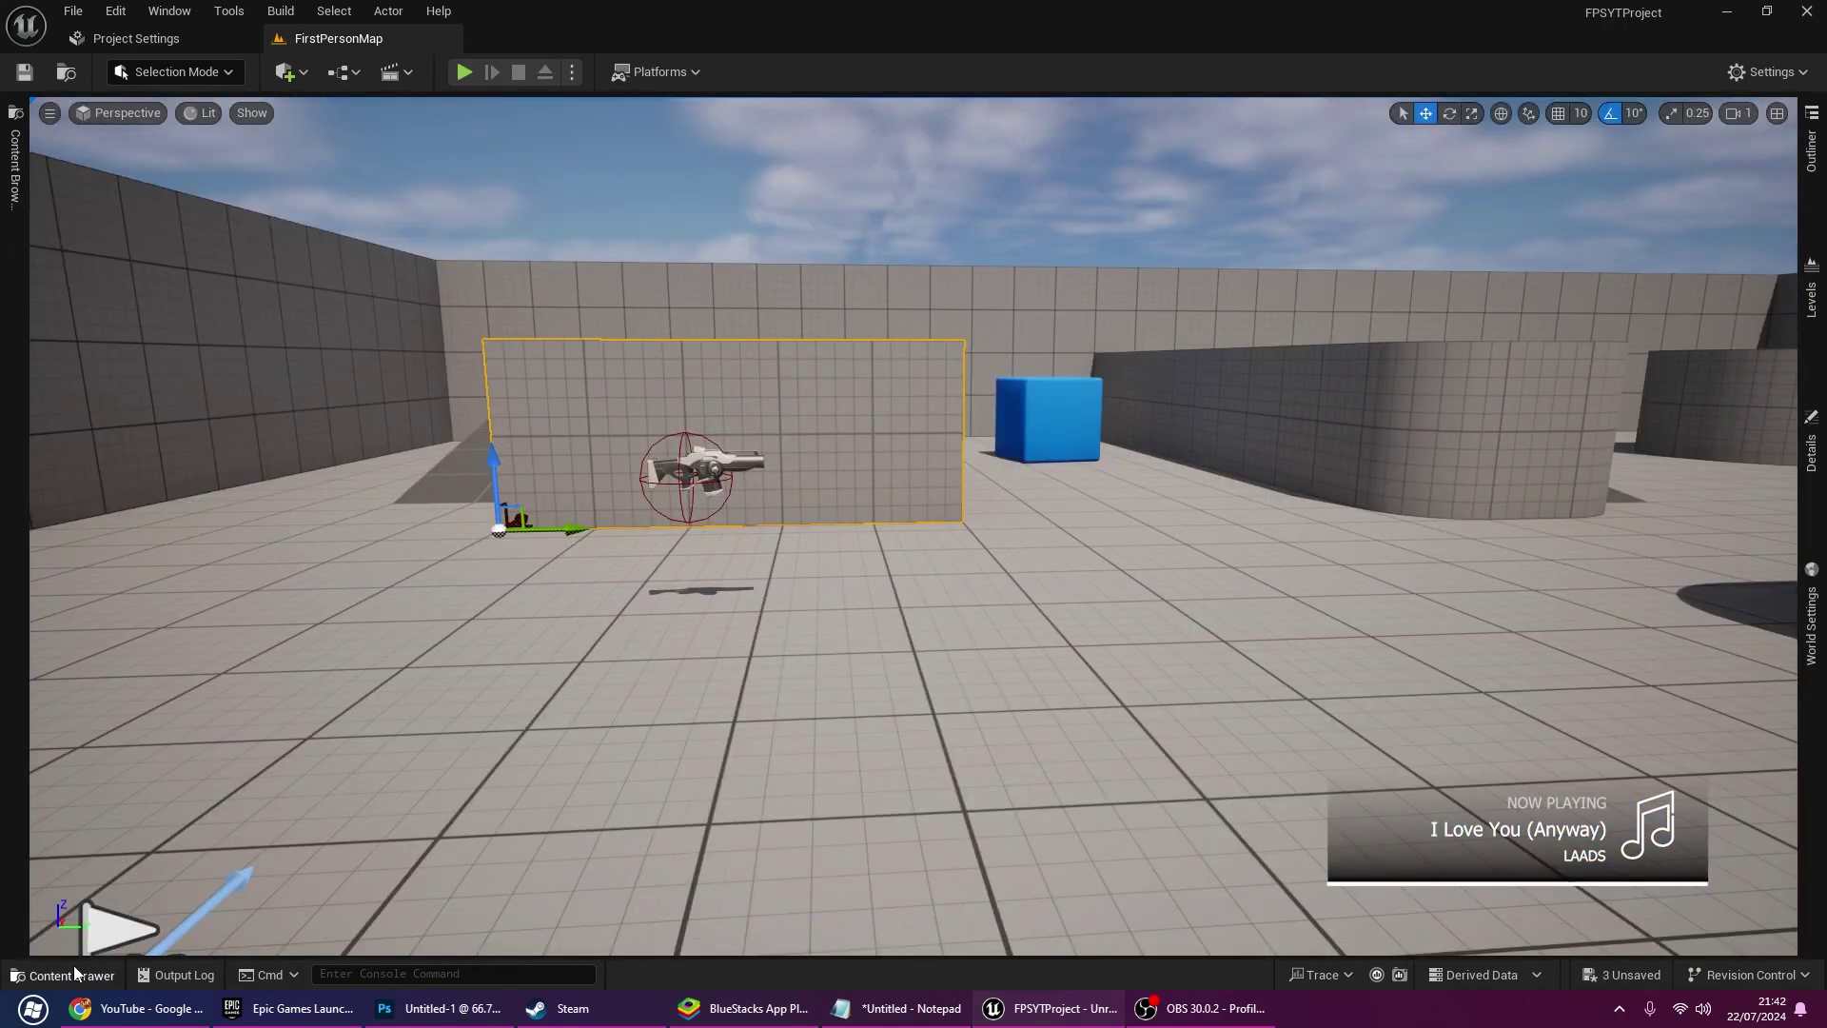
Create a DynamicBeam-based Niagara system called NS_LaserBeam and open it in the Niagara editor
{"action": "left_click", "coordinate": [76, 972]}
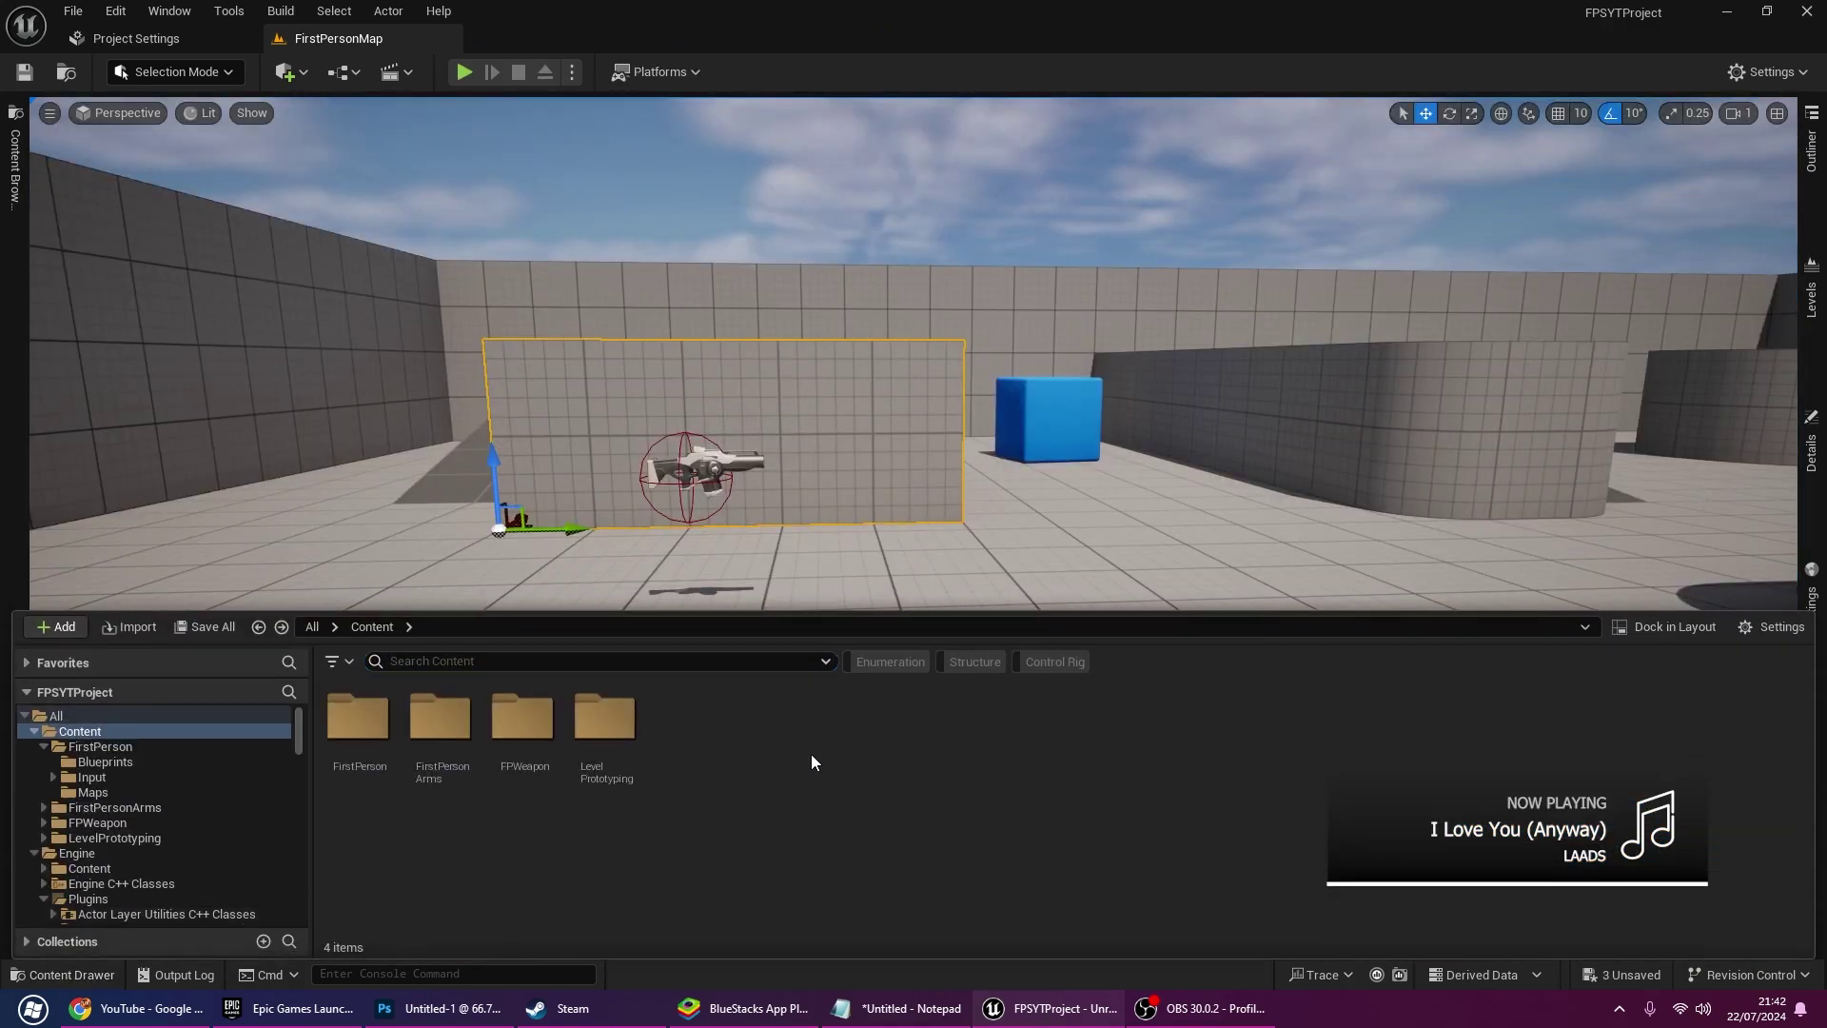
{"action": "right_click", "coordinate": [811, 754]}
{"action": "left_click", "coordinate": [950, 542]}
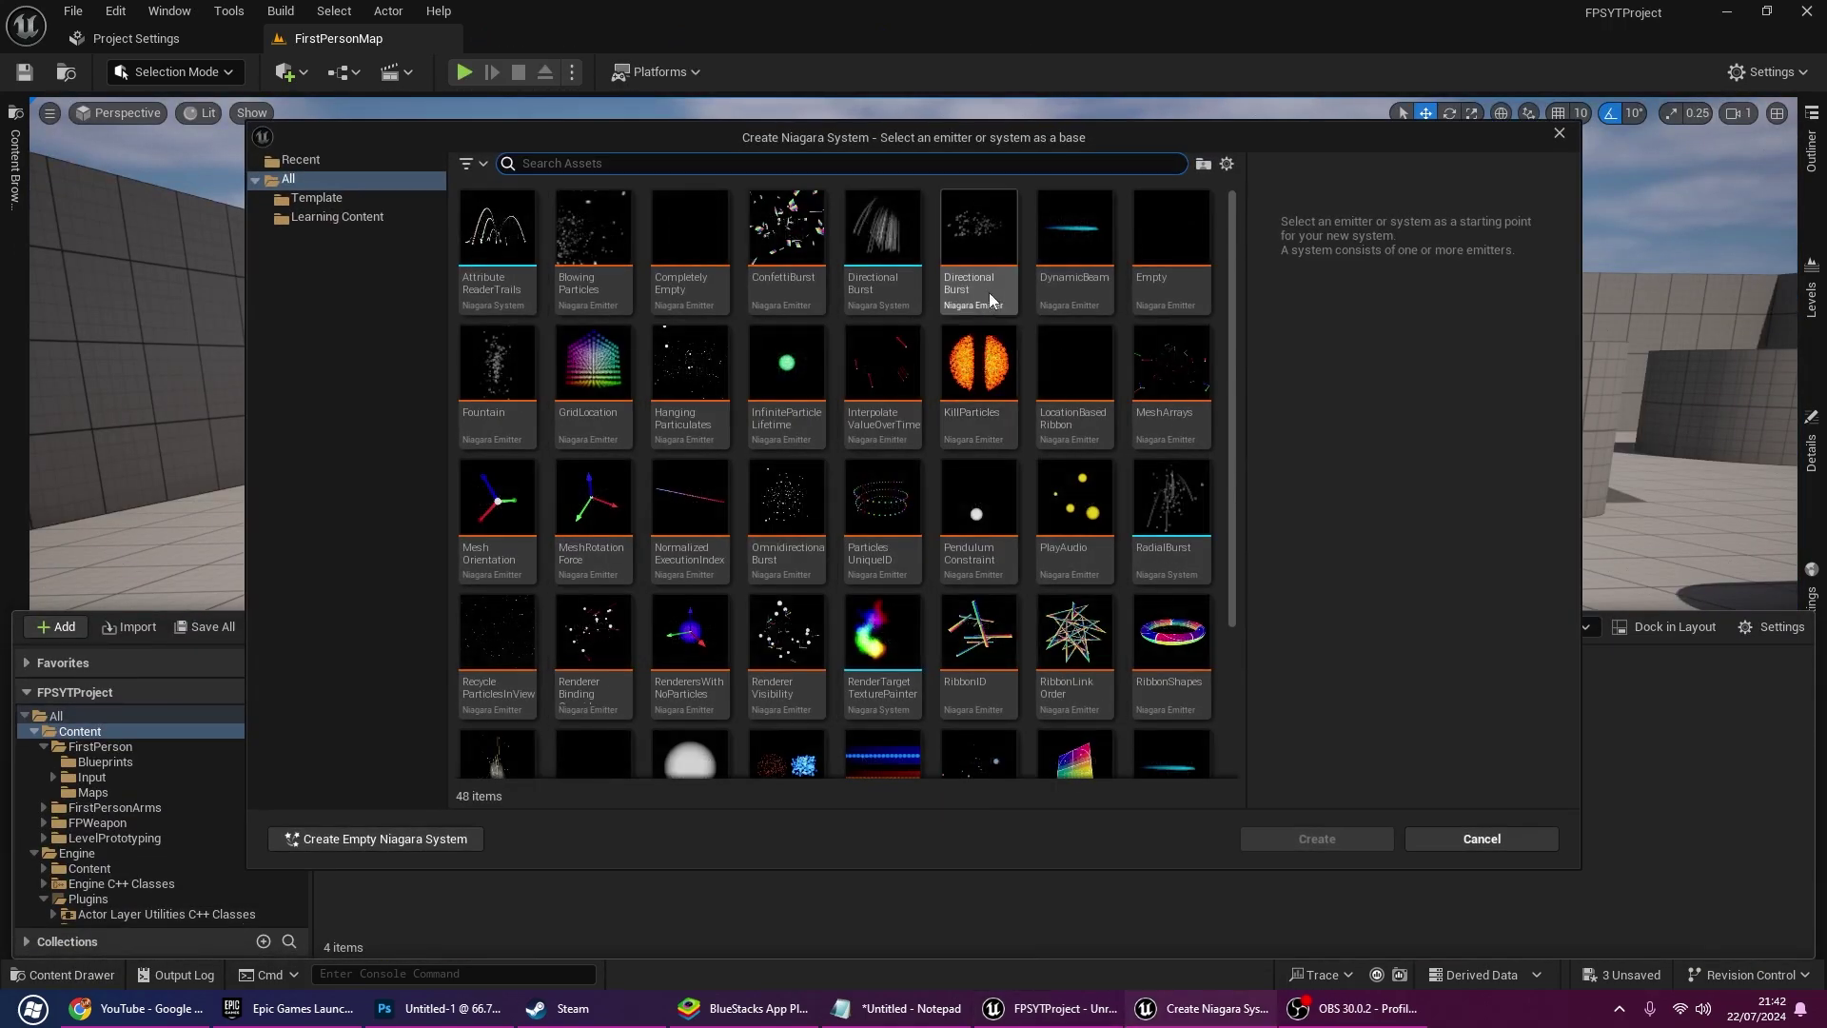
{"action": "left_click", "coordinate": [994, 285]}
{"action": "left_click", "coordinate": [1313, 835]}
{"action": "type", "text": "NS_L"}
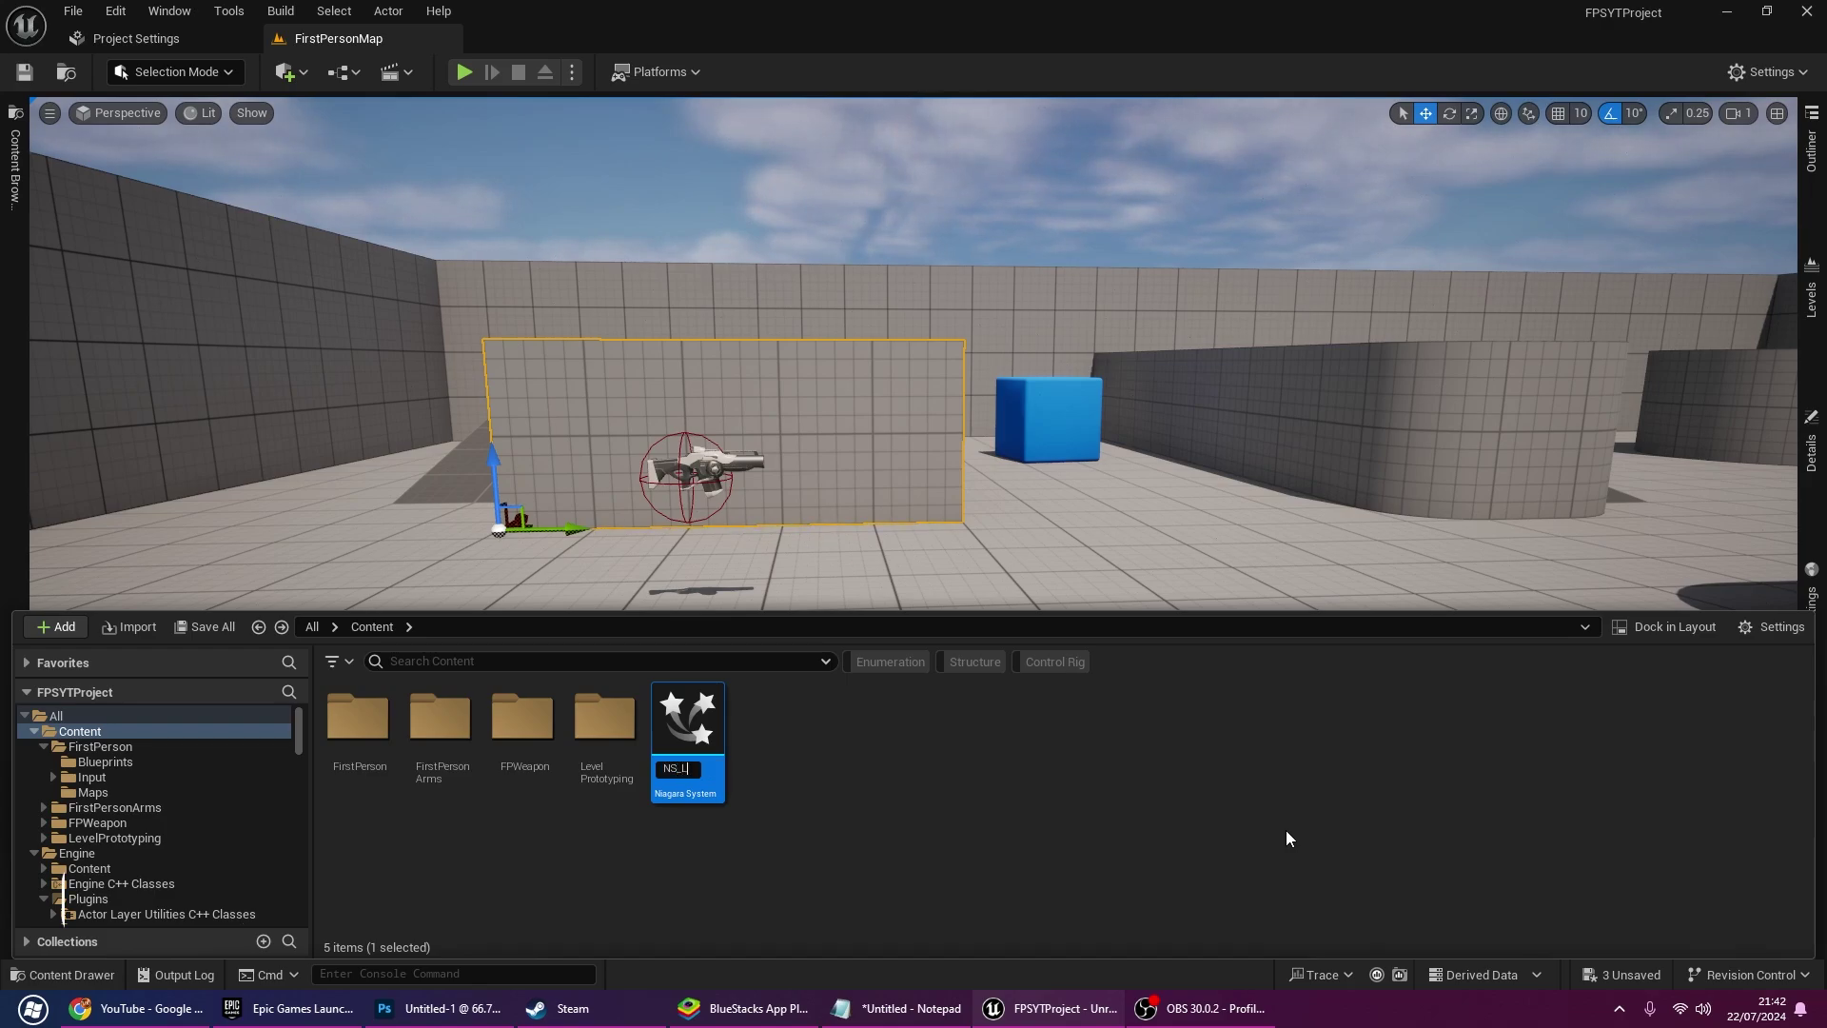
{"action": "type", "text": "aserBeam"}
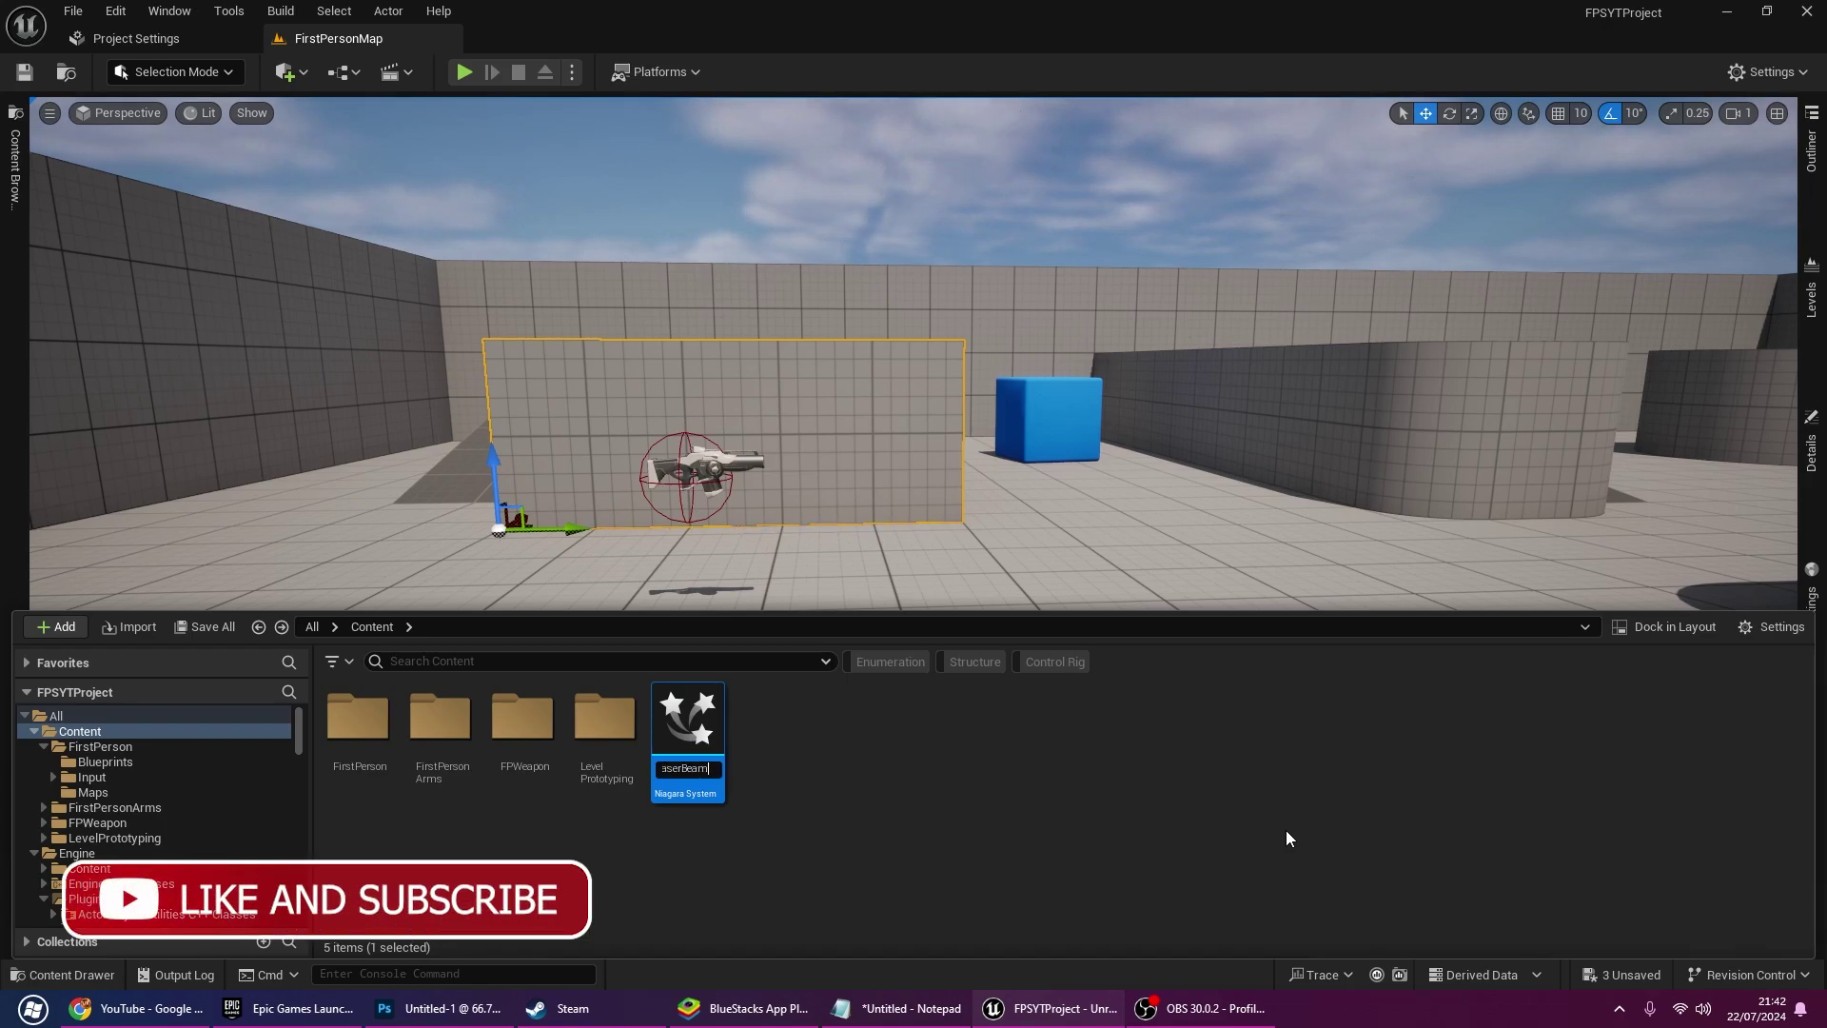
{"action": "key", "text": "Return"}
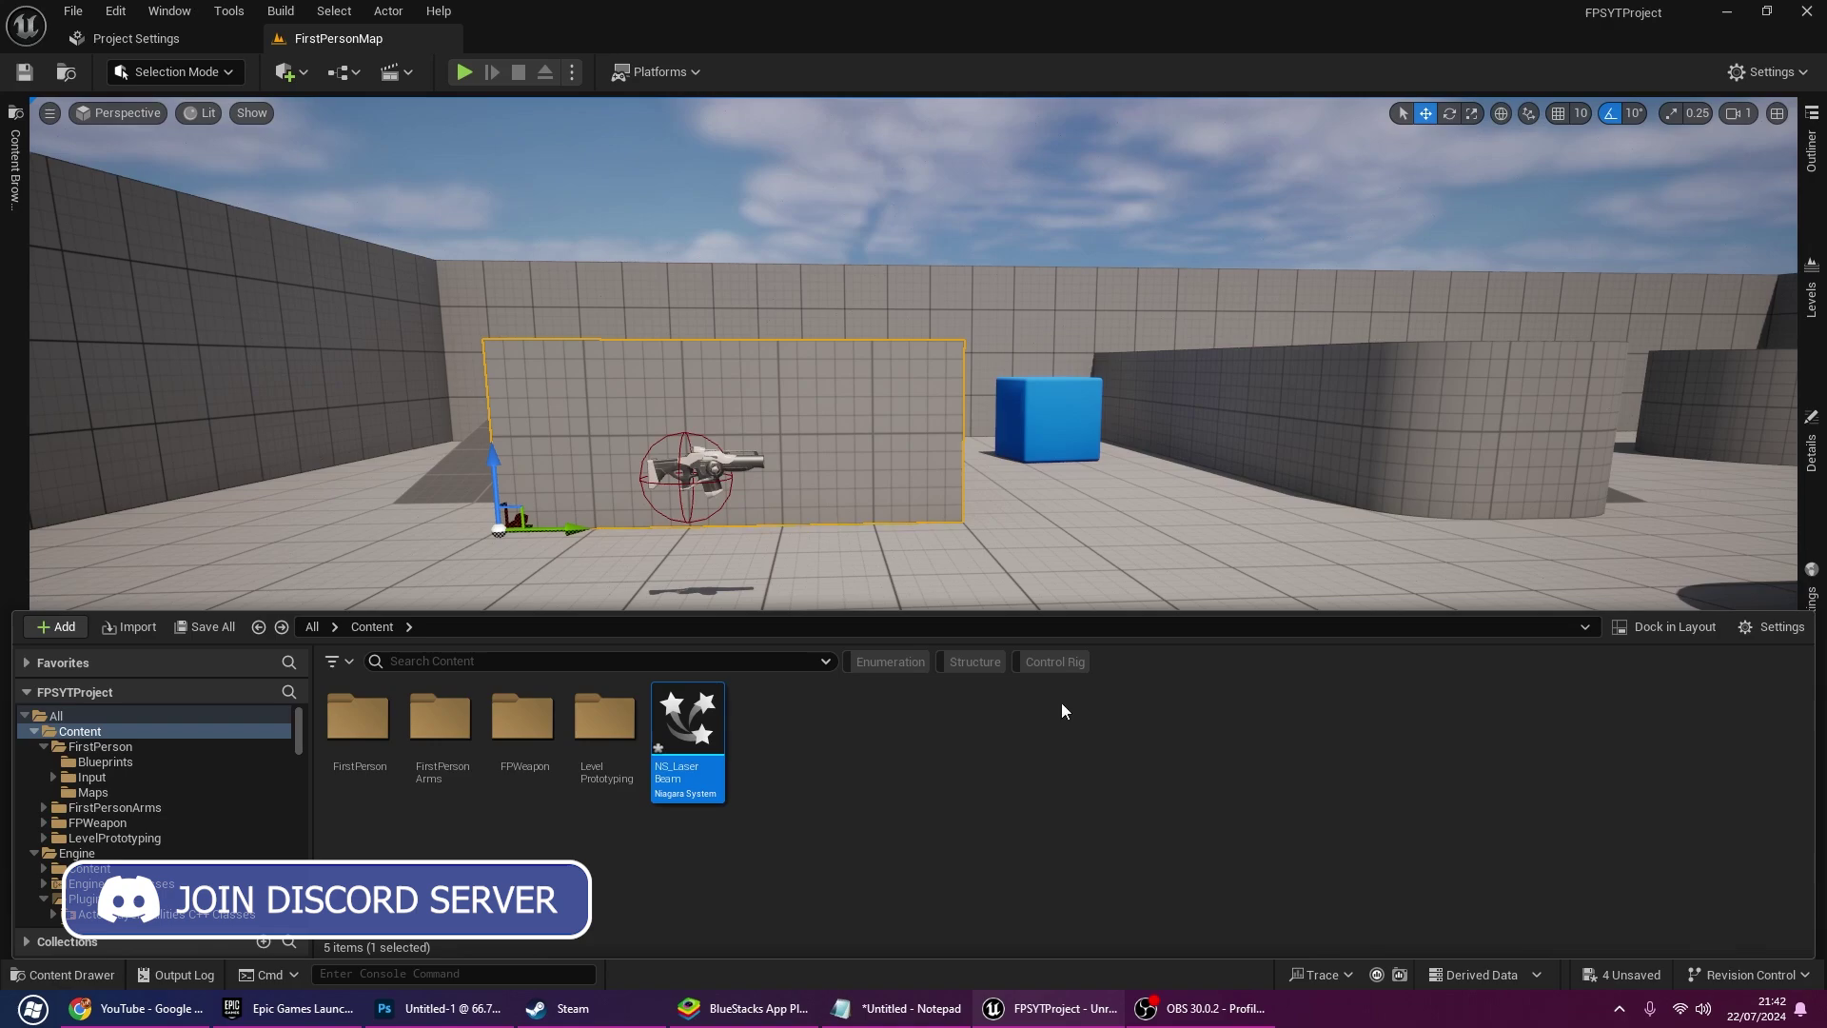
{"action": "double_click", "coordinate": [687, 719]}
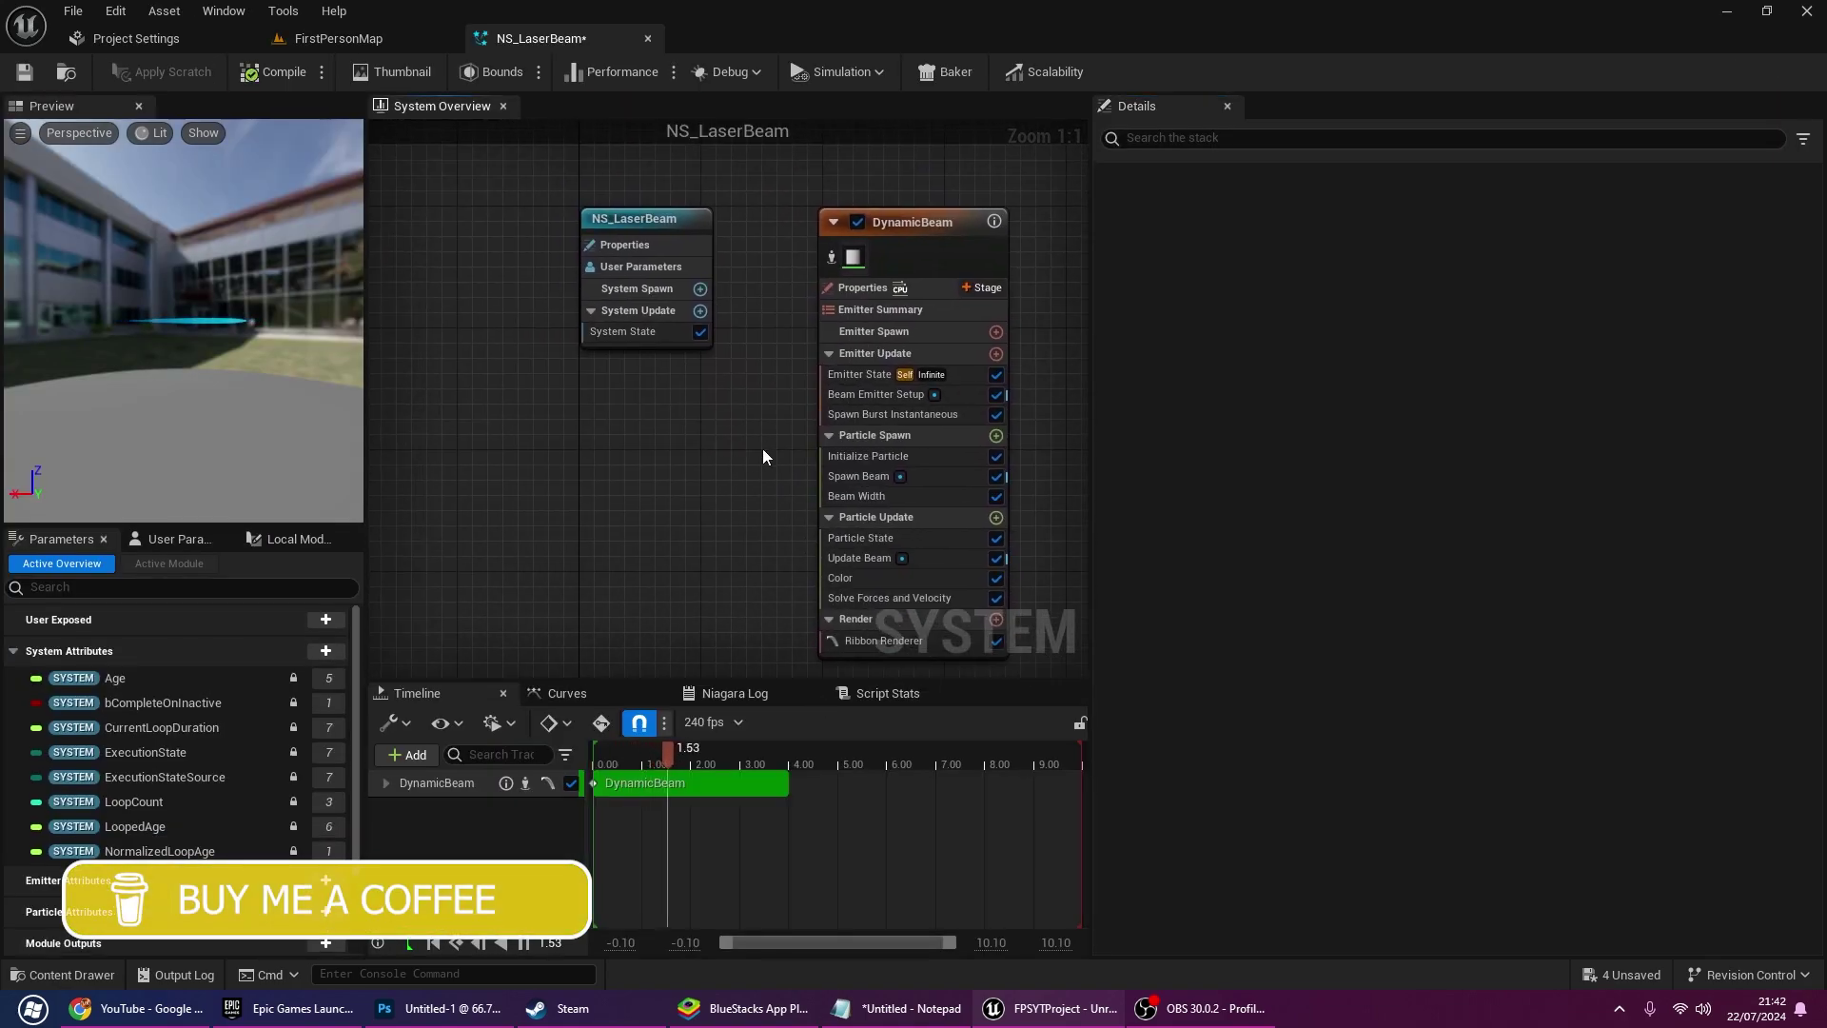
Set the Emitter State to Loop Behavior Once with Infinite duration
{"action": "left_click", "coordinate": [722, 361]}
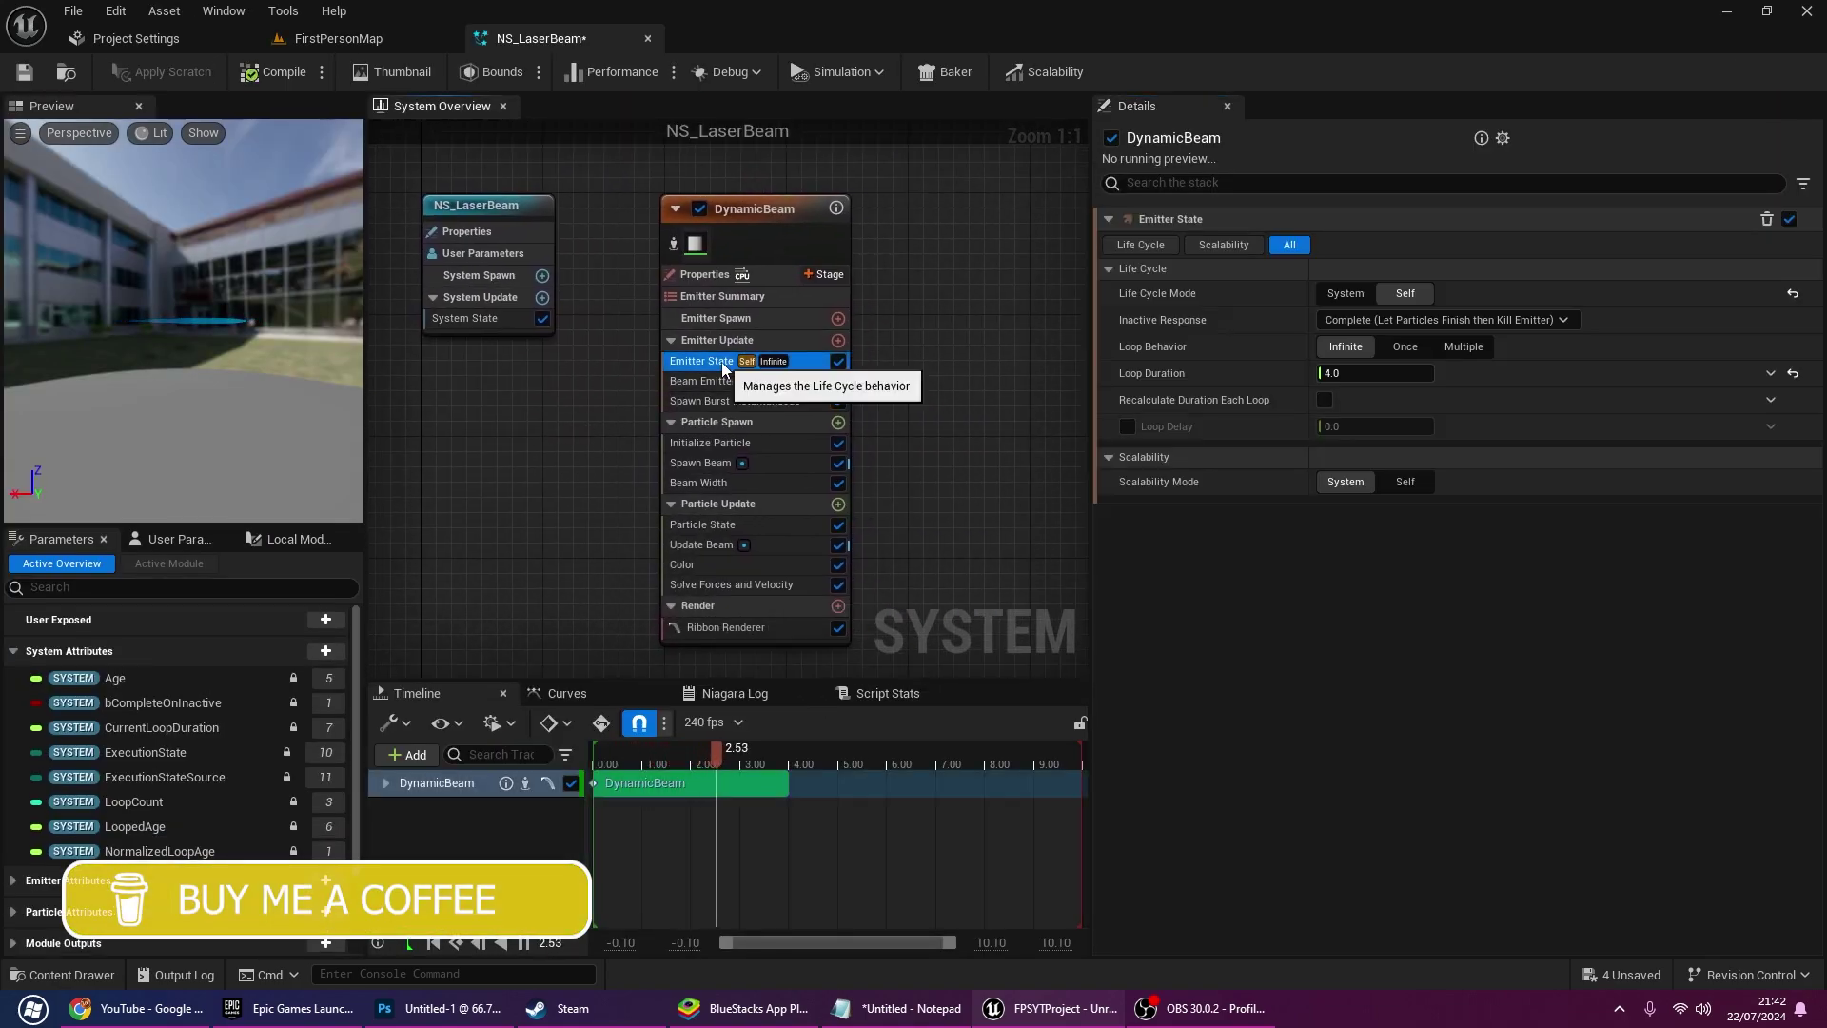
{"action": "left_click", "coordinate": [1405, 346]}
{"action": "left_click", "coordinate": [1405, 373]}
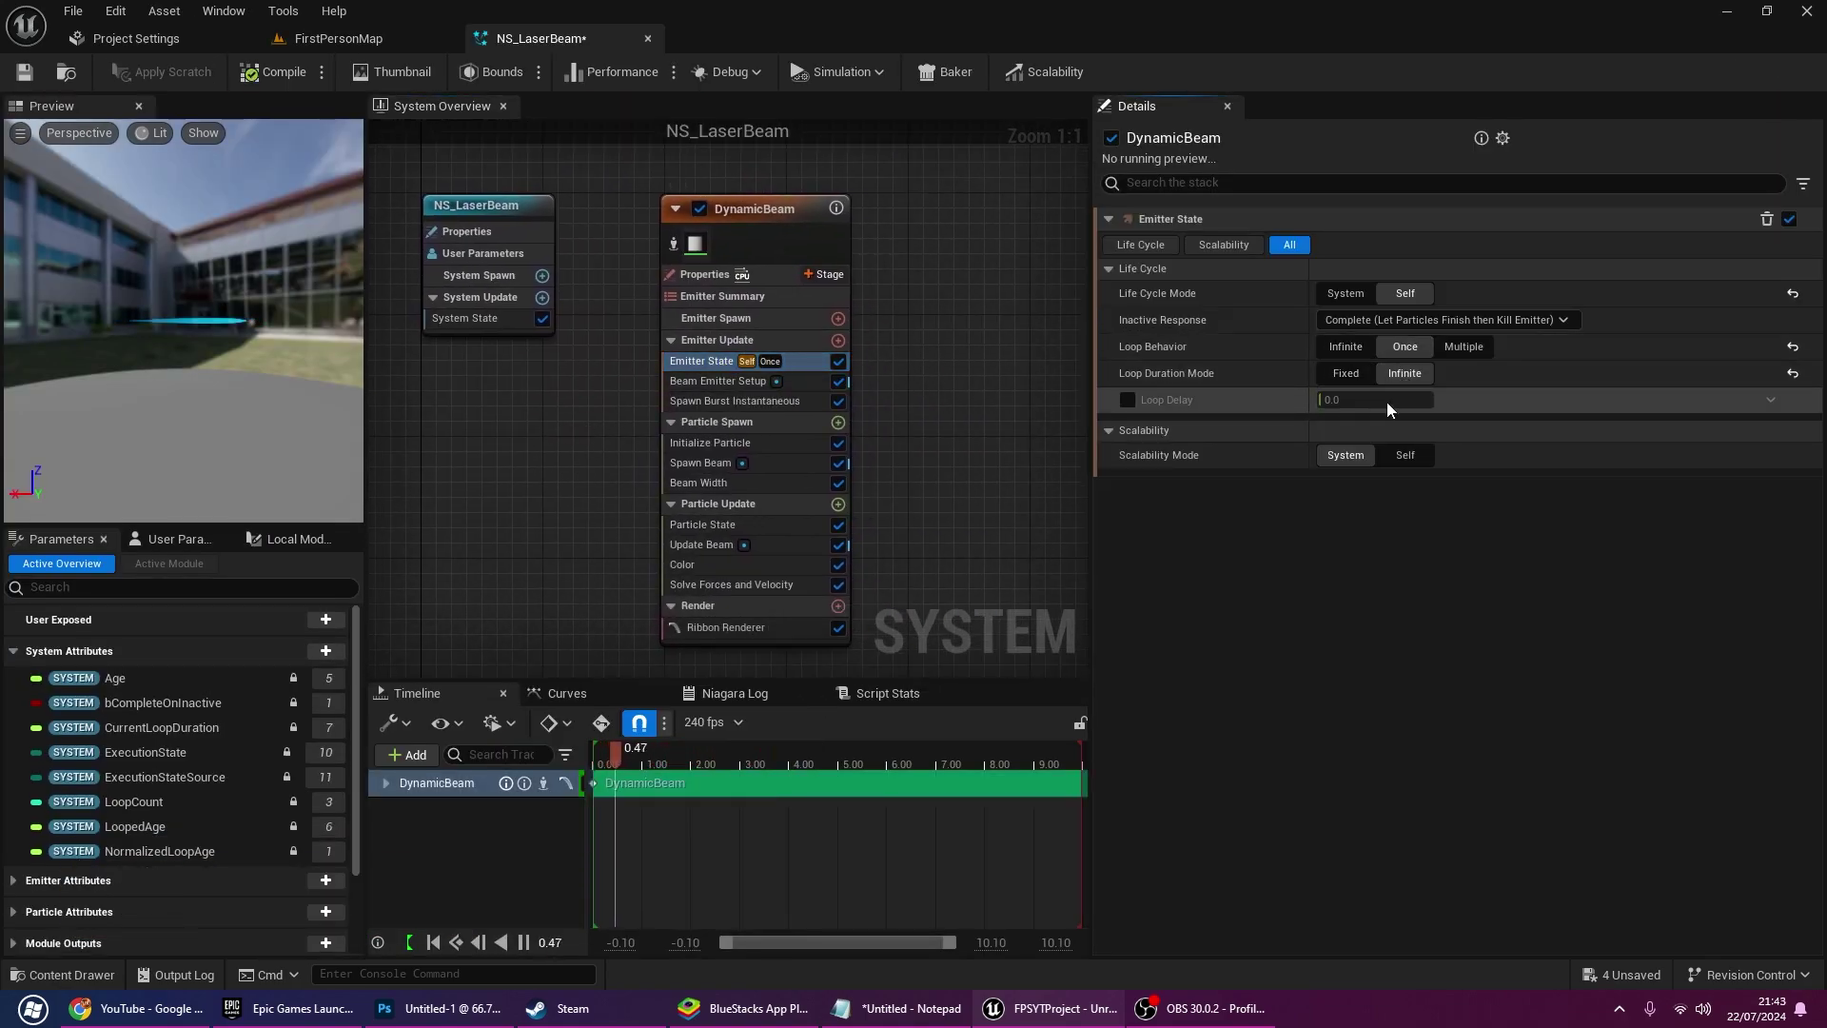
Bind Beam End in Beam Emitter Setup to the user Beam End parameter
{"action": "left_click", "coordinate": [725, 383]}
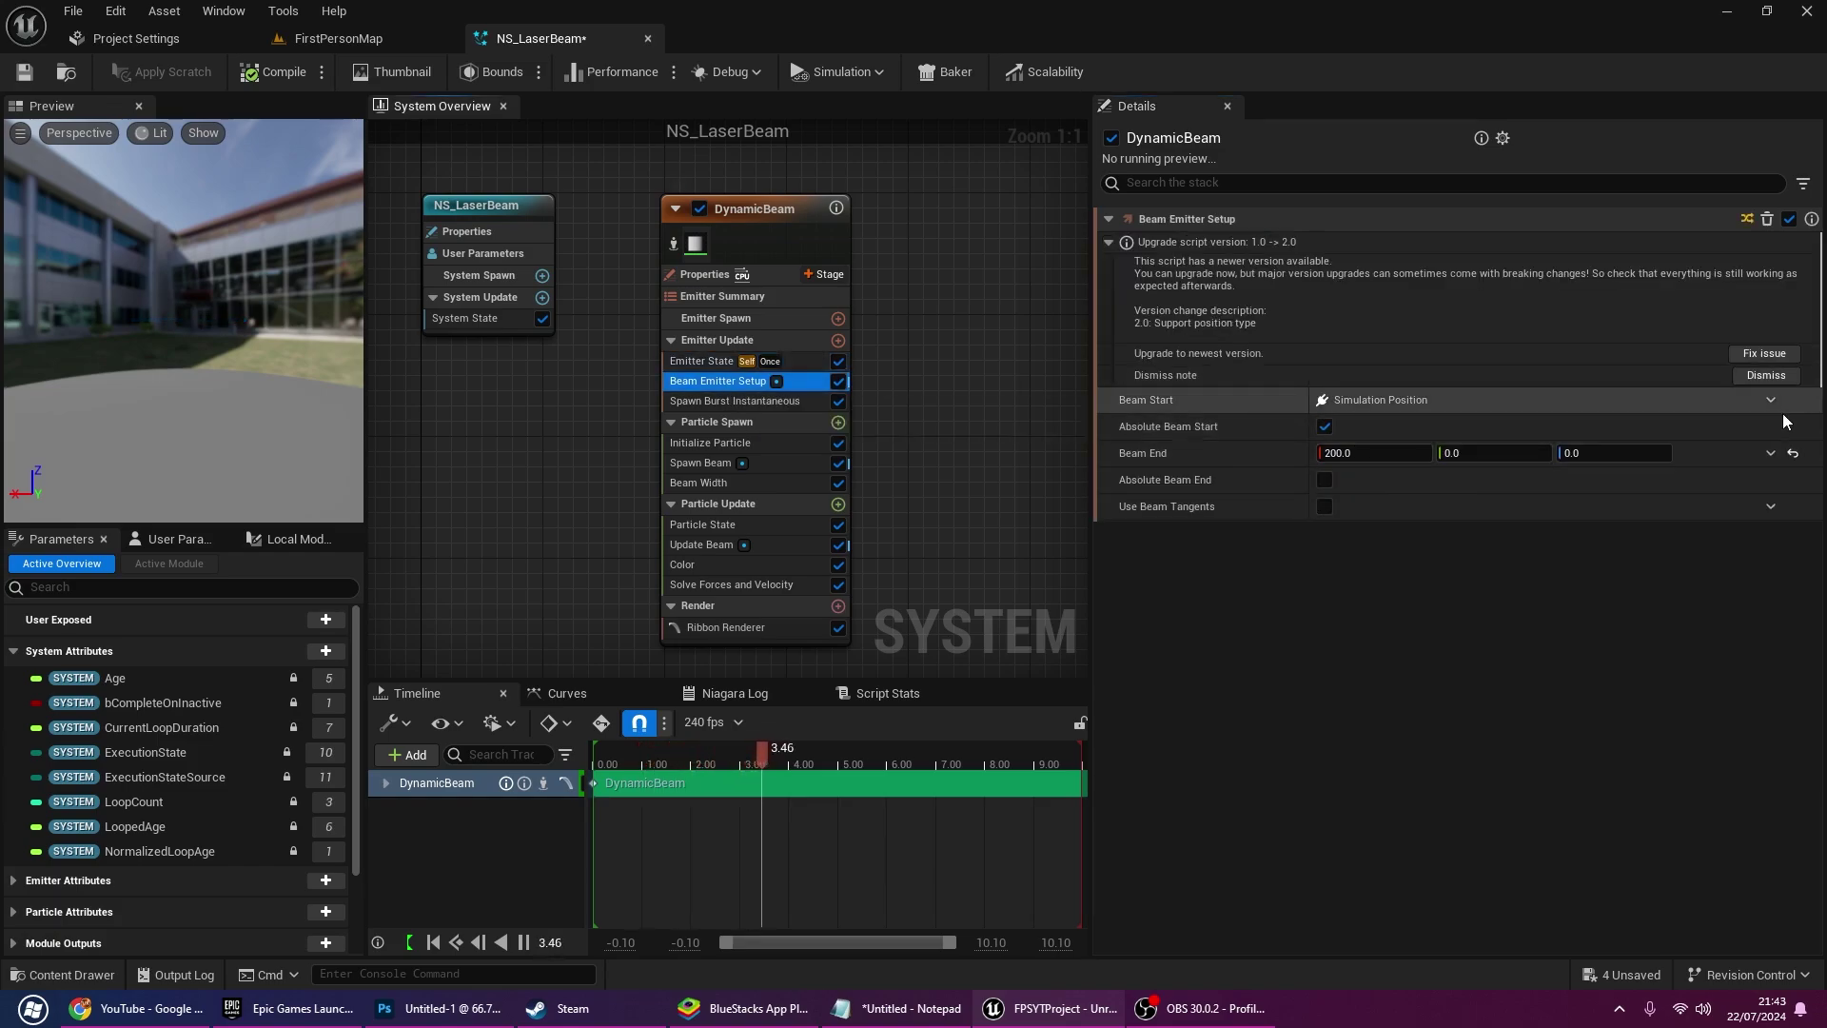
{"action": "left_click", "coordinate": [1771, 454]}
{"action": "type", "text": "beam"}
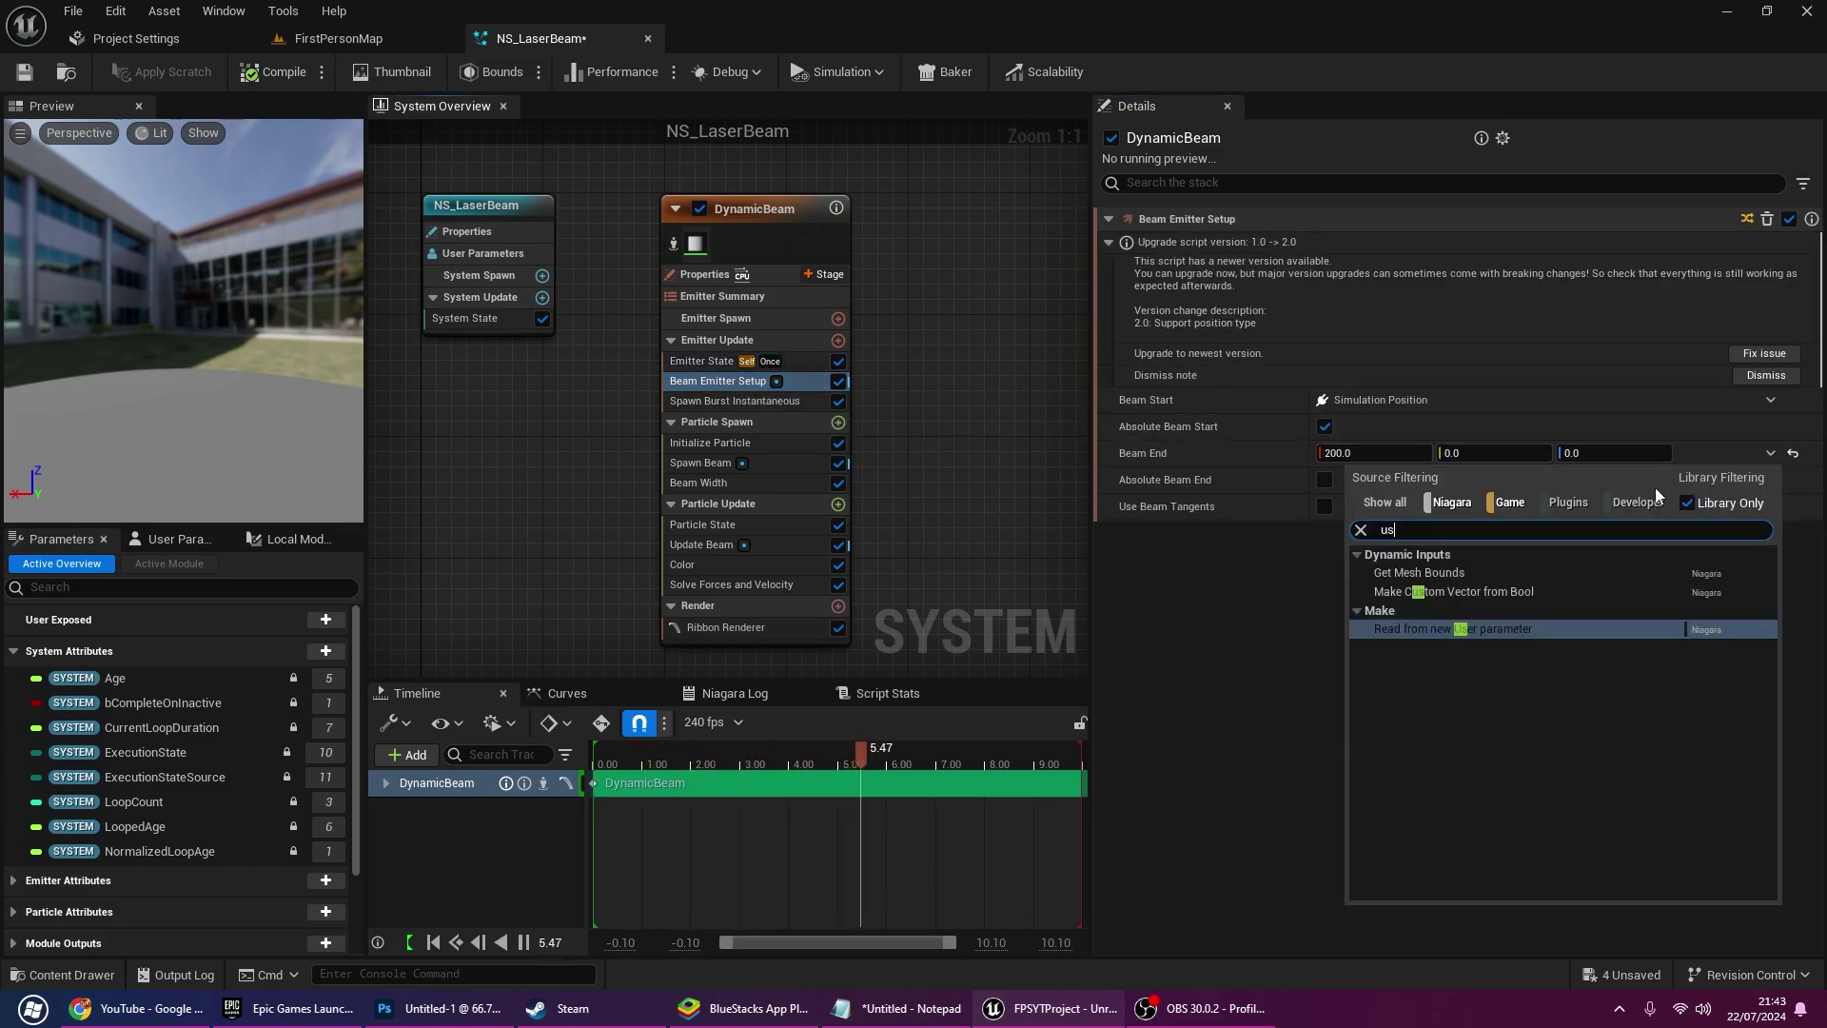
{"action": "left_click", "coordinate": [1540, 571]}
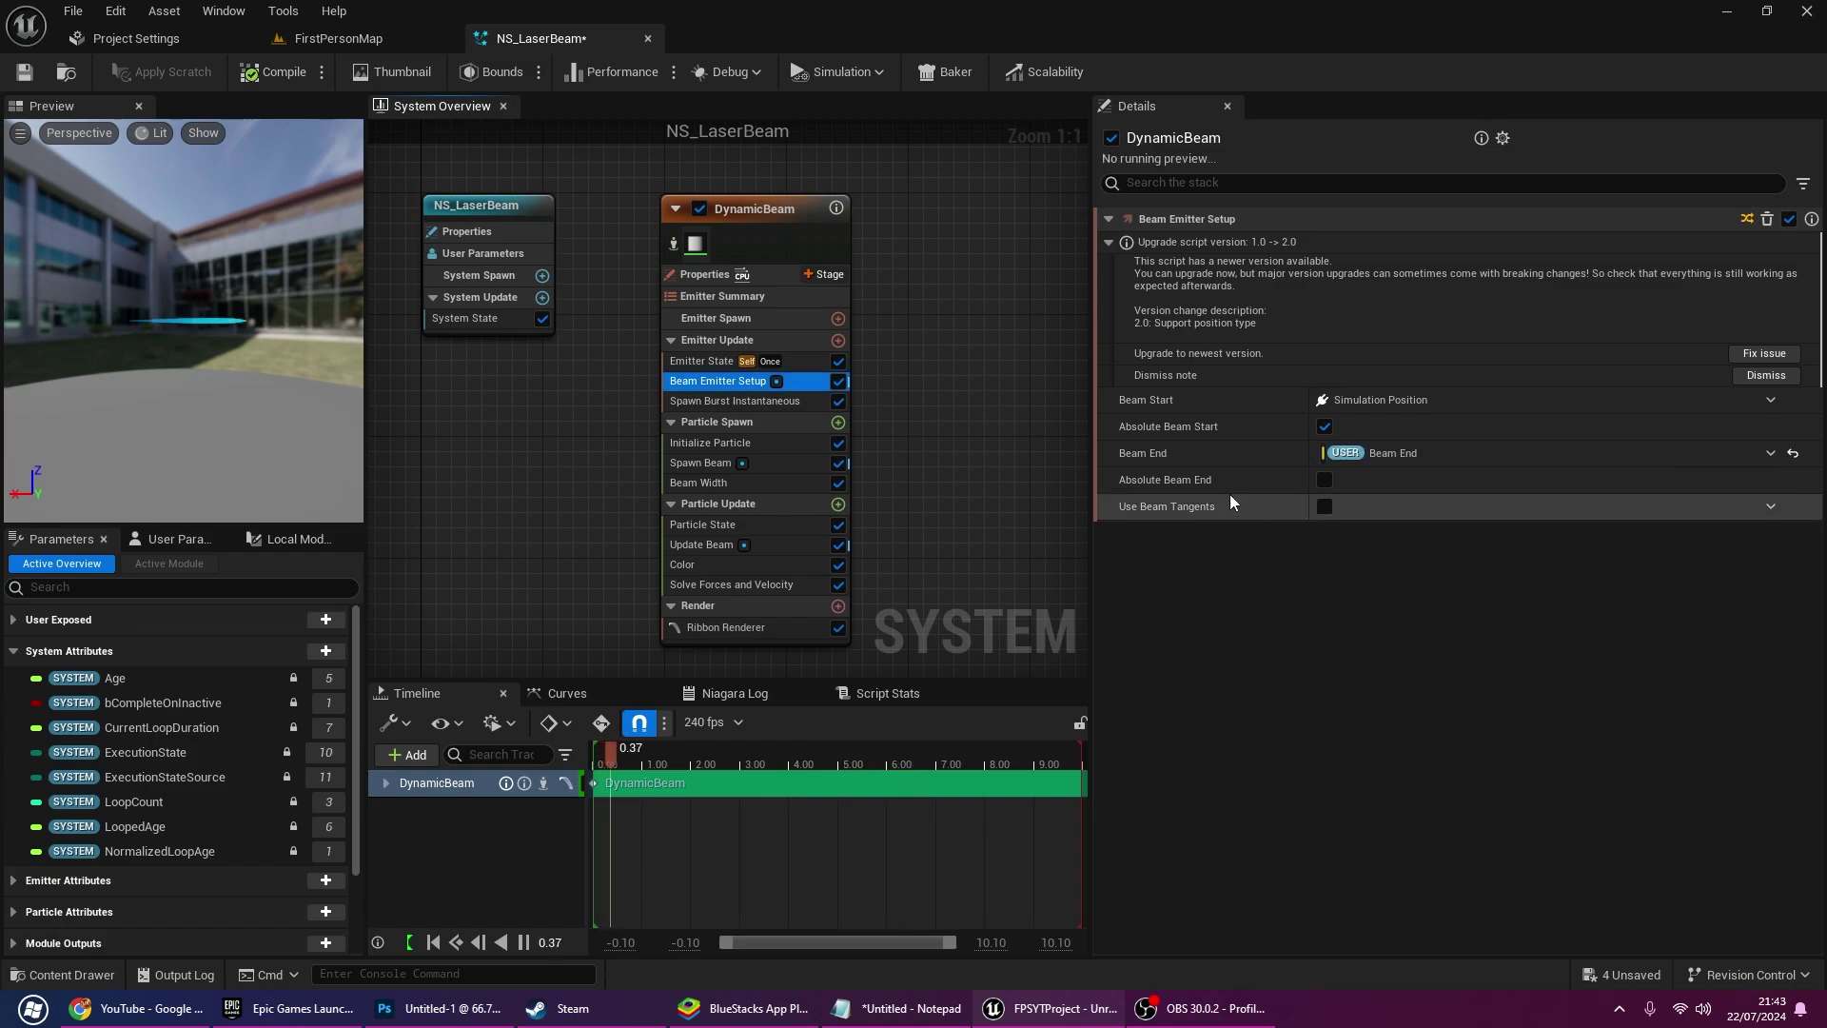
Replace the Beam Width curve with a fixed value of 0.2
{"action": "left_click", "coordinate": [768, 403]}
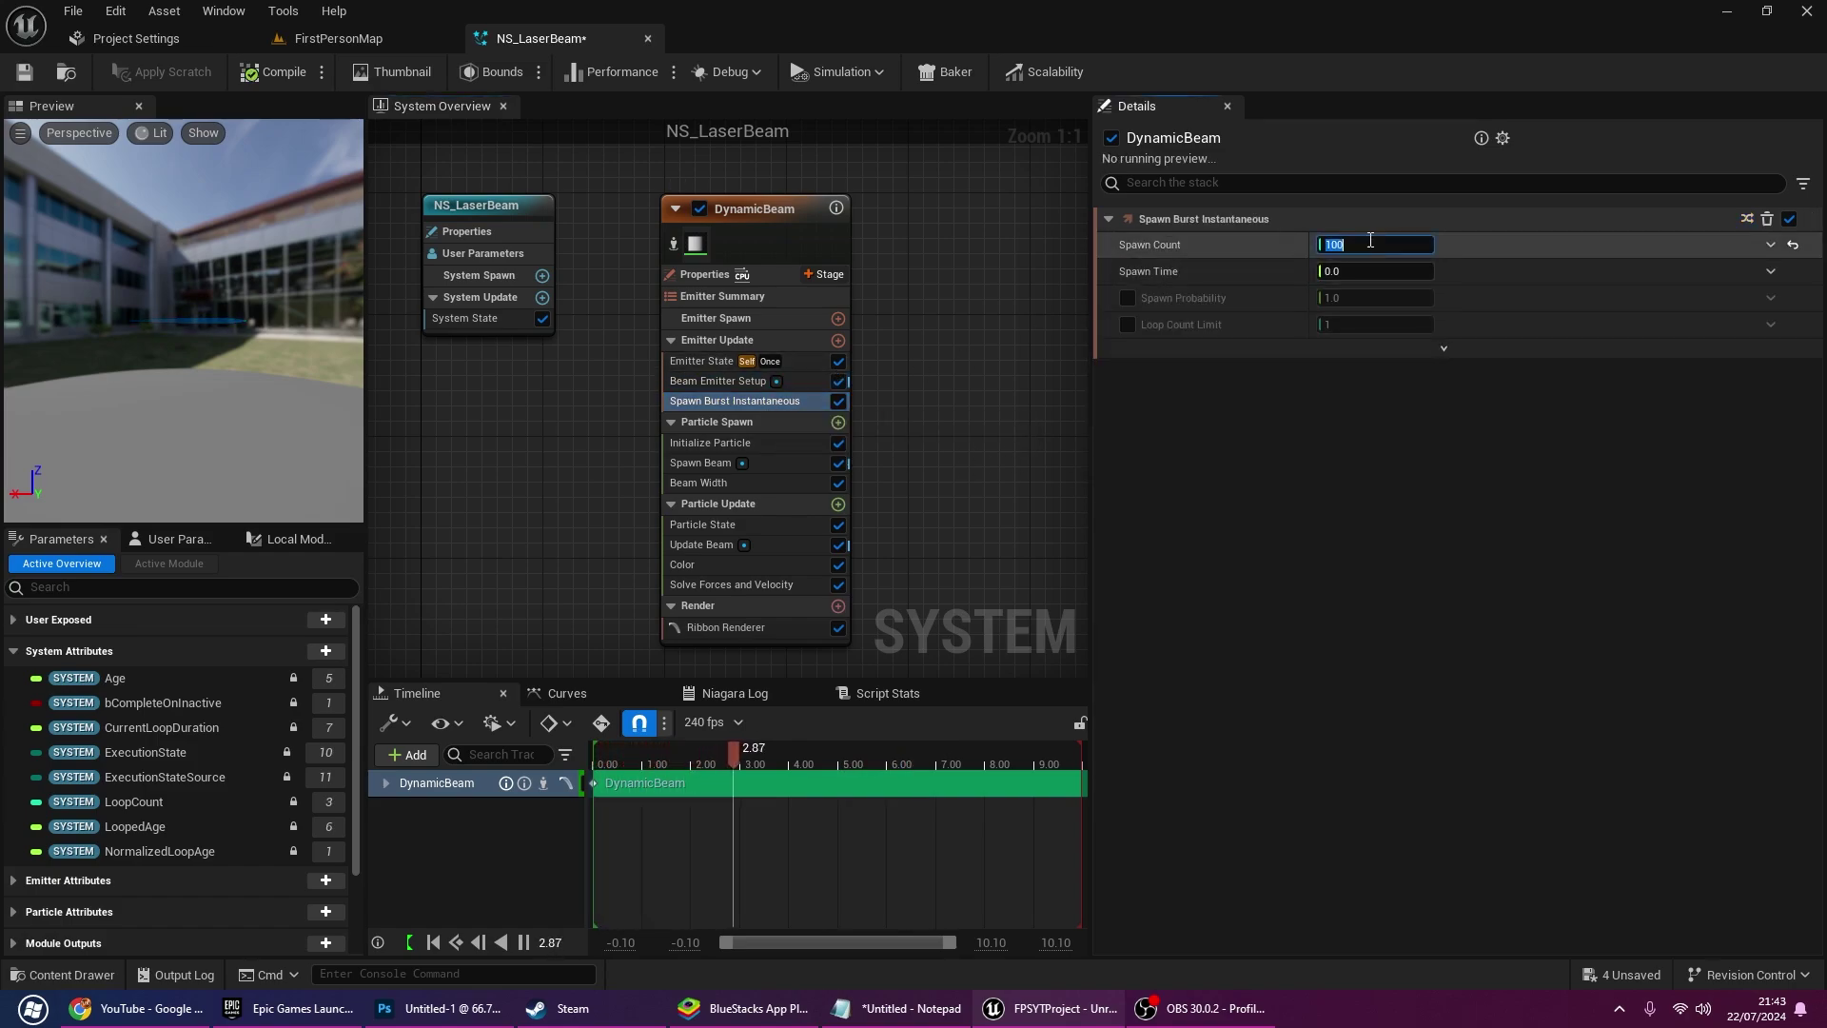
{"action": "left_click", "coordinate": [821, 443]}
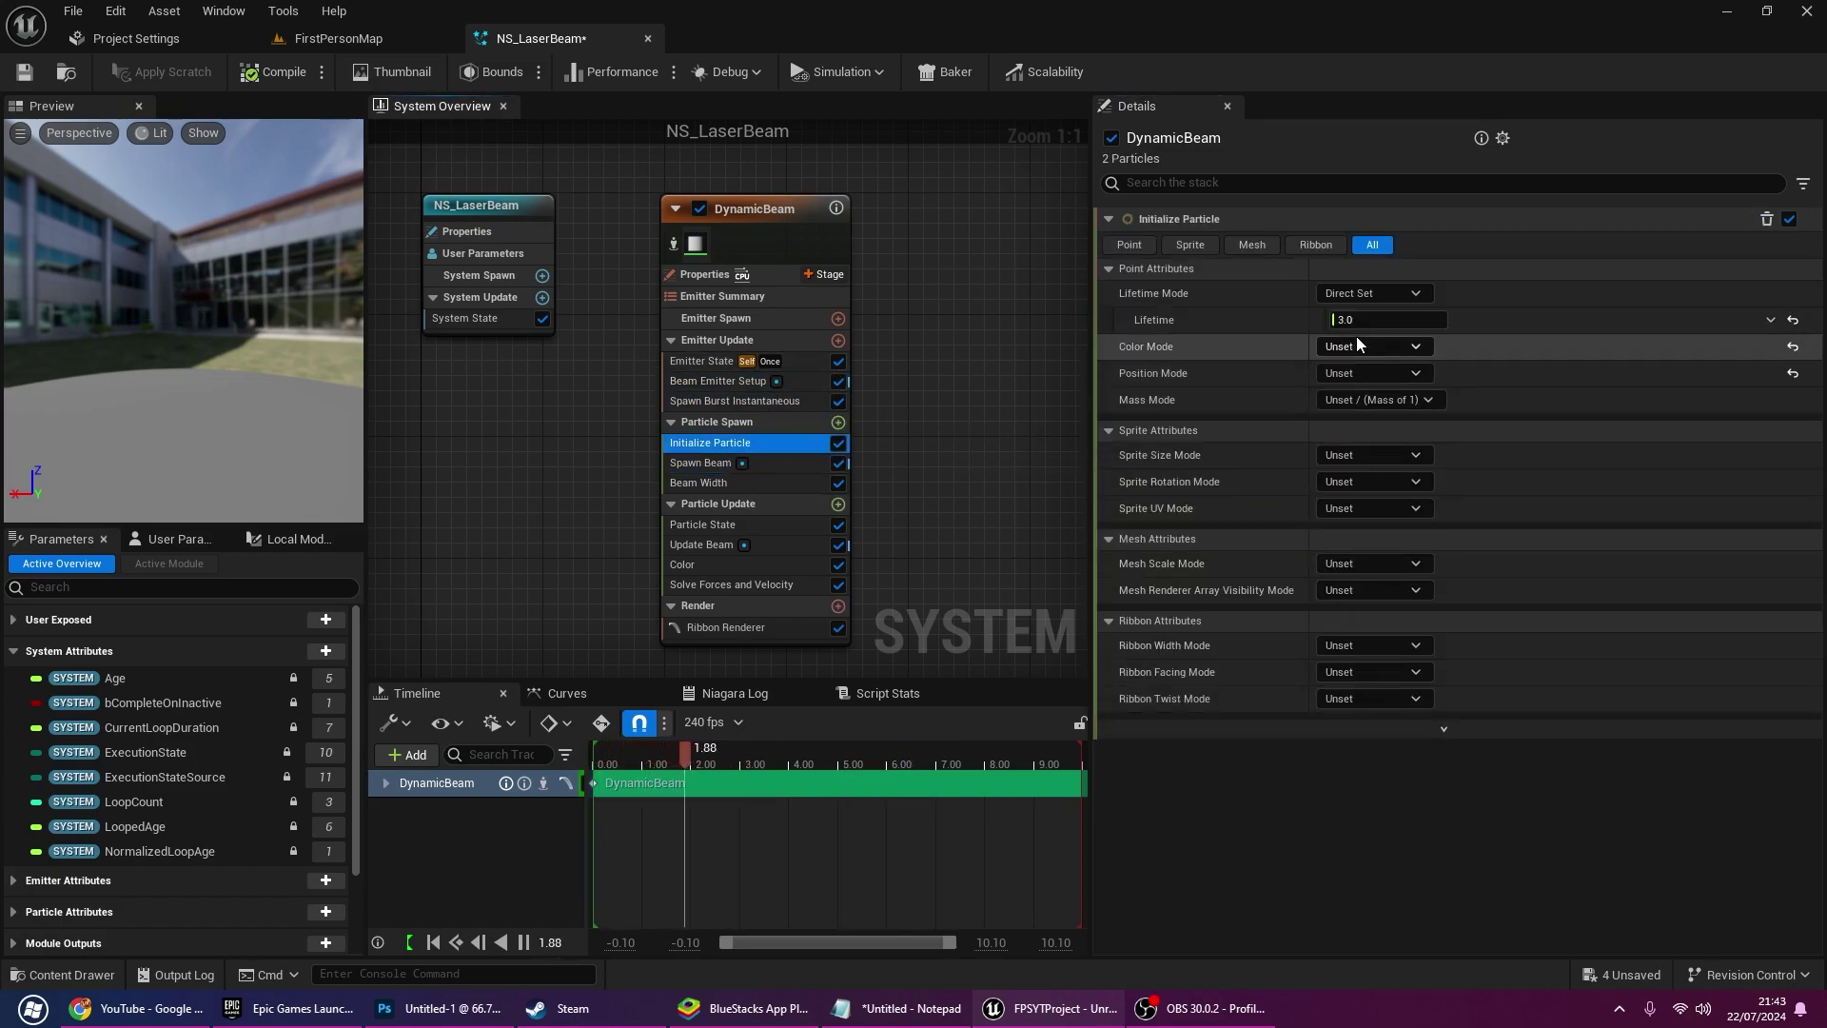
{"action": "left_click", "coordinate": [710, 462]}
{"action": "left_click", "coordinate": [704, 482]}
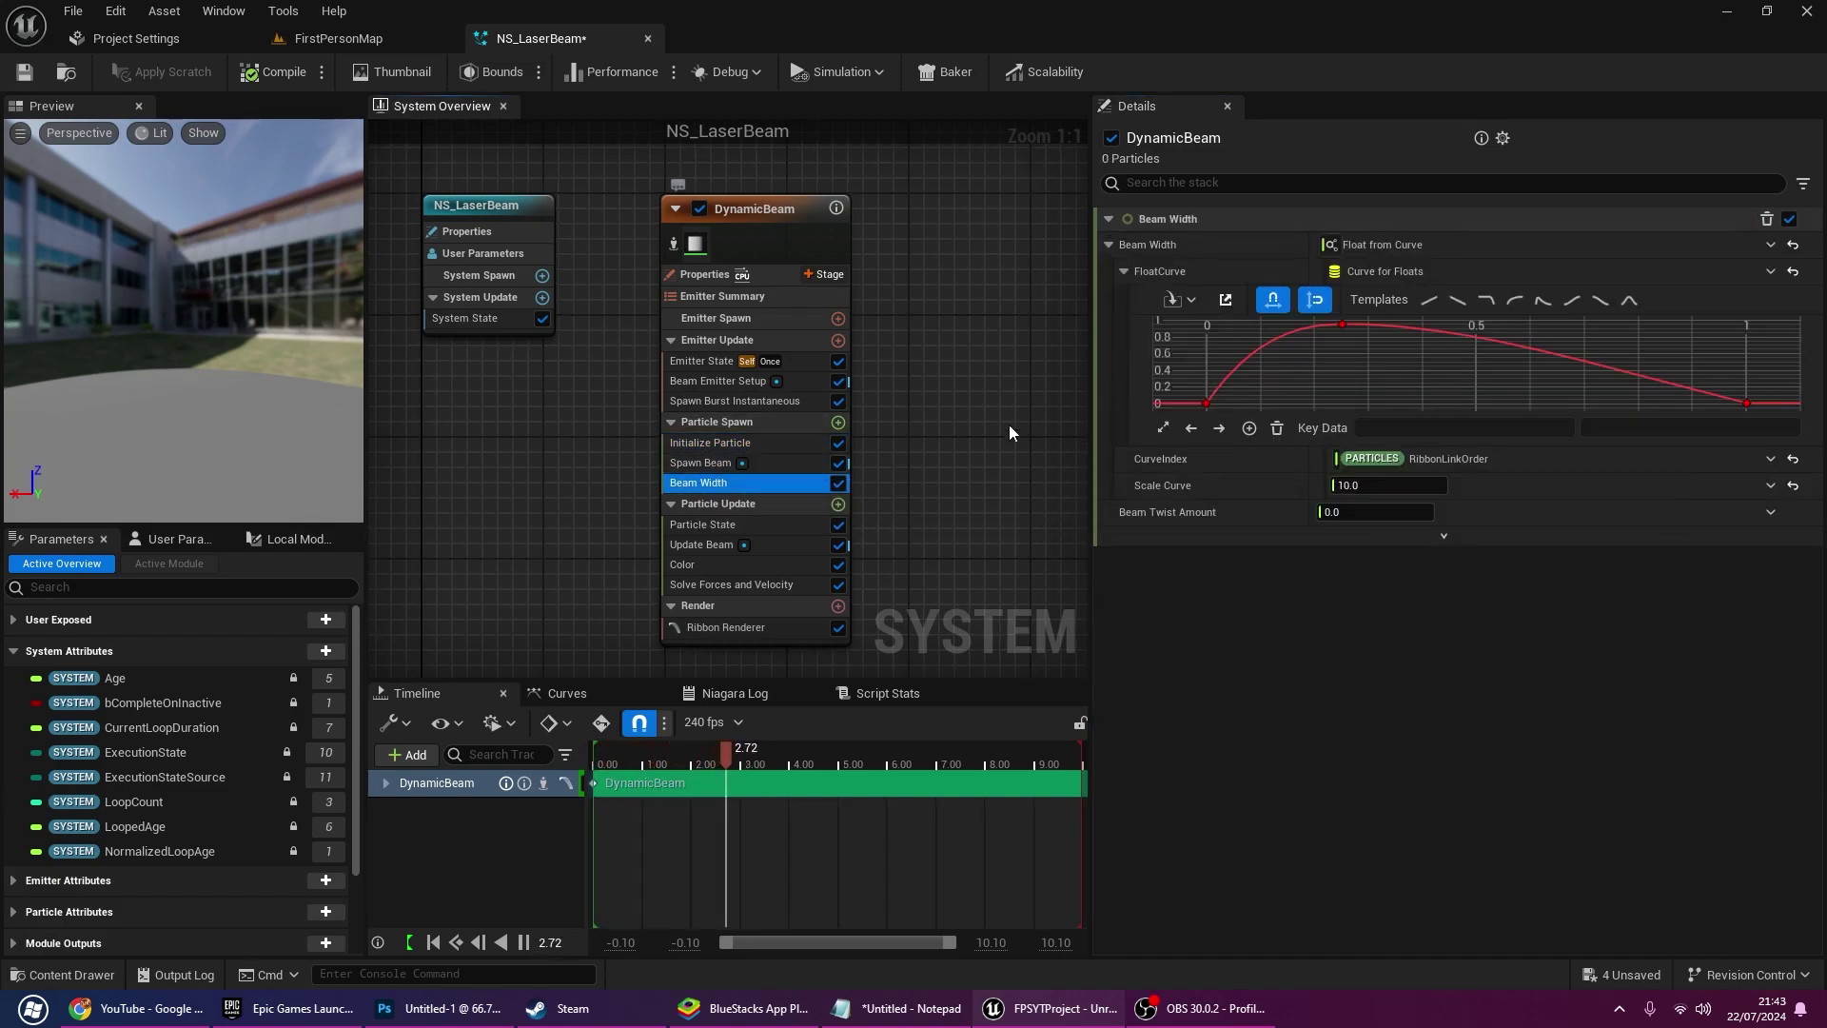
{"action": "left_click", "coordinate": [1772, 245]}
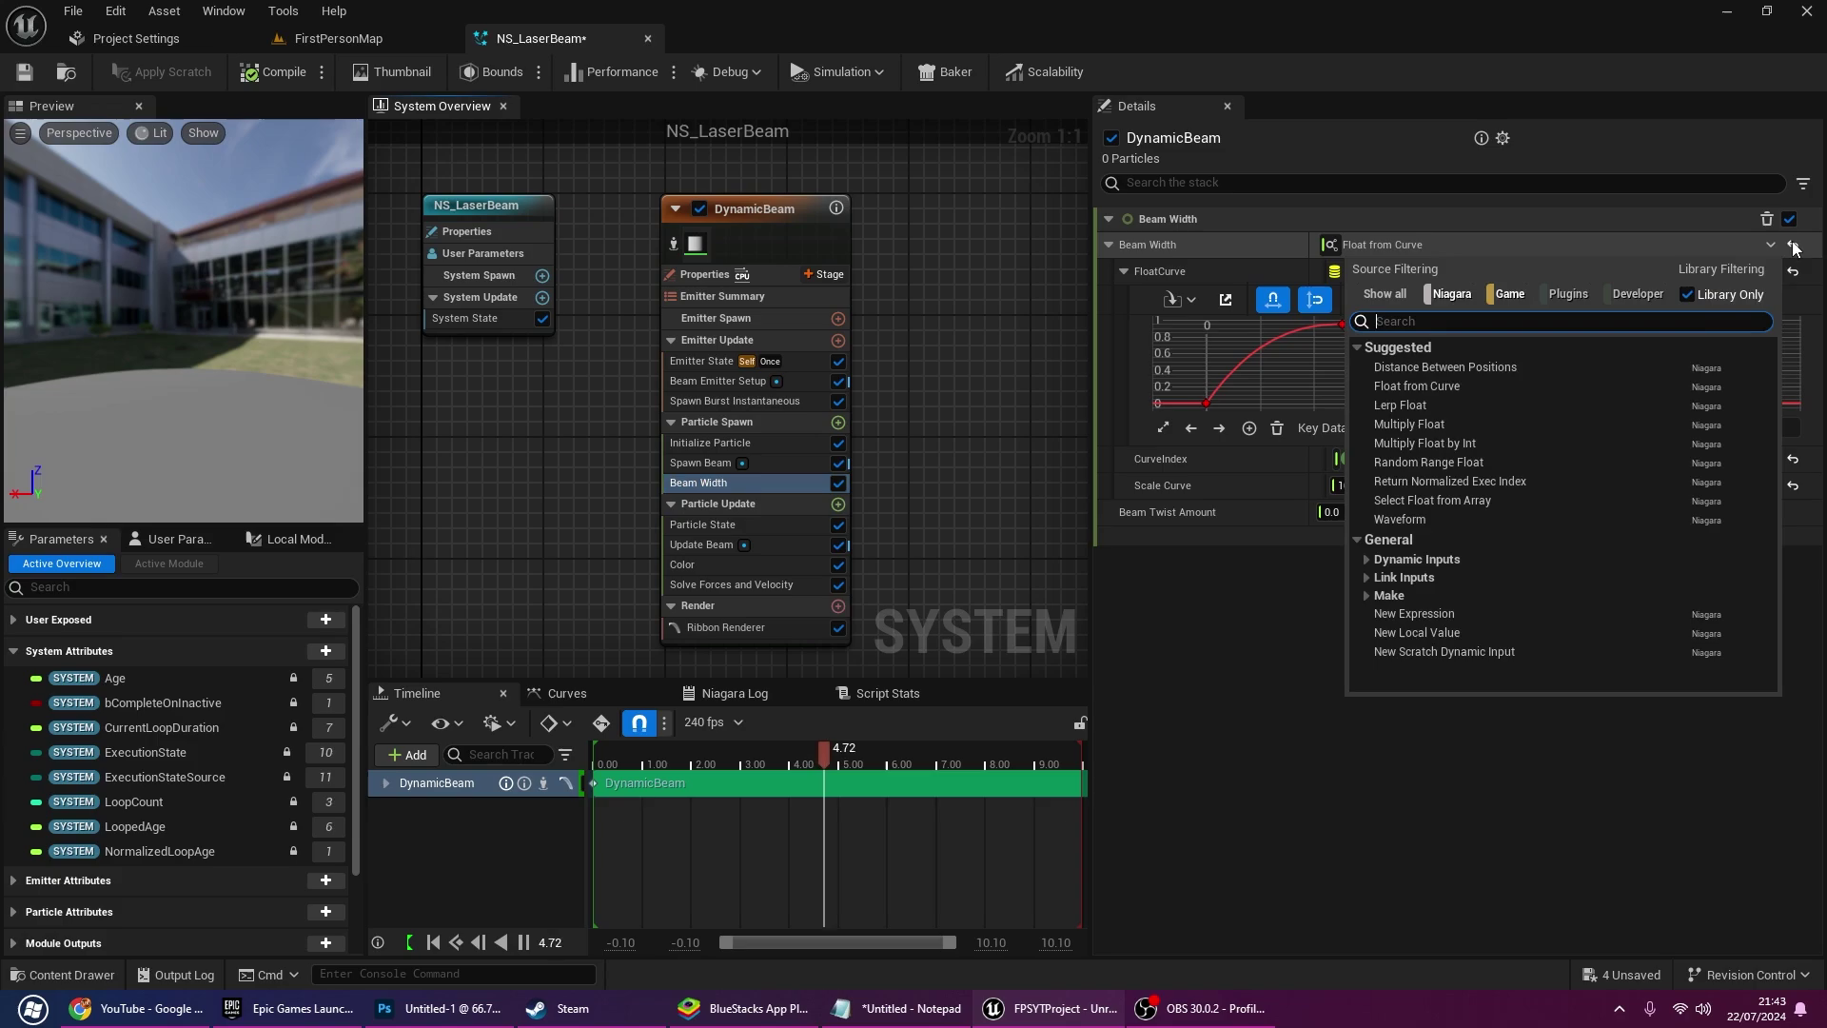
{"action": "left_click", "coordinate": [1793, 245]}
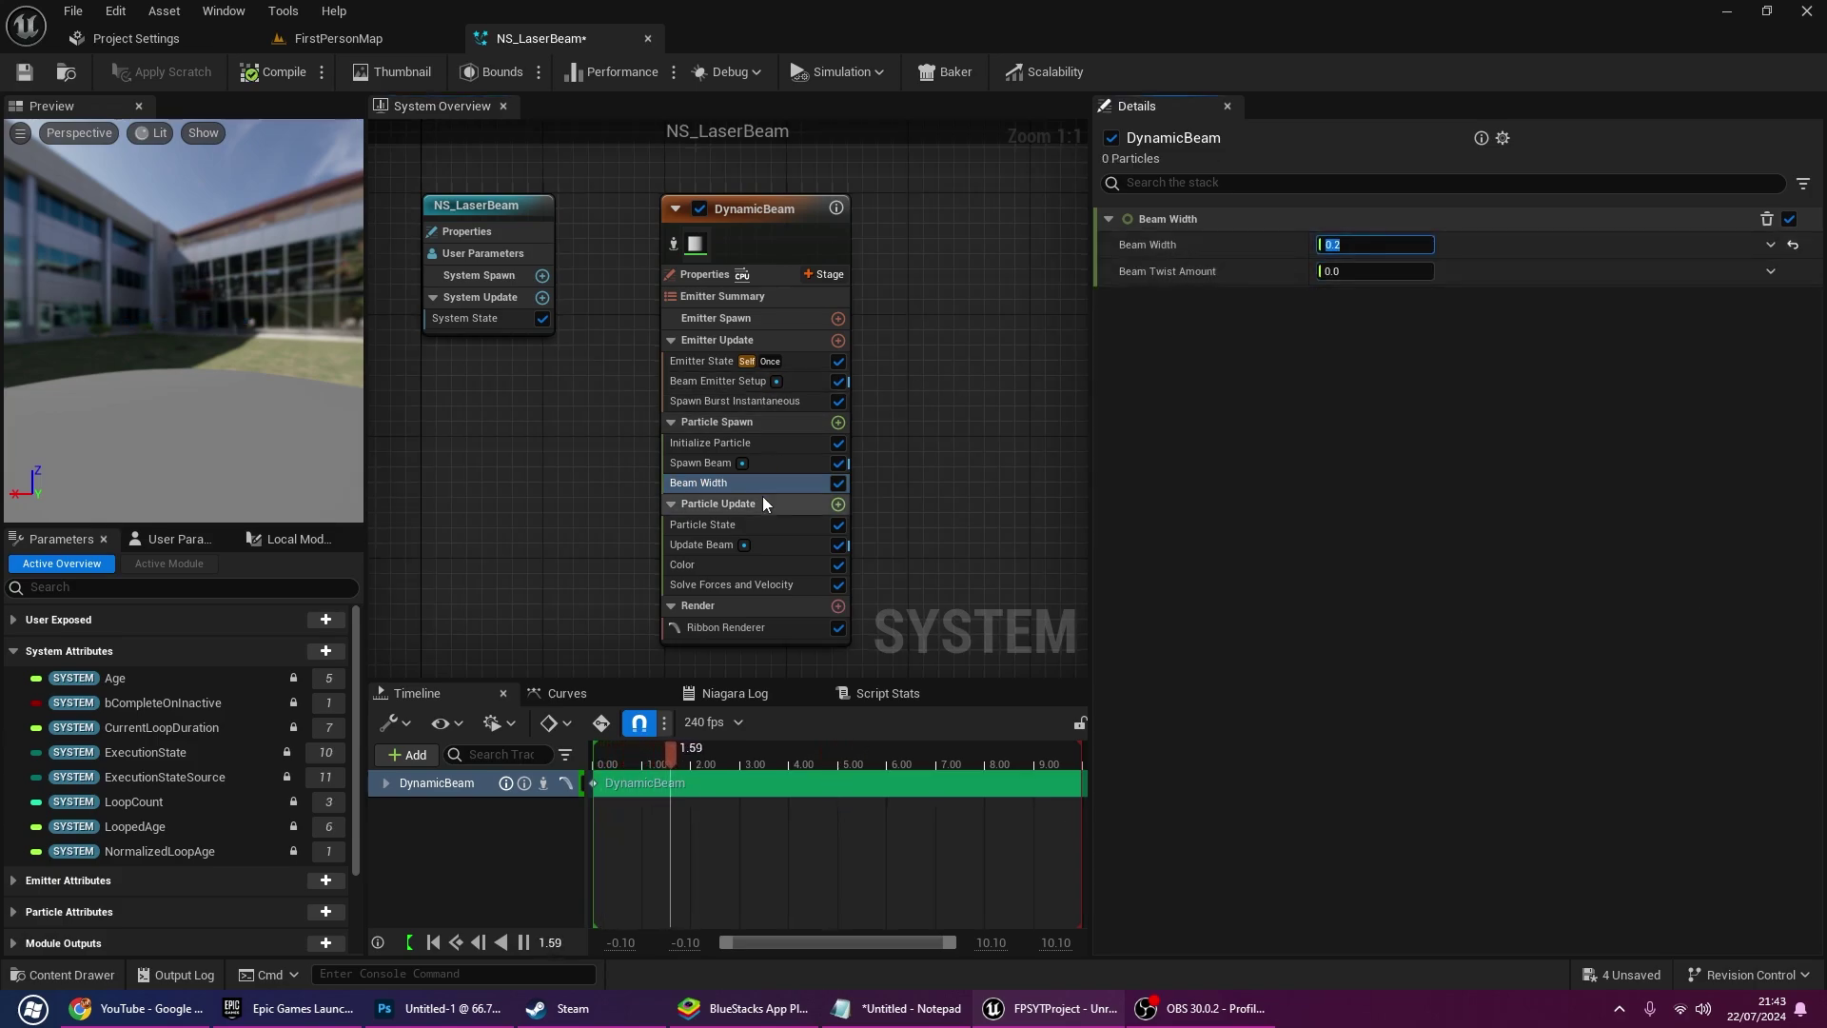
{"action": "left_click", "coordinate": [728, 525]}
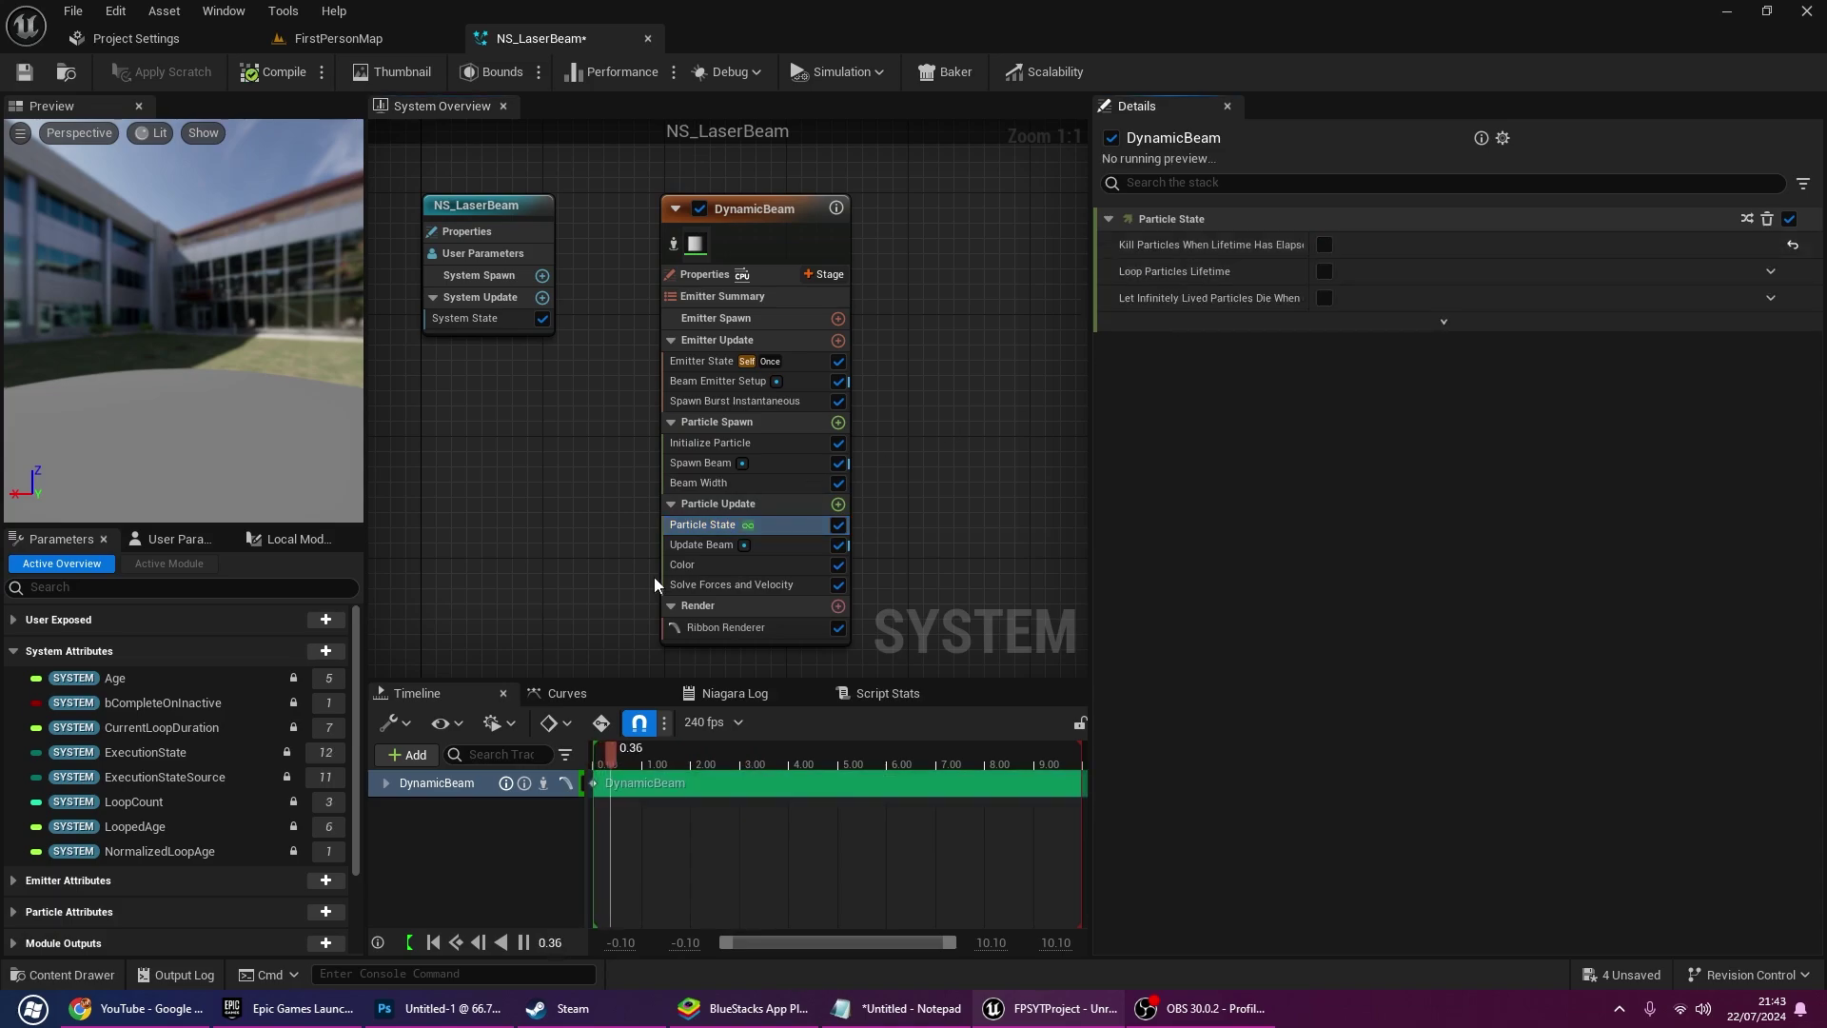
Bind the Color module's input to the user Color parameter
{"action": "left_click", "coordinate": [683, 552]}
{"action": "left_click", "coordinate": [691, 564]}
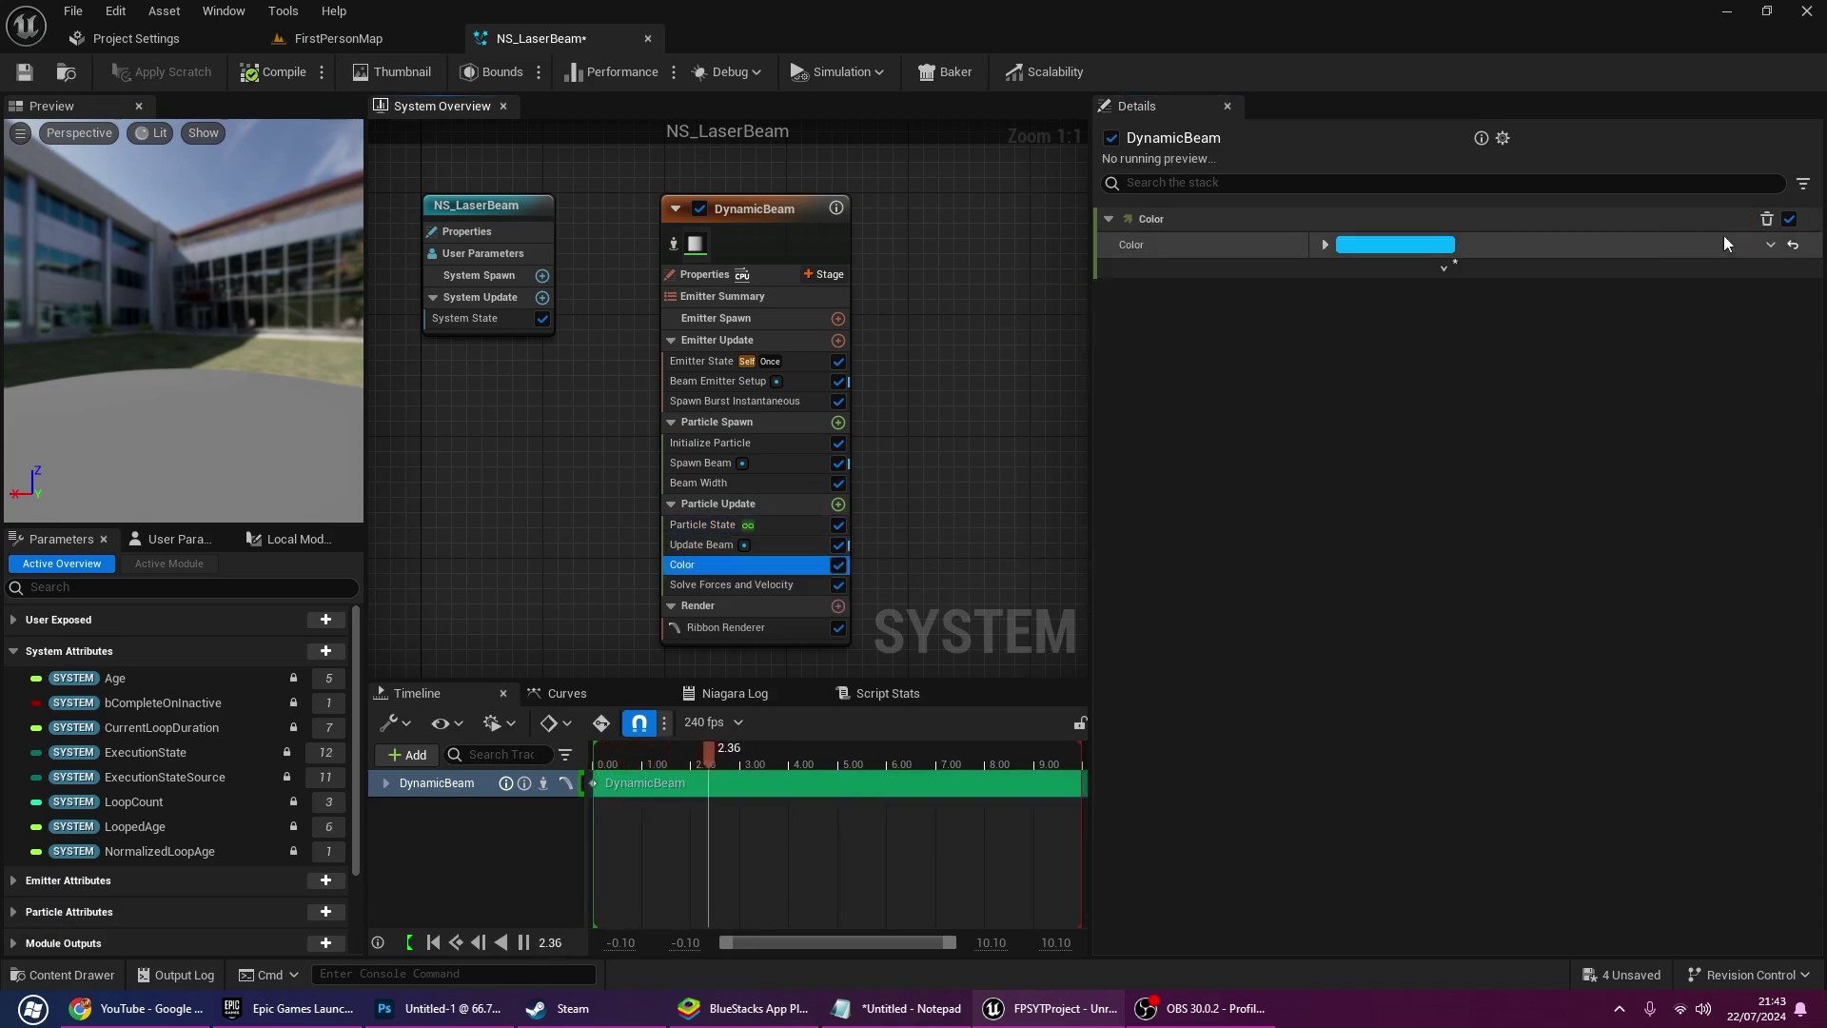
{"action": "left_click", "coordinate": [1770, 245]}
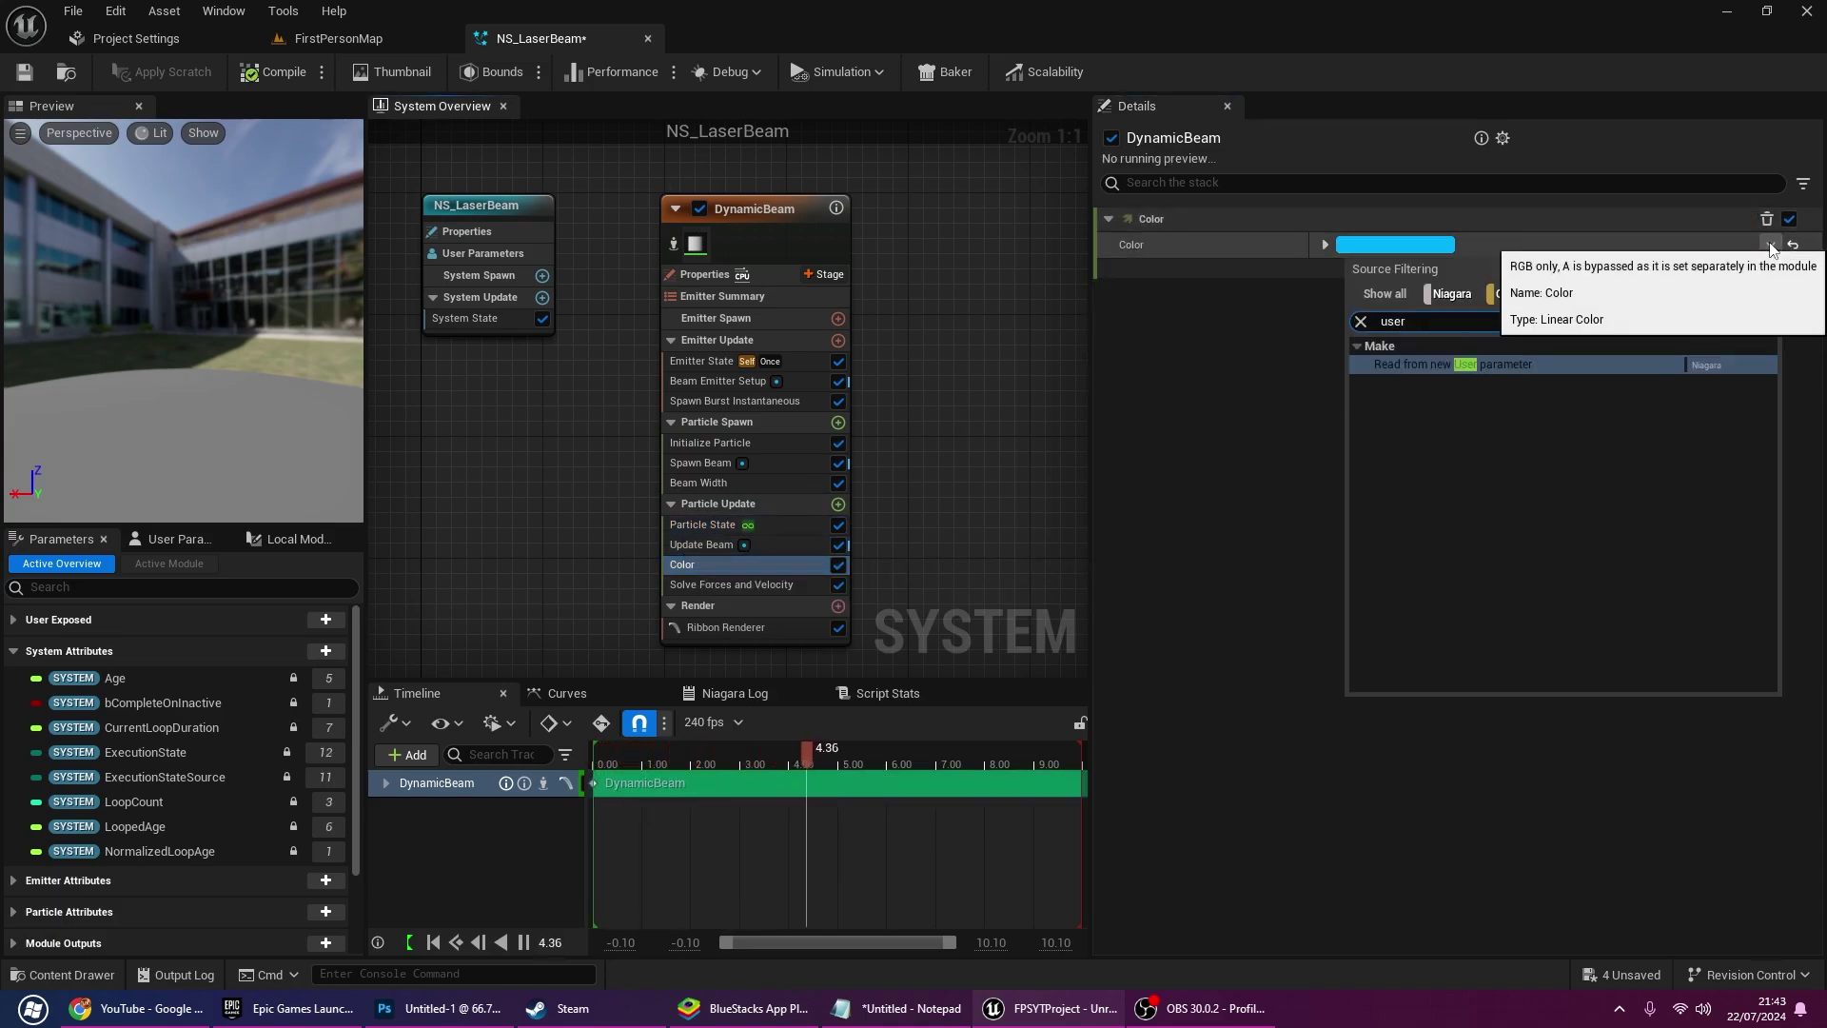
{"action": "left_click", "coordinate": [1535, 354]}
Duplicate DefaultRibbonMaterial and assign the copy DefaultRibbonMaterial2 to the Ribbon Renderer
{"action": "left_click", "coordinate": [767, 586]}
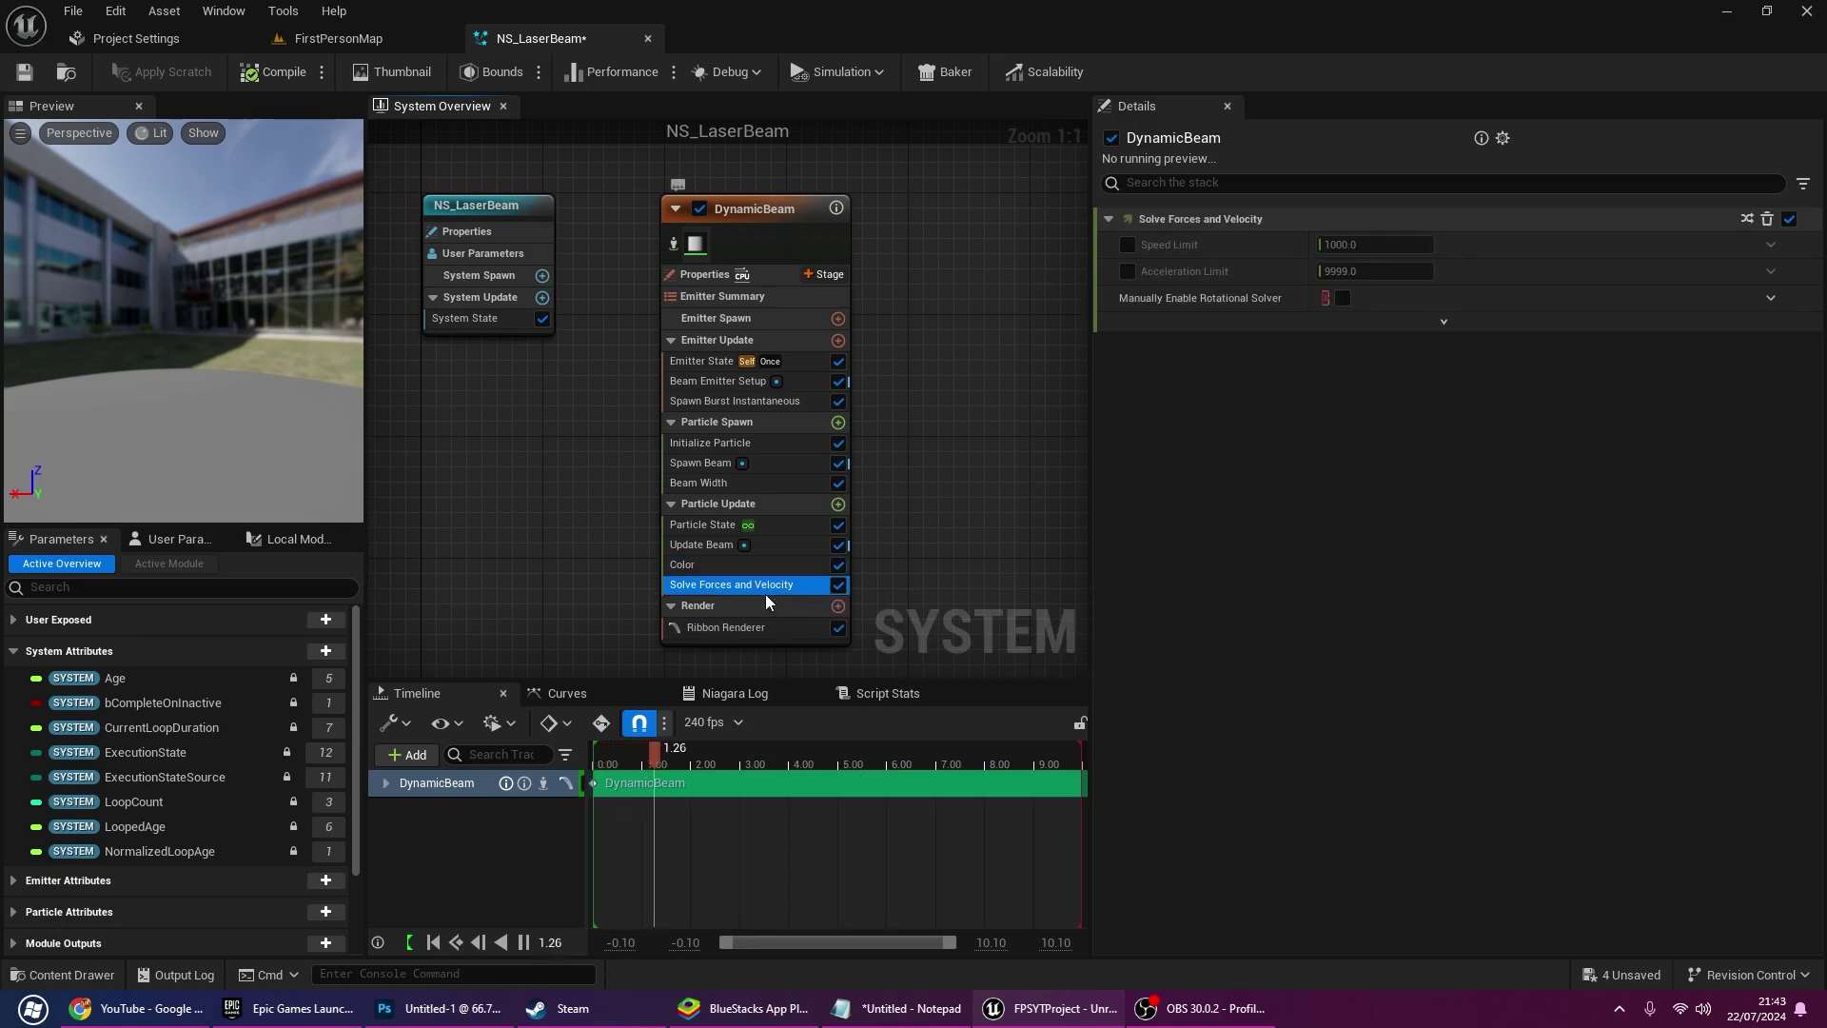
{"action": "left_click", "coordinate": [757, 630]}
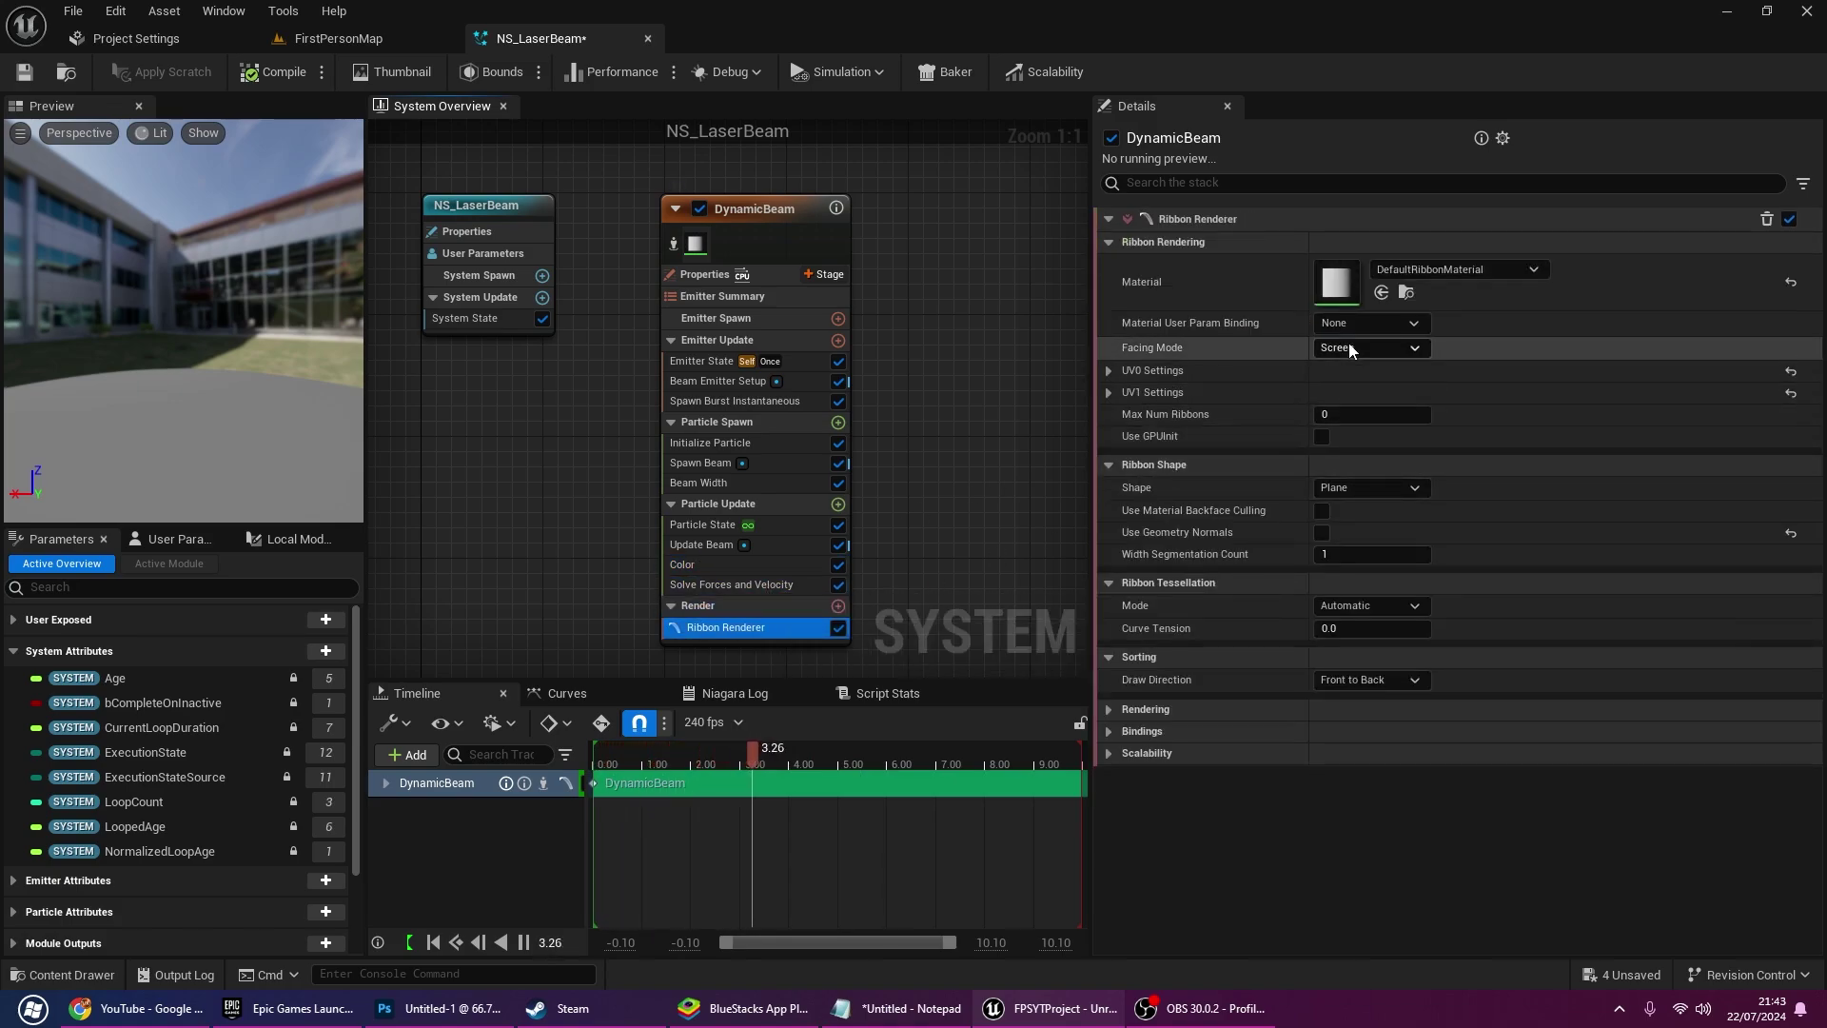
{"action": "left_click", "coordinate": [1408, 293]}
{"action": "left_click", "coordinate": [1068, 849]}
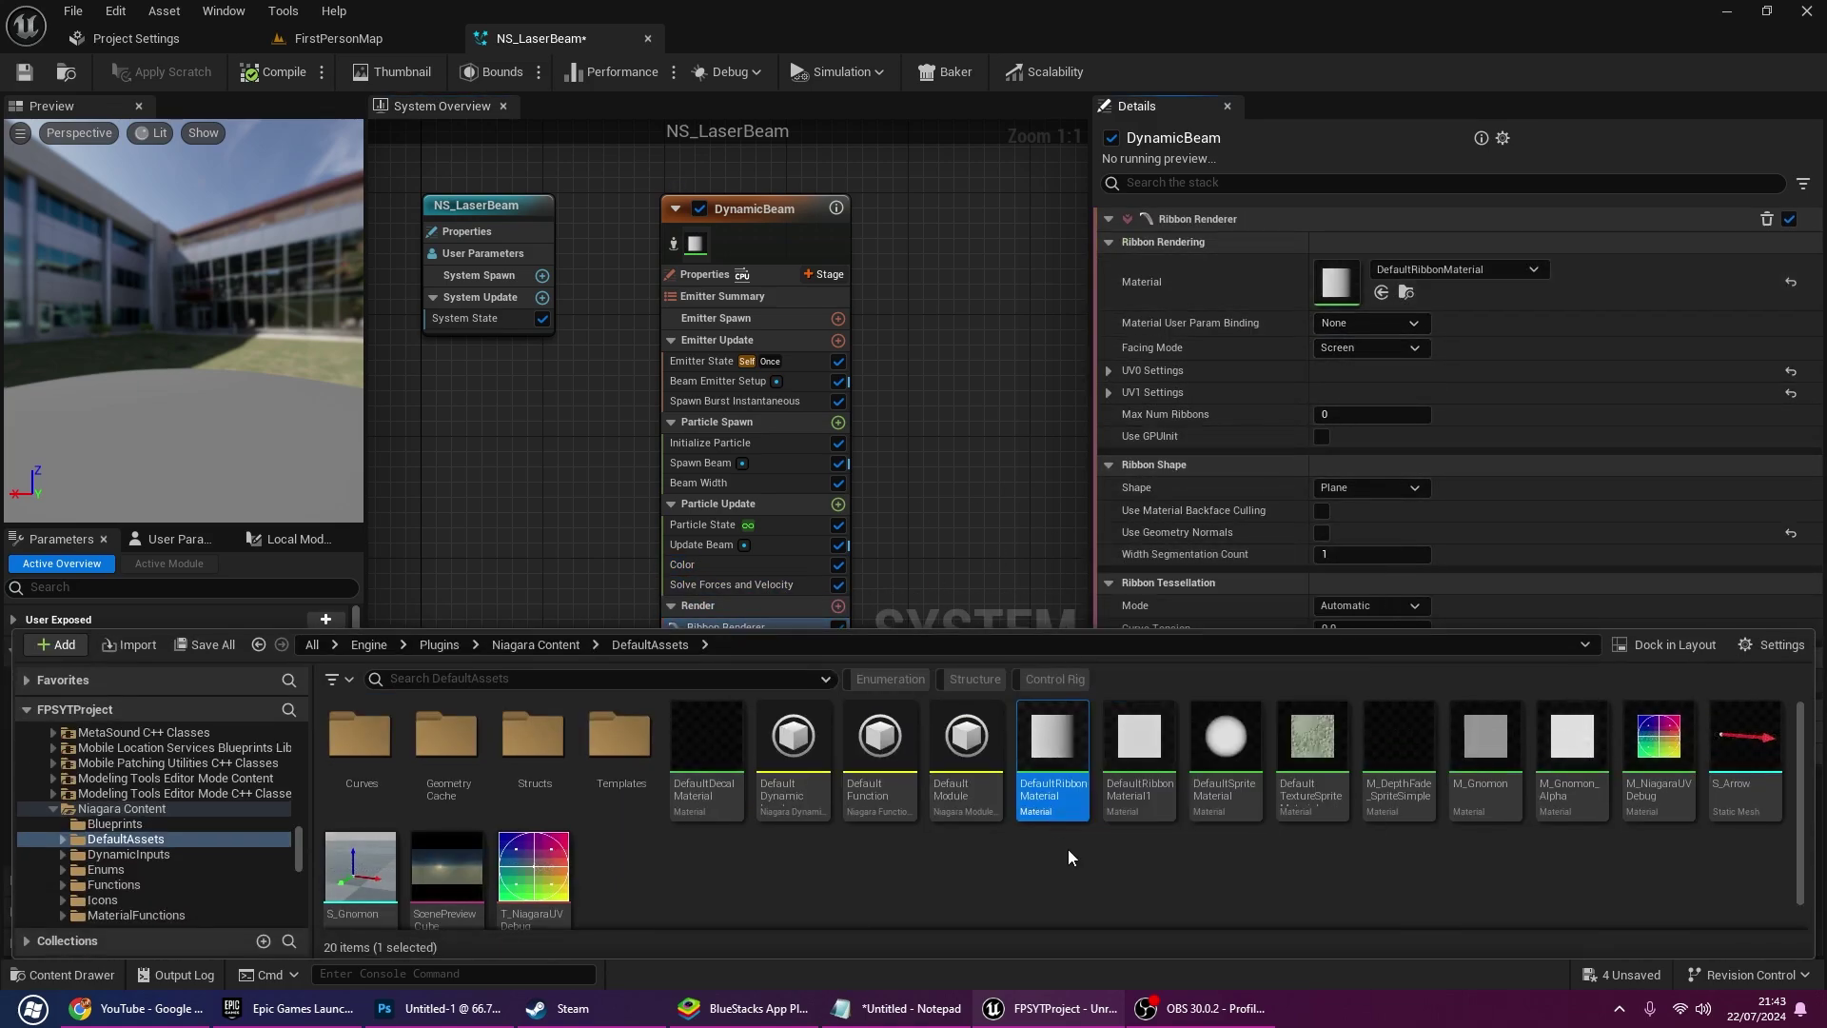
{"action": "key", "text": "ctrl+v"}
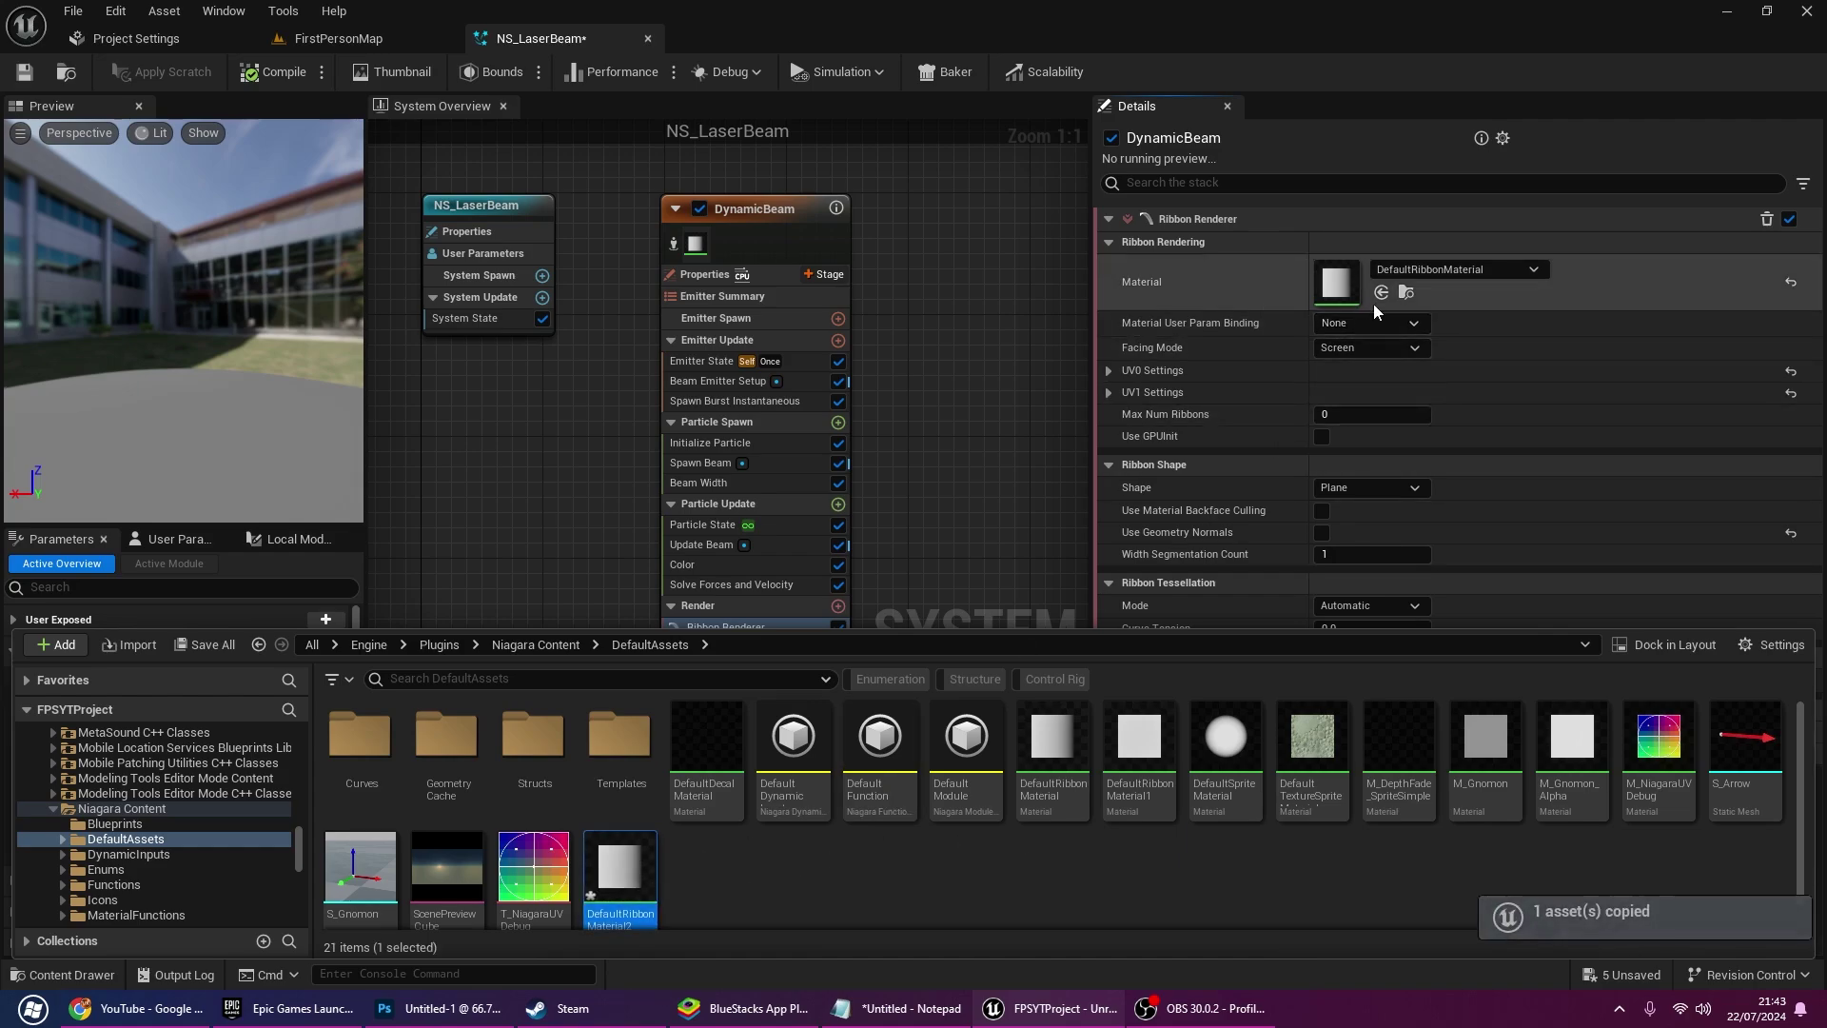
{"action": "left_click", "coordinate": [1382, 294]}
{"action": "left_click", "coordinate": [93, 970]}
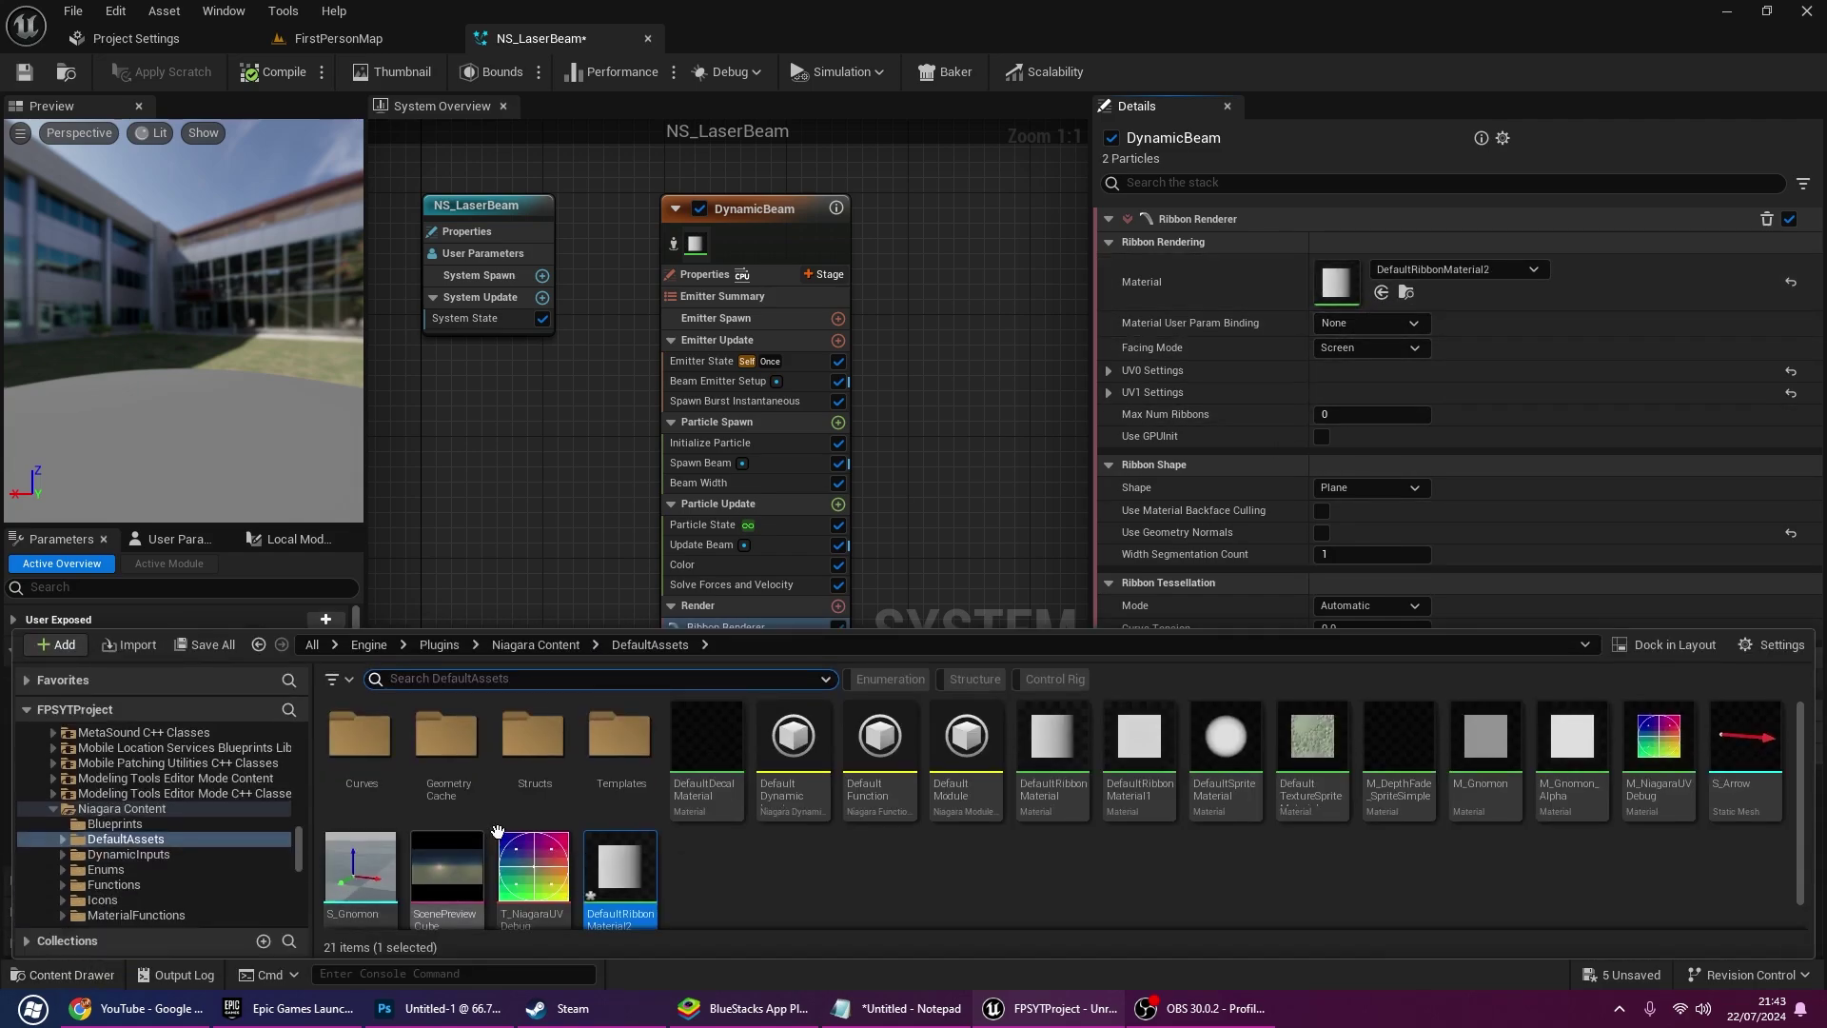
Unplug DefaultRibbonMaterial2's Opacity from Multiply, then save all four unsaved assets
{"action": "double_click", "coordinate": [620, 870]}
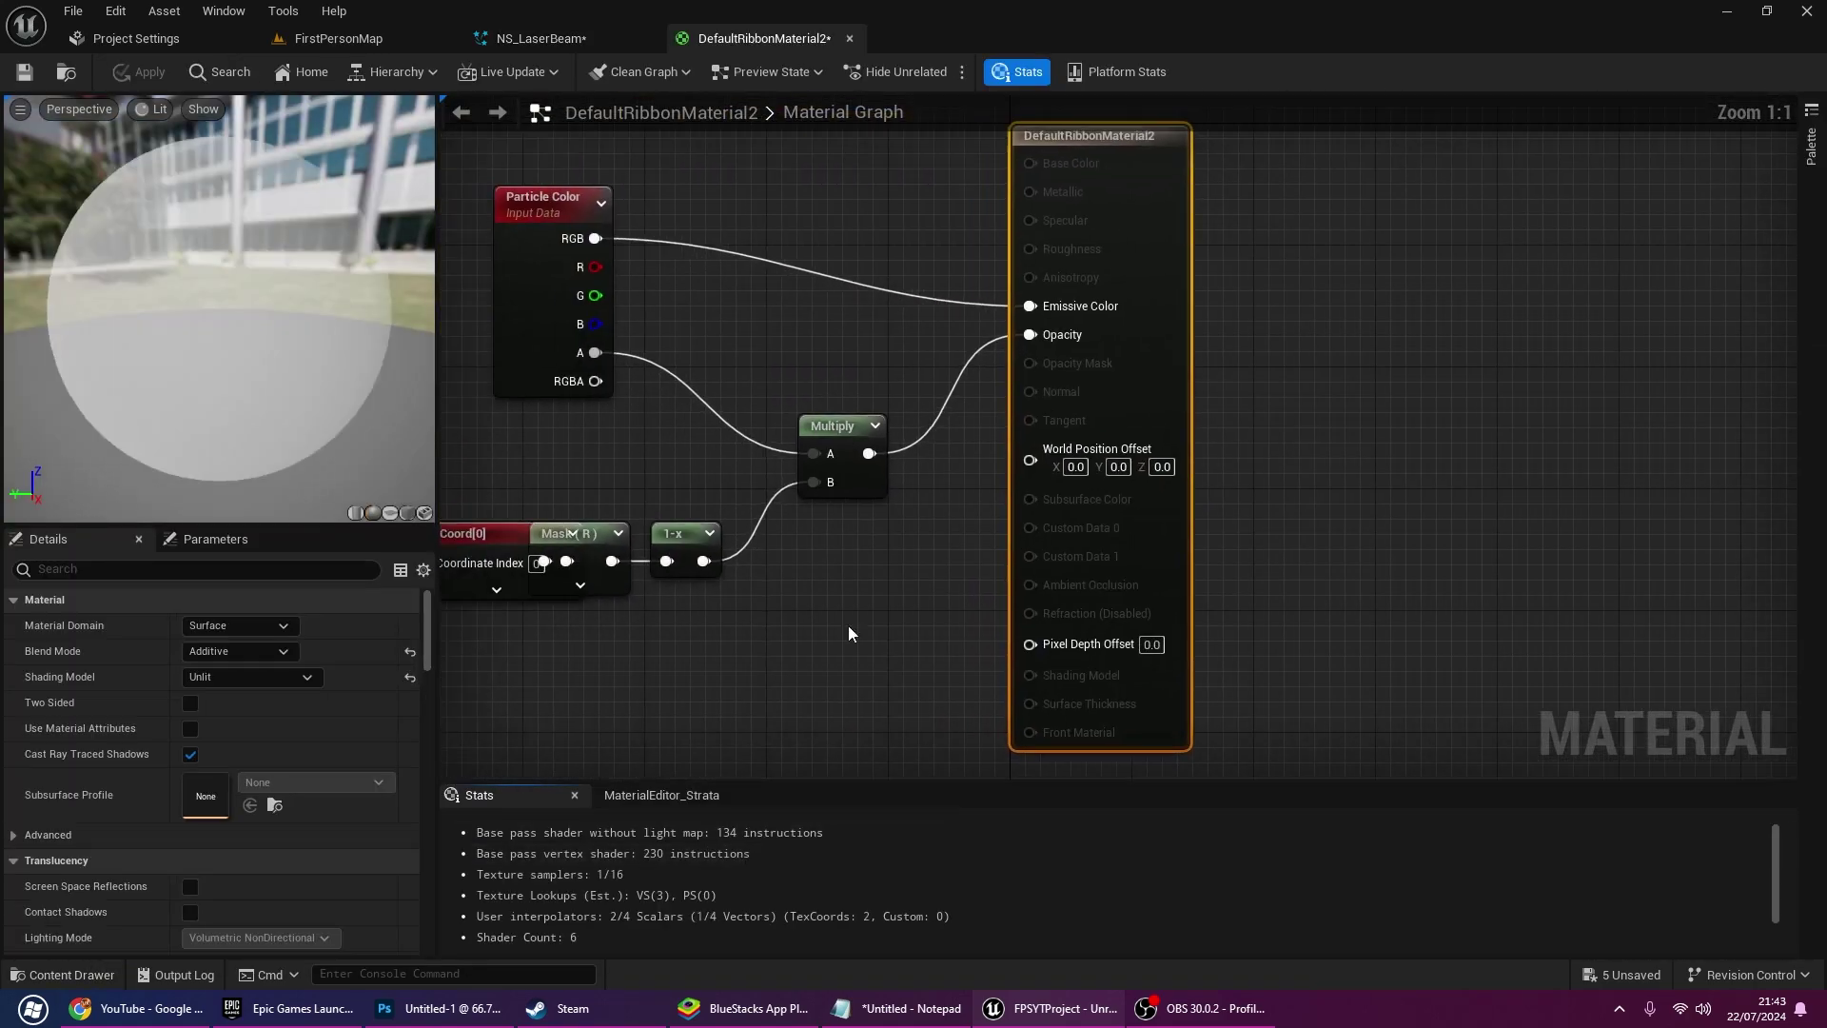
{"action": "left_click", "coordinate": [967, 404], "text": "alt"}
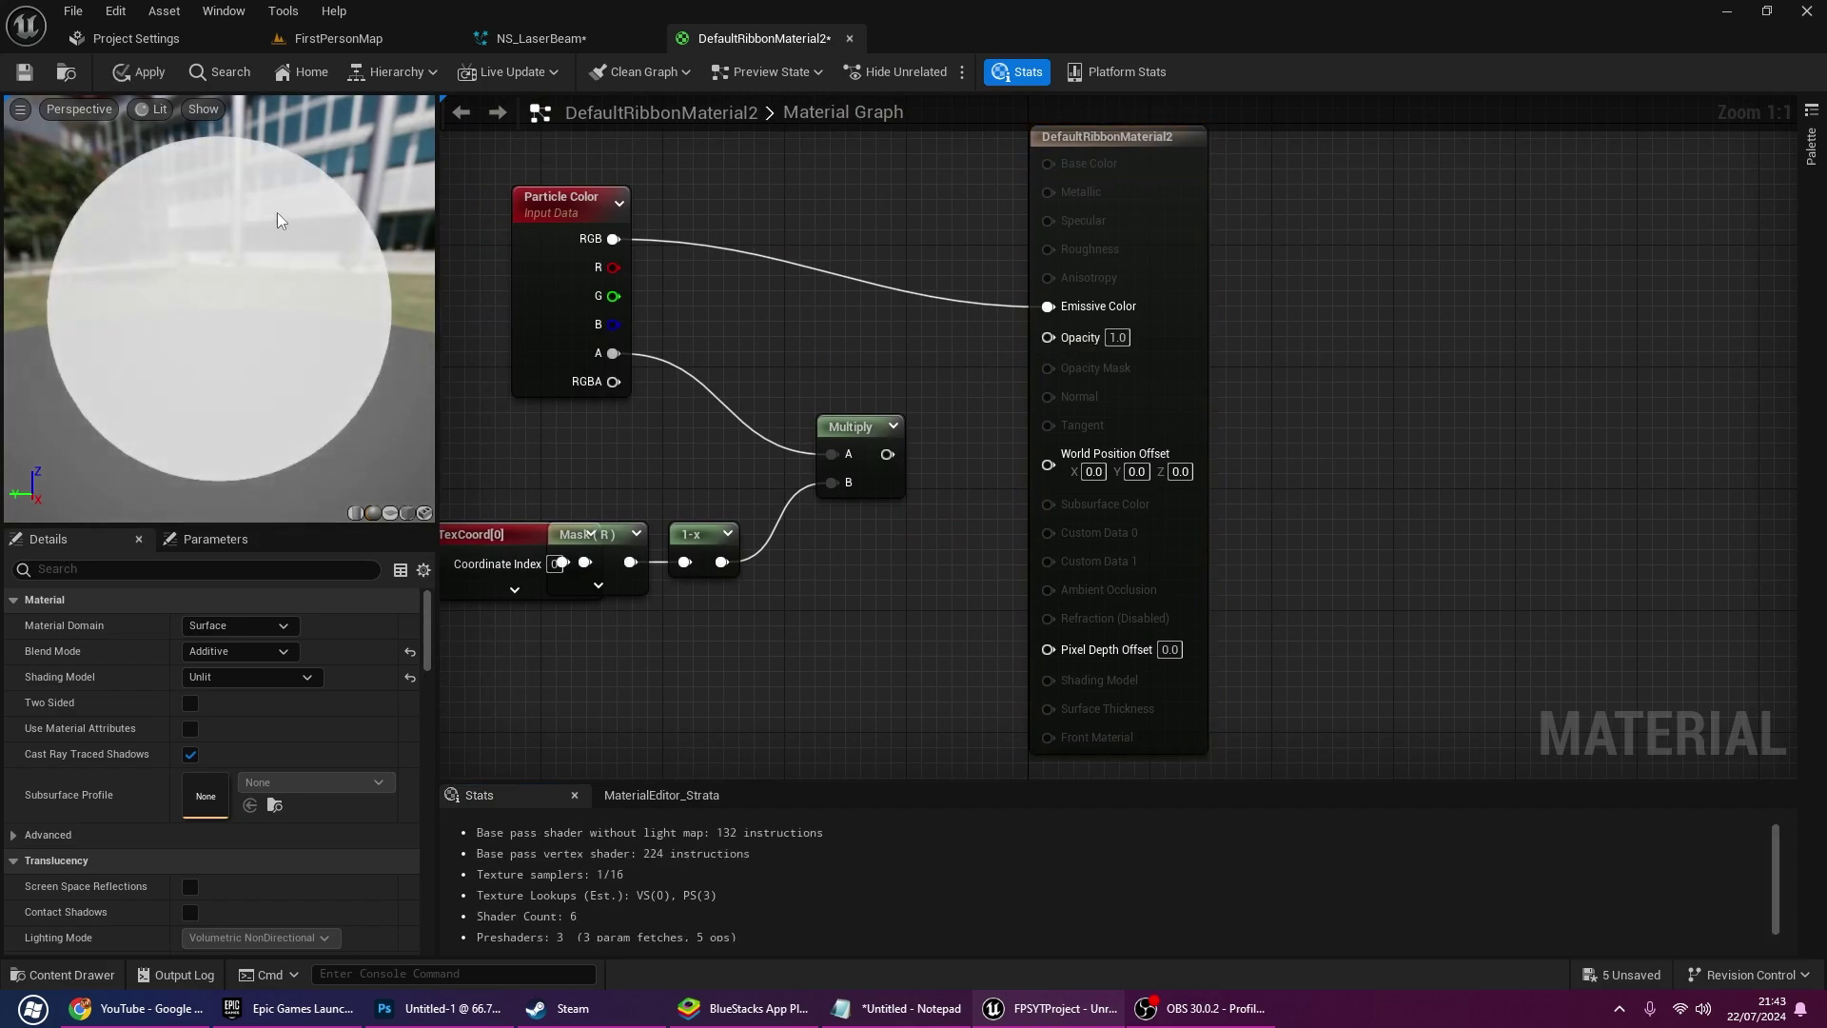
{"action": "left_click", "coordinate": [539, 40]}
{"action": "right_click", "coordinate": [518, 321]}
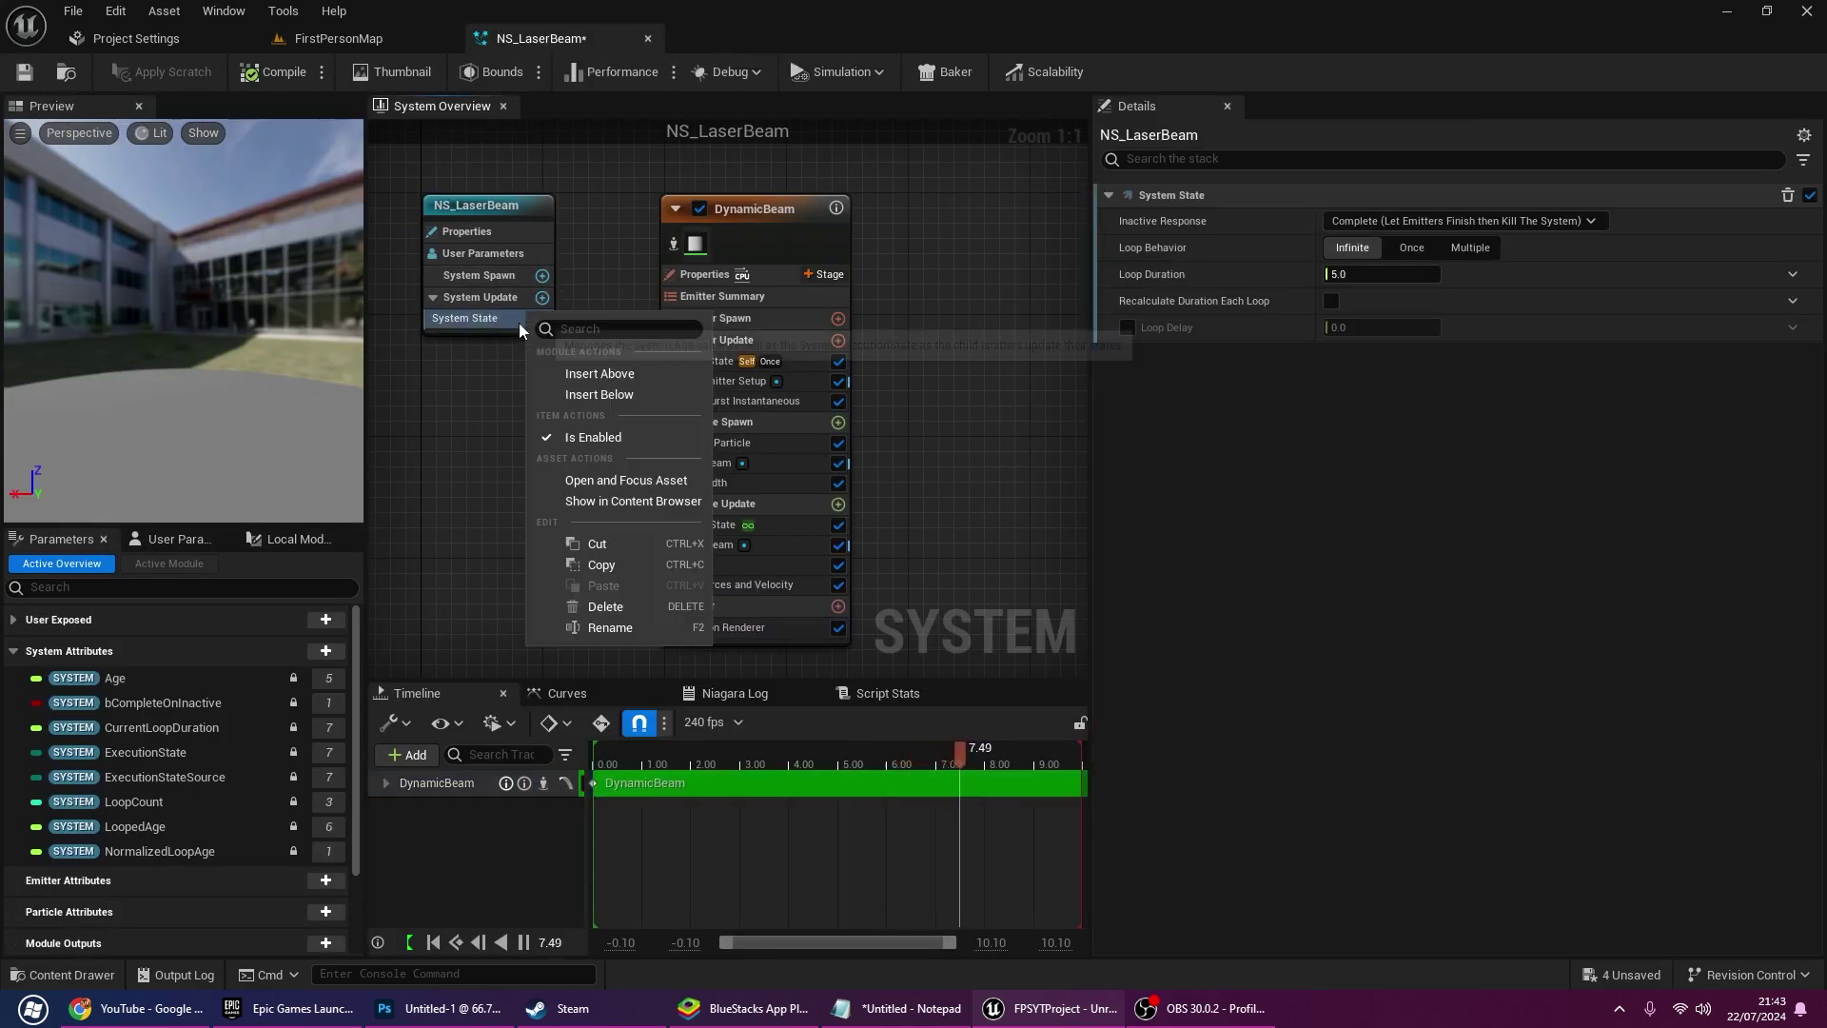
{"action": "right_click_drag", "start_coordinate": [518, 322], "coordinate": [591, 372]}
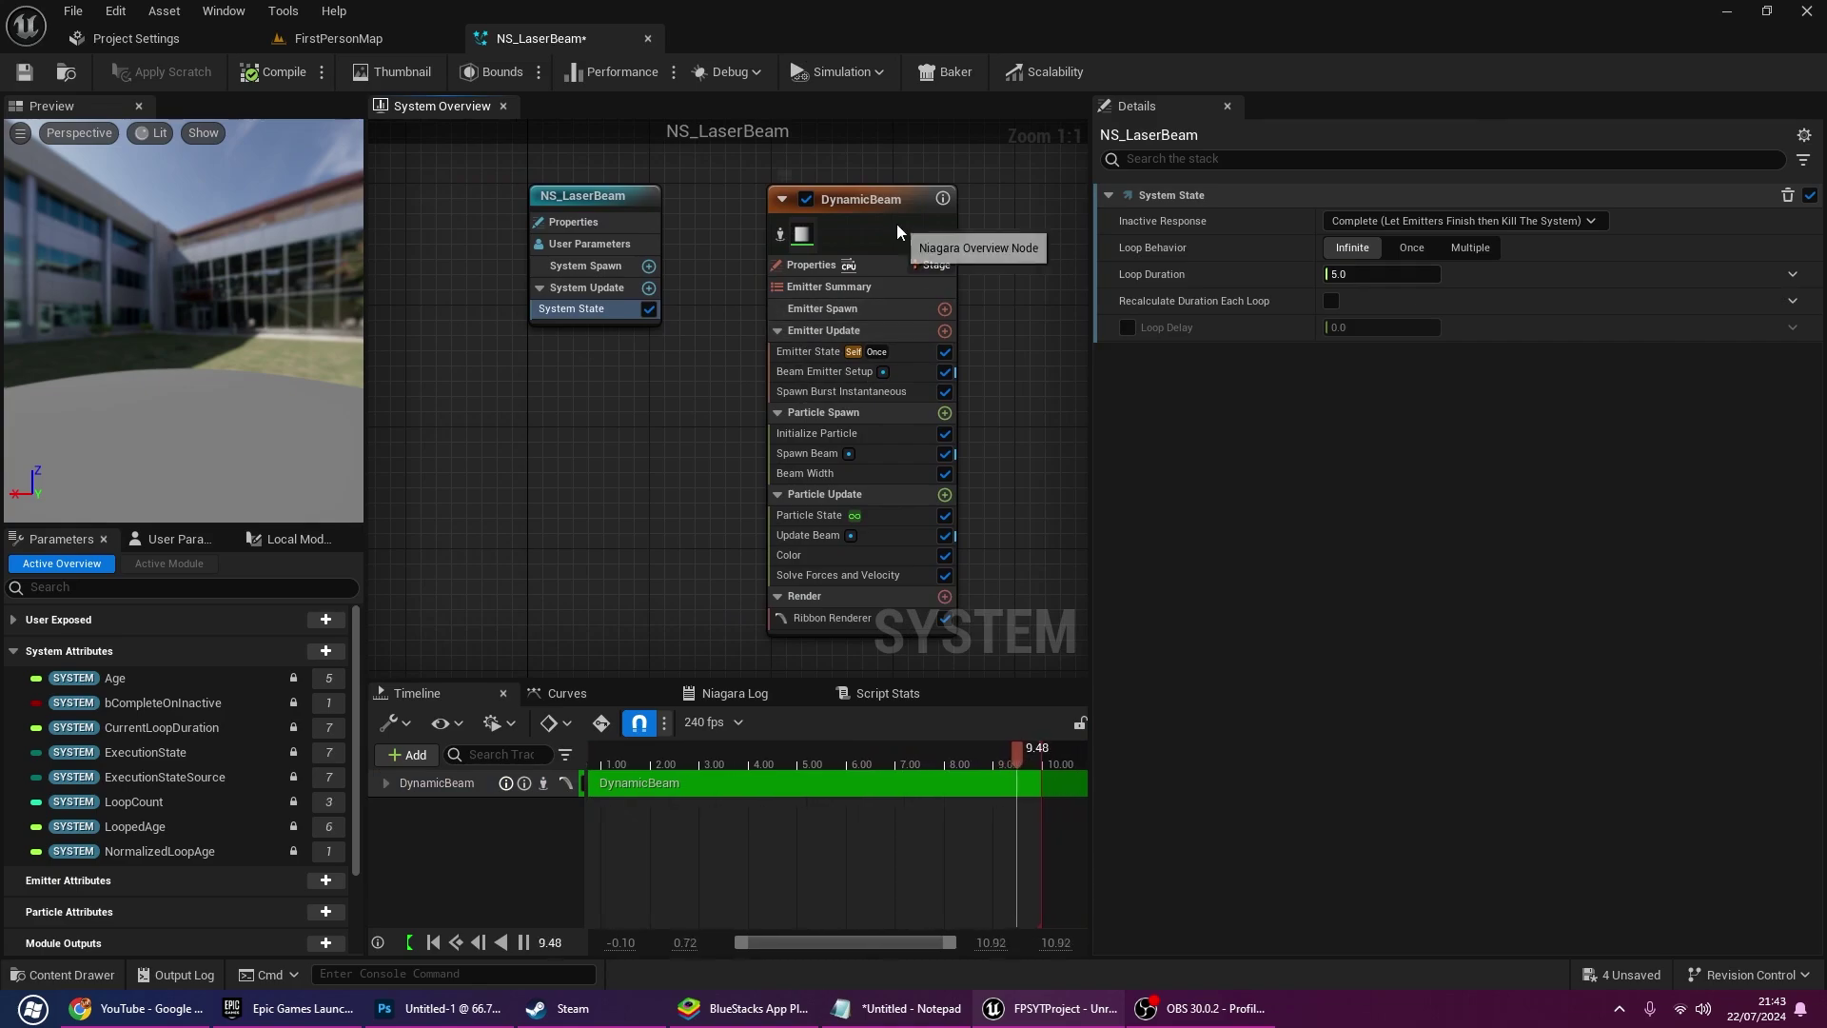
{"action": "left_click", "coordinate": [1630, 975]}
{"action": "left_click", "coordinate": [1066, 719]}
From FirstPersonMap, create an Actor Blueprint named LaserAttach in Content and open it
{"action": "left_click", "coordinate": [385, 46]}
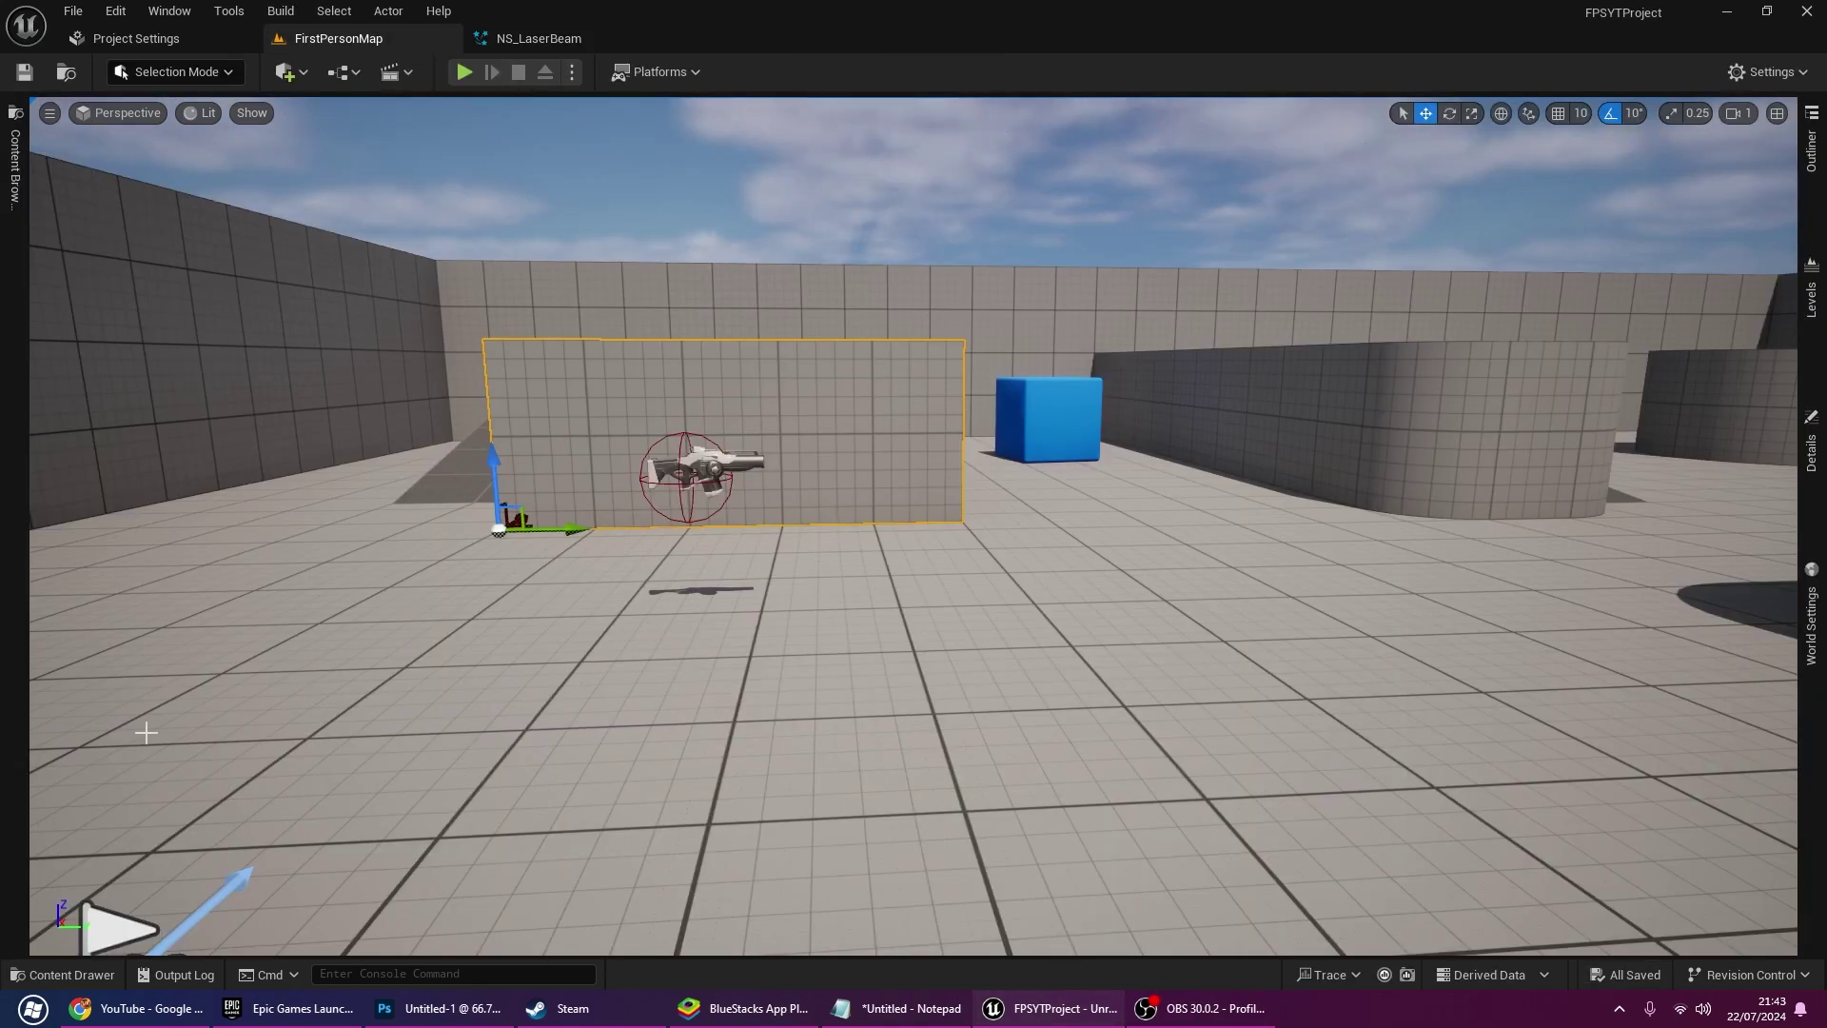
{"action": "left_click", "coordinate": [67, 971]}
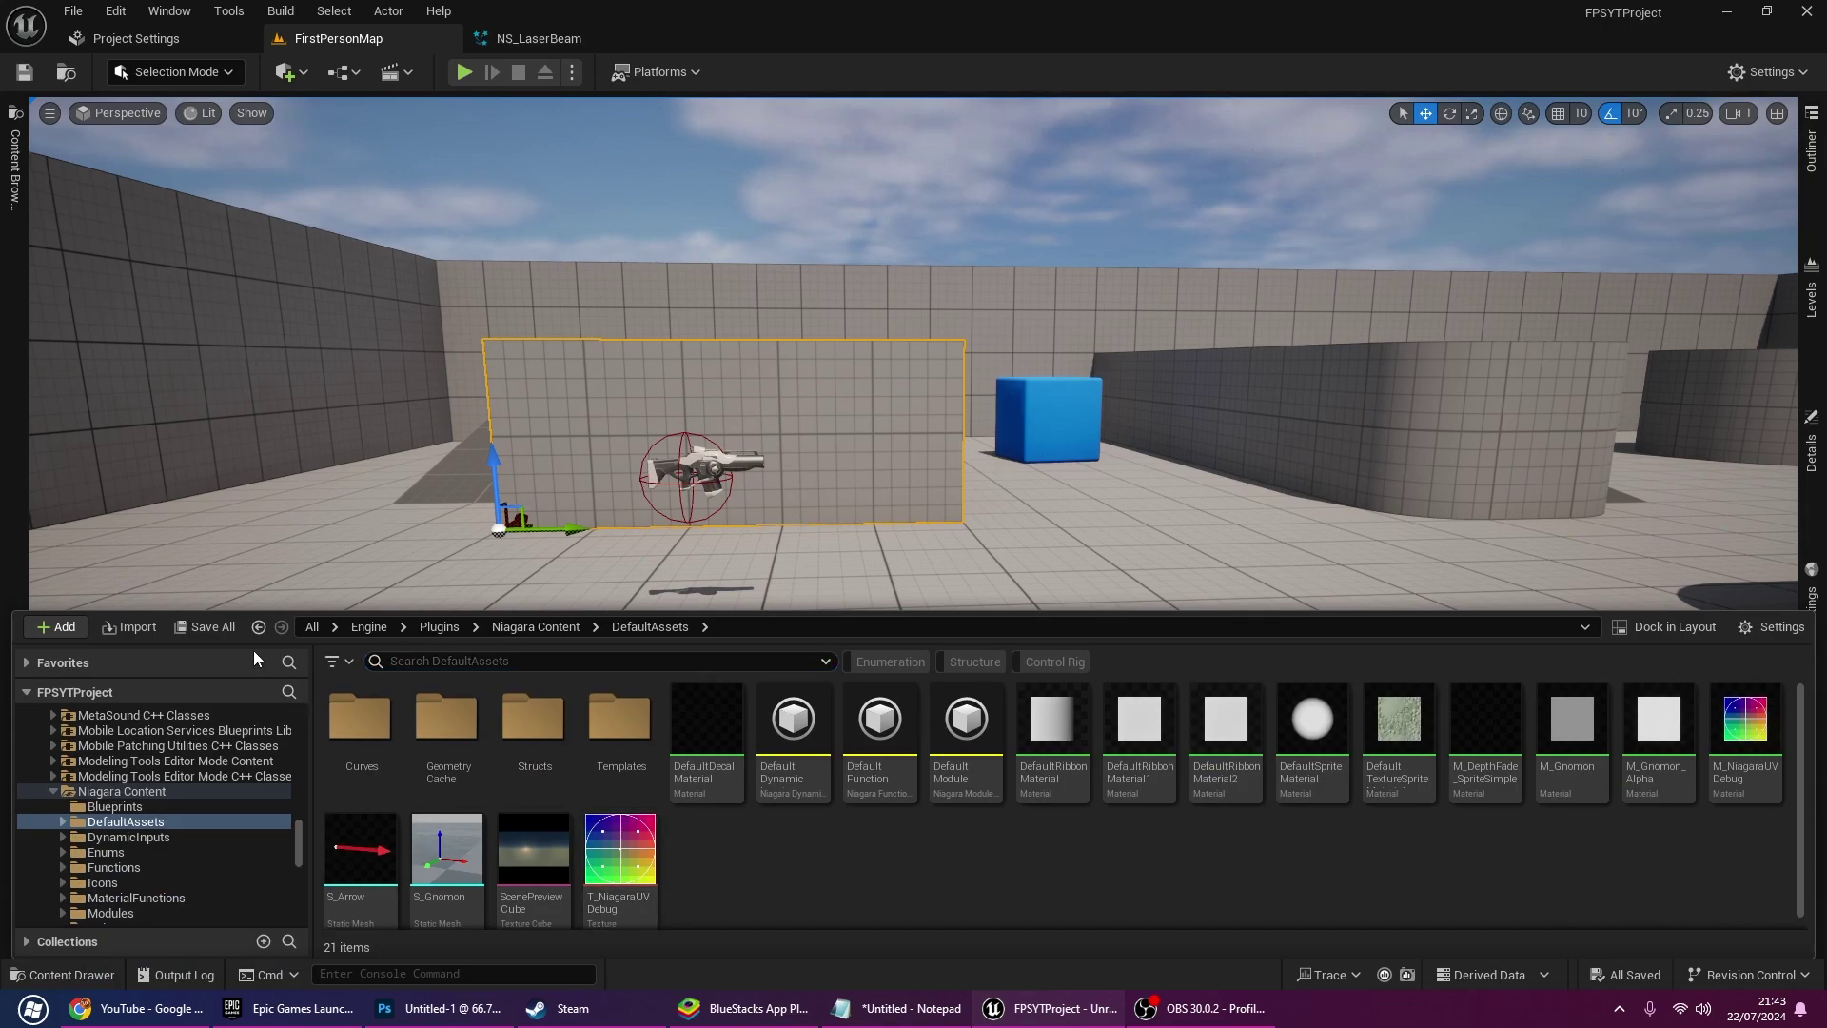
{"action": "left_click", "coordinate": [258, 626]}
{"action": "right_click", "coordinate": [775, 828]}
{"action": "left_click", "coordinate": [882, 255]}
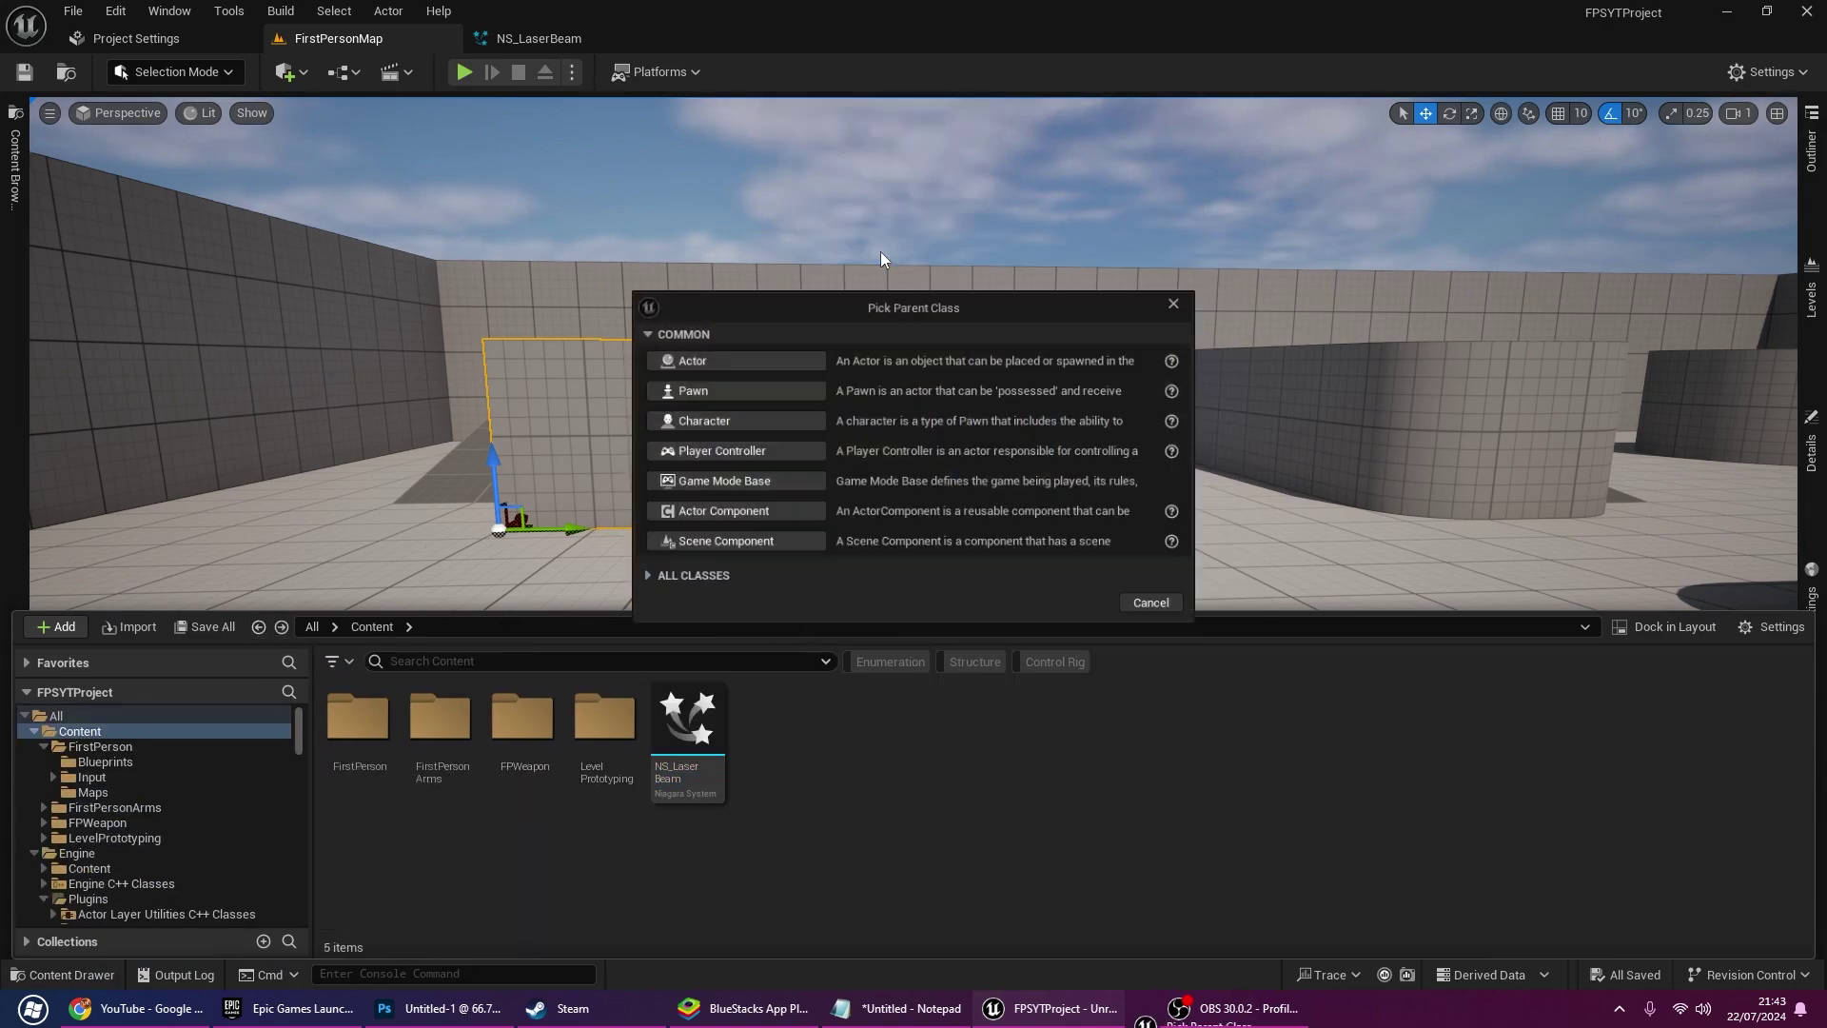
{"action": "left_click", "coordinate": [719, 360]}
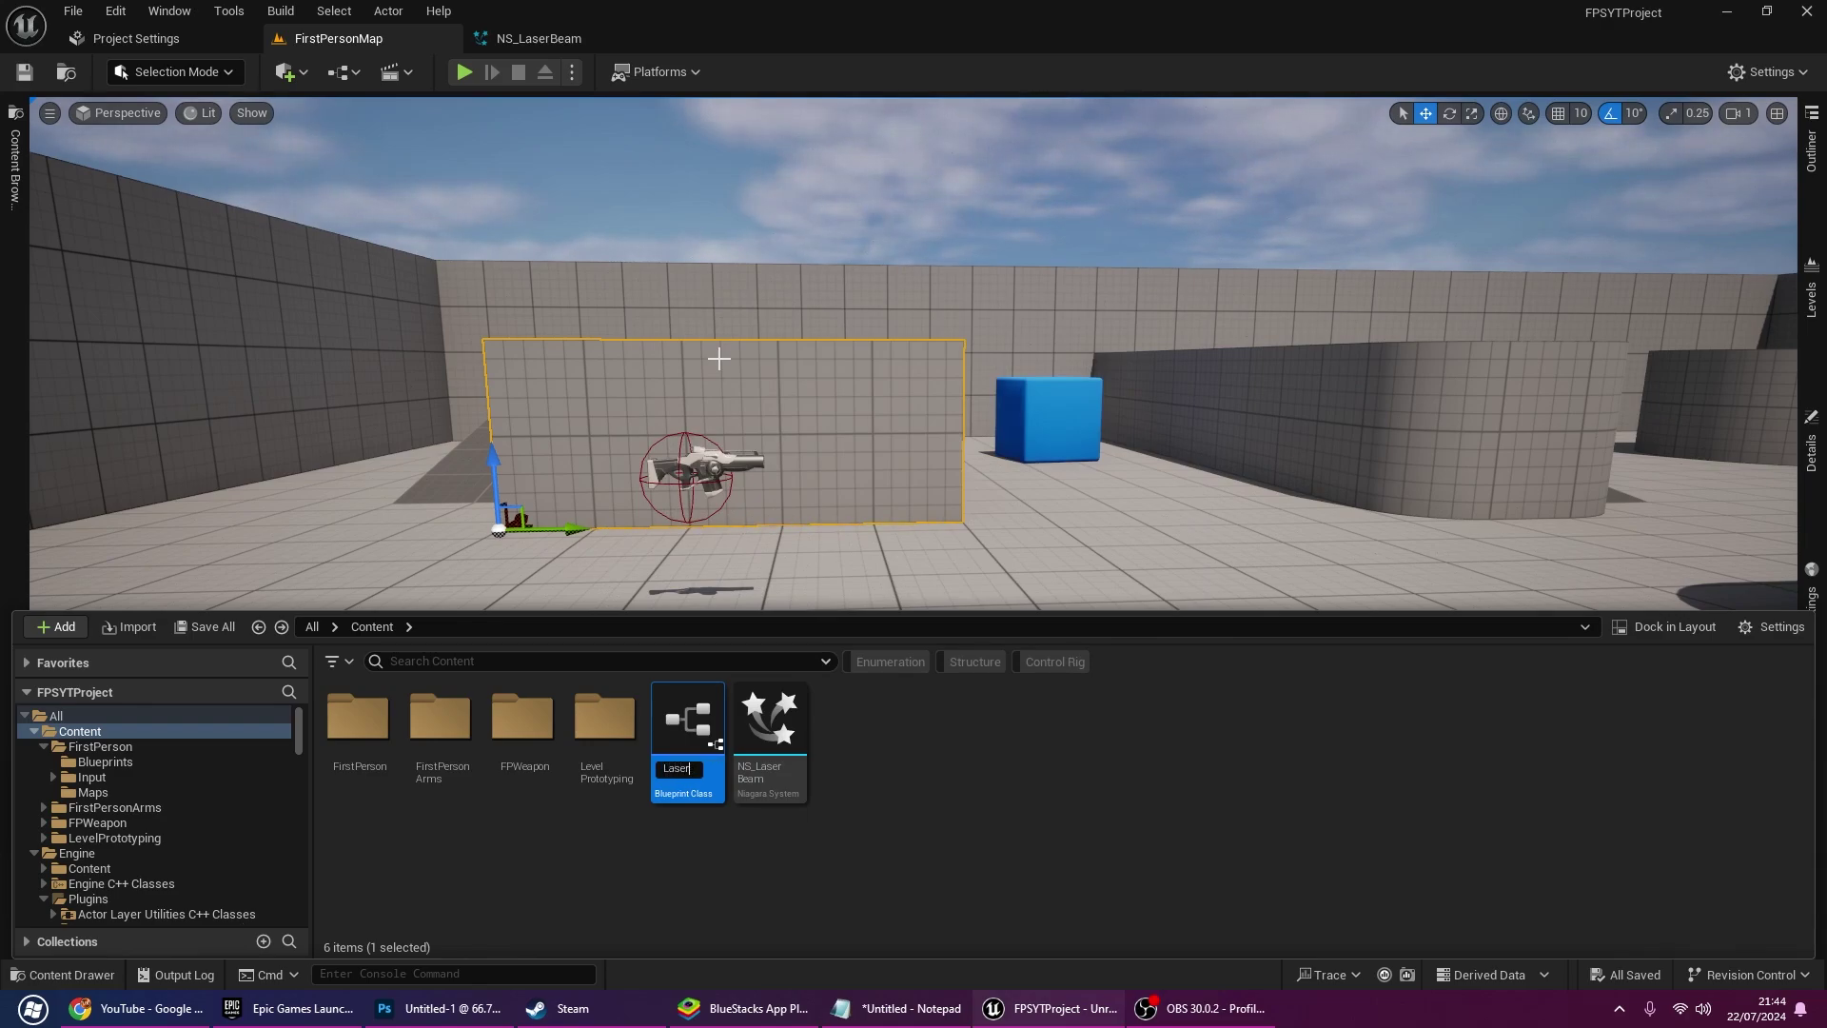
{"action": "key", "text": "Return"}
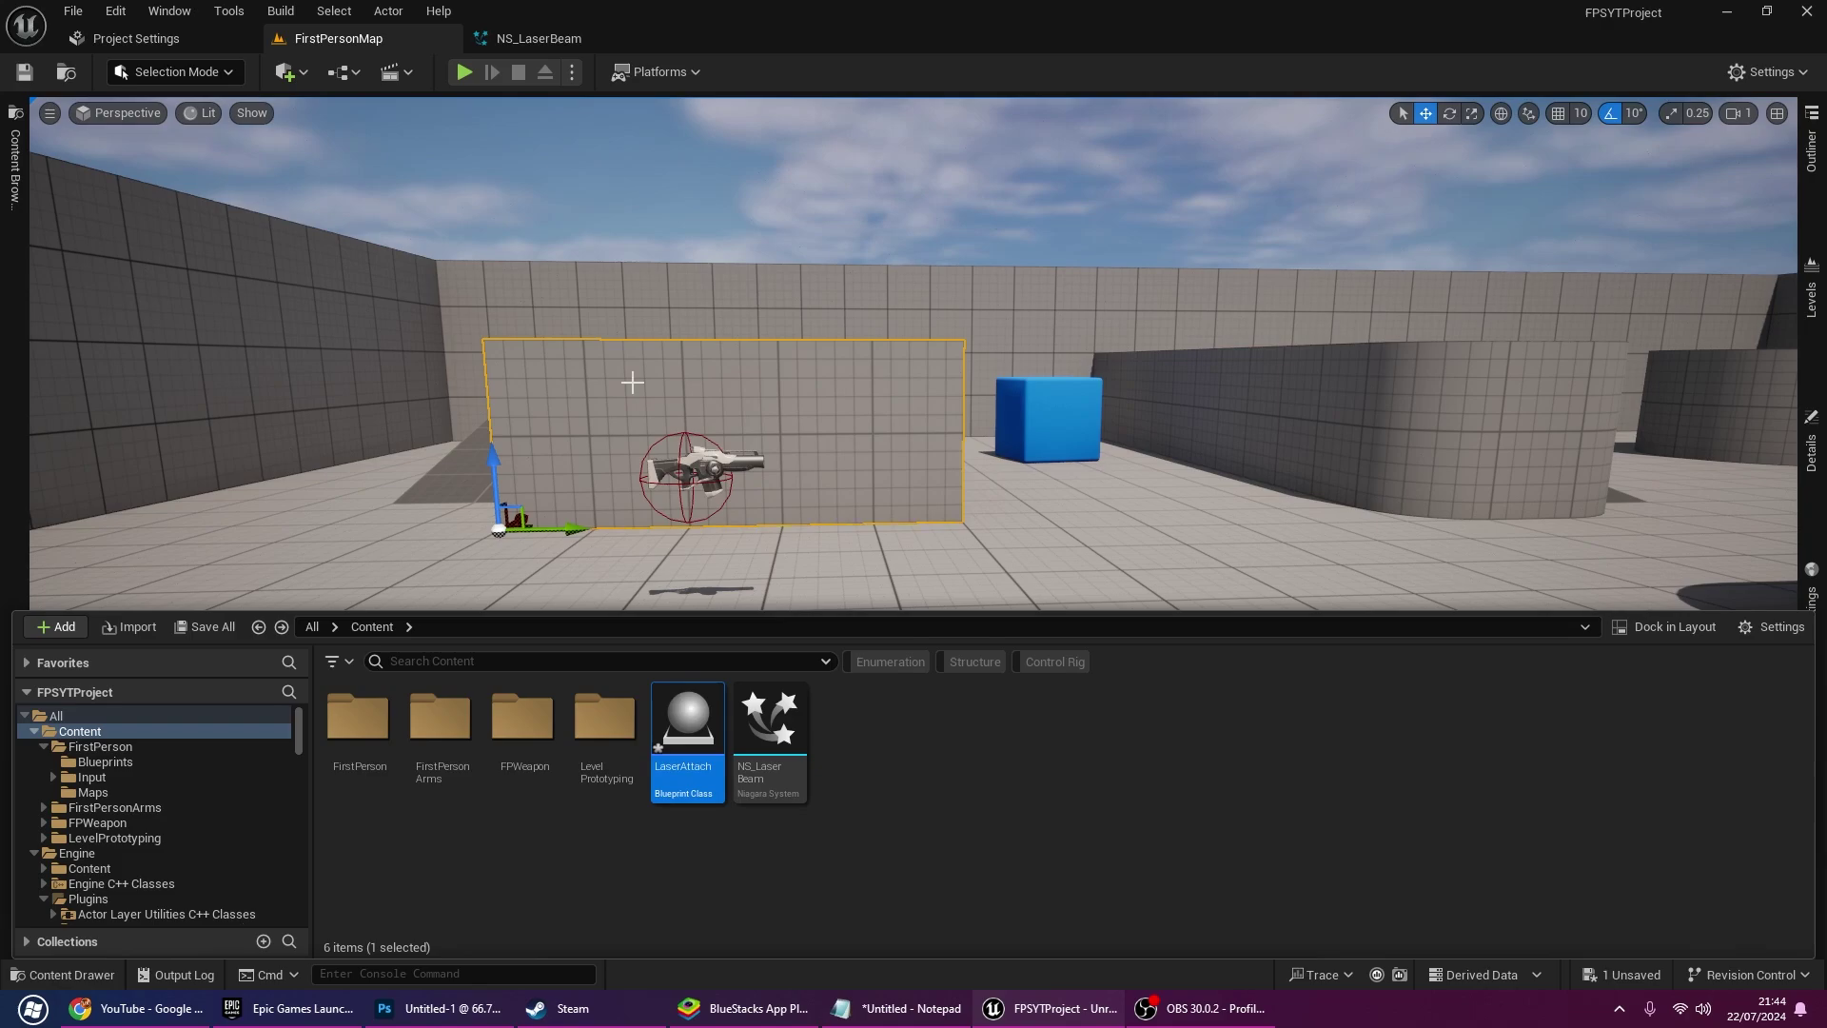
{"action": "double_click", "coordinate": [670, 744]}
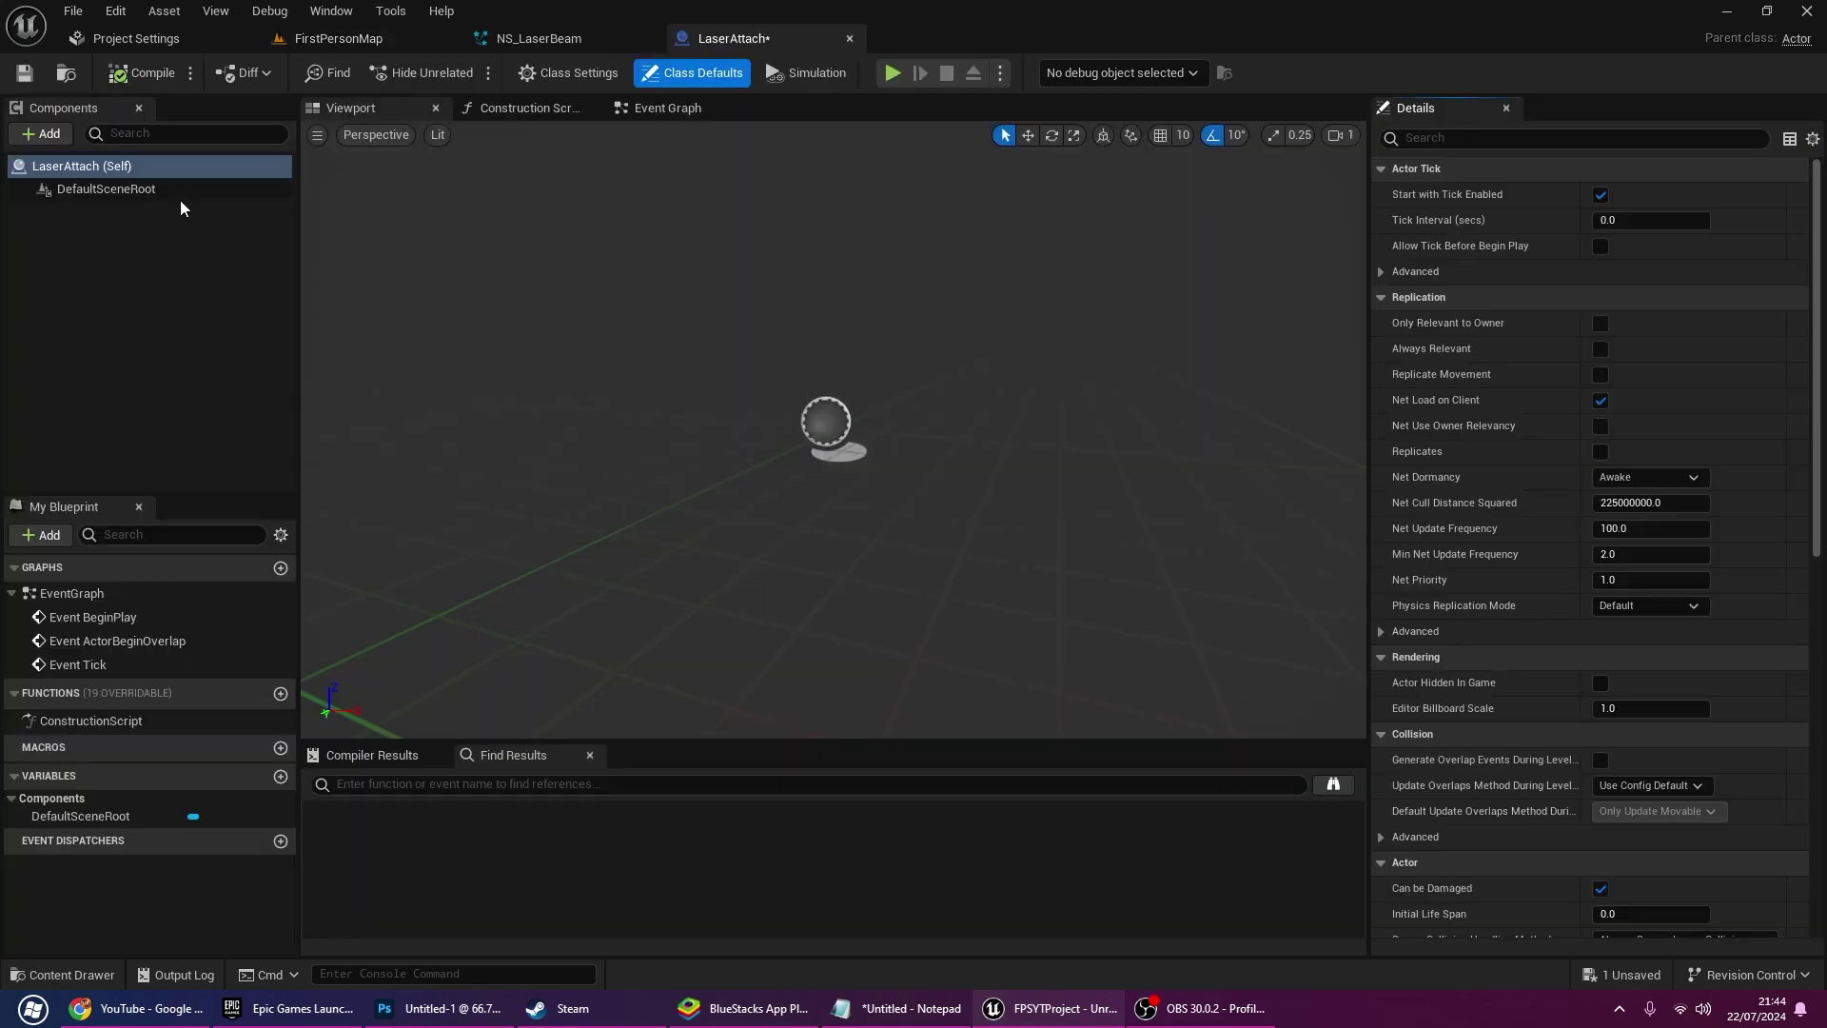
Add a Cube component to the LaserAttach actor
{"action": "left_click", "coordinate": [142, 190]}
{"action": "left_click", "coordinate": [43, 135]}
{"action": "type", "text": "c"}
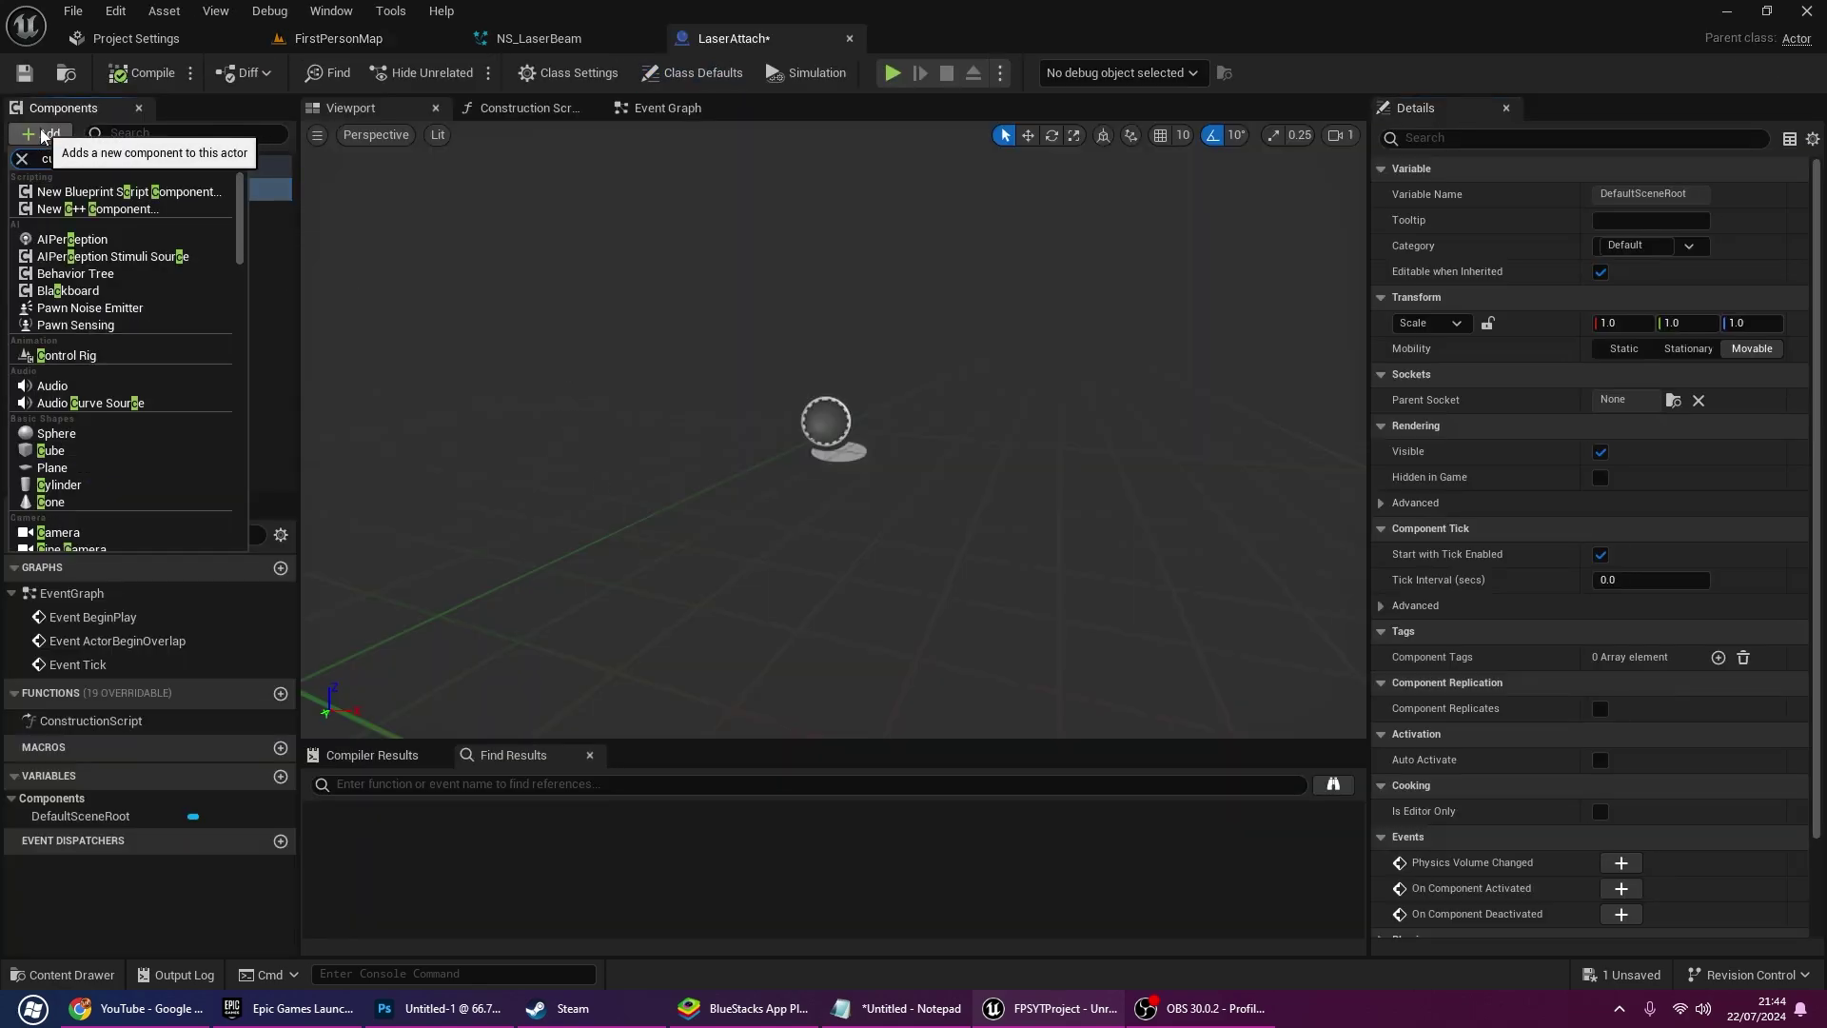
{"action": "type", "text": "ube"}
{"action": "left_click", "coordinate": [98, 187]}
{"action": "key", "text": "Return"}
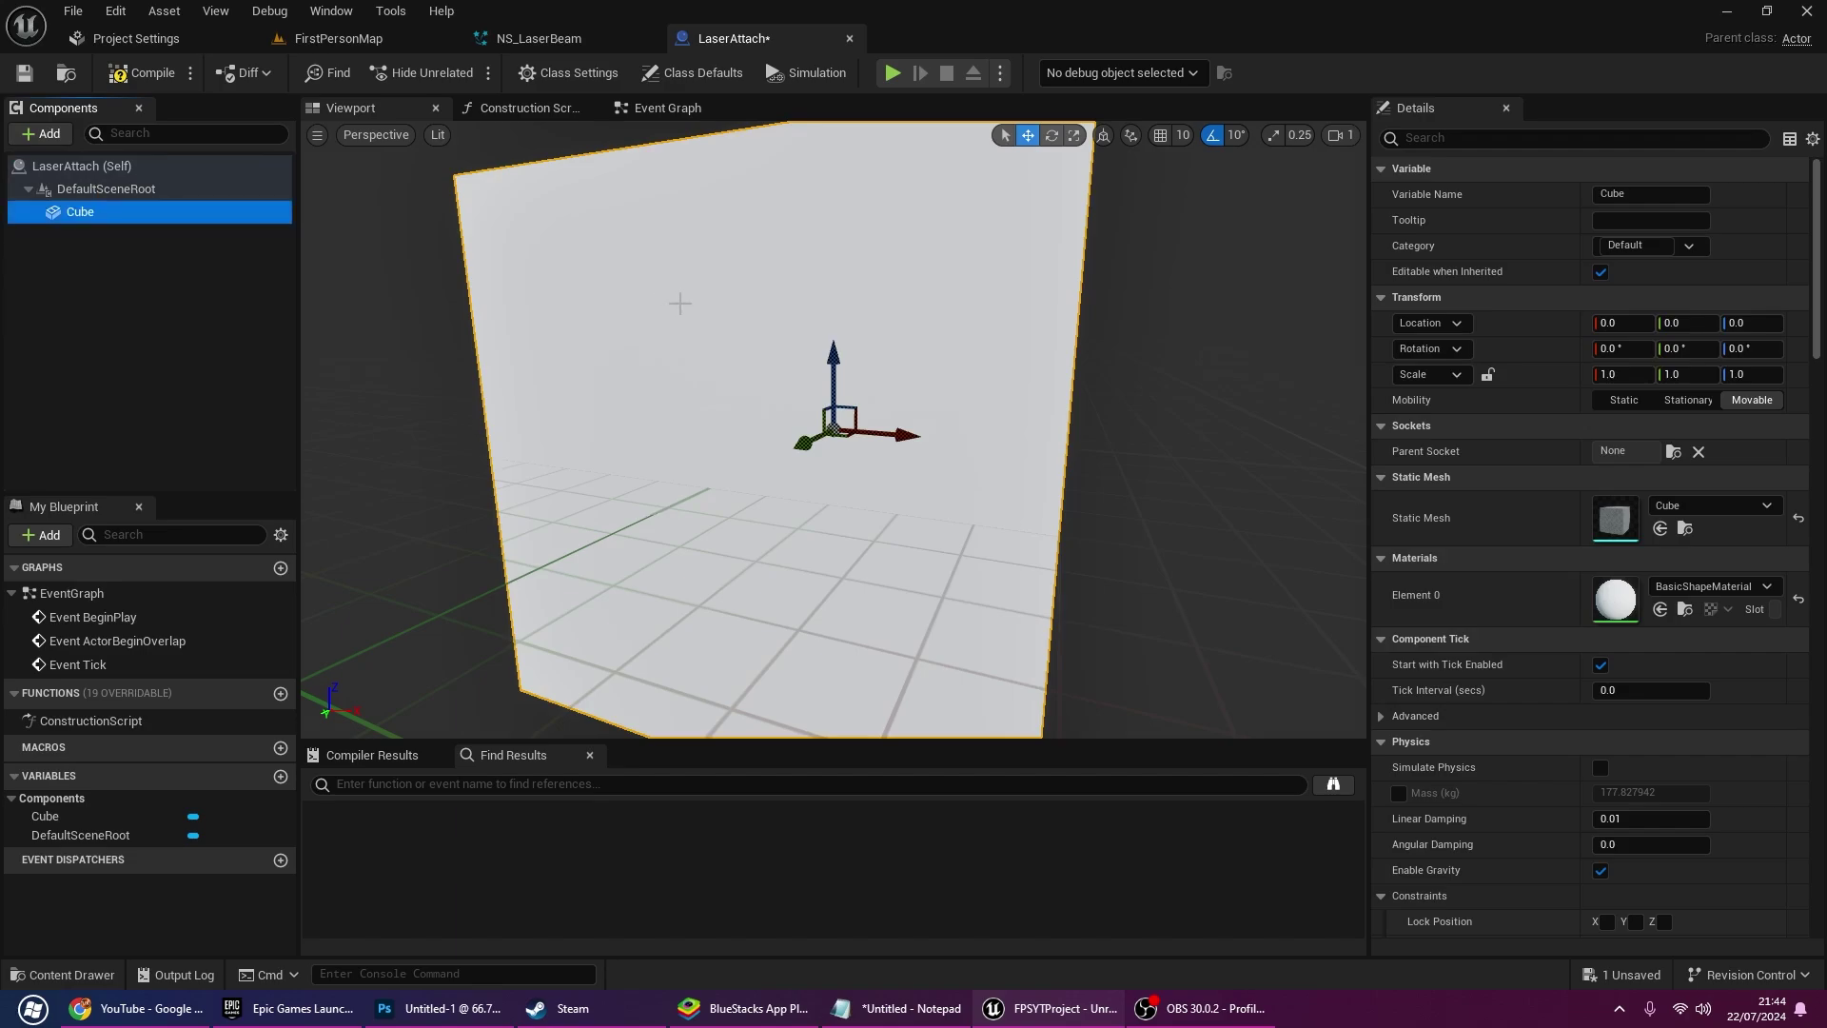
Scale the cube down to a thin block of roughly 0.19 × 0.064 × 0.06
{"action": "middle_click_drag", "start_coordinate": [703, 297], "coordinate": [852, 341]}
{"action": "key", "text": "r"}
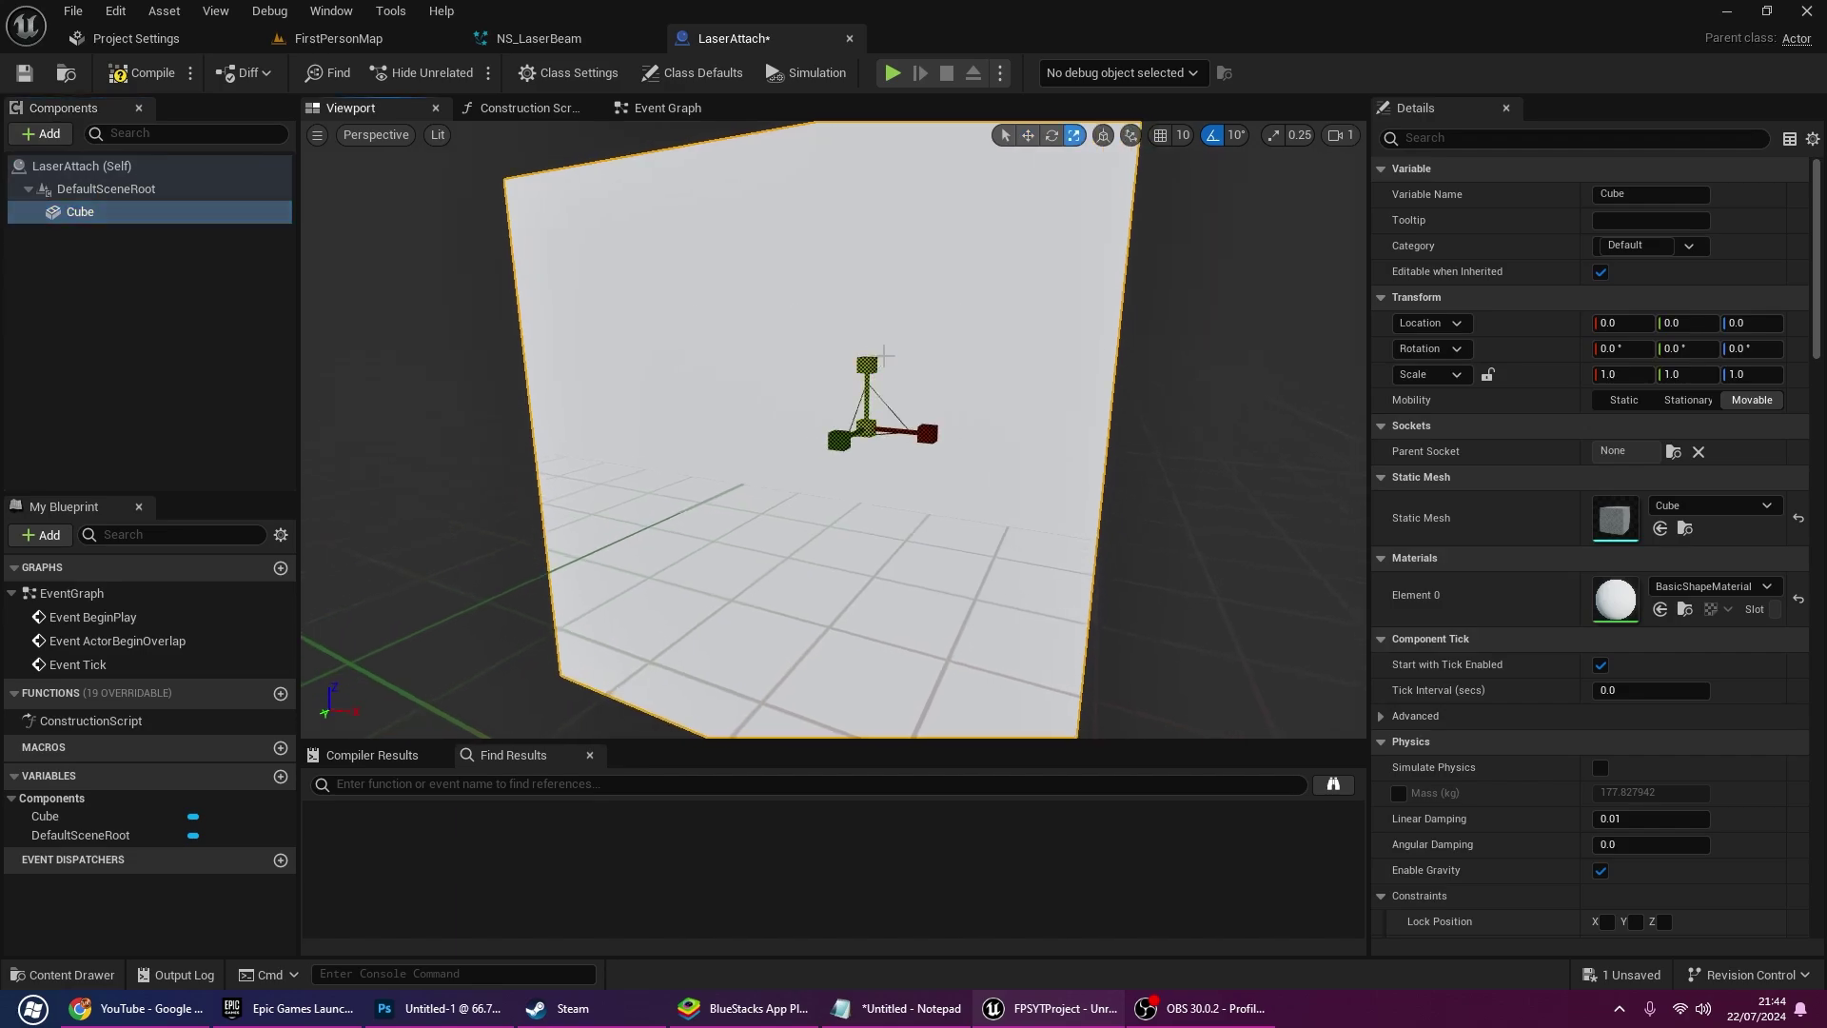
{"action": "left_click_drag", "start_coordinate": [868, 364], "coordinate": [862, 409]}
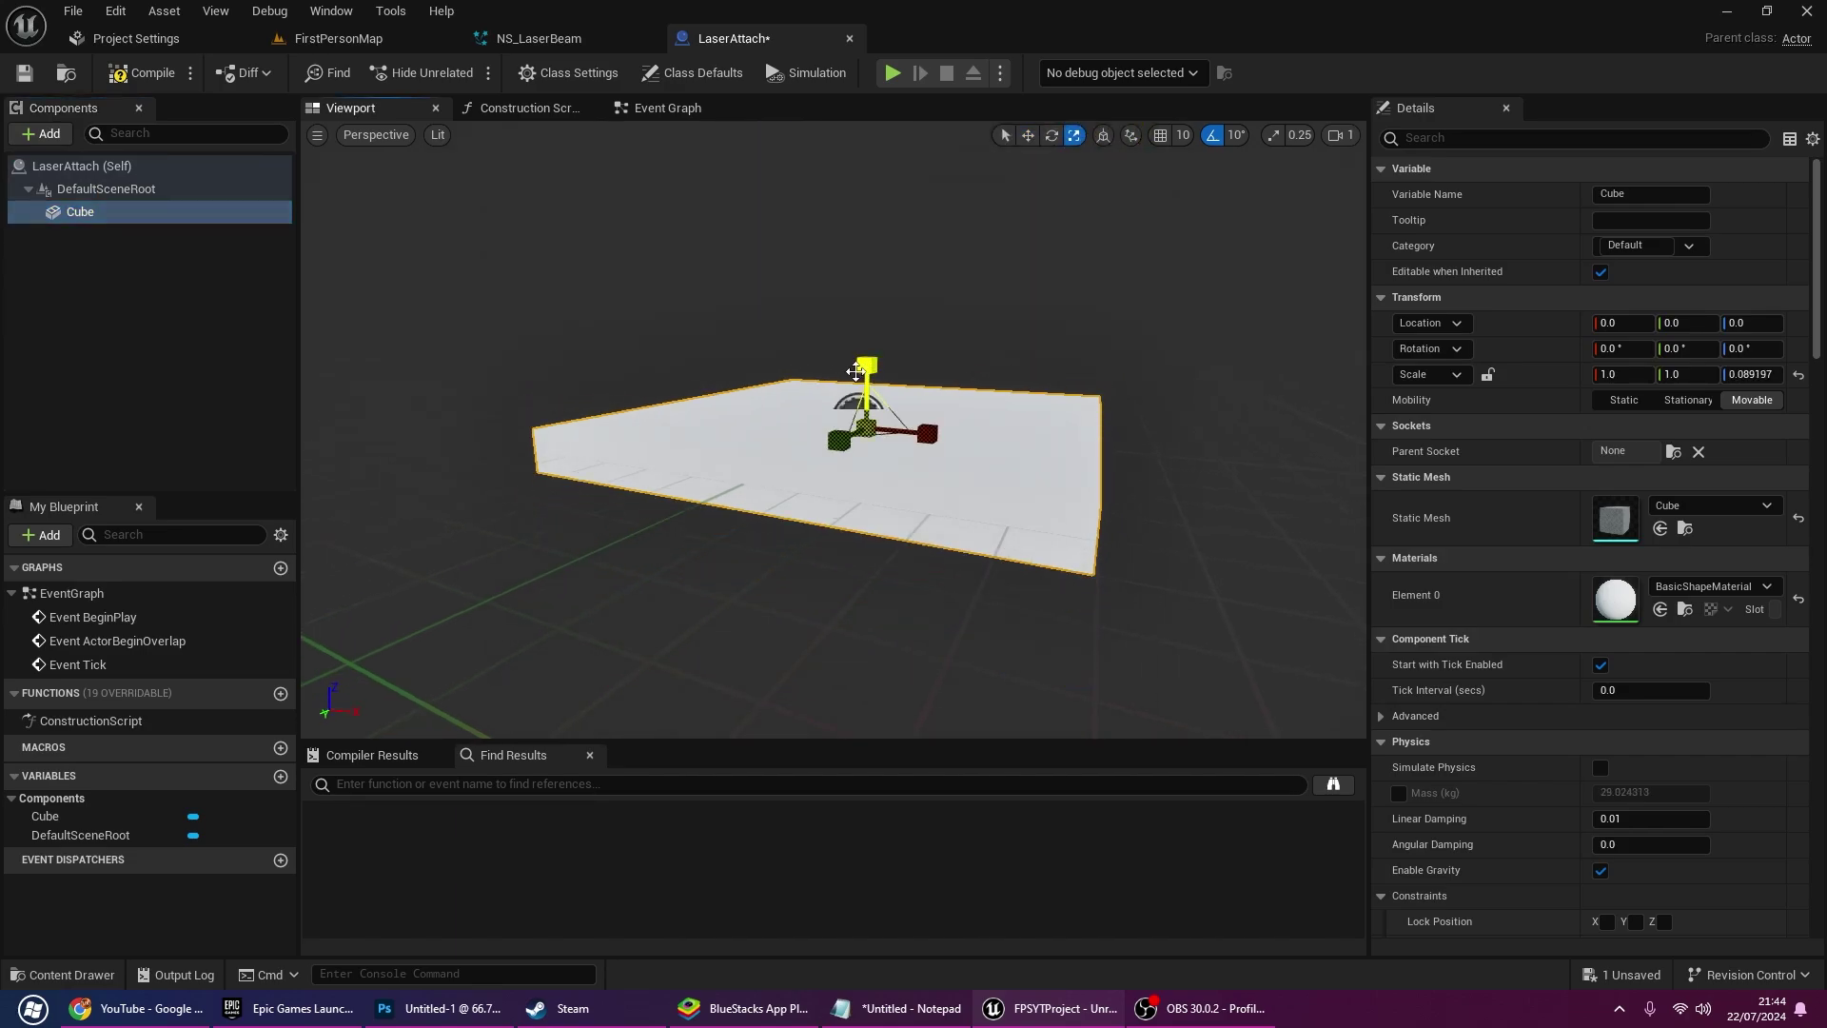
{"action": "right_click_drag", "start_coordinate": [834, 533], "coordinate": [834, 457]}
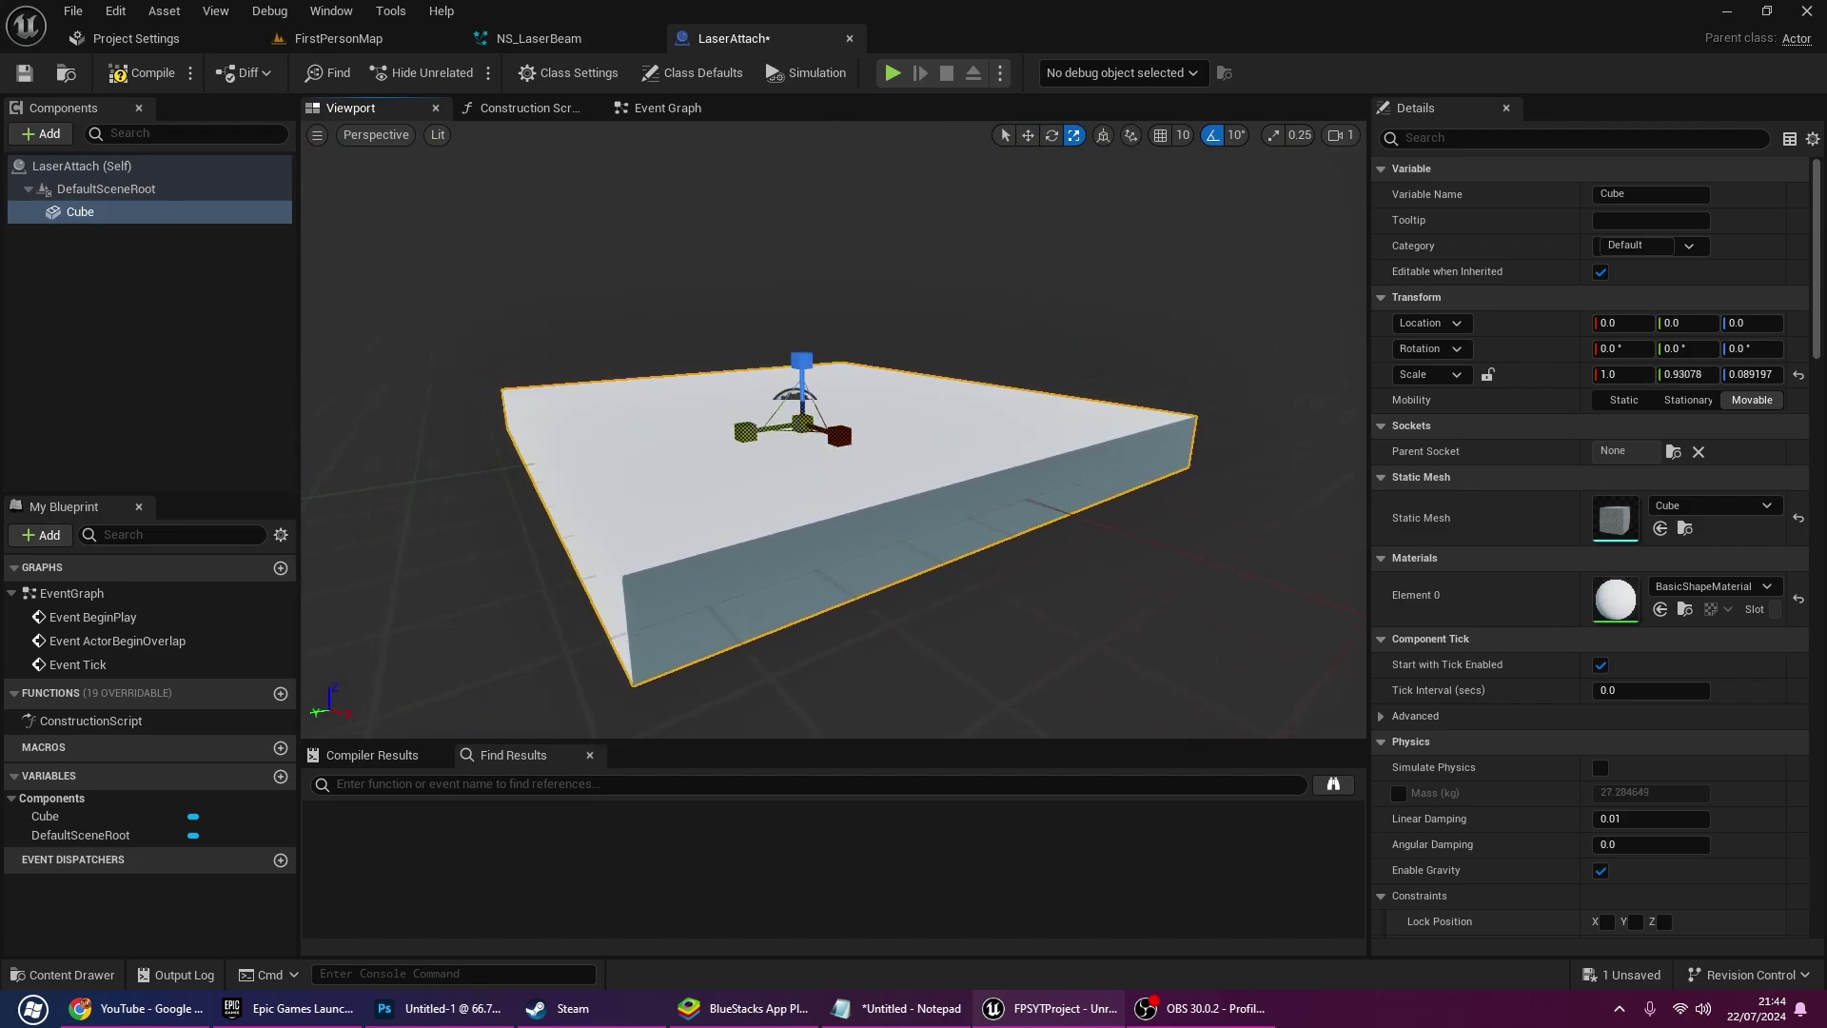
{"action": "mouse_move", "coordinate": [756, 440]}
{"action": "left_mouse_down"}
{"action": "mouse_move", "coordinate": [826, 455]}
{"action": "mouse_move", "coordinate": [818, 430]}
{"action": "left_mouse_up"}
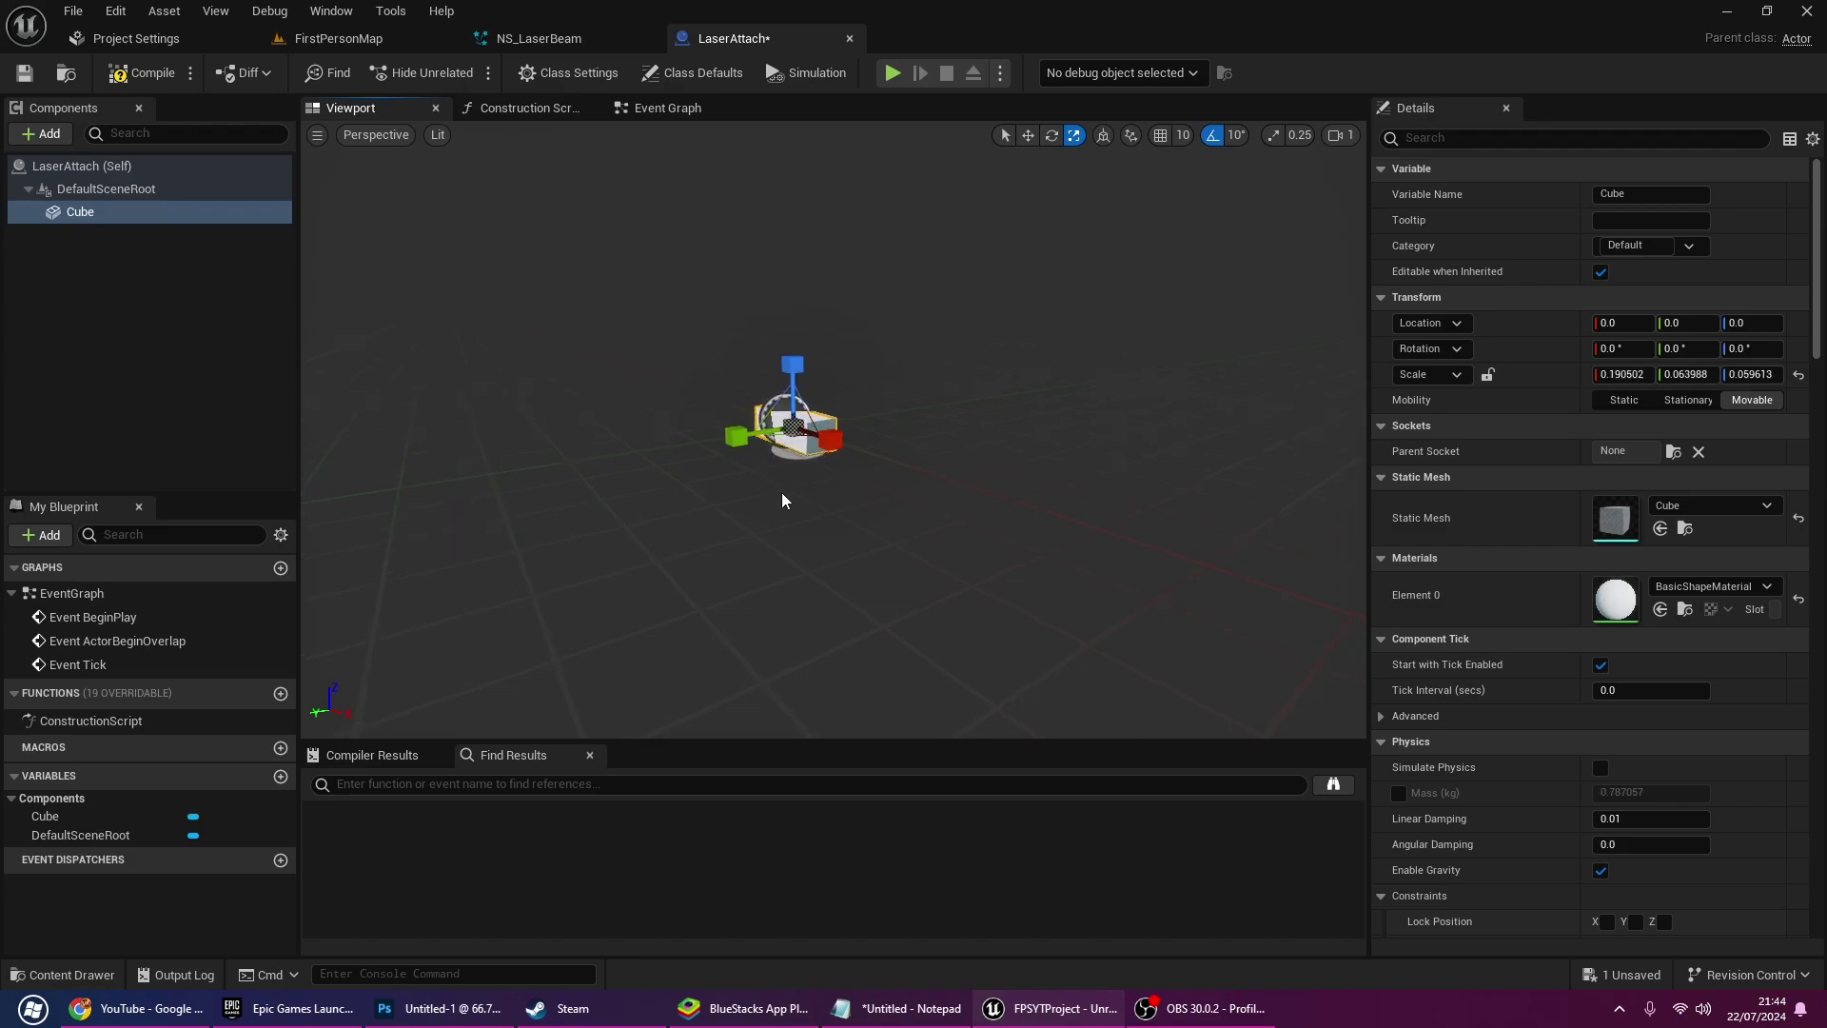
{"action": "scroll", "coordinate": [833, 428], "scroll_direction": "up", "scroll_amount": 3}
{"action": "scroll", "coordinate": [834, 428], "scroll_direction": "down", "scroll_amount": 3}
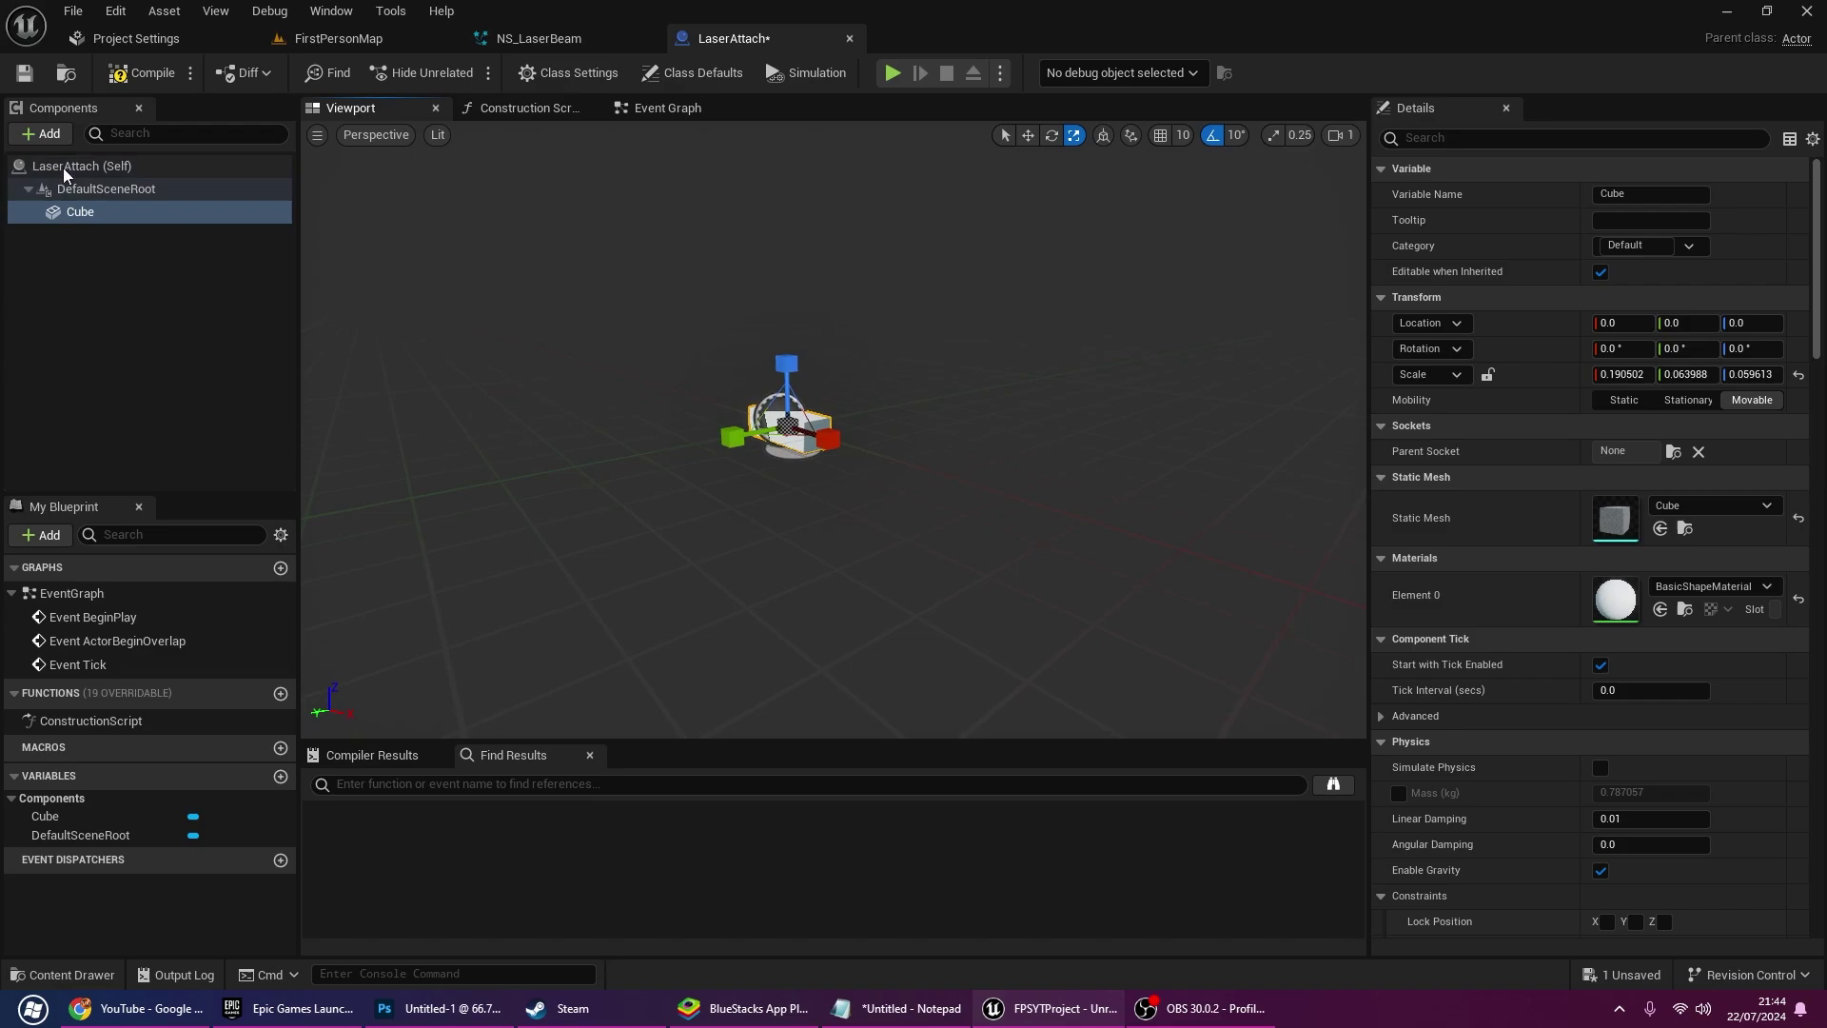
Start renaming the Cube component to Body
{"action": "left_click", "coordinate": [43, 135]}
{"action": "left_click", "coordinate": [101, 212]}
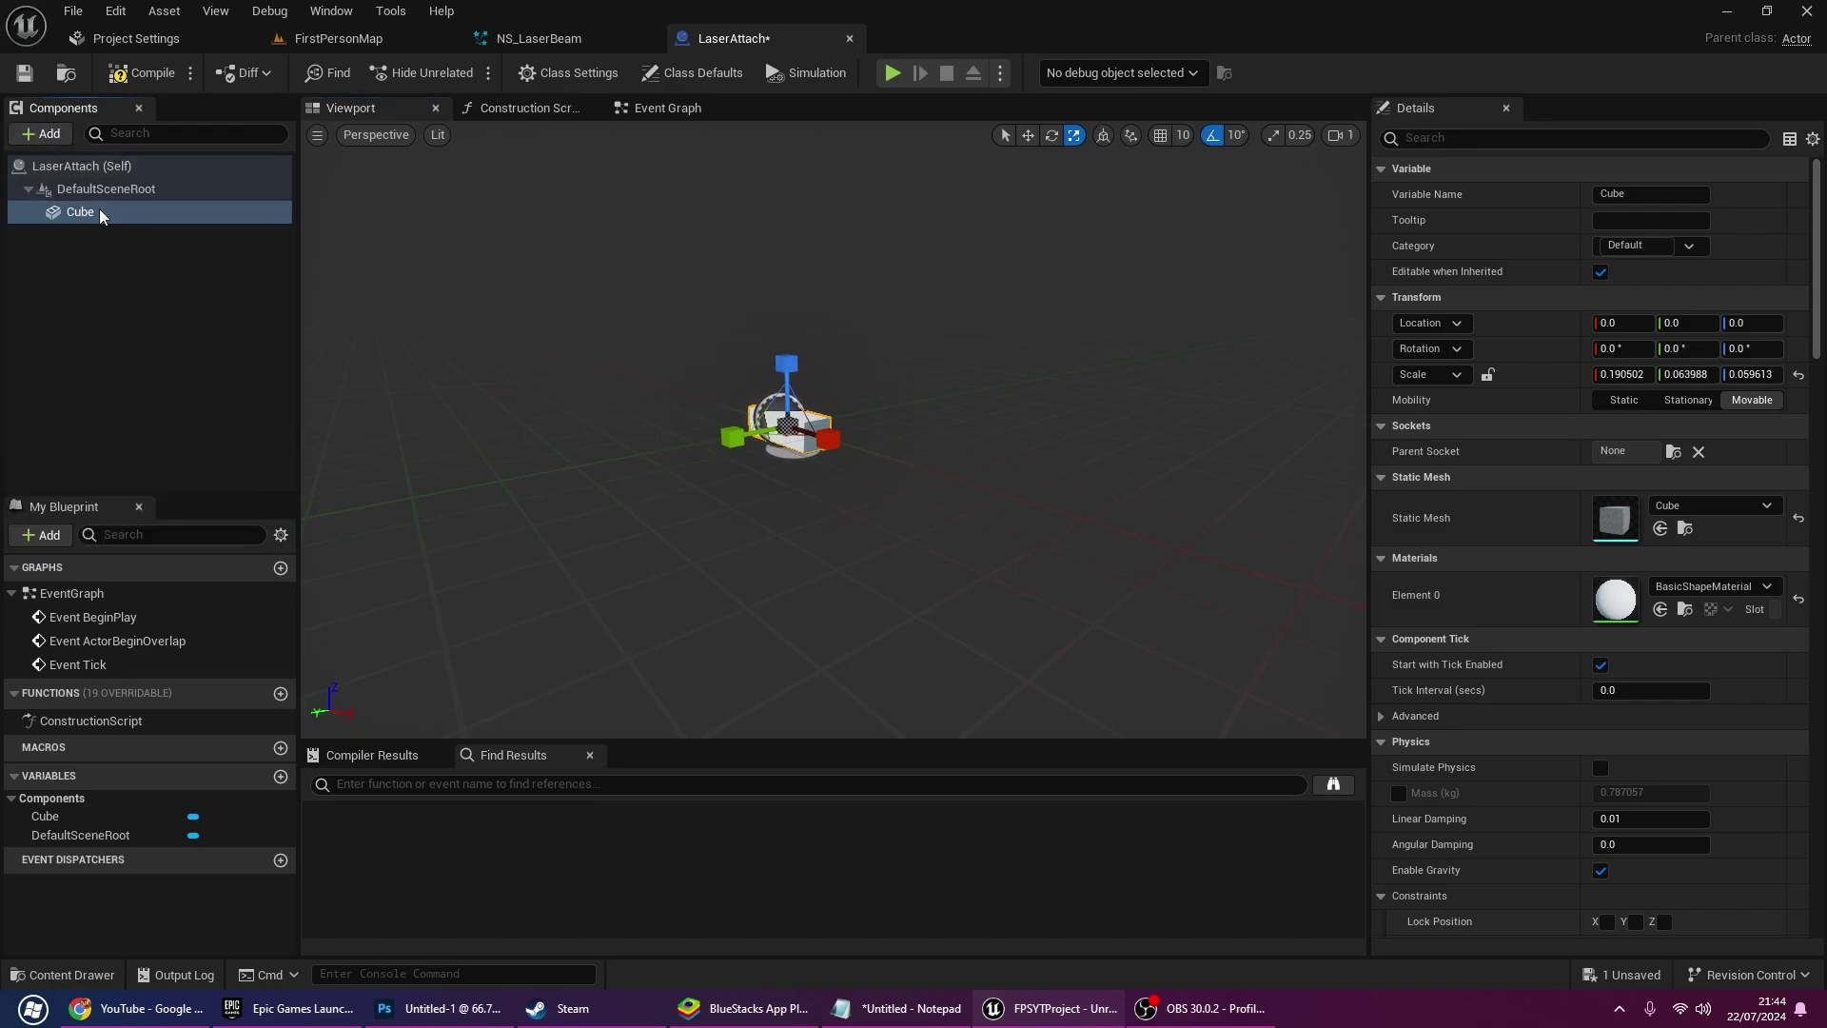
{"action": "left_click", "coordinate": [101, 212]}
{"action": "type", "text": "Bod"}
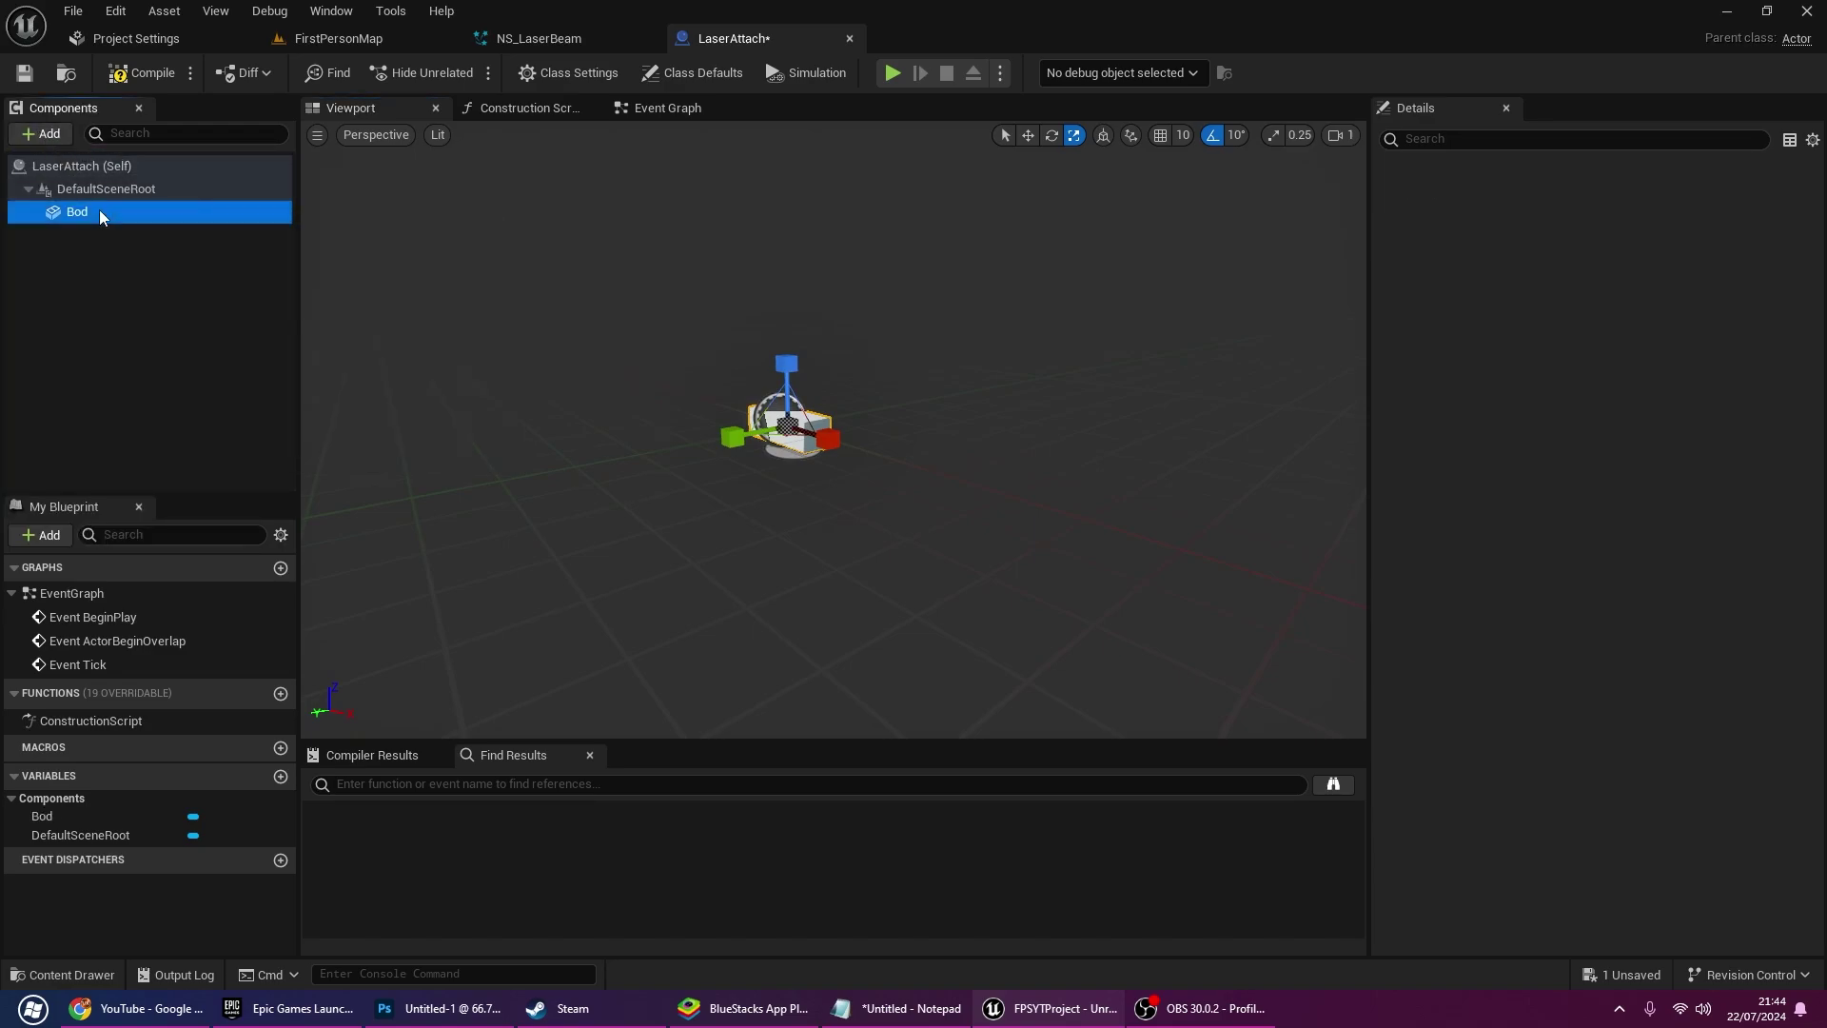
{"action": "type", "text": "y"}
Confirm the name Body and add a Niagara particle component named Laser under it
{"action": "key", "text": "Return"}
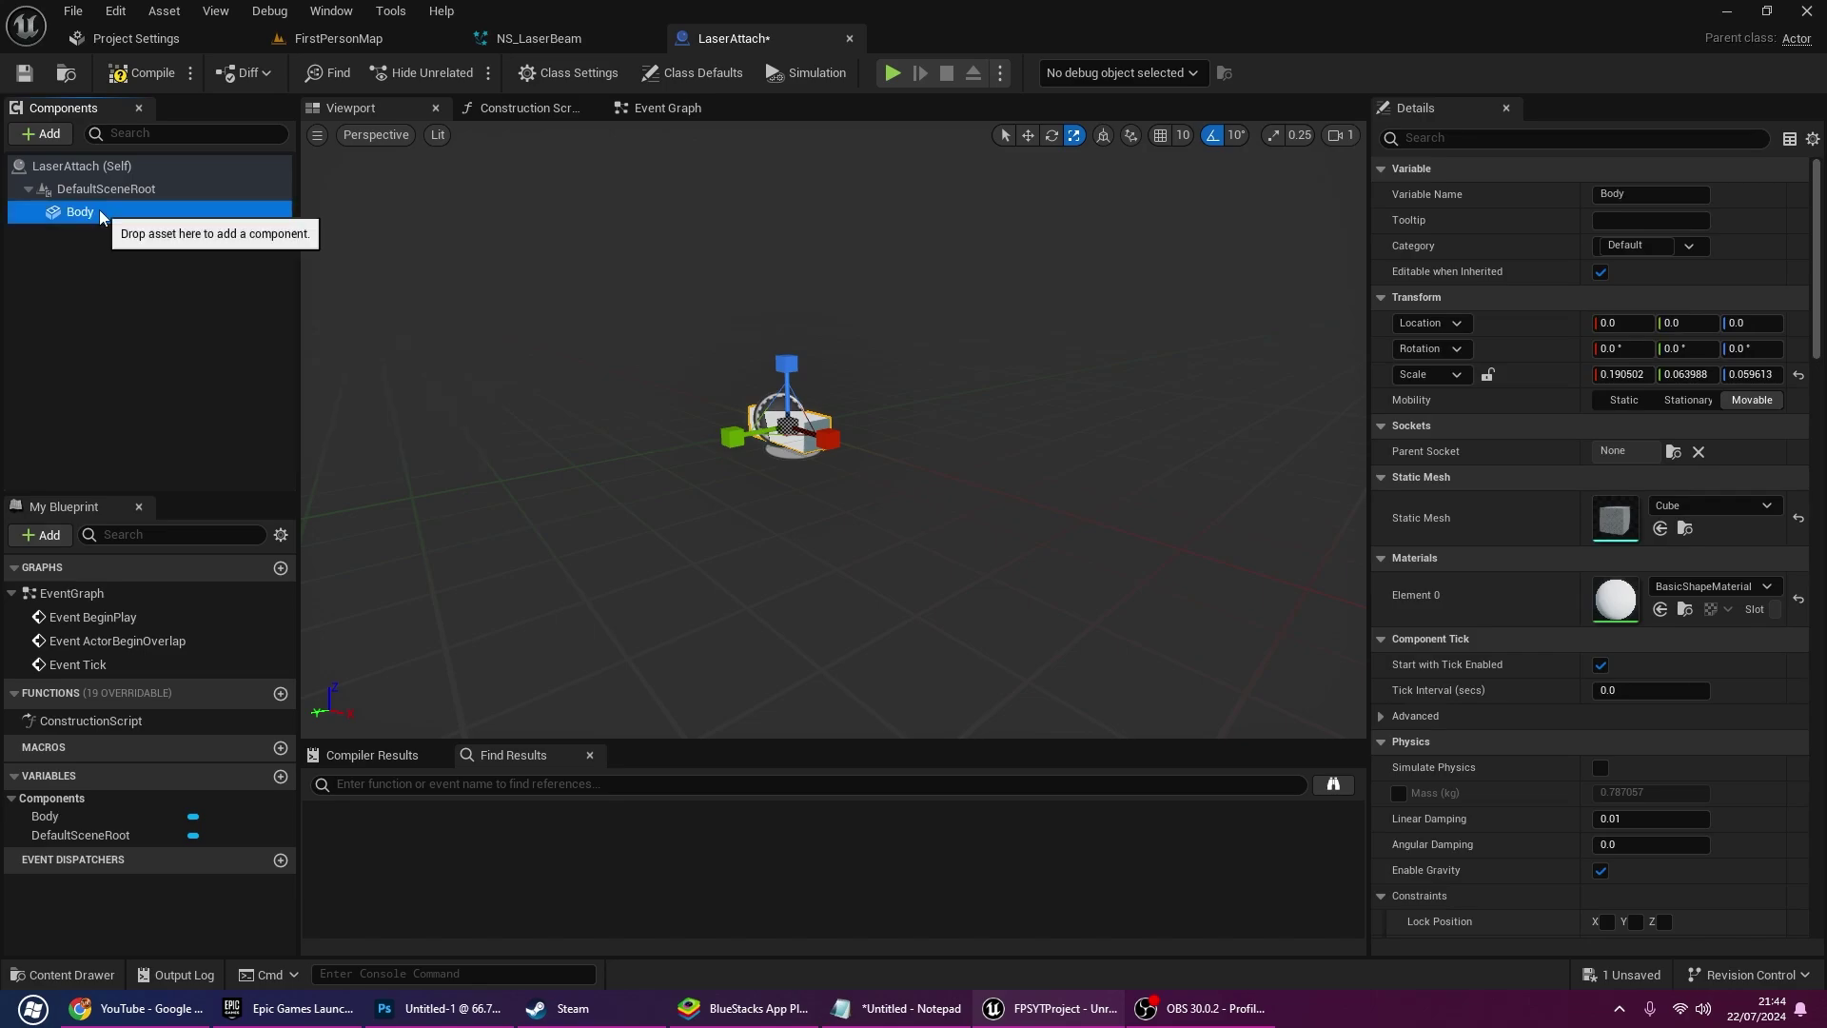
{"action": "left_click", "coordinate": [43, 134]}
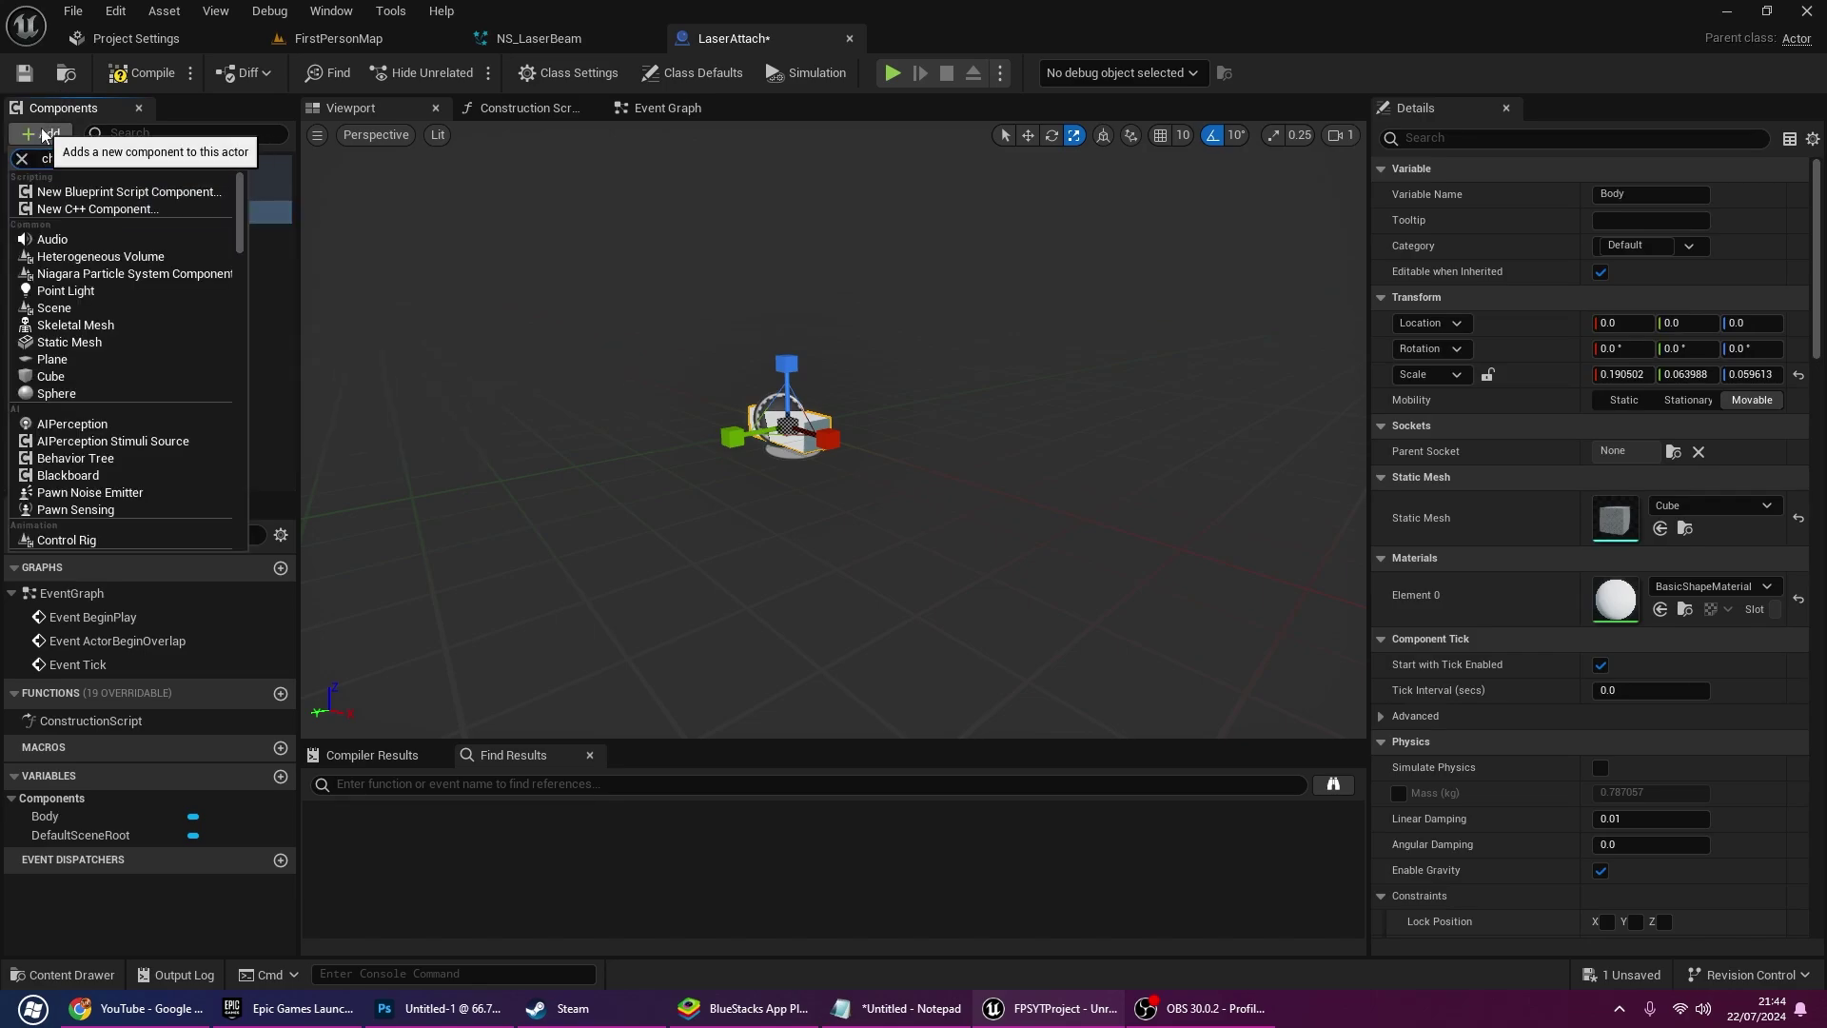
{"action": "key", "text": "BackSpace"}
{"action": "key", "text": "BackSpace"}
{"action": "type", "text": "n"}
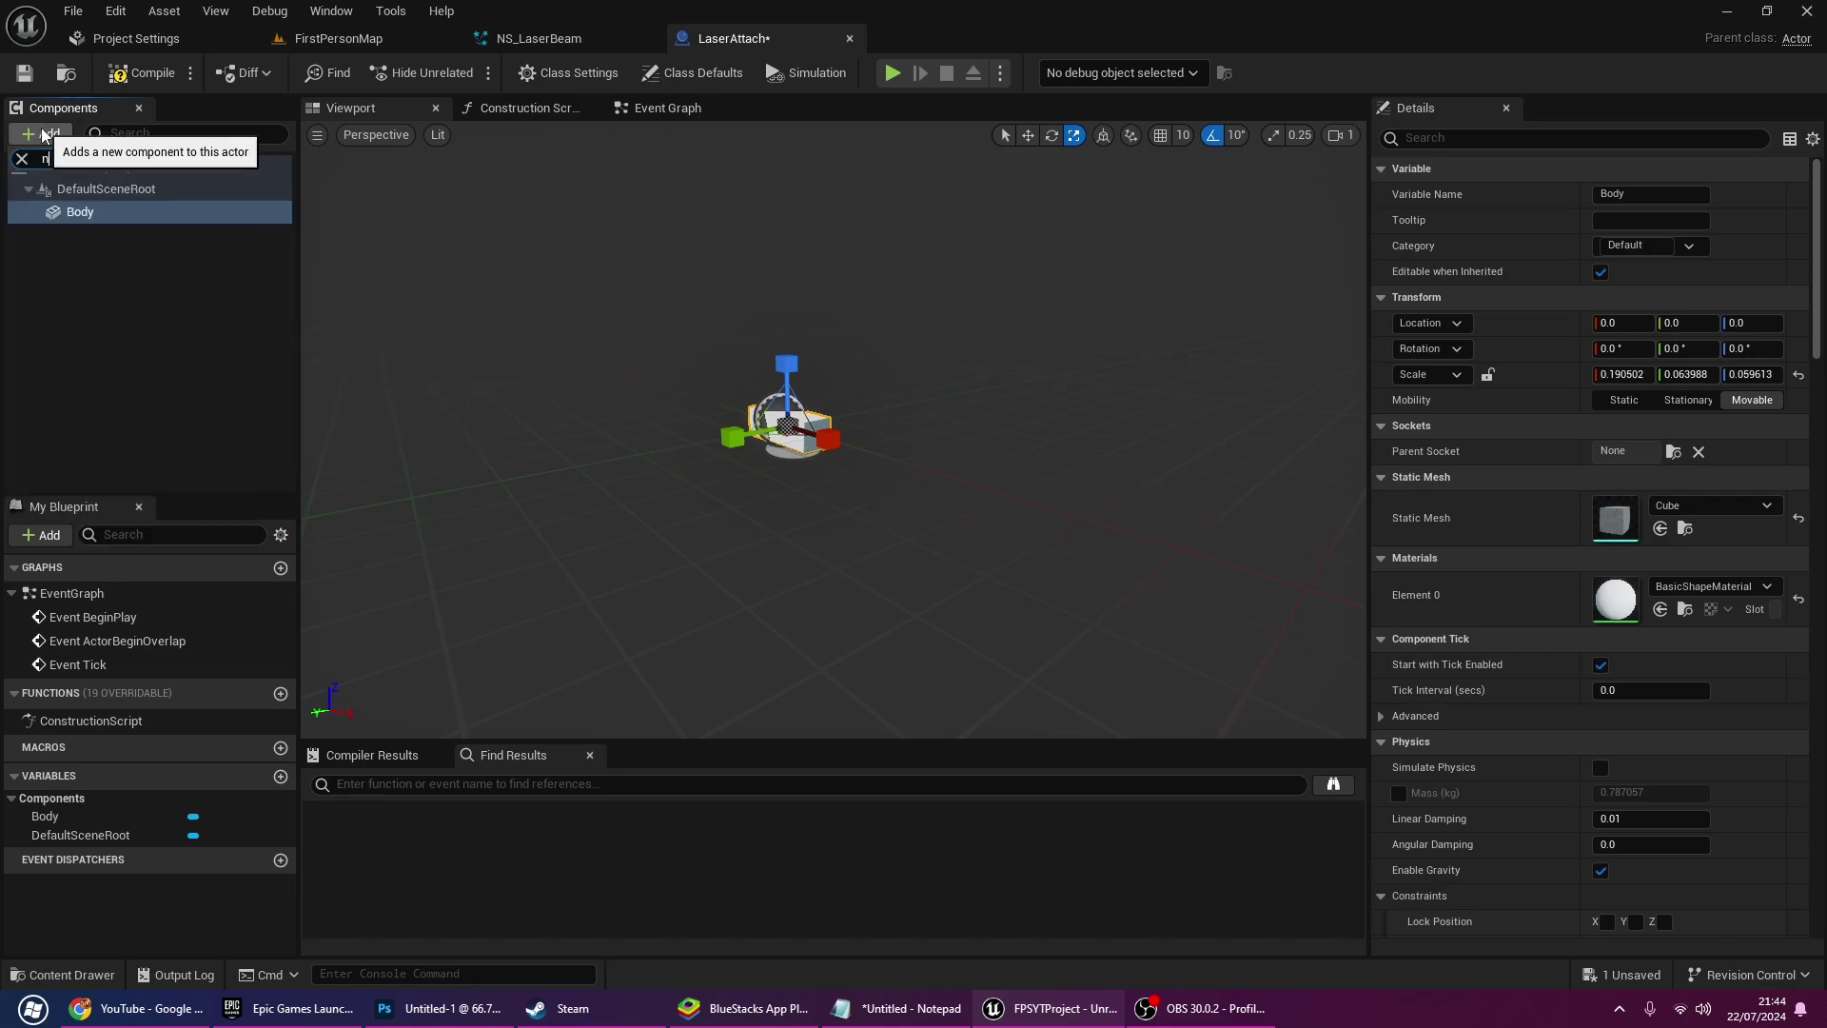
{"action": "type", "text": "ia"}
{"action": "left_click", "coordinate": [94, 191]}
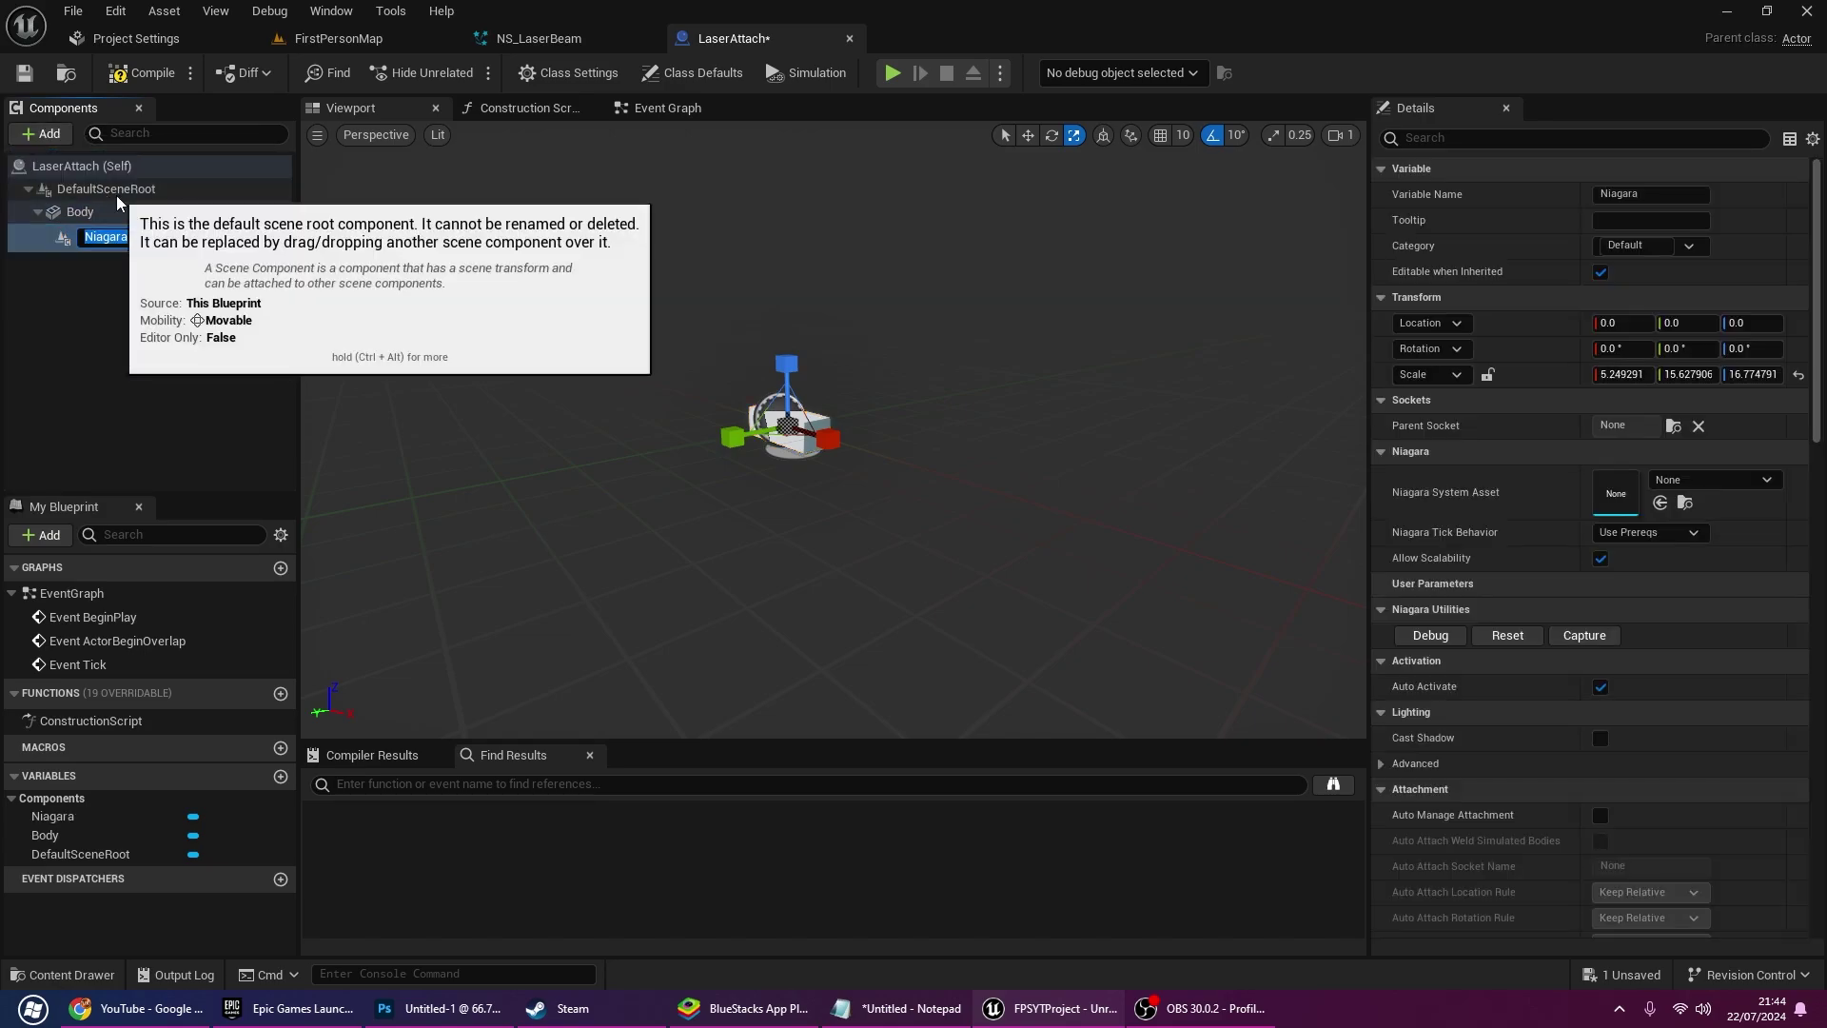
{"action": "type", "text": "Laser"}
{"action": "key", "text": "Return"}
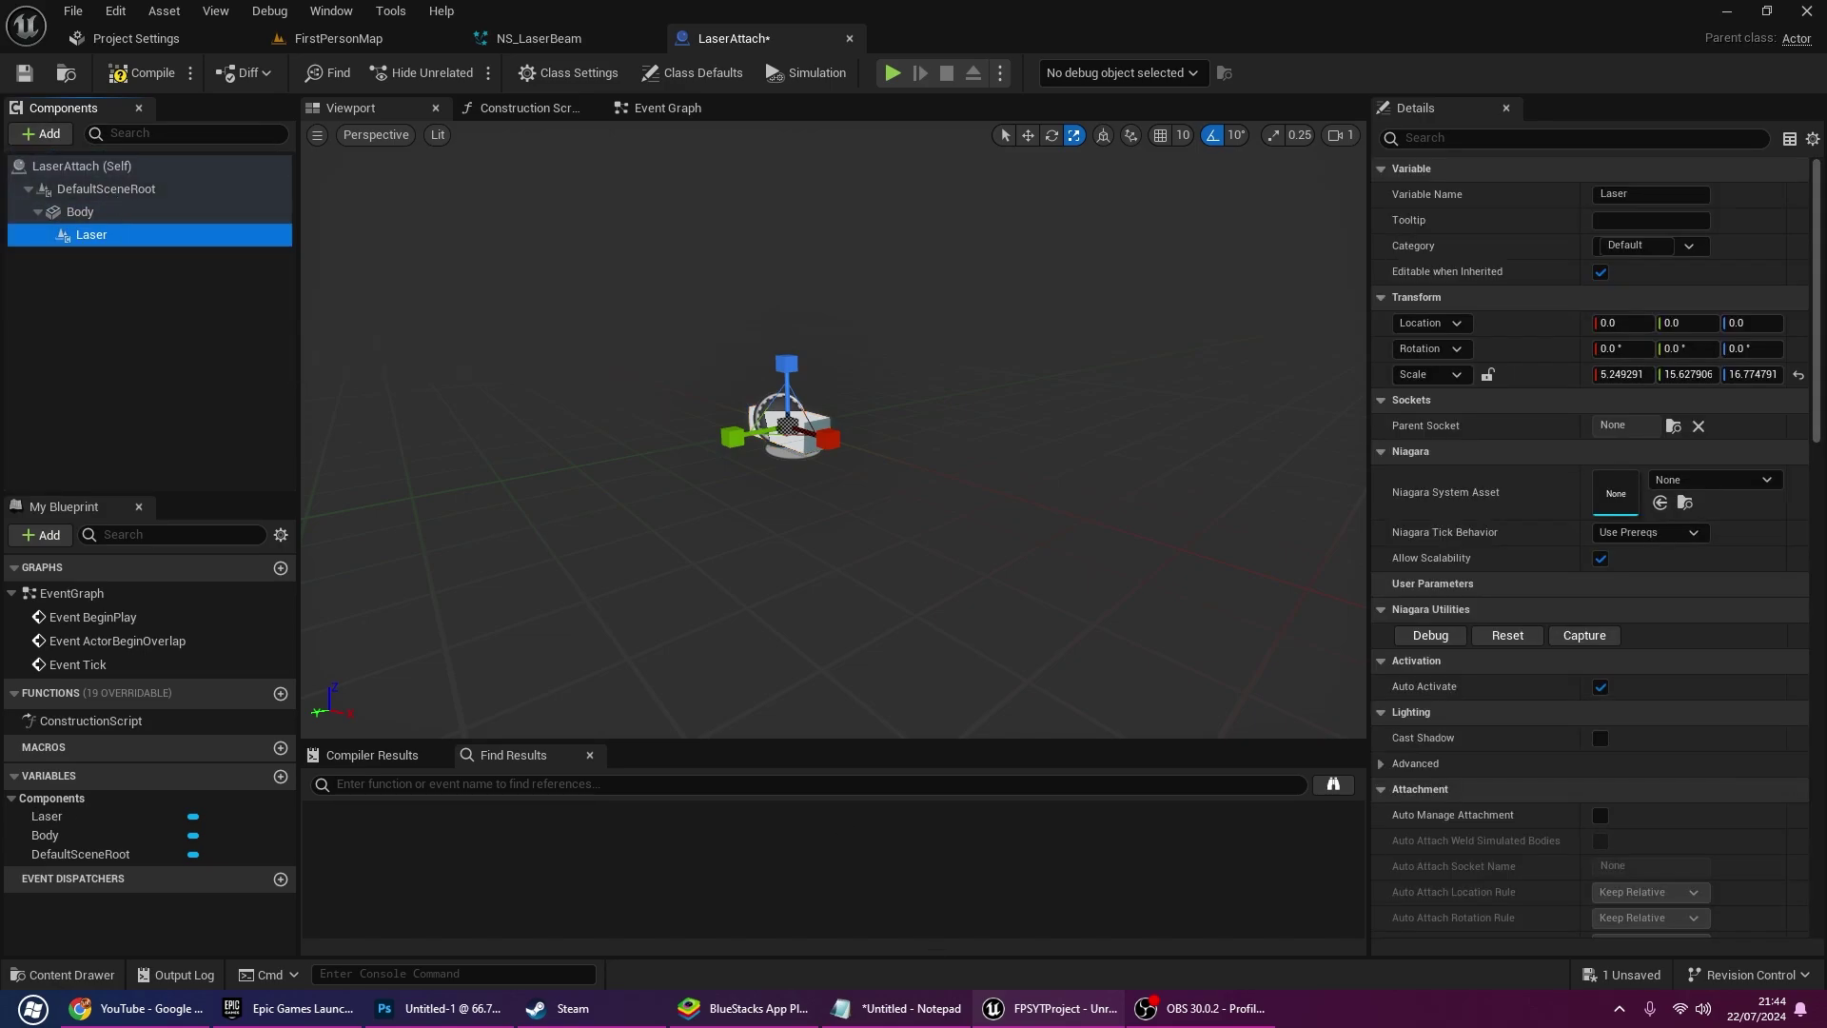
Set the Laser component's Niagara System Asset to NS_LaserBeam, then select Body
{"action": "left_click", "coordinate": [1675, 481]}
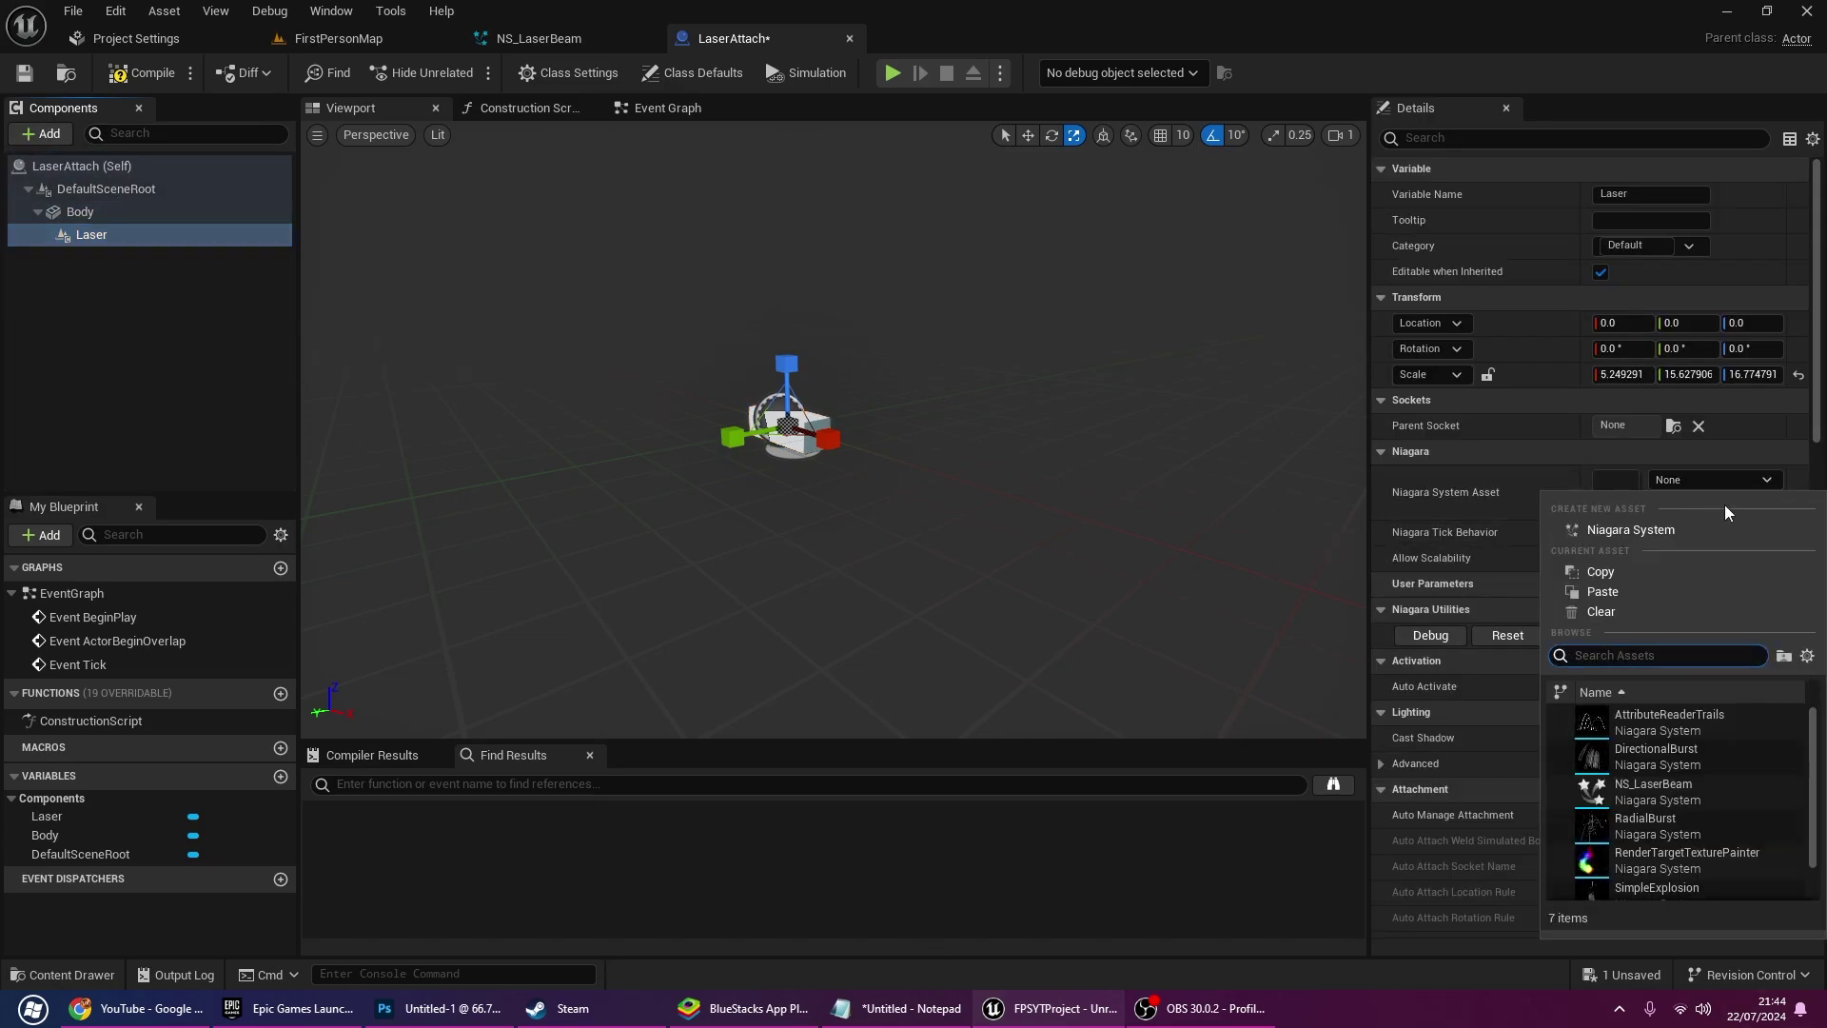
{"action": "left_click", "coordinate": [1656, 790]}
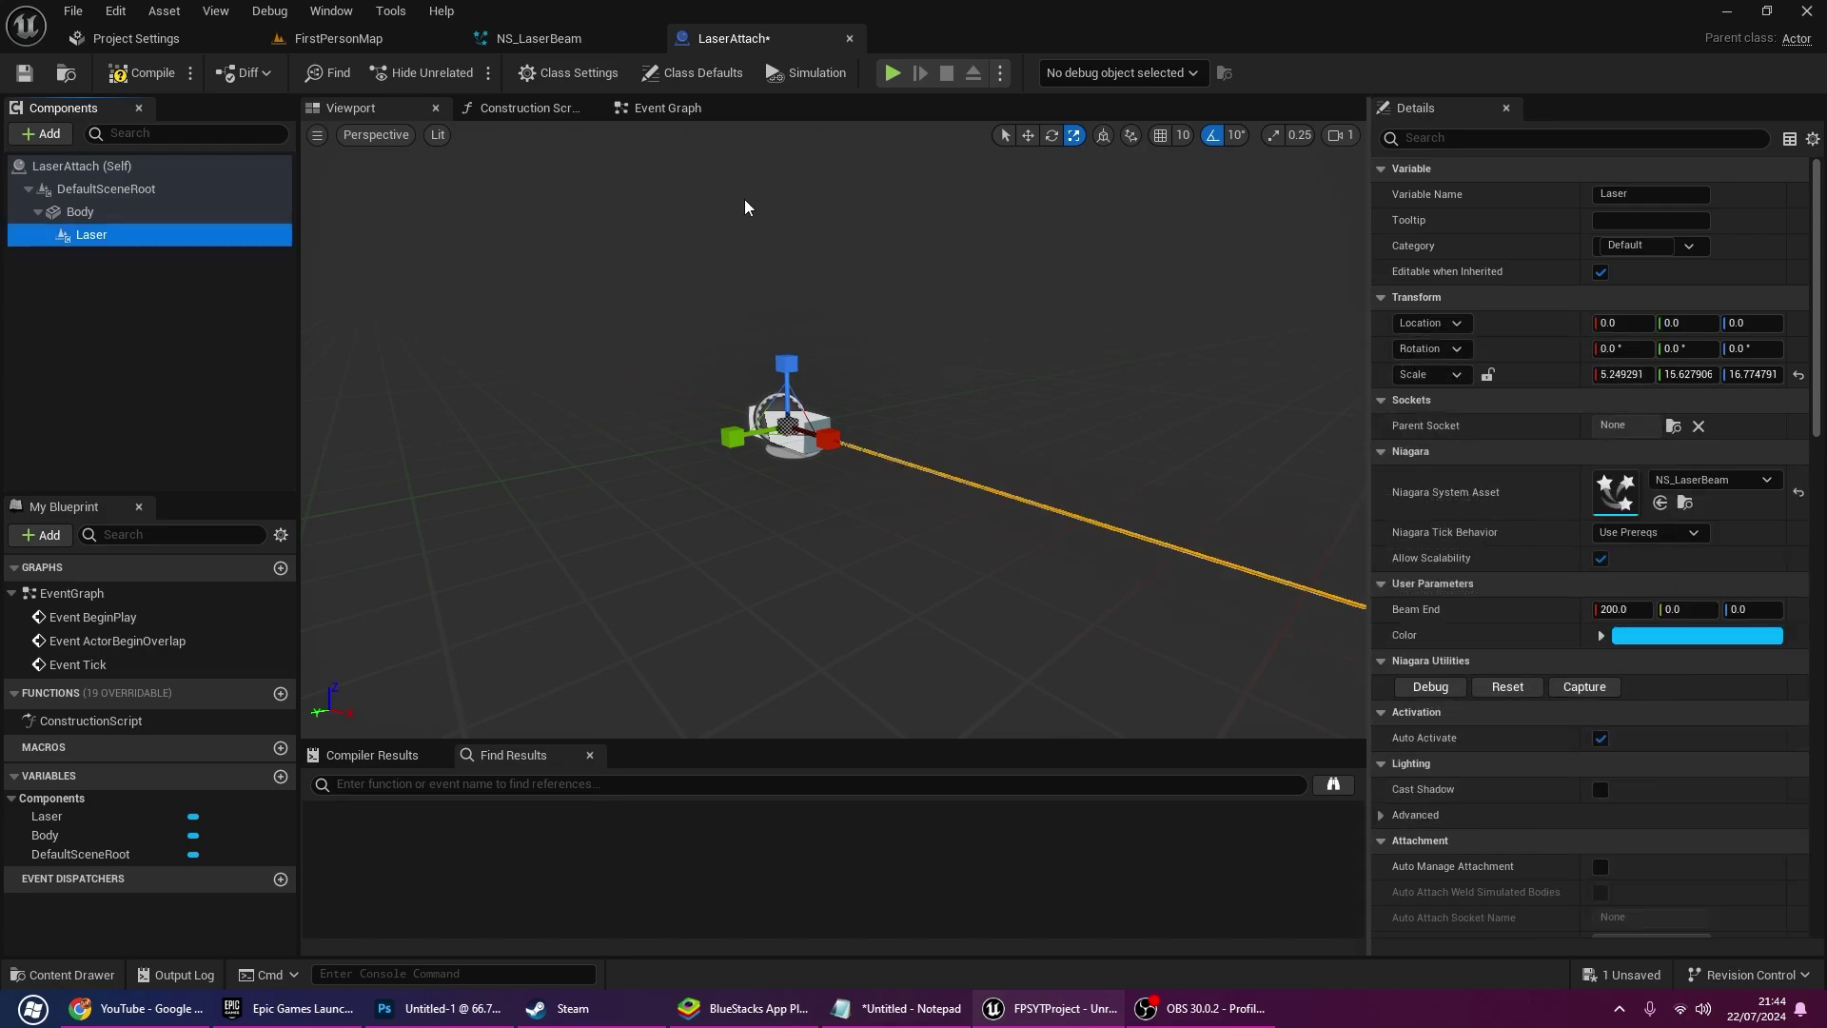
{"action": "mouse_move", "coordinate": [789, 253]}
{"action": "right_mouse_down"}
{"action": "mouse_move", "coordinate": [856, 285]}
{"action": "mouse_move", "coordinate": [777, 249]}
{"action": "right_mouse_up"}
{"action": "left_click", "coordinate": [607, 378]}
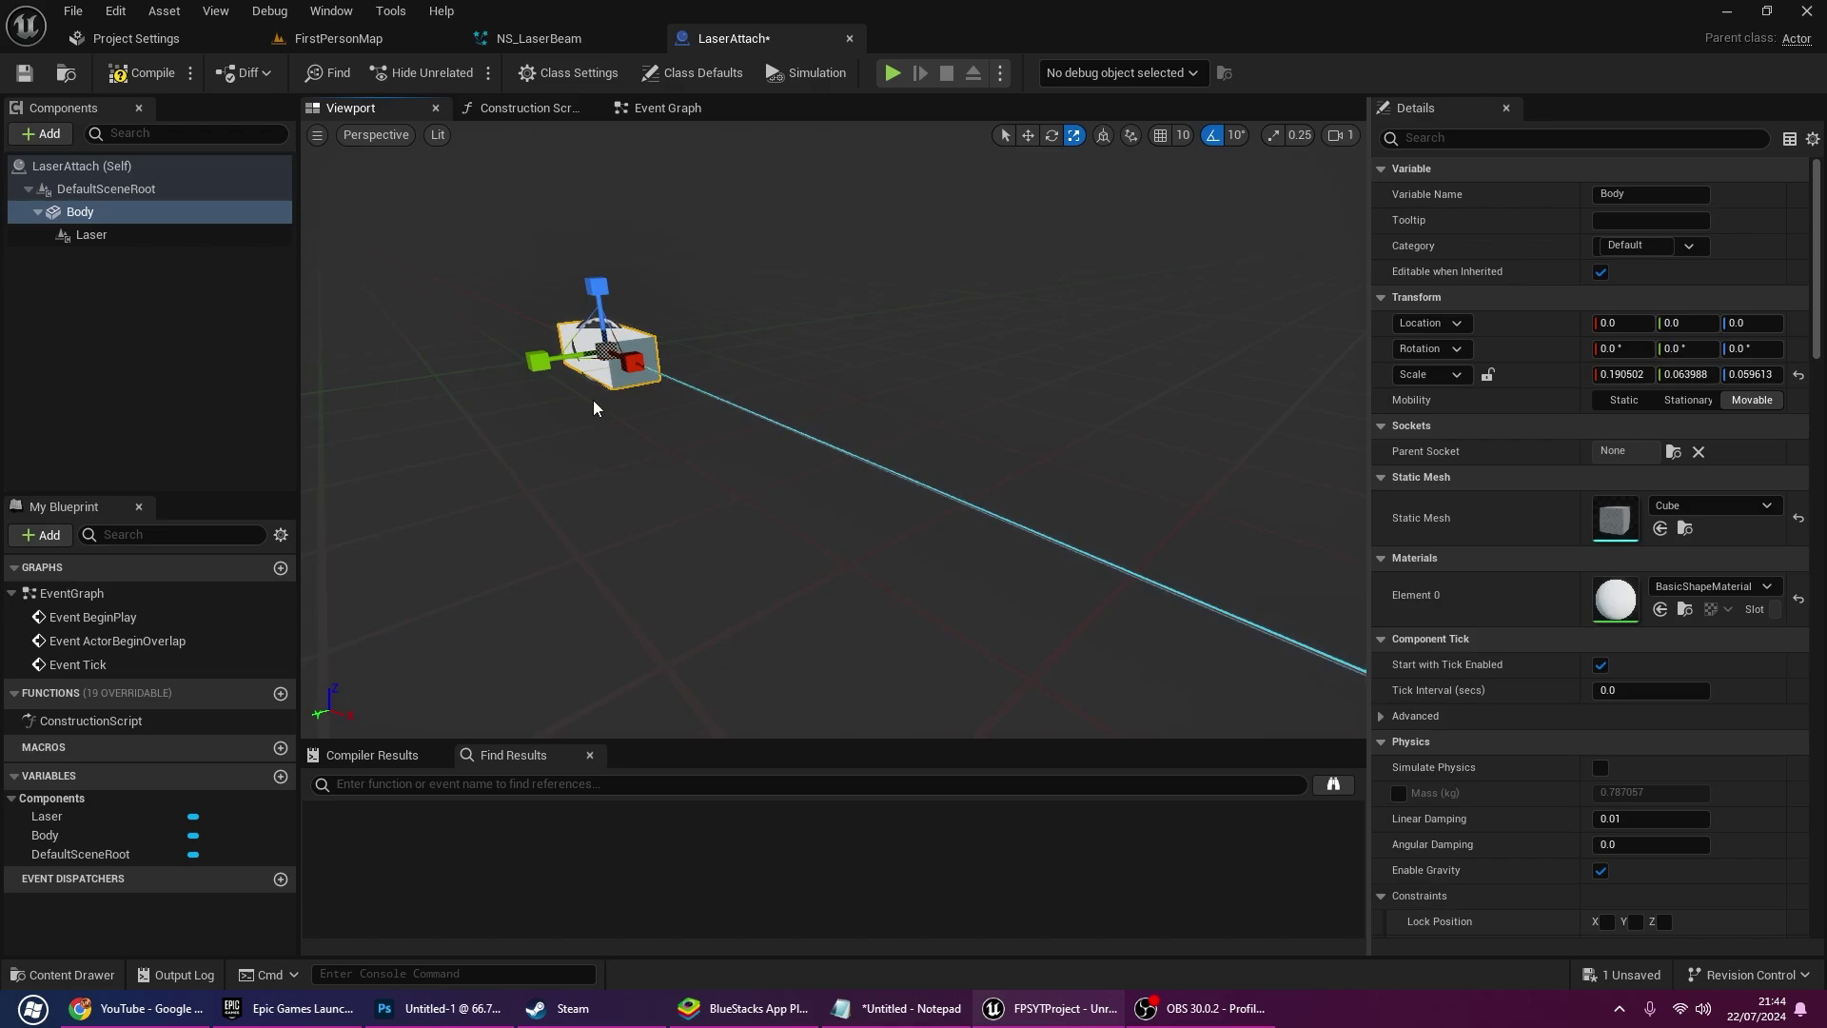
In the Event Graph, add a Set Color Parameter node on Laser, fired by Event BeginPlay
{"action": "left_click", "coordinate": [668, 109]}
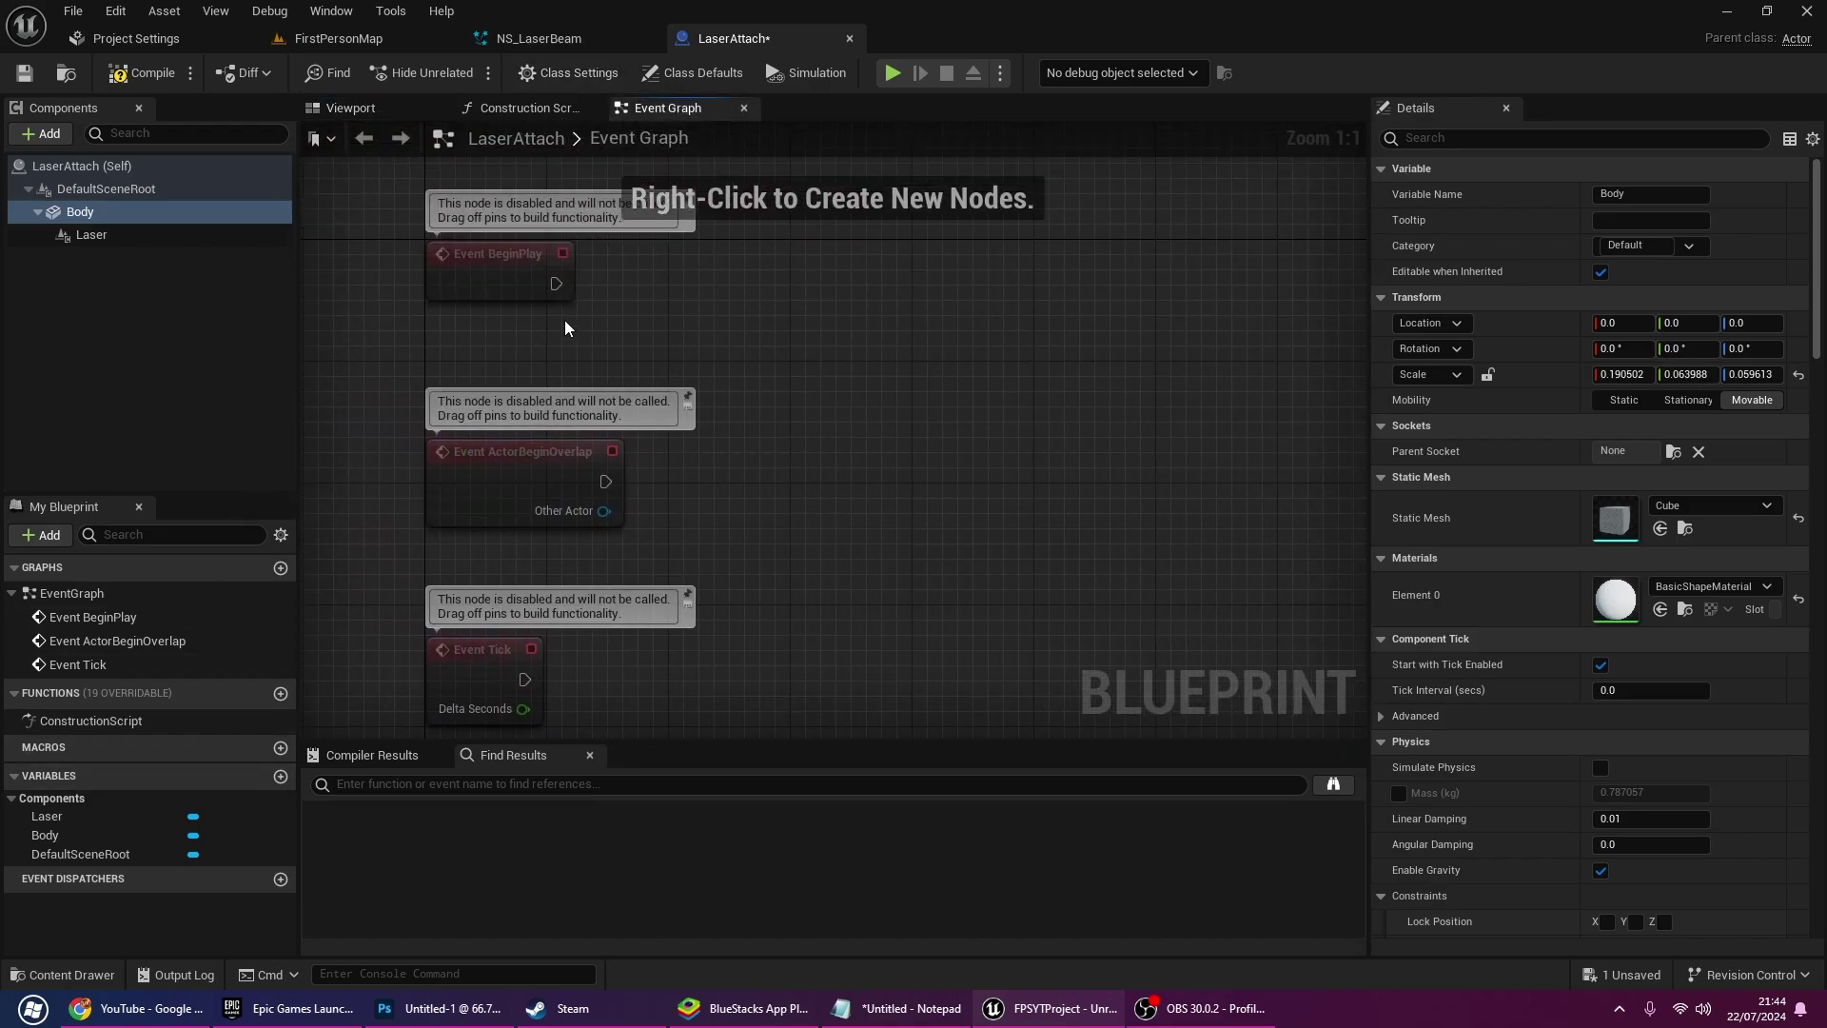
{"action": "left_click", "coordinate": [71, 819]}
{"action": "left_click_drag", "start_coordinate": [70, 819], "coordinate": [529, 328]}
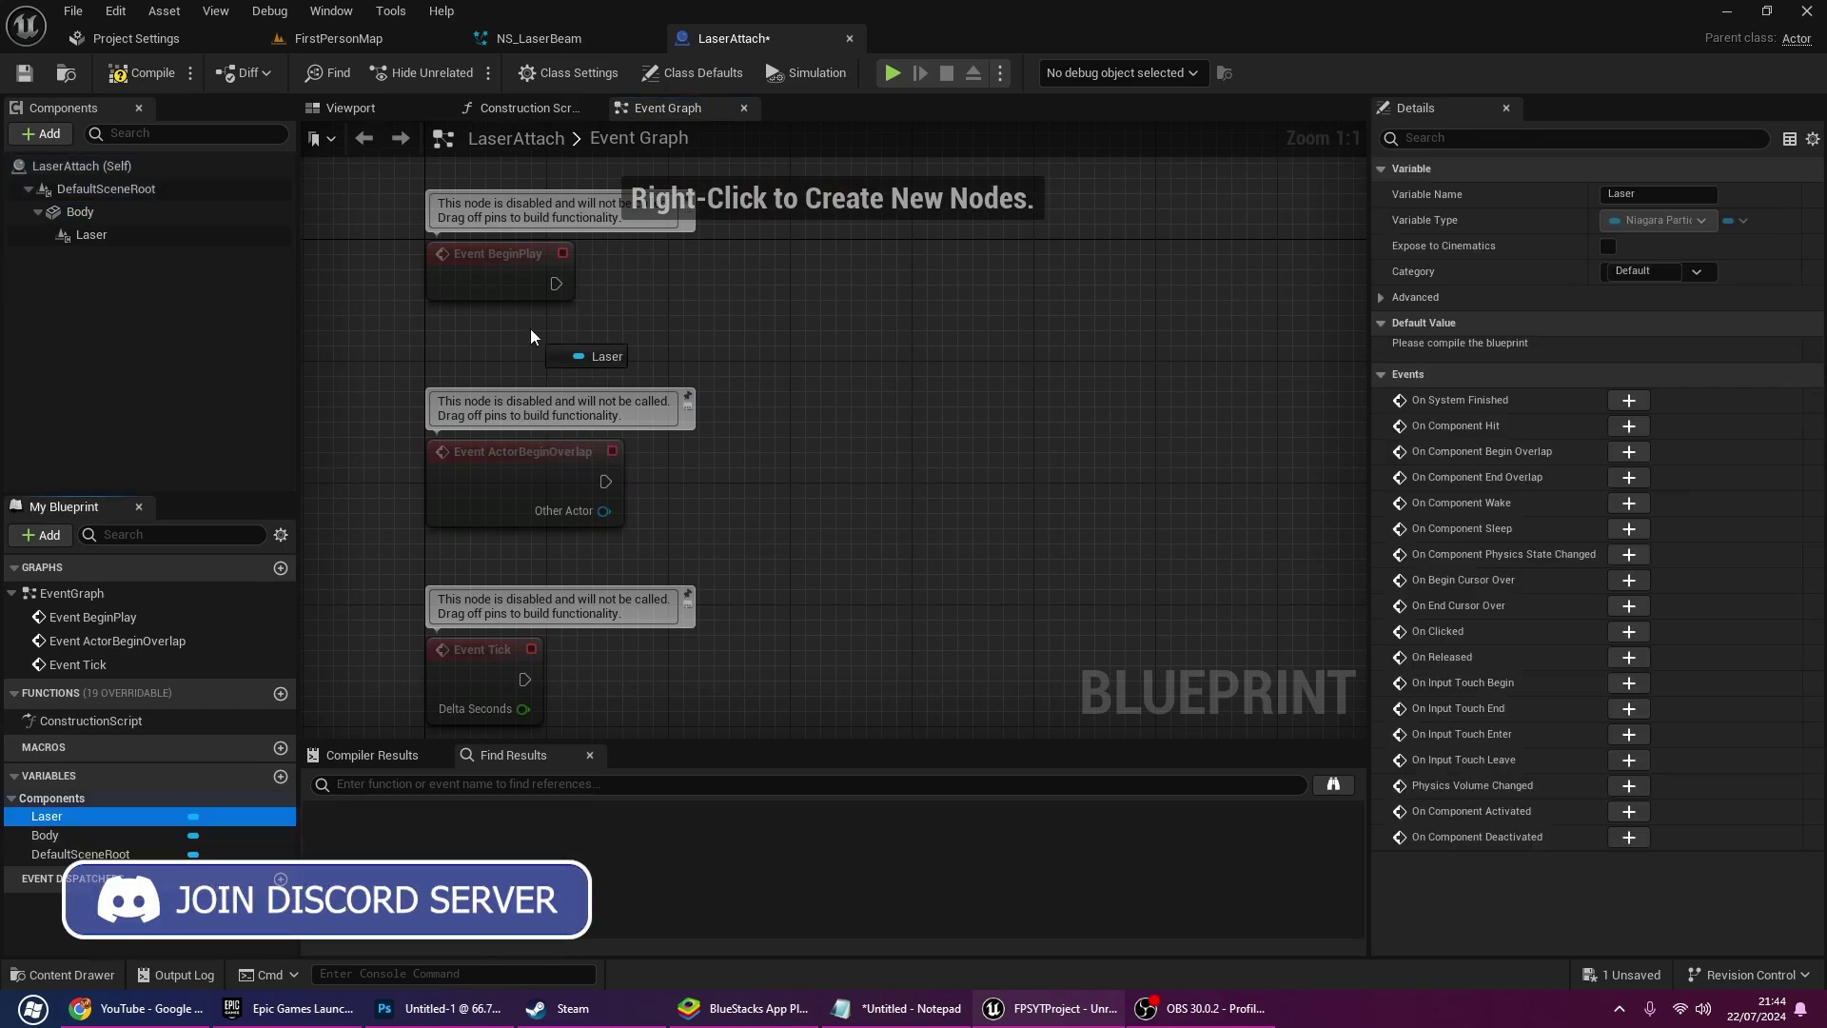
{"action": "left_click_drag", "start_coordinate": [676, 311], "coordinate": [676, 311]}
{"action": "type", "text": "set color"}
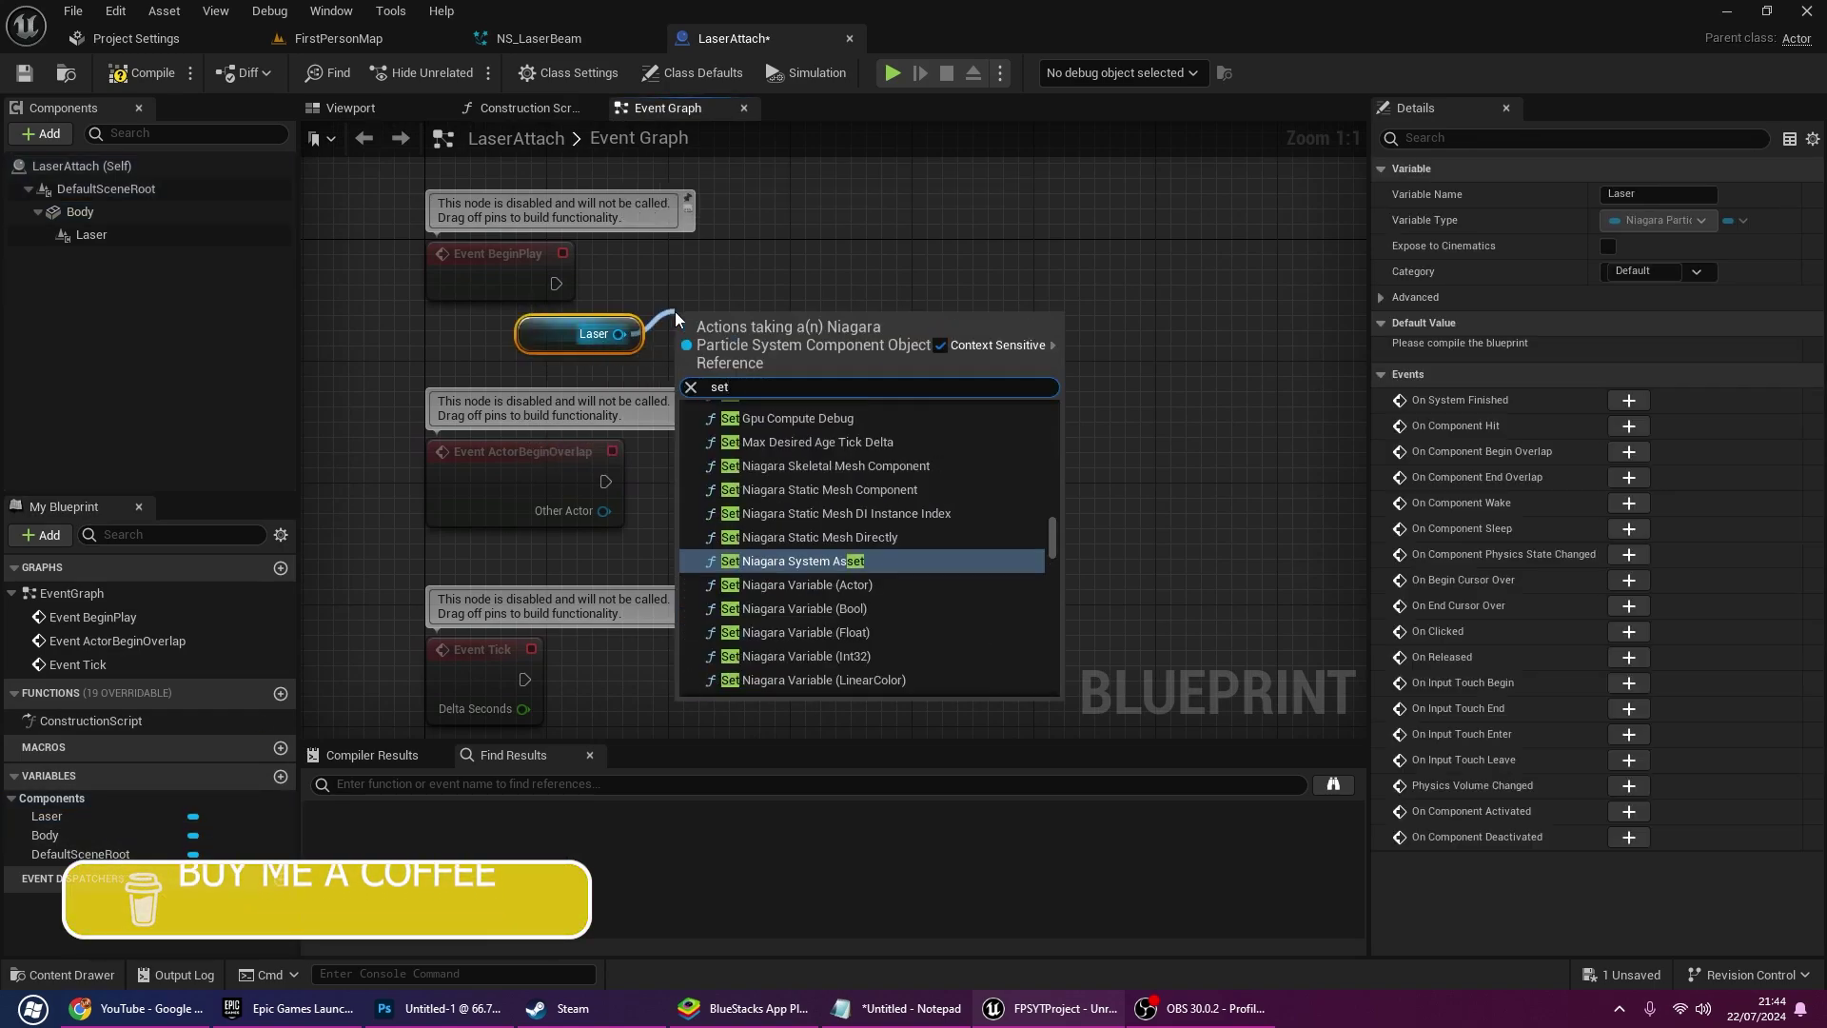
{"action": "key", "text": "Up"}
{"action": "key", "text": "Up"}
{"action": "key", "text": "Return"}
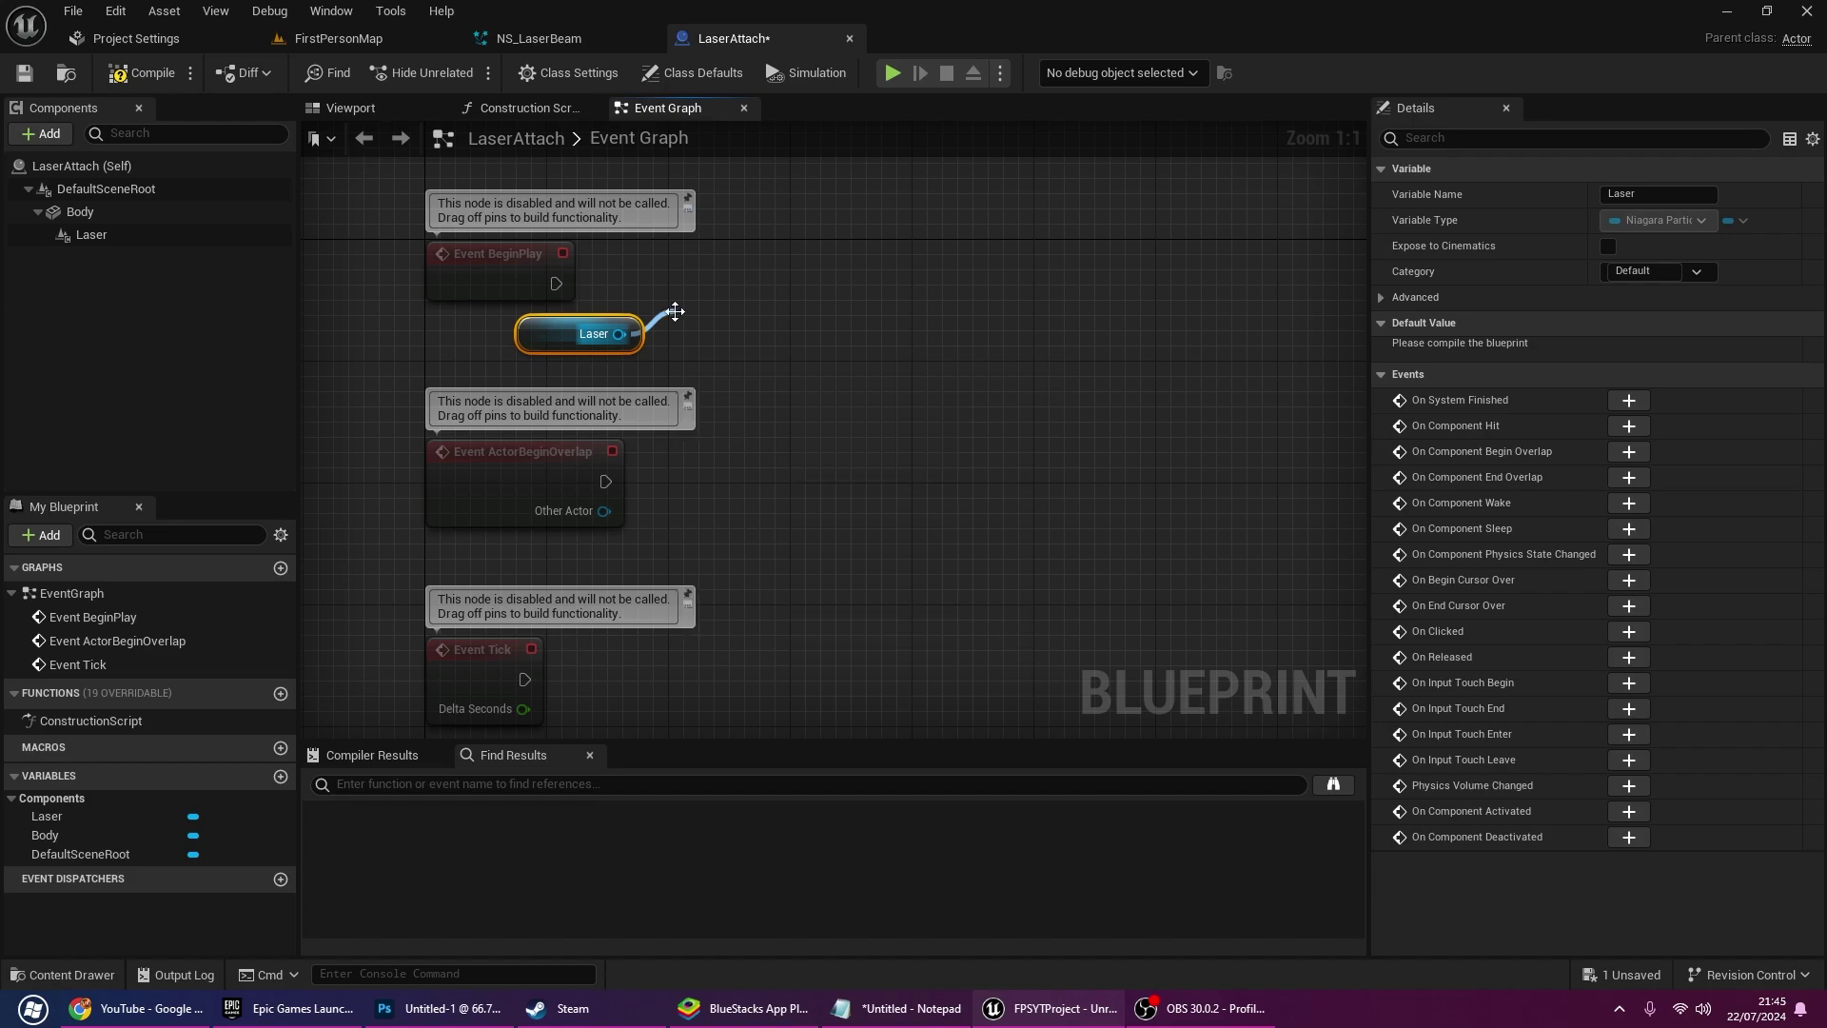
{"action": "left_click_drag", "start_coordinate": [698, 377], "coordinate": [786, 300]}
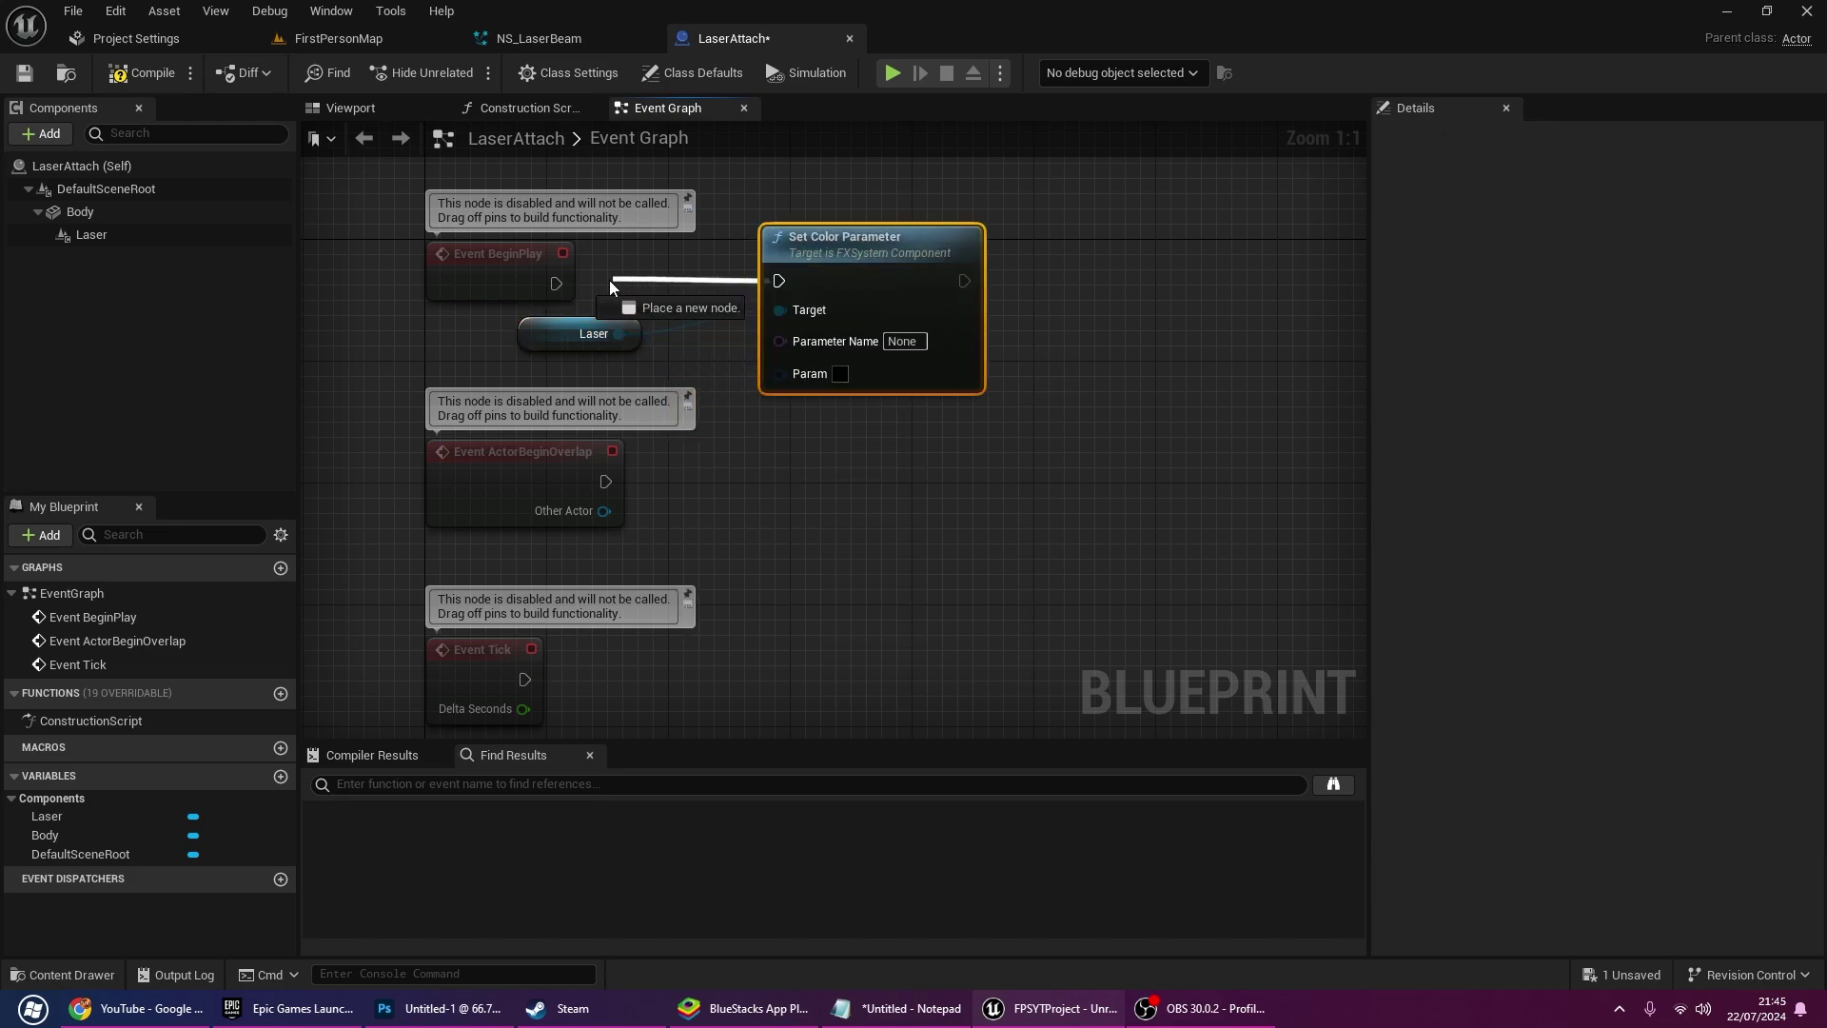
{"action": "left_click_drag", "start_coordinate": [634, 288], "coordinate": [556, 283]}
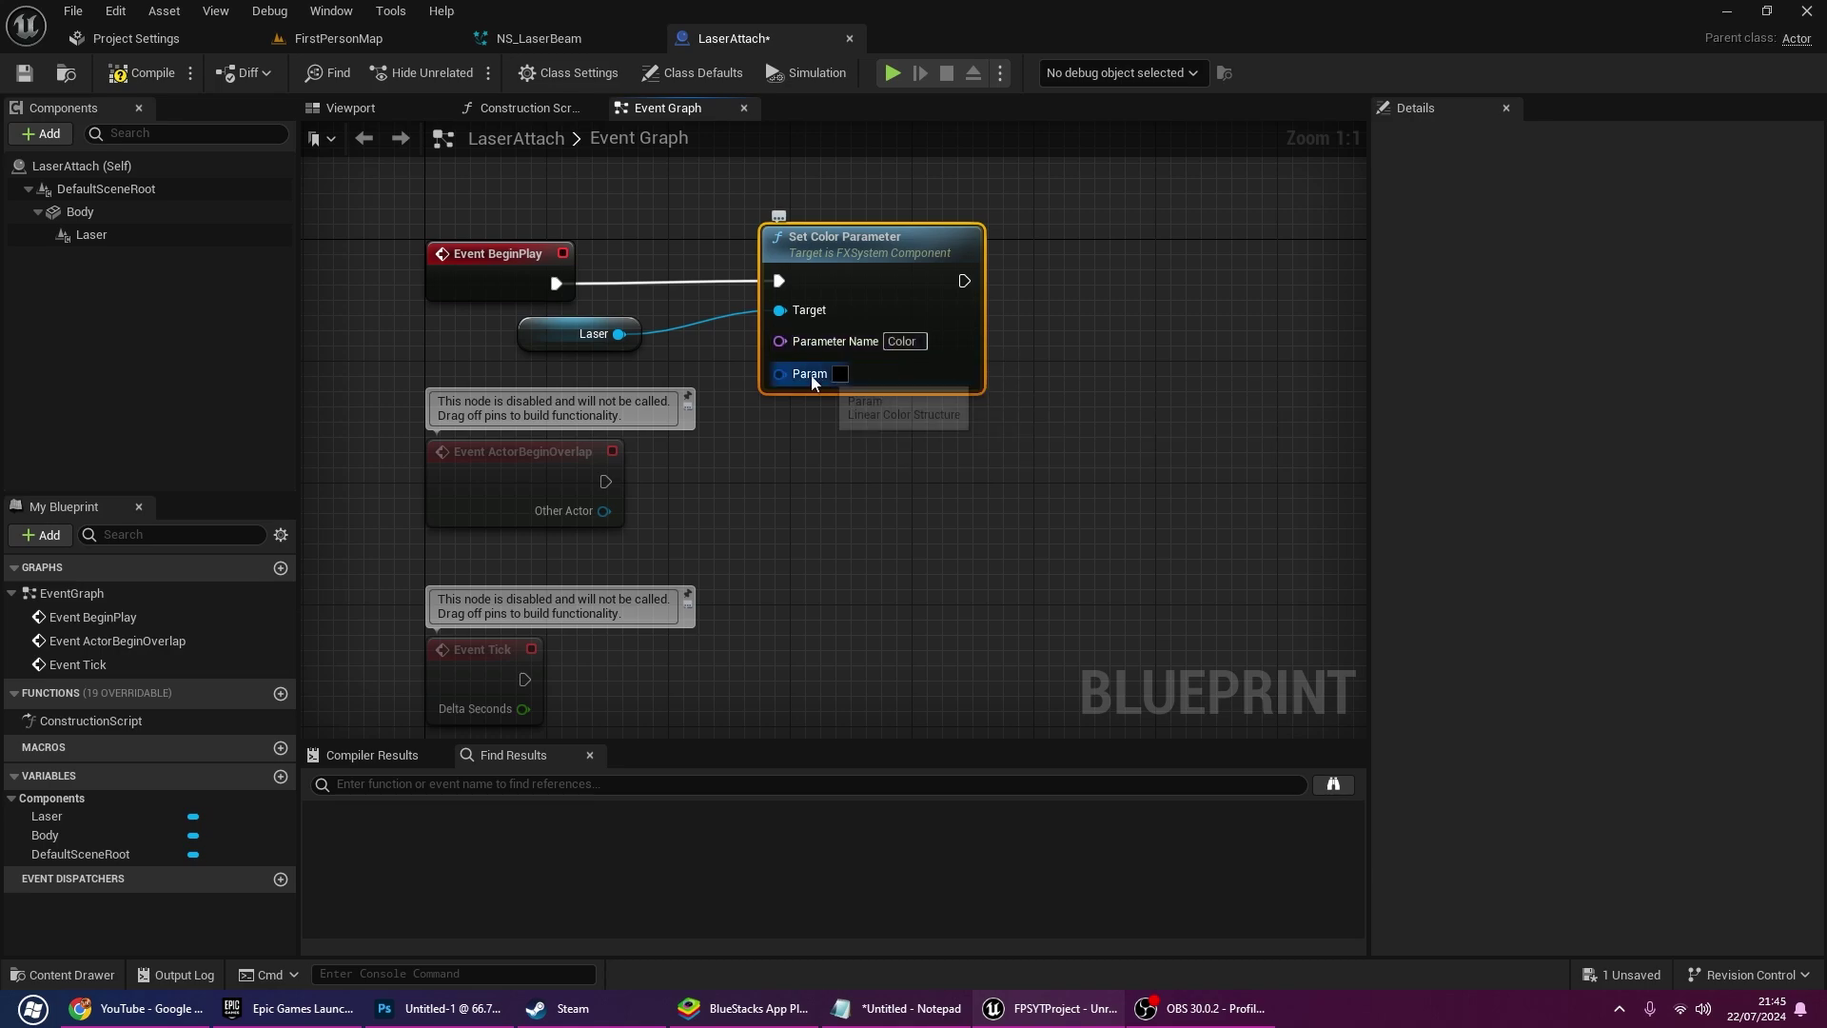
Promote the colour input to a LaserColor variable, compile, and set its default to red
{"action": "left_click_drag", "start_coordinate": [779, 374], "coordinate": [812, 453]}
{"action": "left_click", "coordinate": [942, 577]}
{"action": "type", "text": "LaserColor"}
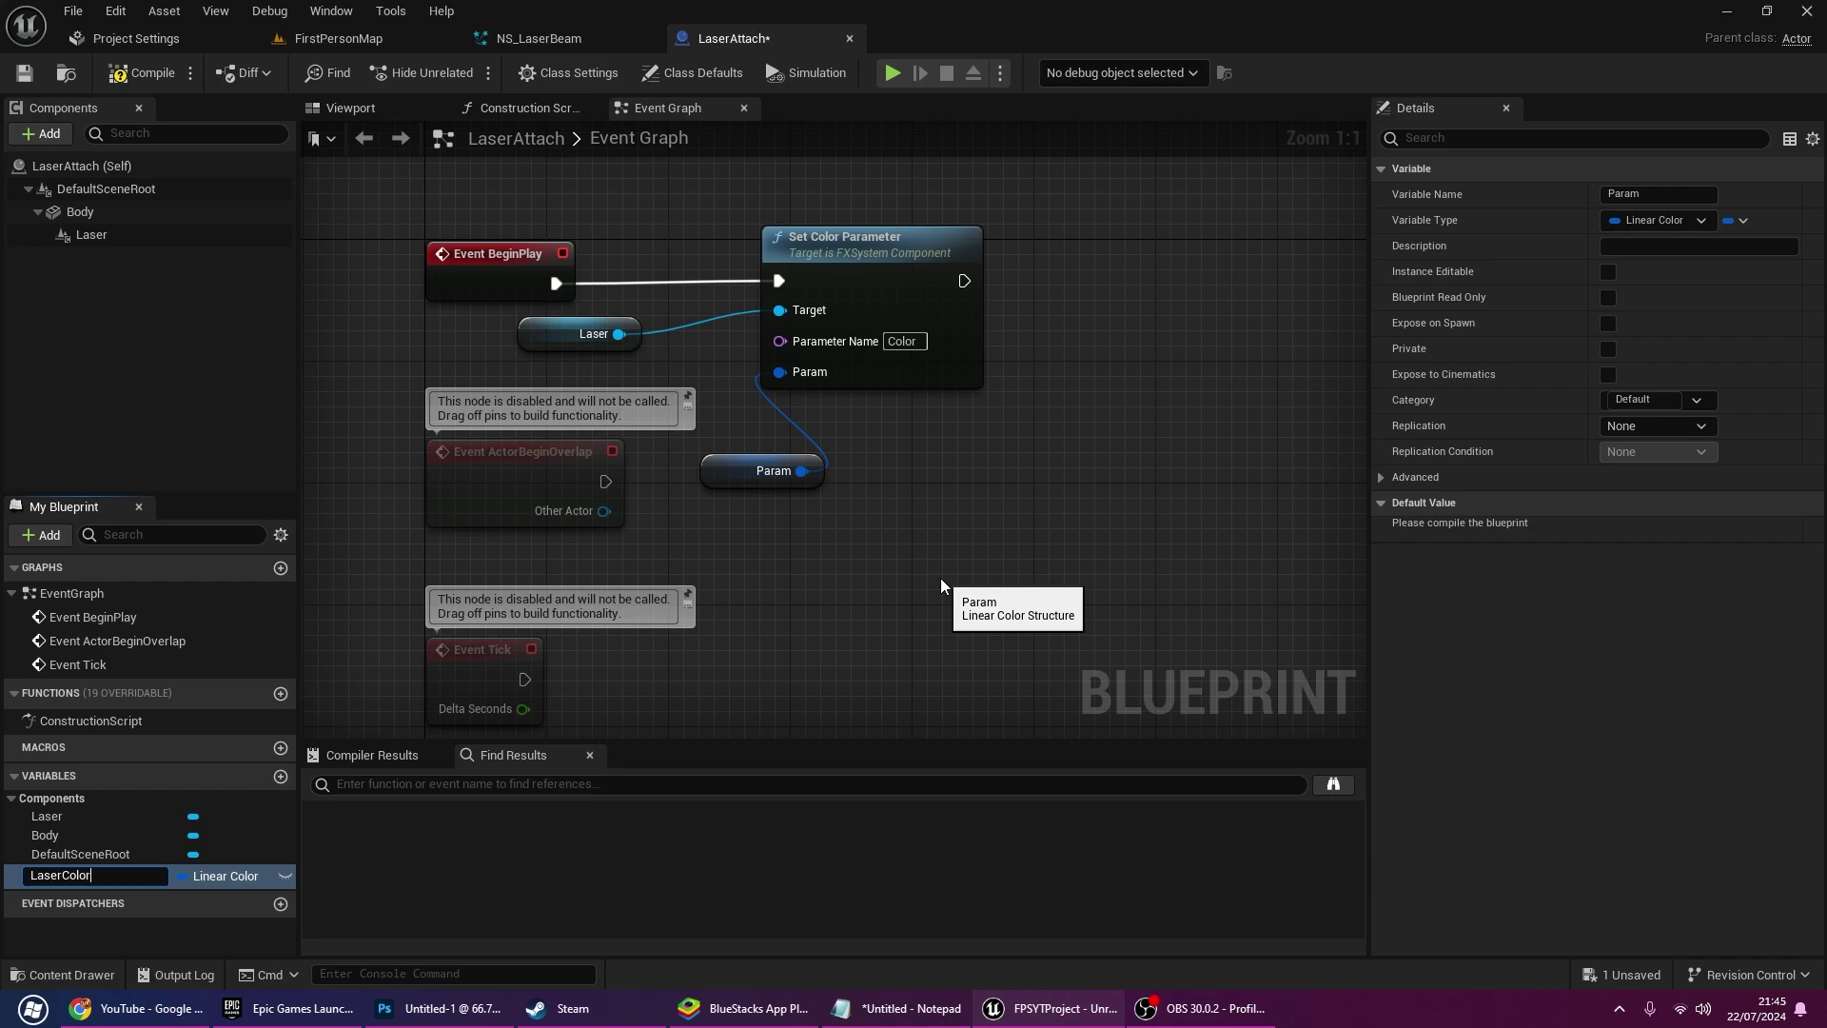
{"action": "key", "text": "Return"}
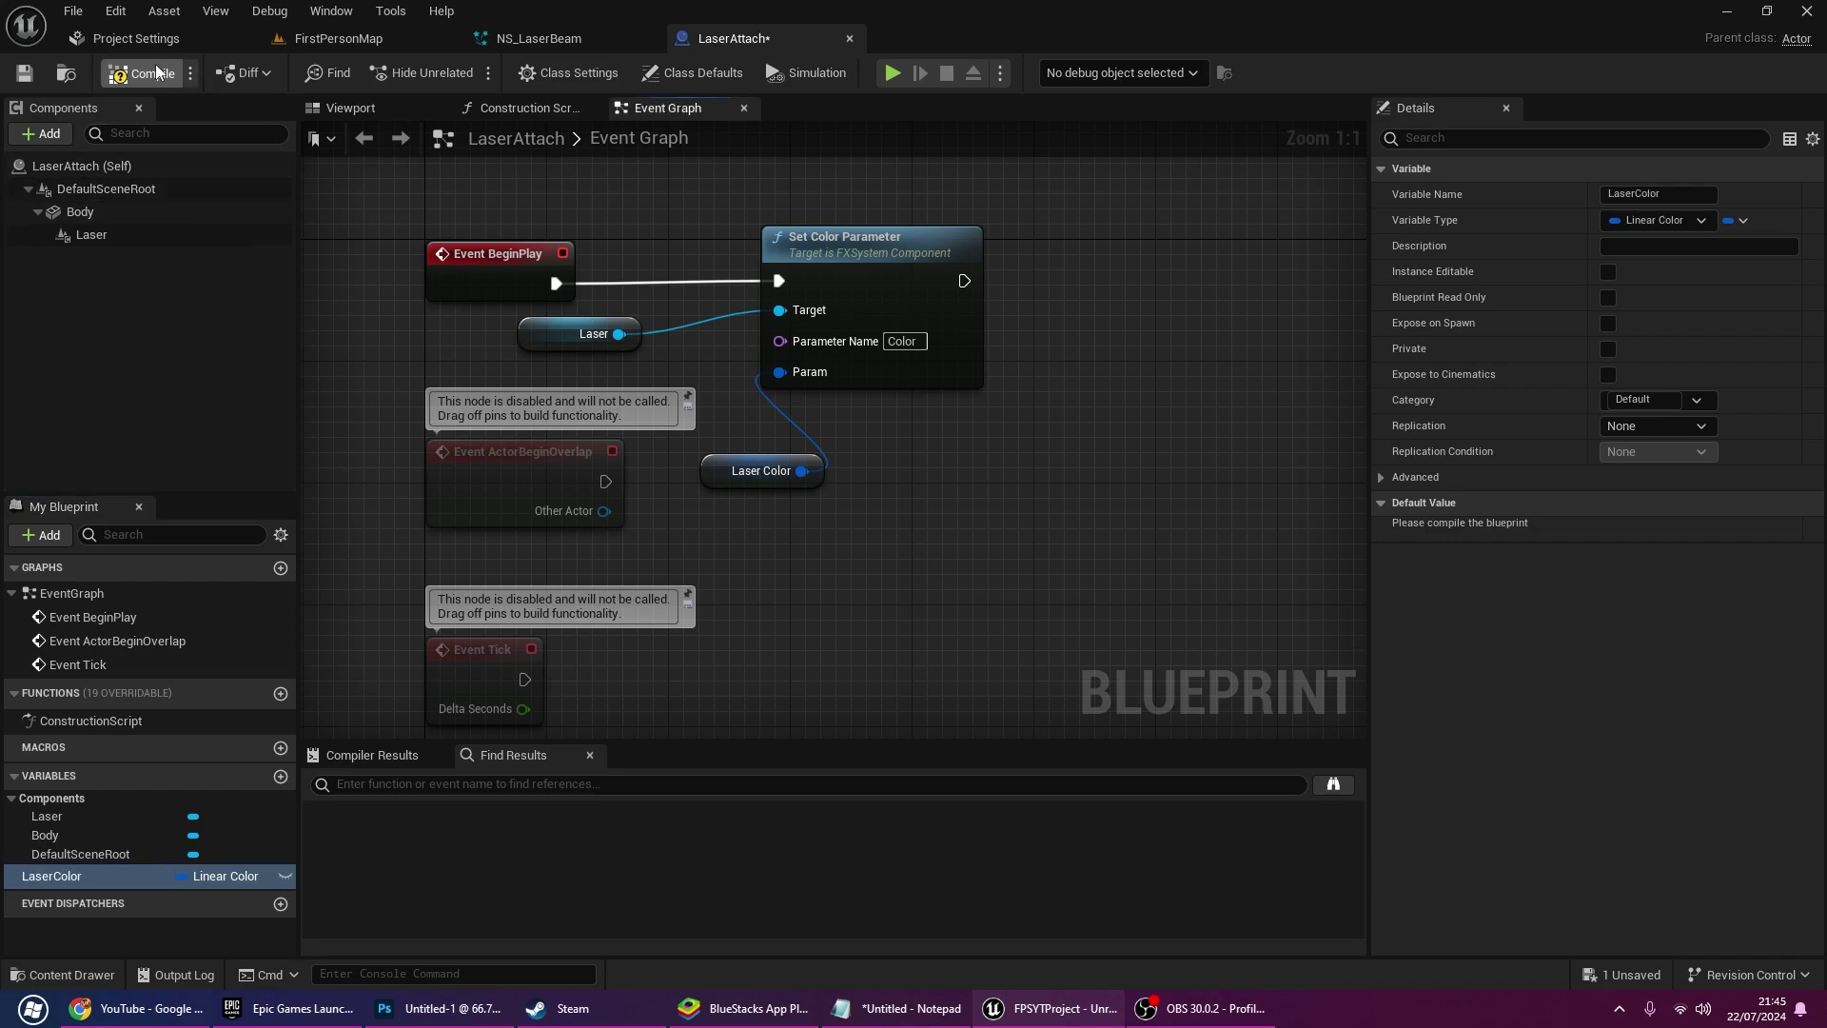
{"action": "left_click", "coordinate": [152, 73]}
{"action": "left_click", "coordinate": [1675, 529]}
{"action": "type", "text": "1"}
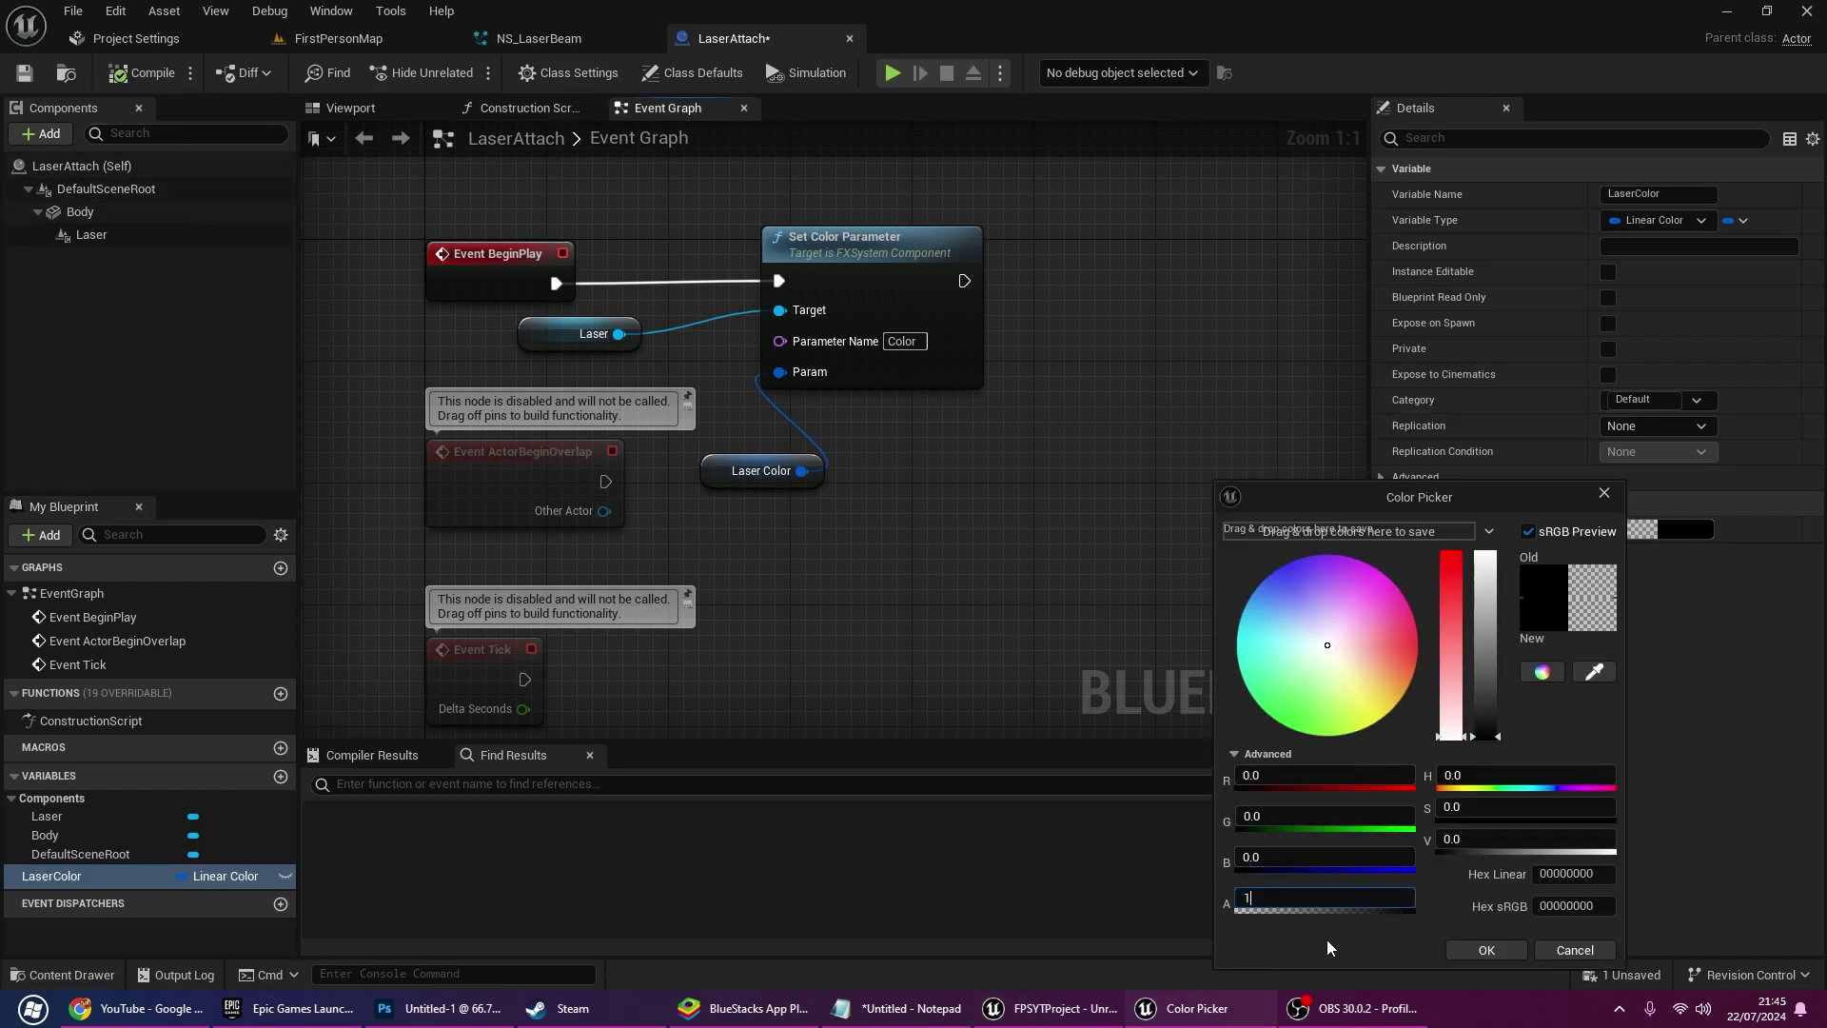
{"action": "key", "text": "Return"}
{"action": "left_click_drag", "start_coordinate": [1490, 671], "coordinate": [1491, 538]}
{"action": "left_click_drag", "start_coordinate": [1443, 616], "coordinate": [1447, 543]}
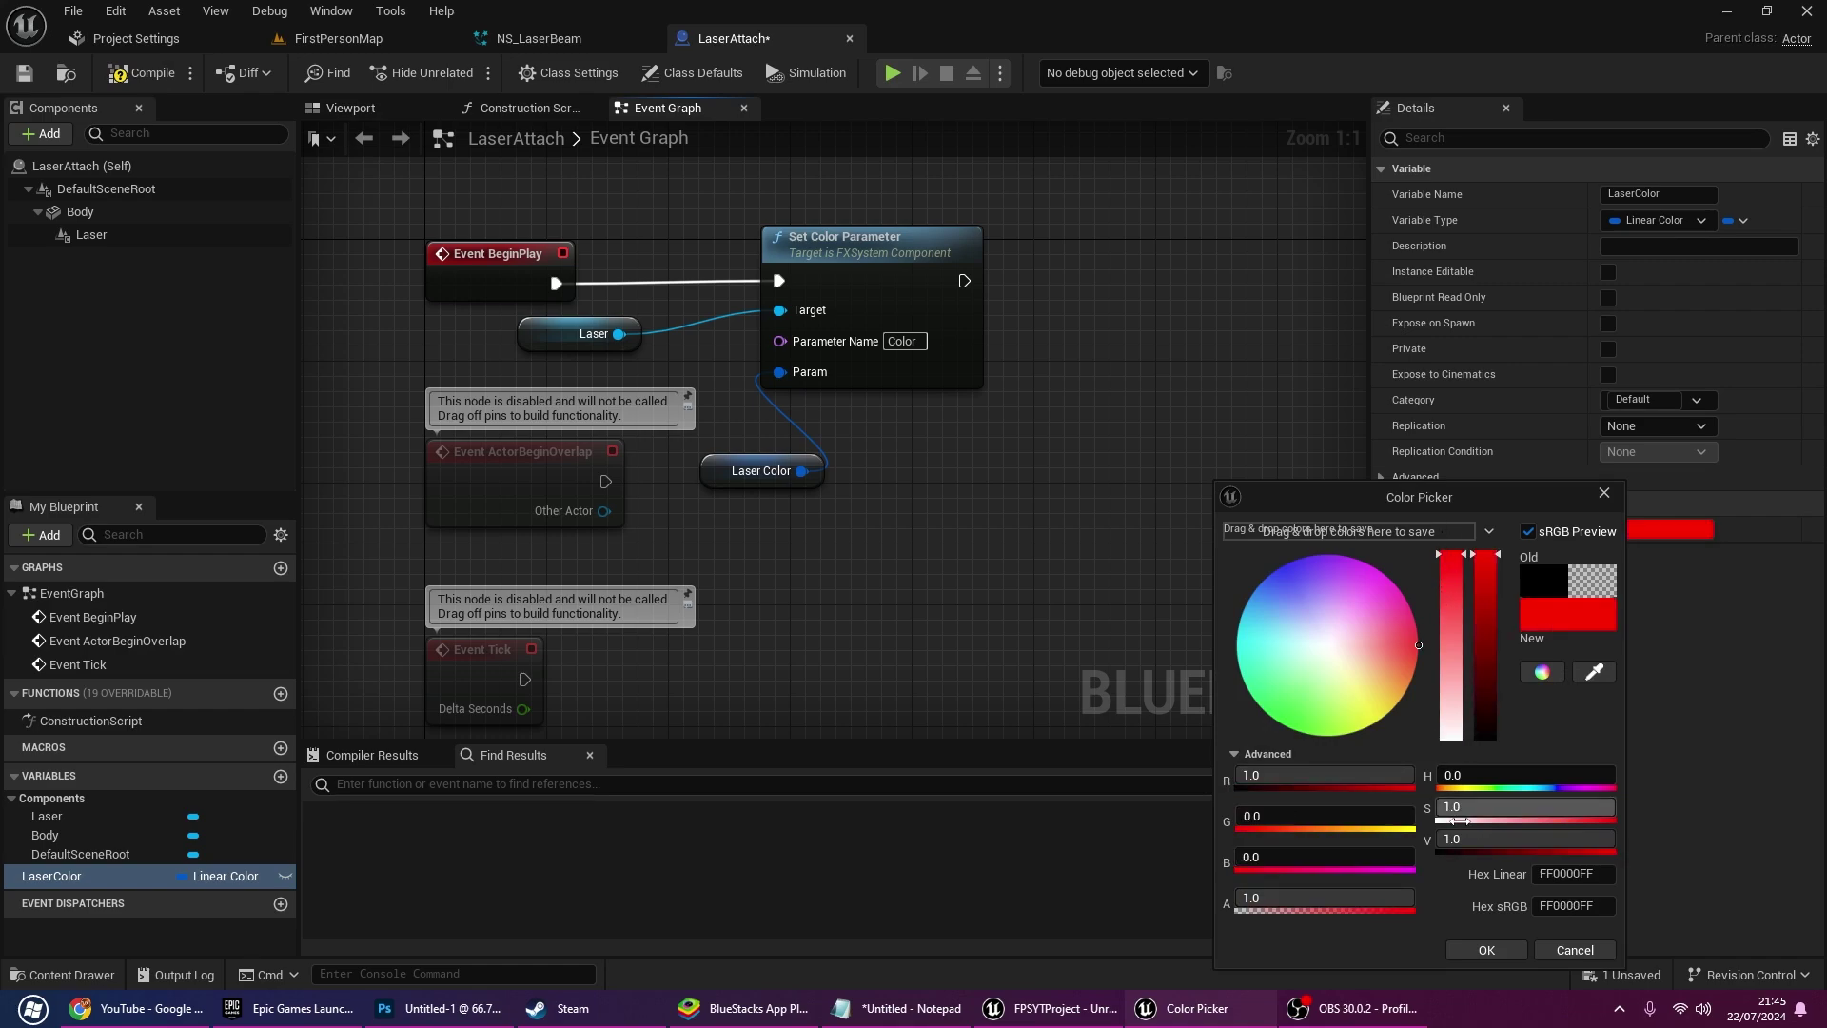
{"action": "left_click", "coordinate": [1487, 950]}
{"action": "scroll", "coordinate": [1036, 569], "scroll_direction": "down", "scroll_amount": 1}
{"action": "right_click_drag", "start_coordinate": [1036, 570], "coordinate": [988, 376]}
{"action": "scroll", "coordinate": [988, 382], "scroll_direction": "down", "scroll_amount": 2}
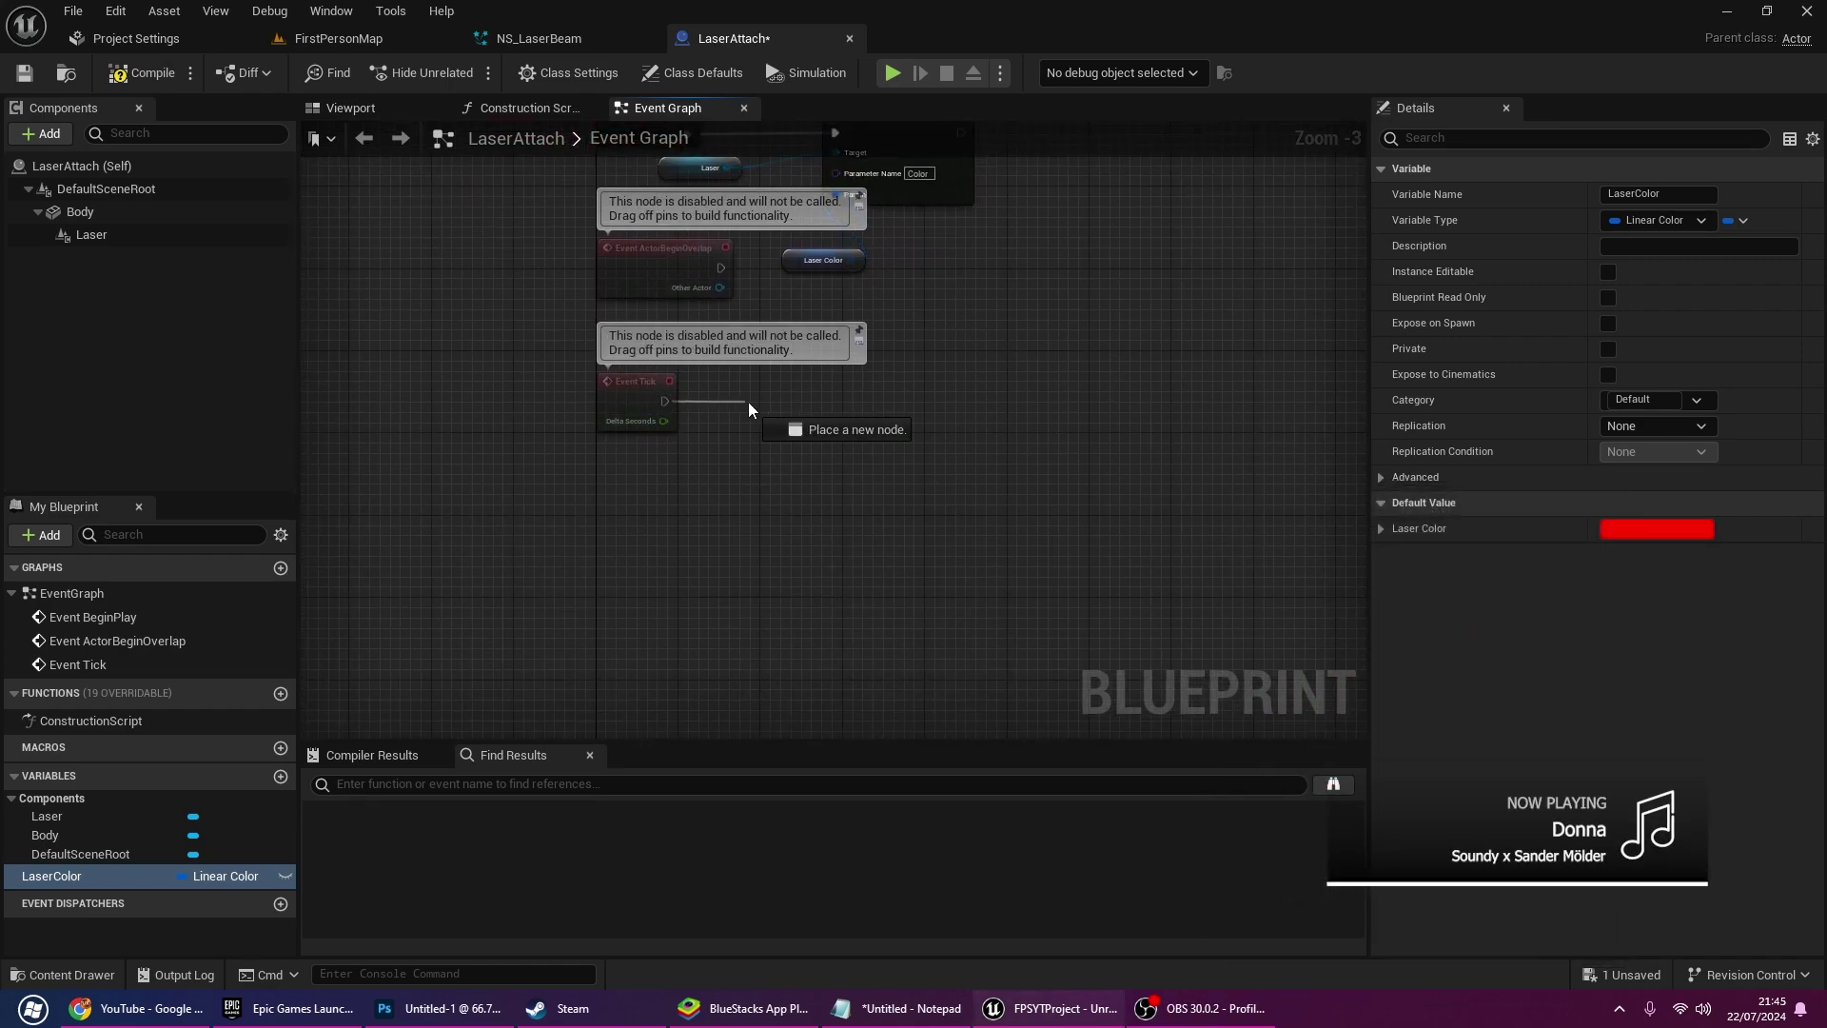
Add a Line Trace By Channel node driven by Event Tick
{"action": "left_click_drag", "start_coordinate": [748, 402], "coordinate": [760, 403]}
{"action": "type", "text": "line trace"}
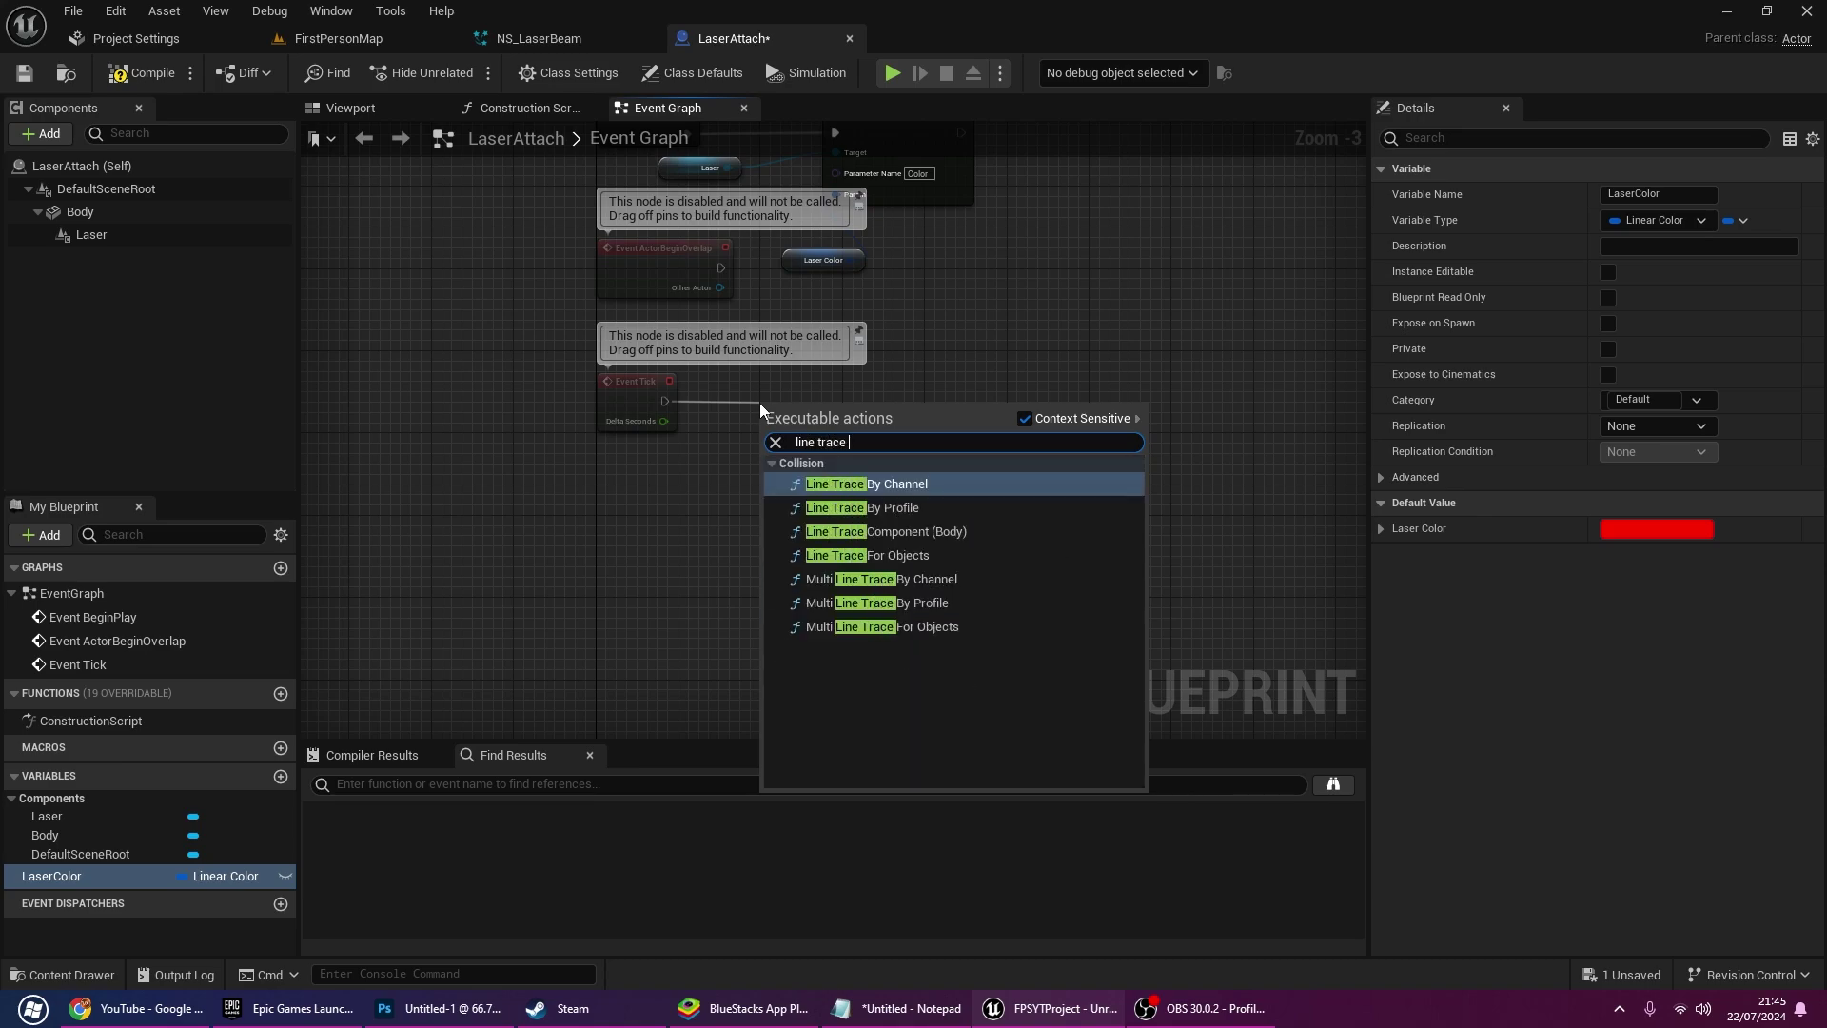
{"action": "key", "text": "Return"}
{"action": "left_click_drag", "start_coordinate": [854, 395], "coordinate": [995, 405]}
Add Body's Get World Location and Get Forward Vector nodes, wiring the location to the trace Start
{"action": "mouse_move", "coordinate": [143, 211]}
{"action": "left_mouse_down"}
{"action": "mouse_move", "coordinate": [484, 510]}
{"action": "mouse_move", "coordinate": [523, 510]}
{"action": "left_mouse_up"}
{"action": "type", "text": "get worl"}
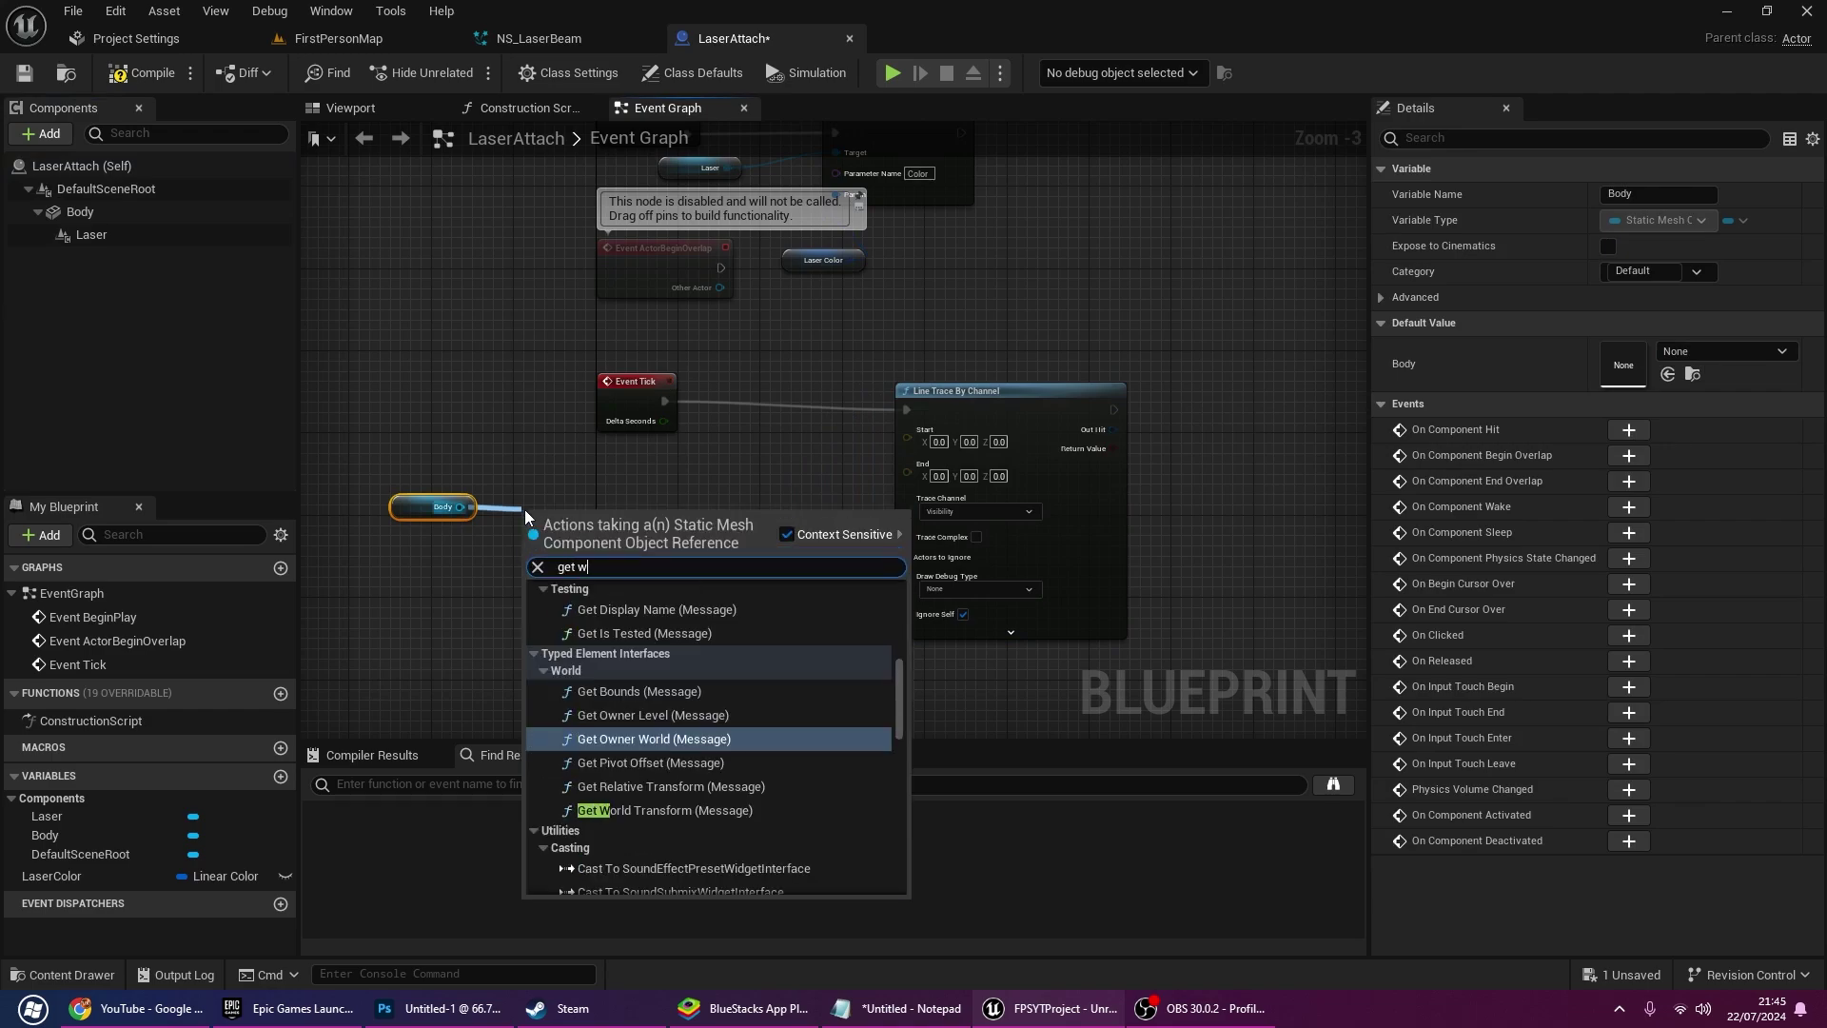
{"action": "type", "text": "d location"}
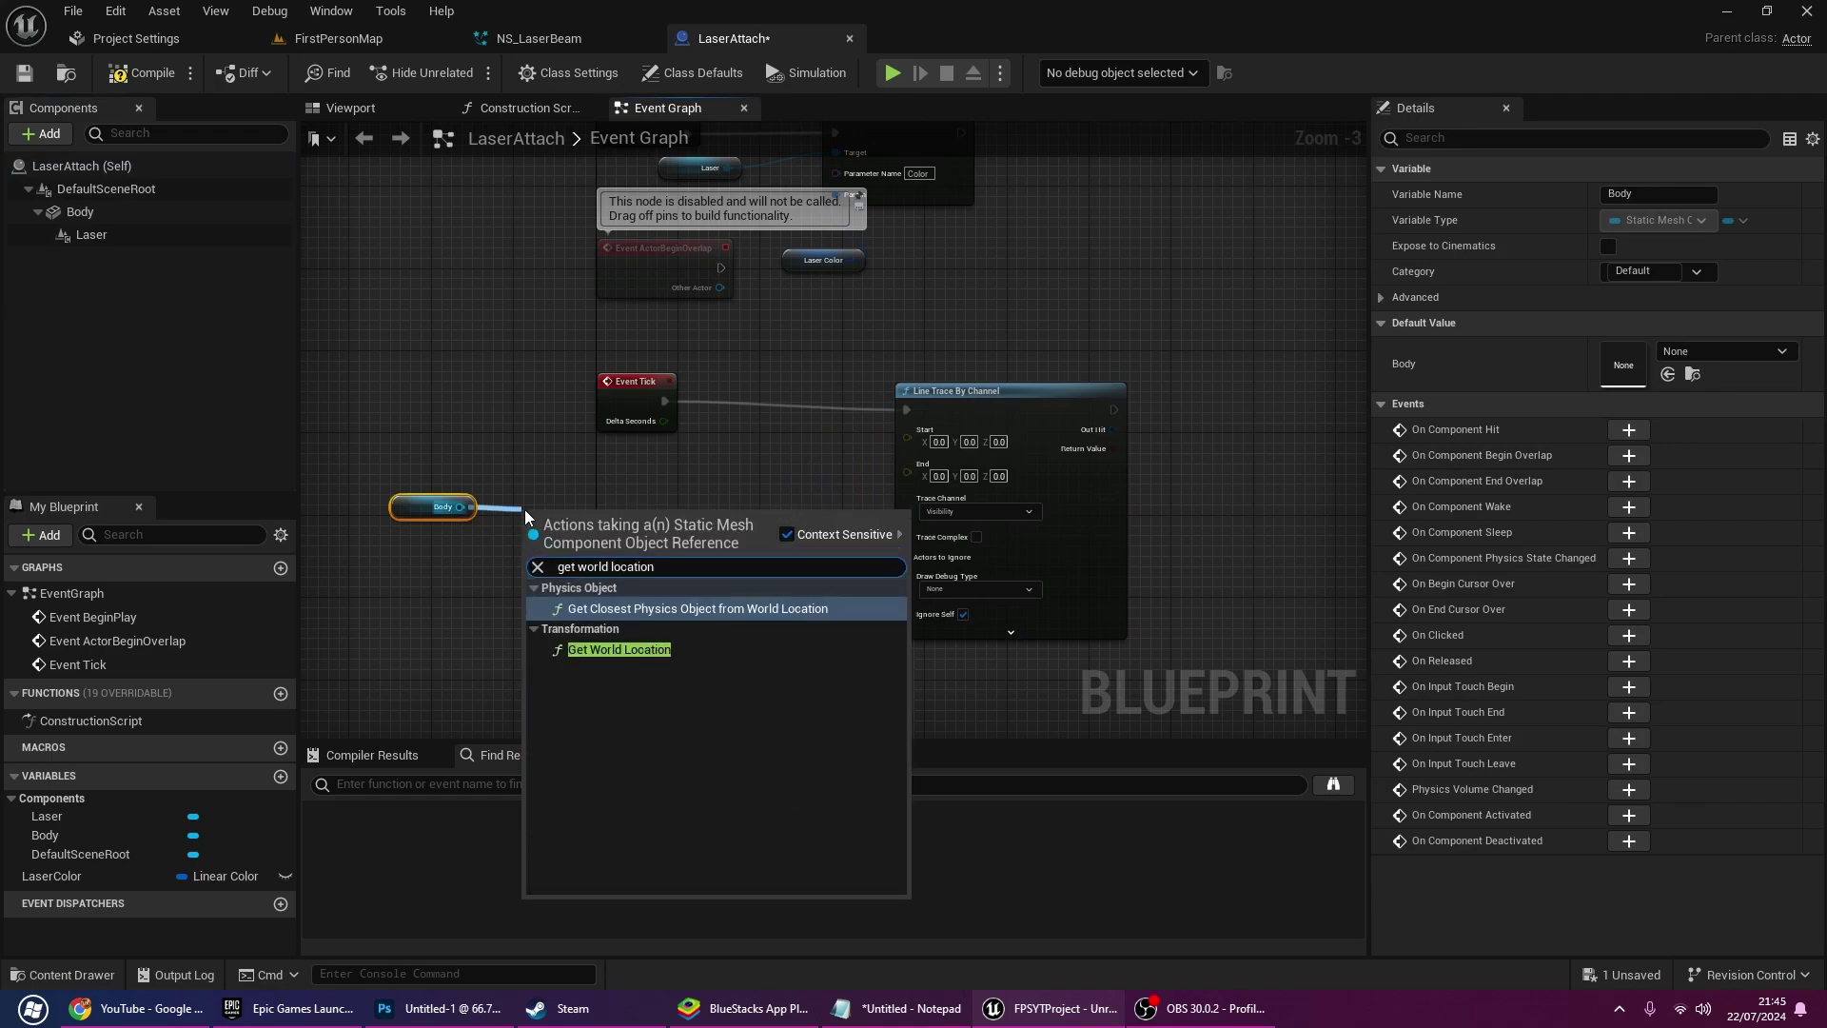
{"action": "key", "text": "Return"}
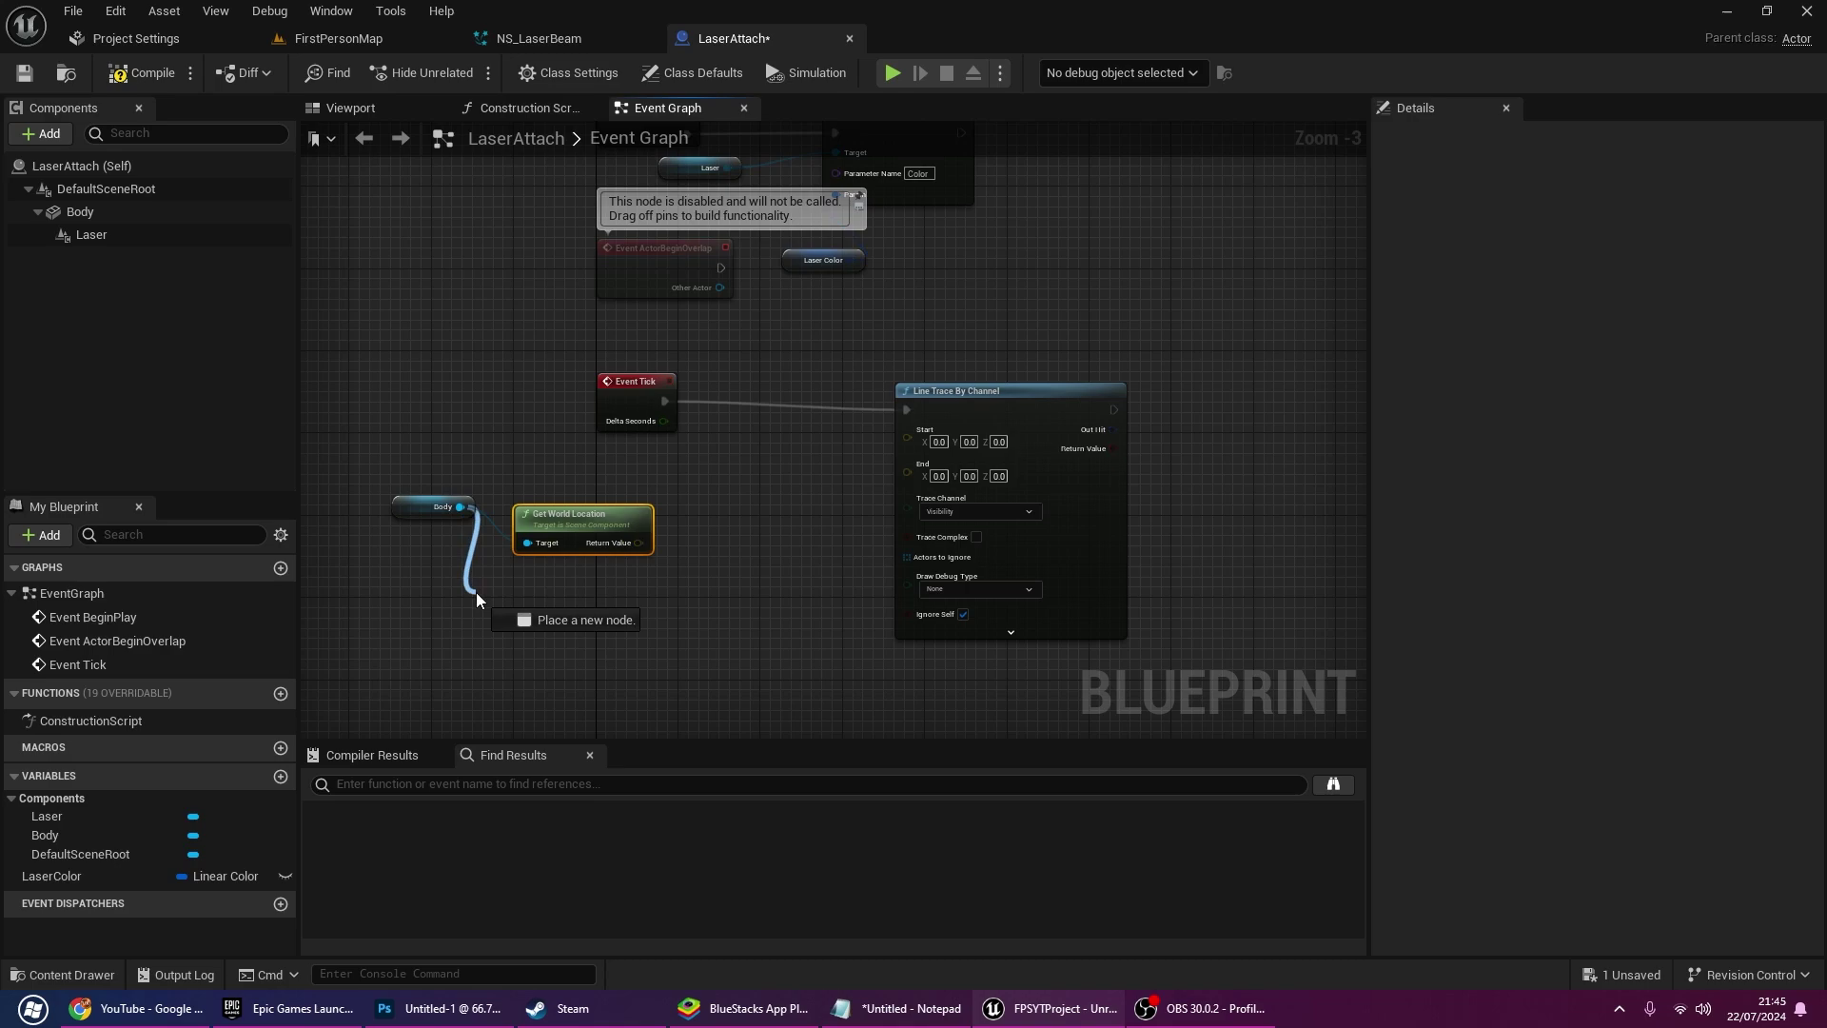
{"action": "left_click_drag", "start_coordinate": [476, 592], "coordinate": [476, 592]}
{"action": "type", "text": "get for"}
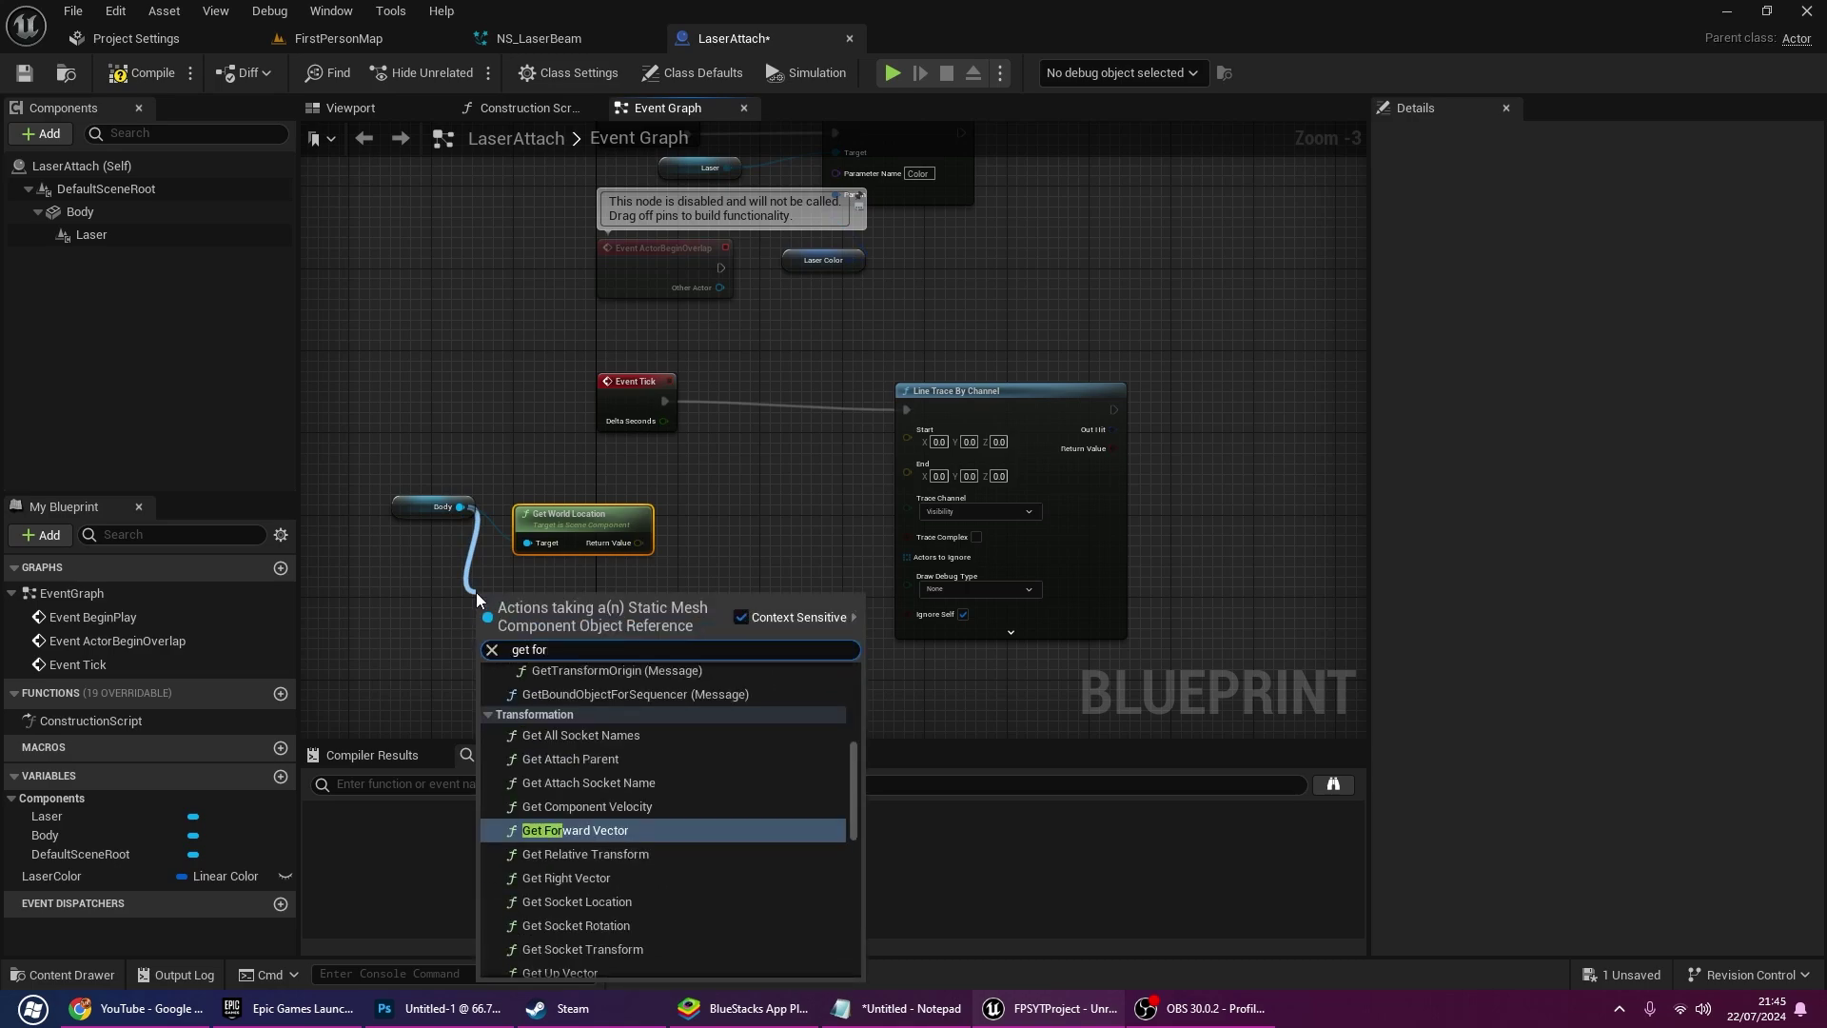
{"action": "key", "text": "Return"}
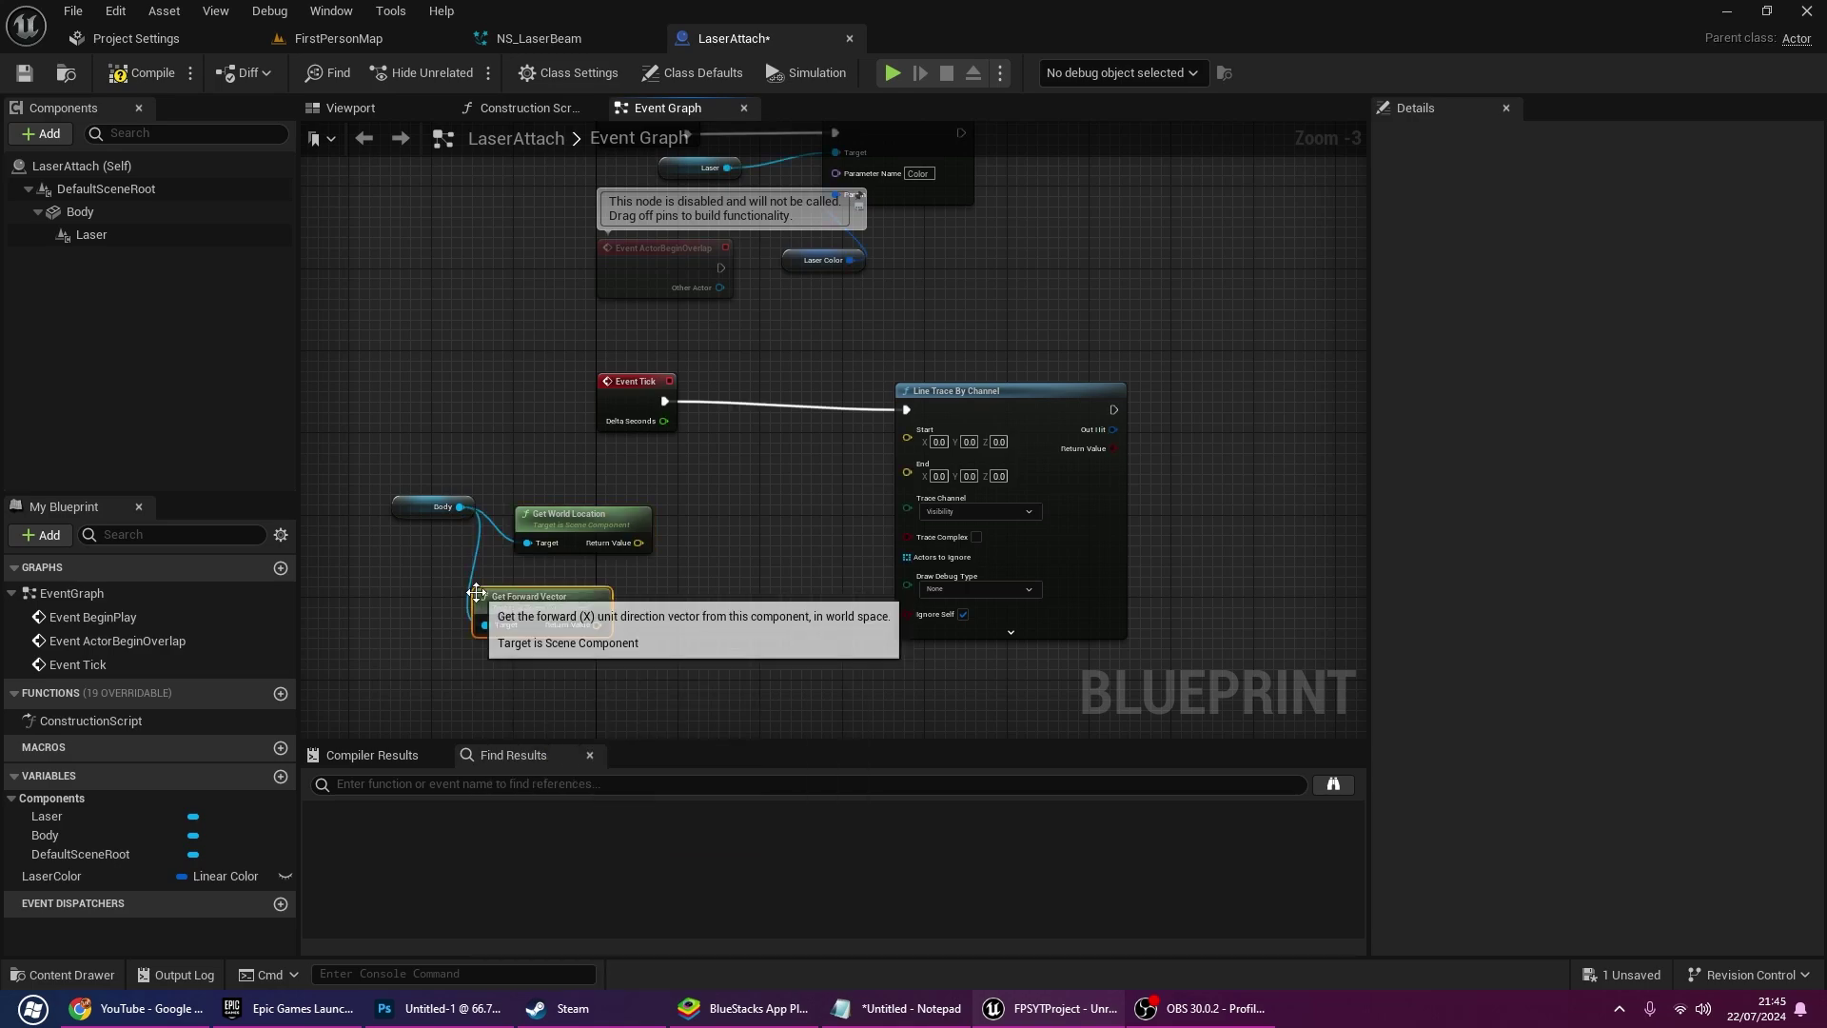
{"action": "left_click_drag", "start_coordinate": [701, 540], "coordinate": [954, 444]}
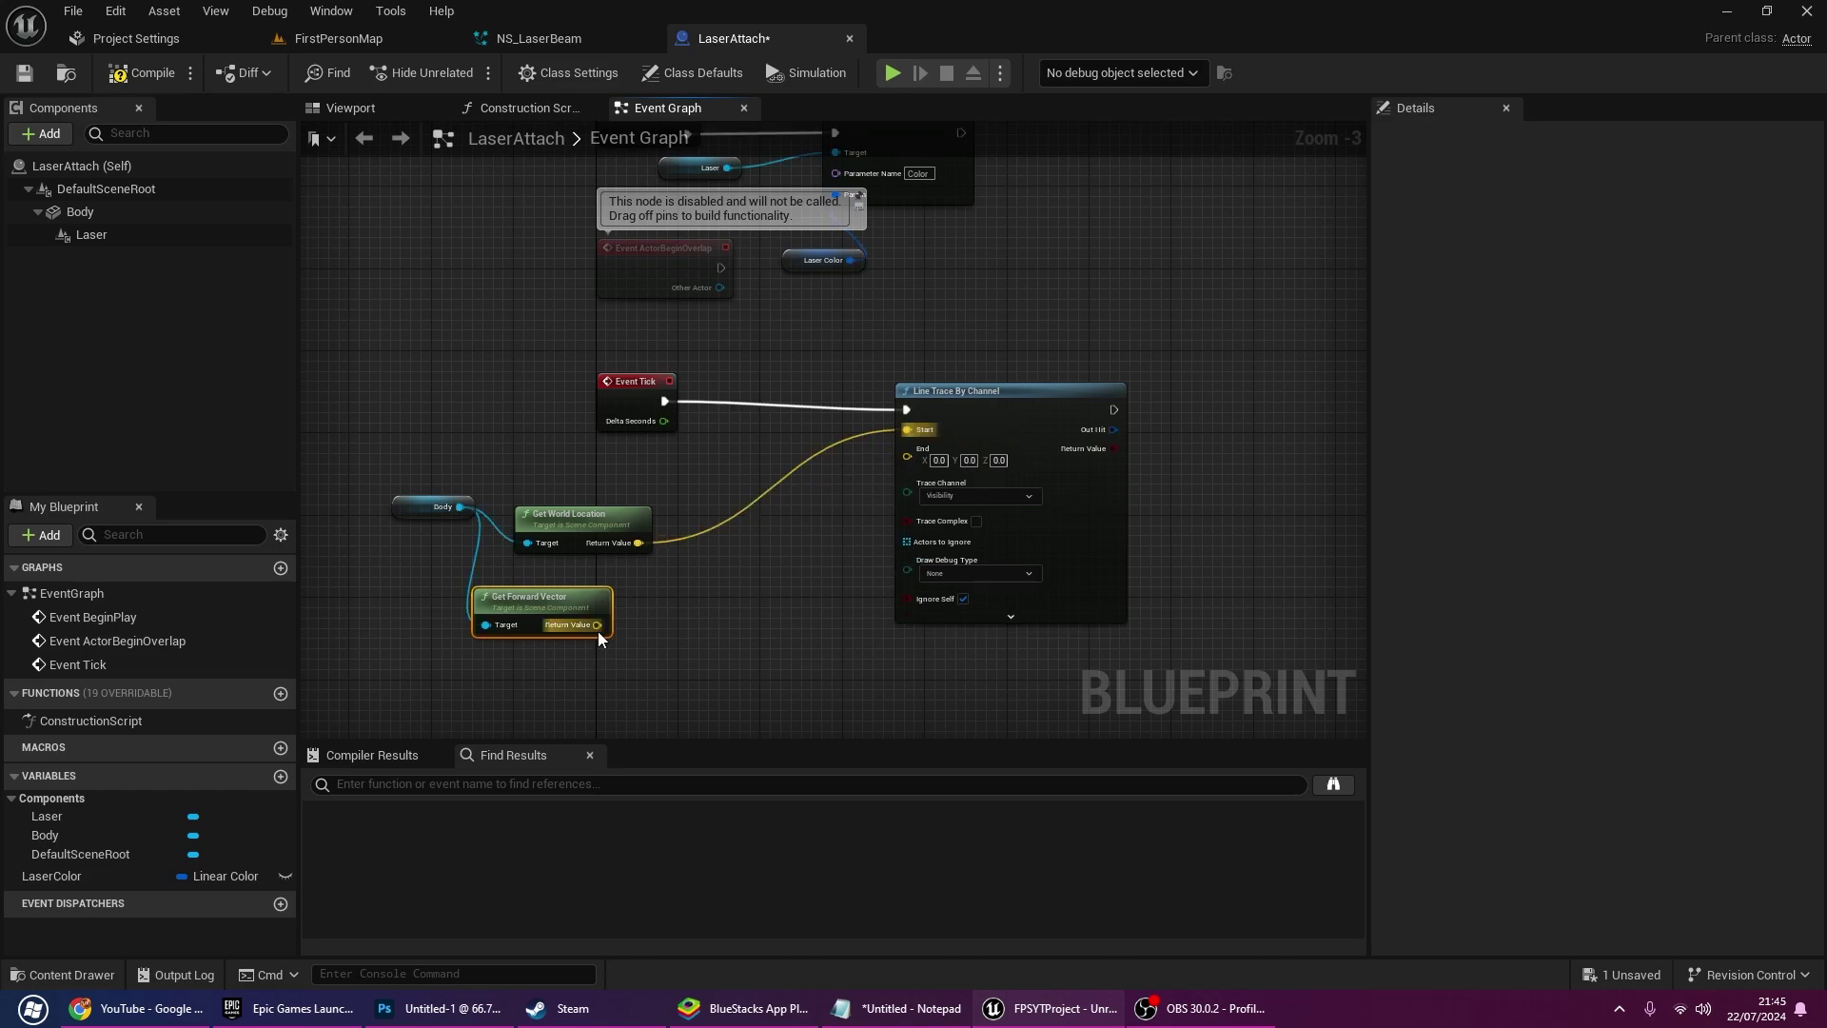
Multiply the forward vector, add it to the world location, and feed the sum to the trace End
{"action": "left_click_drag", "start_coordinate": [598, 626], "coordinate": [674, 632]}
{"action": "type", "text": "*"}
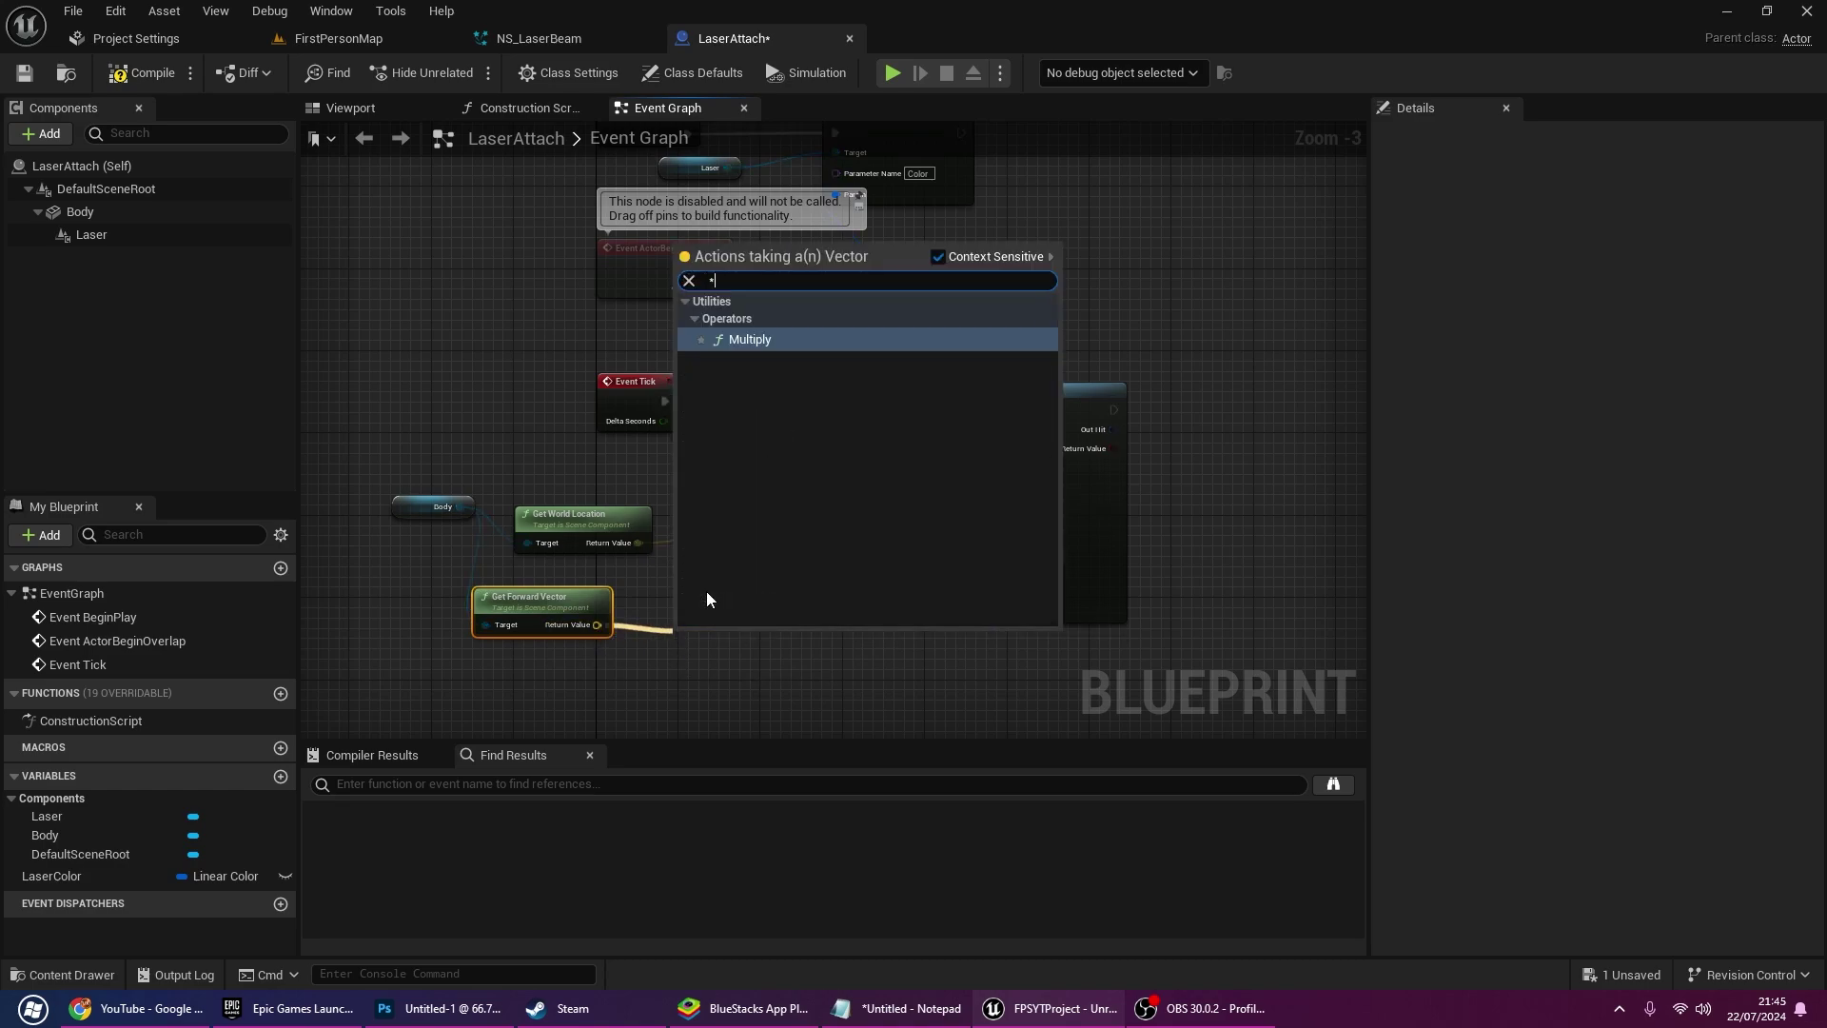
{"action": "key", "text": "Return"}
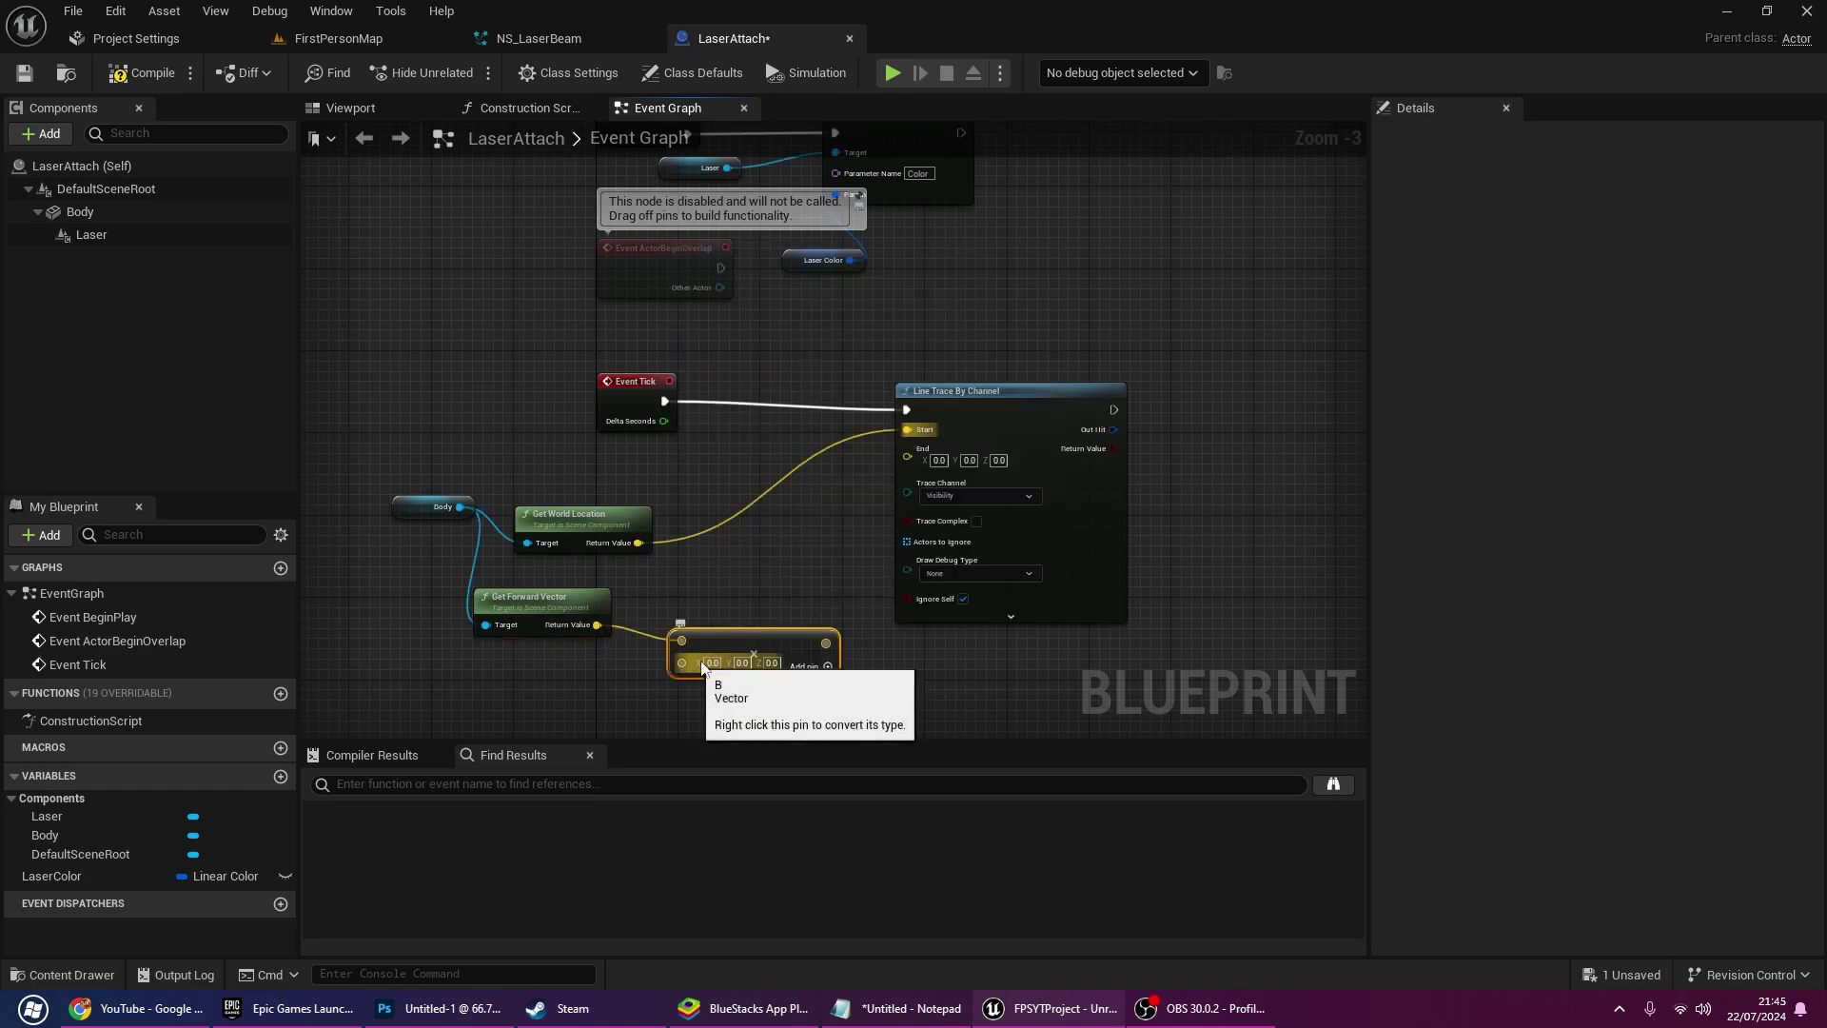
{"action": "mouse_move", "coordinate": [726, 640]}
{"action": "left_mouse_down"}
{"action": "mouse_move", "coordinate": [683, 630]}
{"action": "mouse_move", "coordinate": [805, 570]}
{"action": "left_mouse_up"}
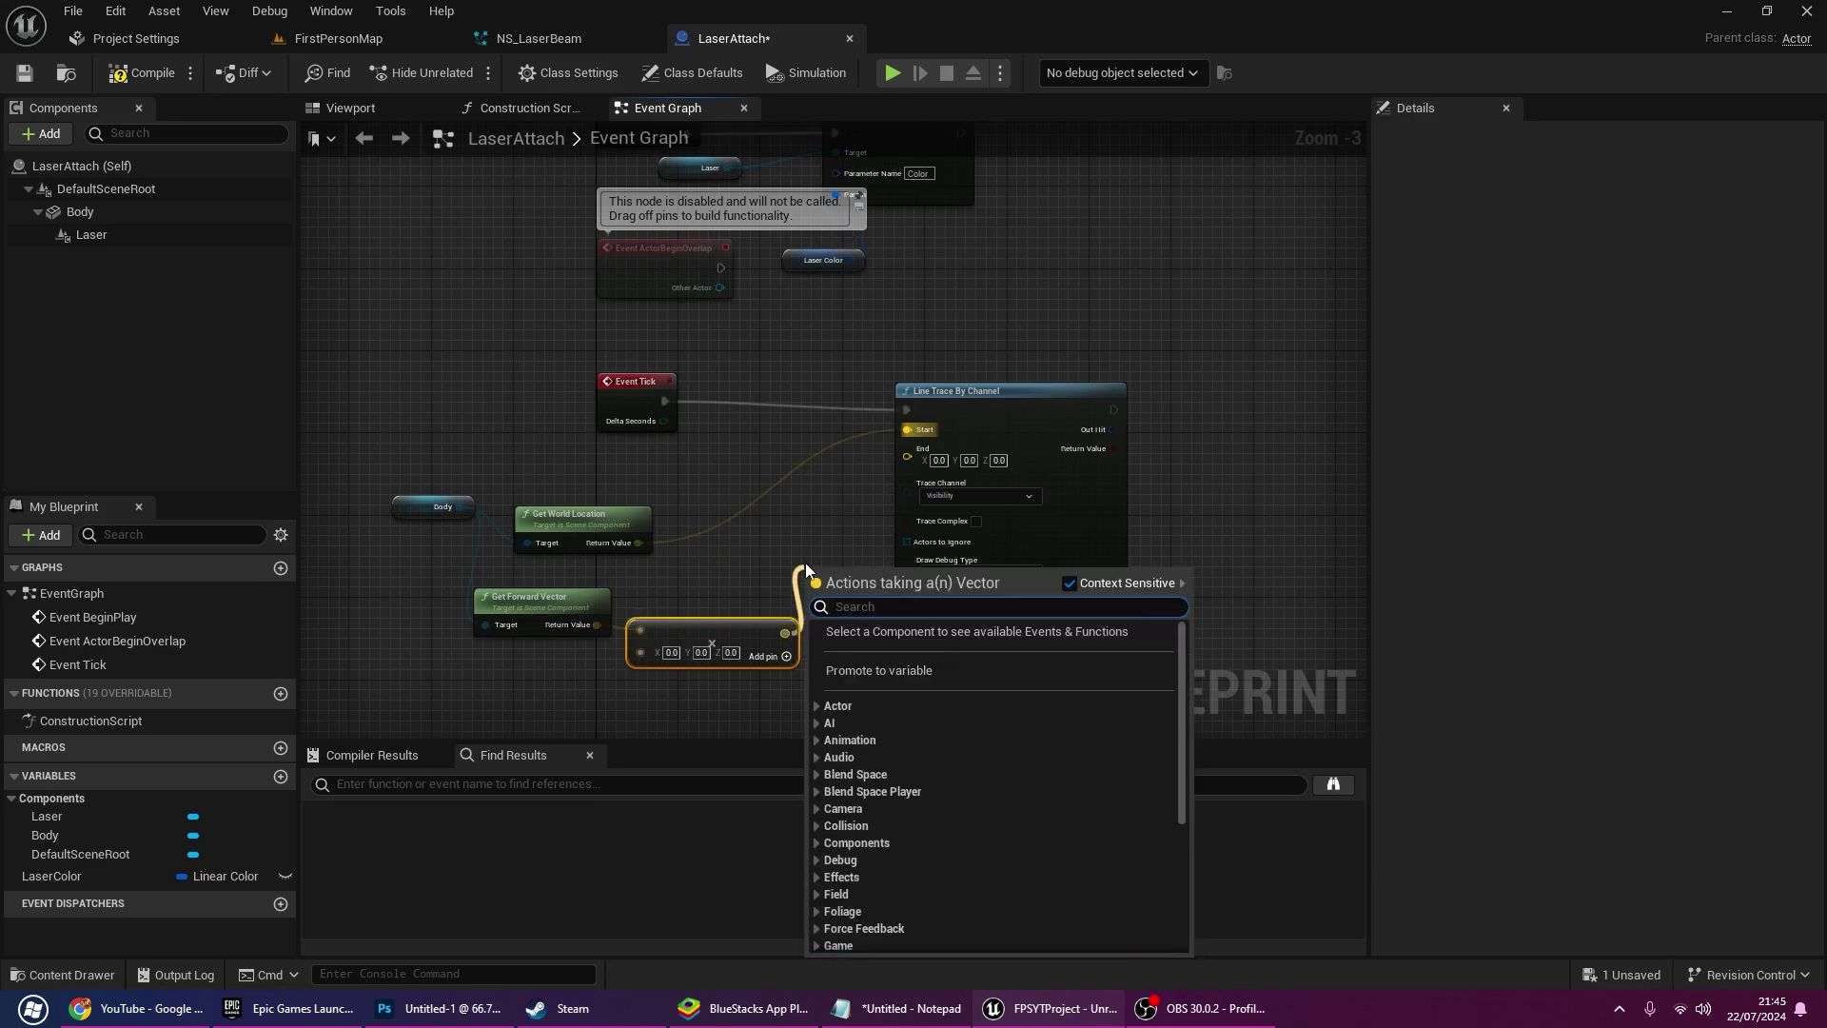
{"action": "type", "text": "+"}
{"action": "key", "text": "Return"}
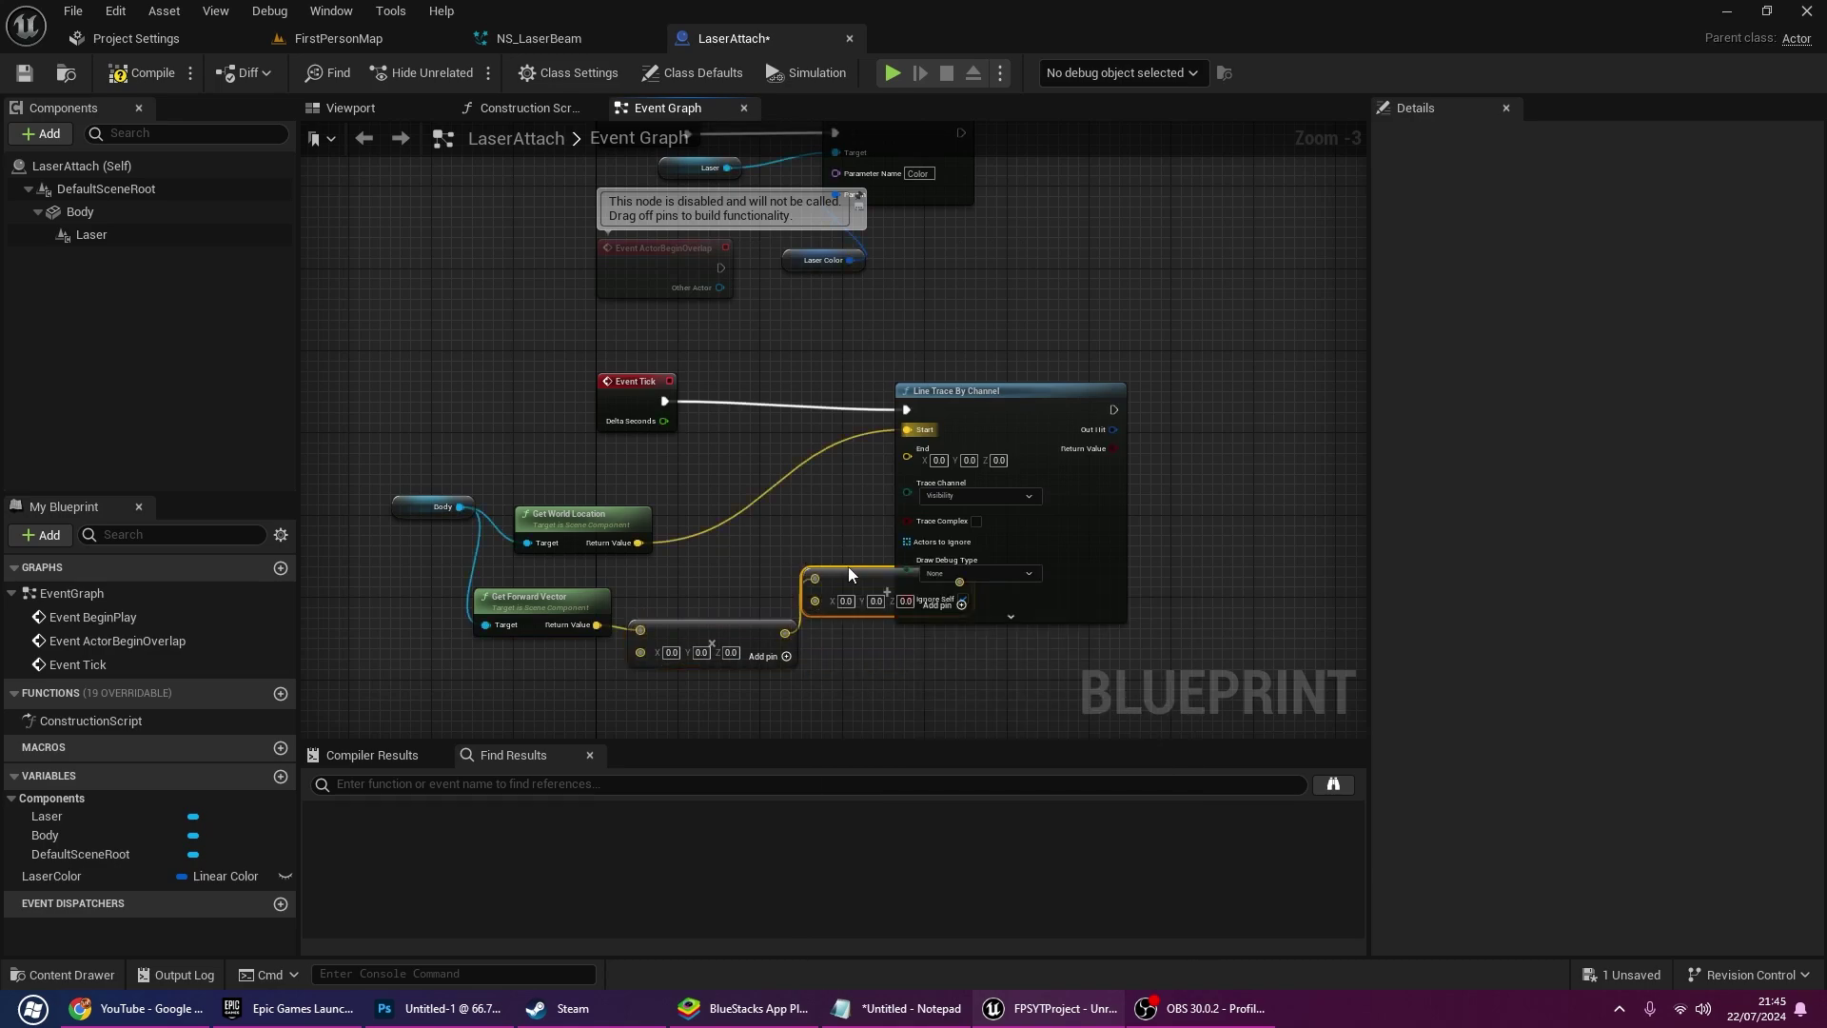
{"action": "mouse_move", "coordinate": [783, 634]}
{"action": "left_mouse_down"}
{"action": "mouse_move", "coordinate": [795, 592]}
{"action": "mouse_move", "coordinate": [753, 562]}
{"action": "left_mouse_up"}
{"action": "left_click_drag", "start_coordinate": [637, 552], "coordinate": [637, 544]}
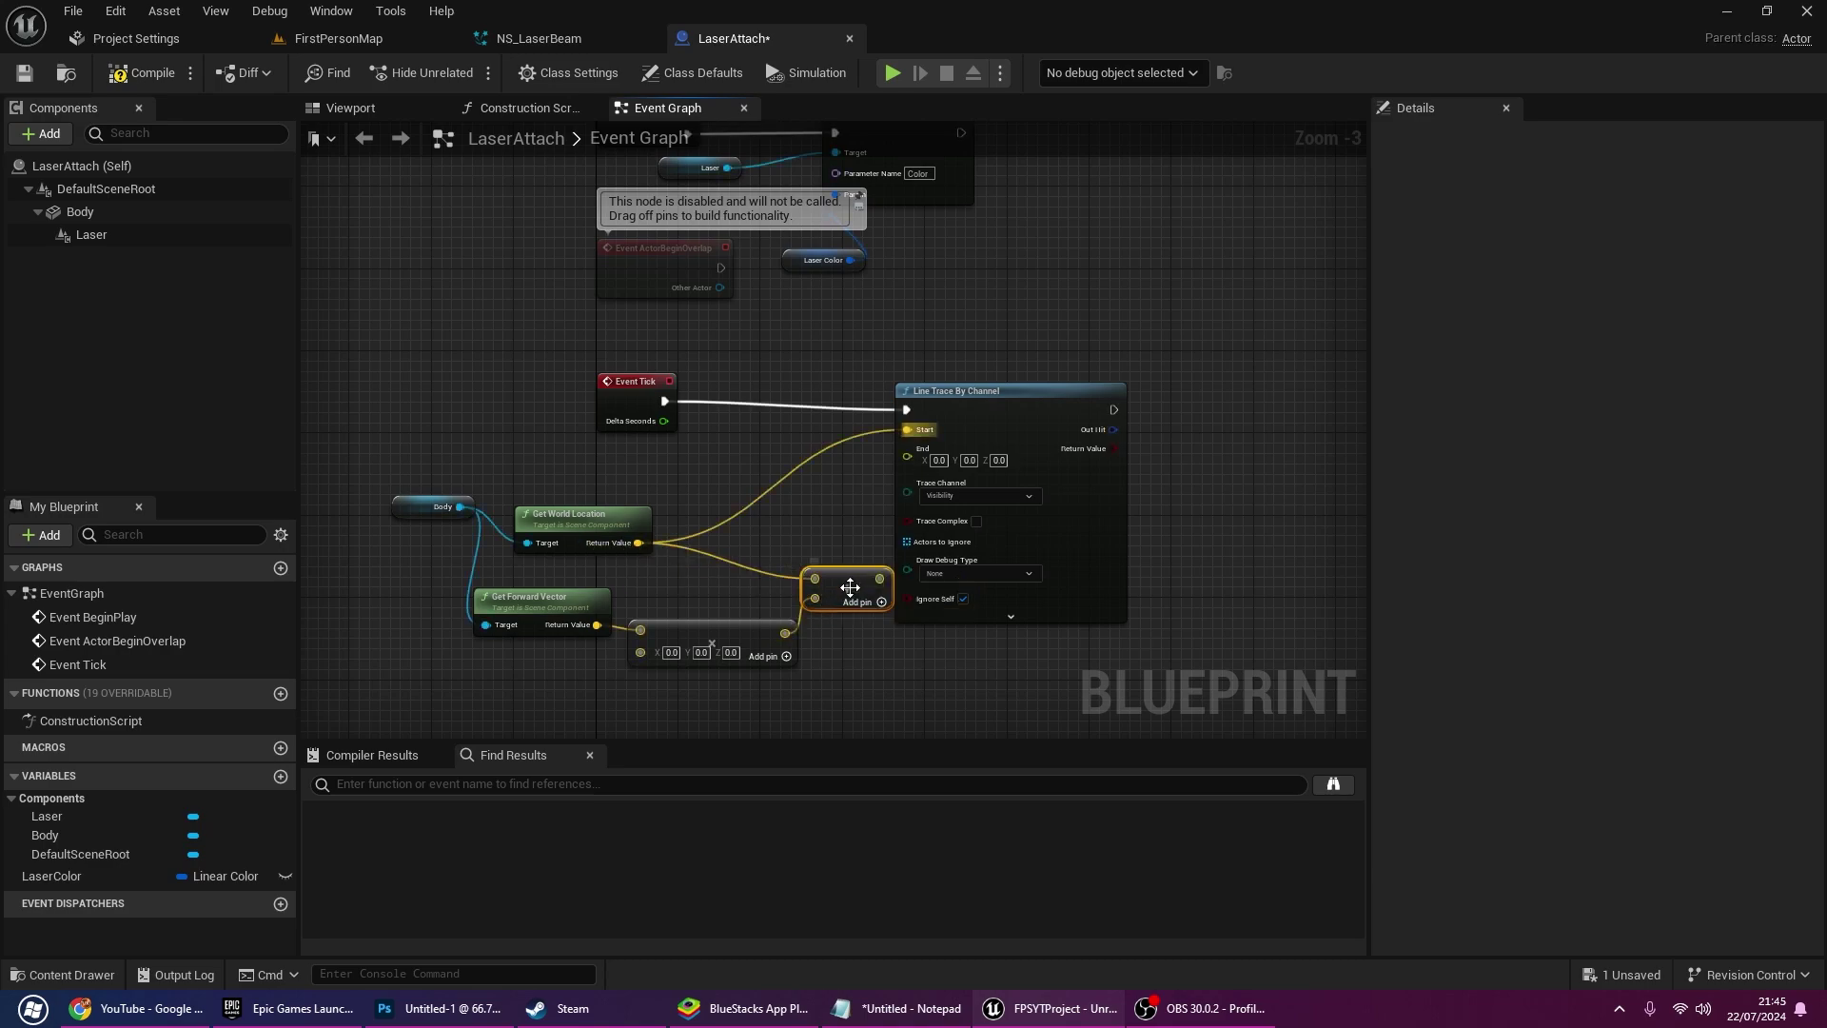
{"action": "left_click_drag", "start_coordinate": [849, 559], "coordinate": [904, 463]}
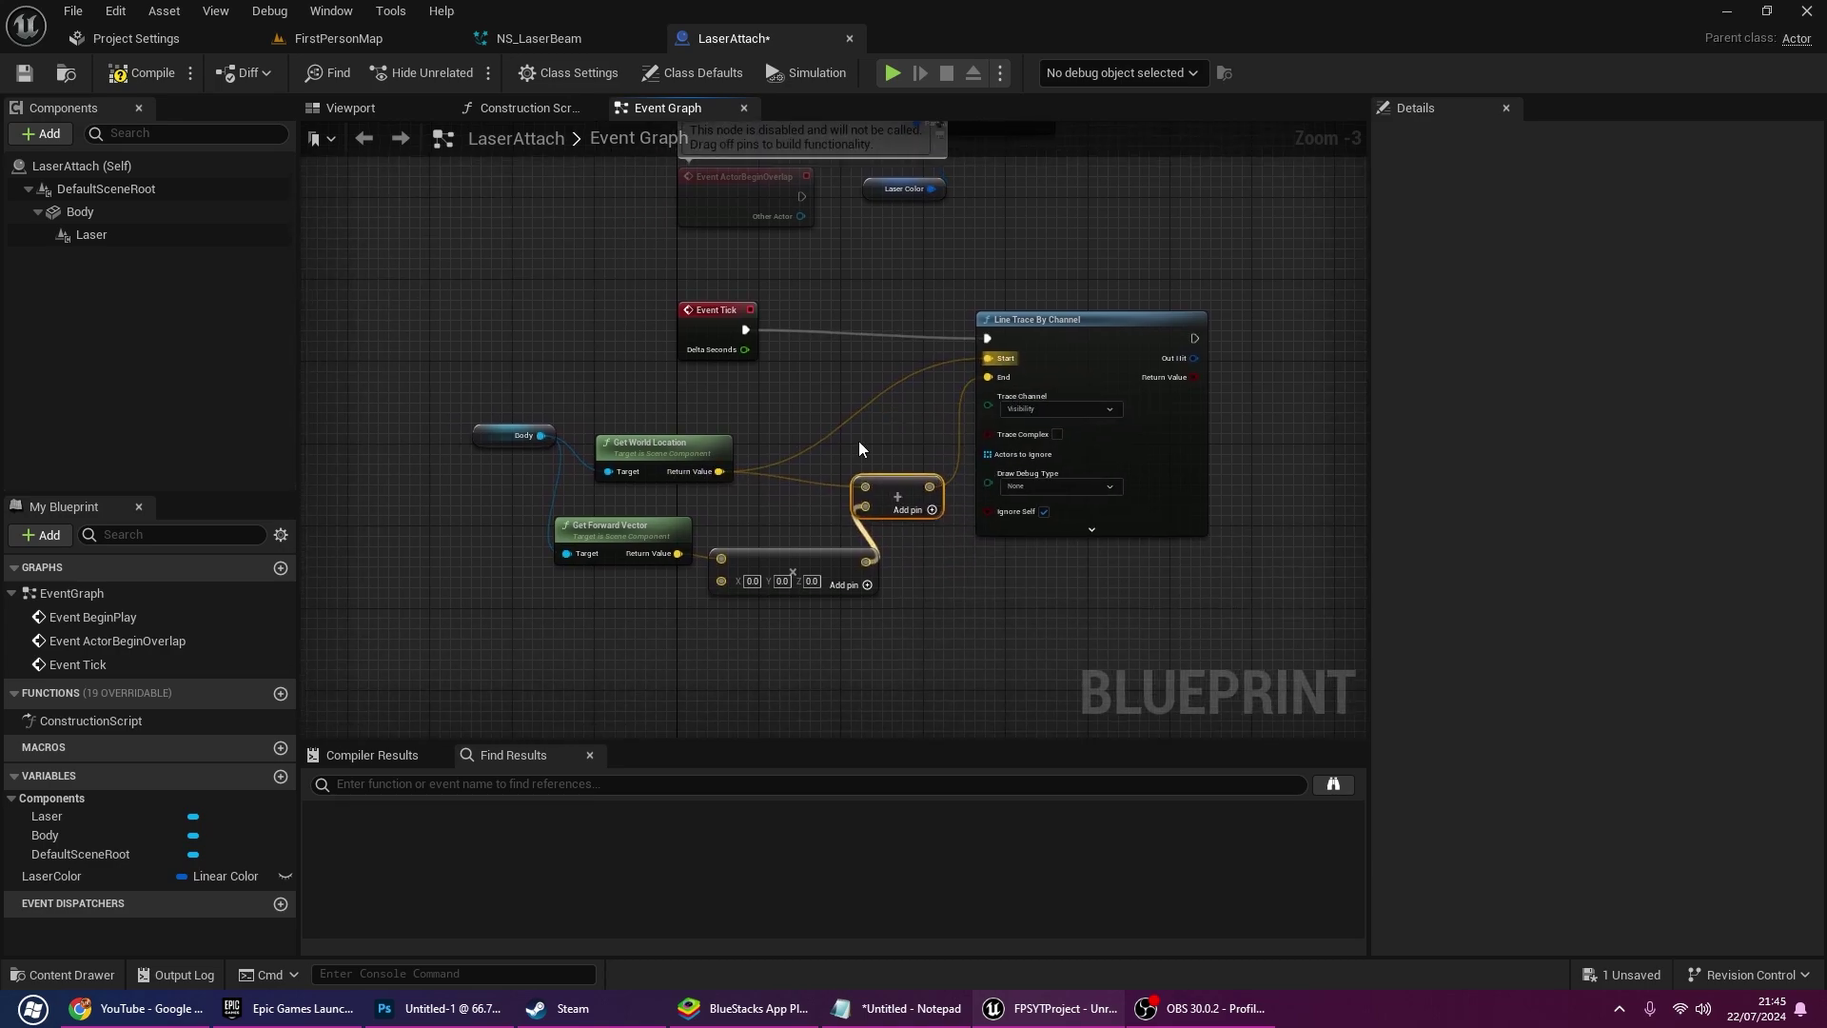
Convert the Multiply's second input to a single float Range of 3000
{"action": "right_click", "coordinate": [729, 575]}
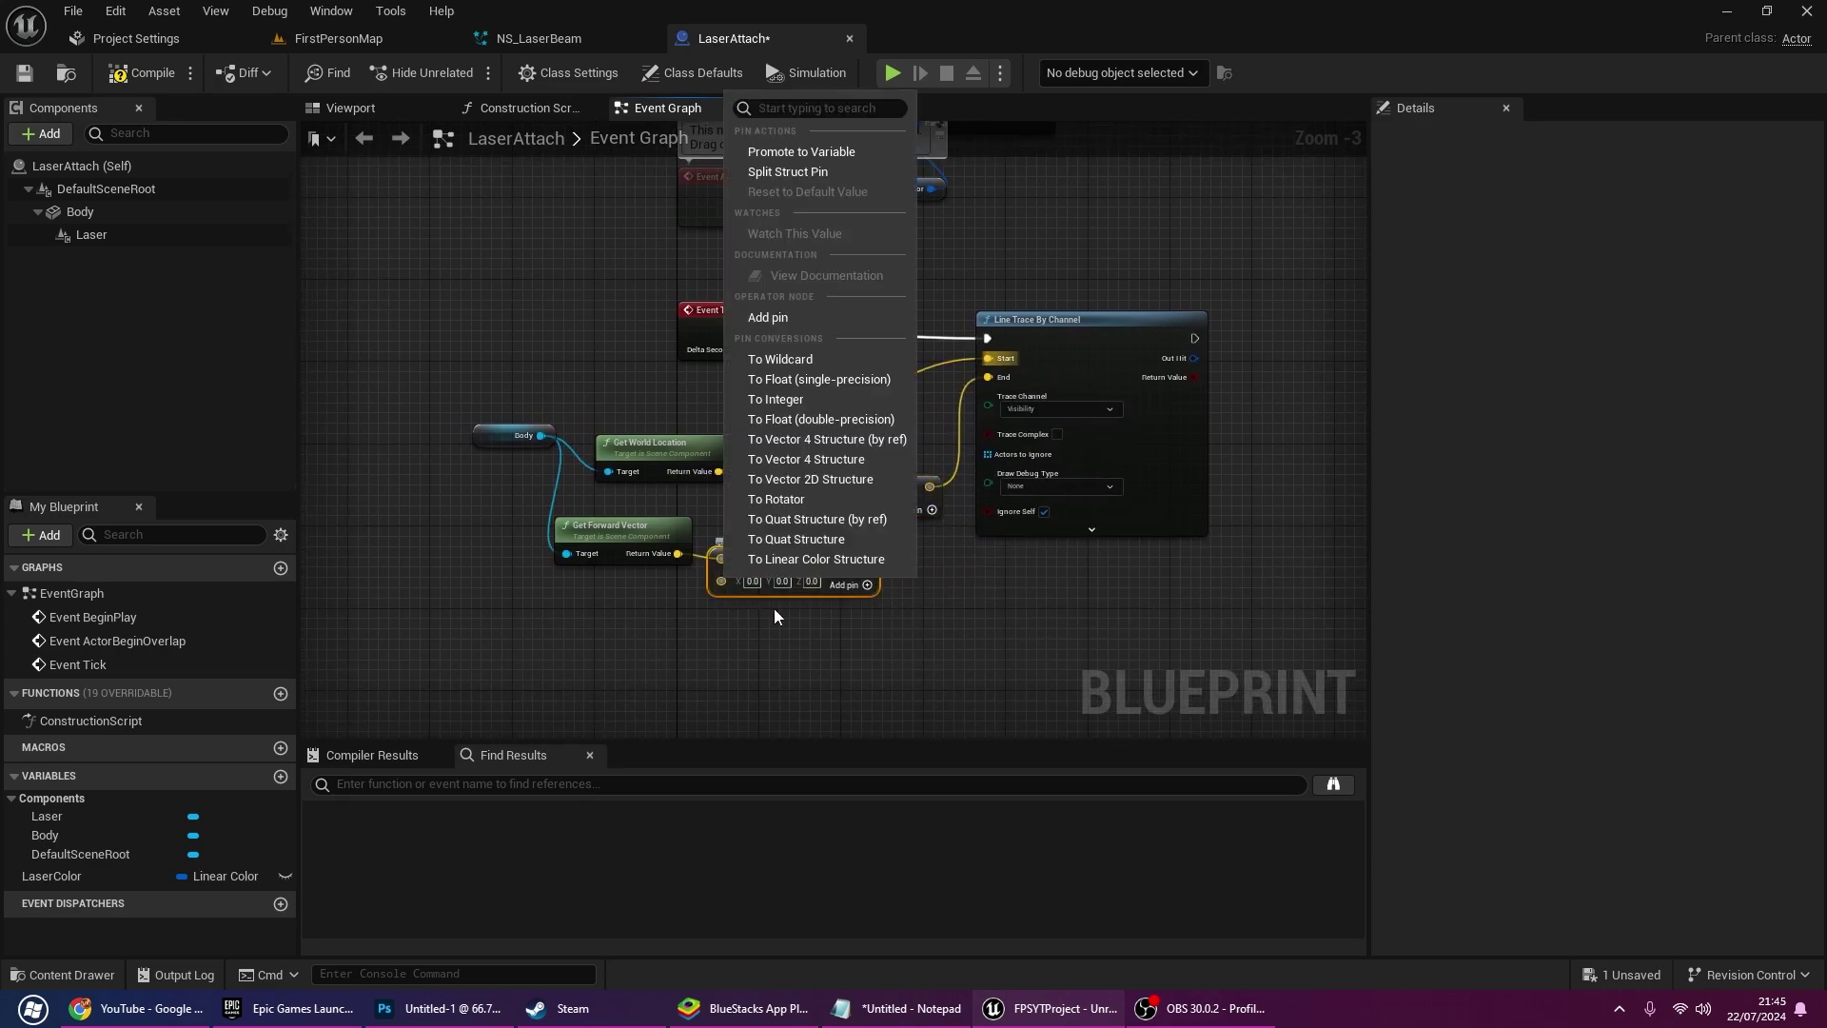
{"action": "left_click", "coordinate": [826, 425]}
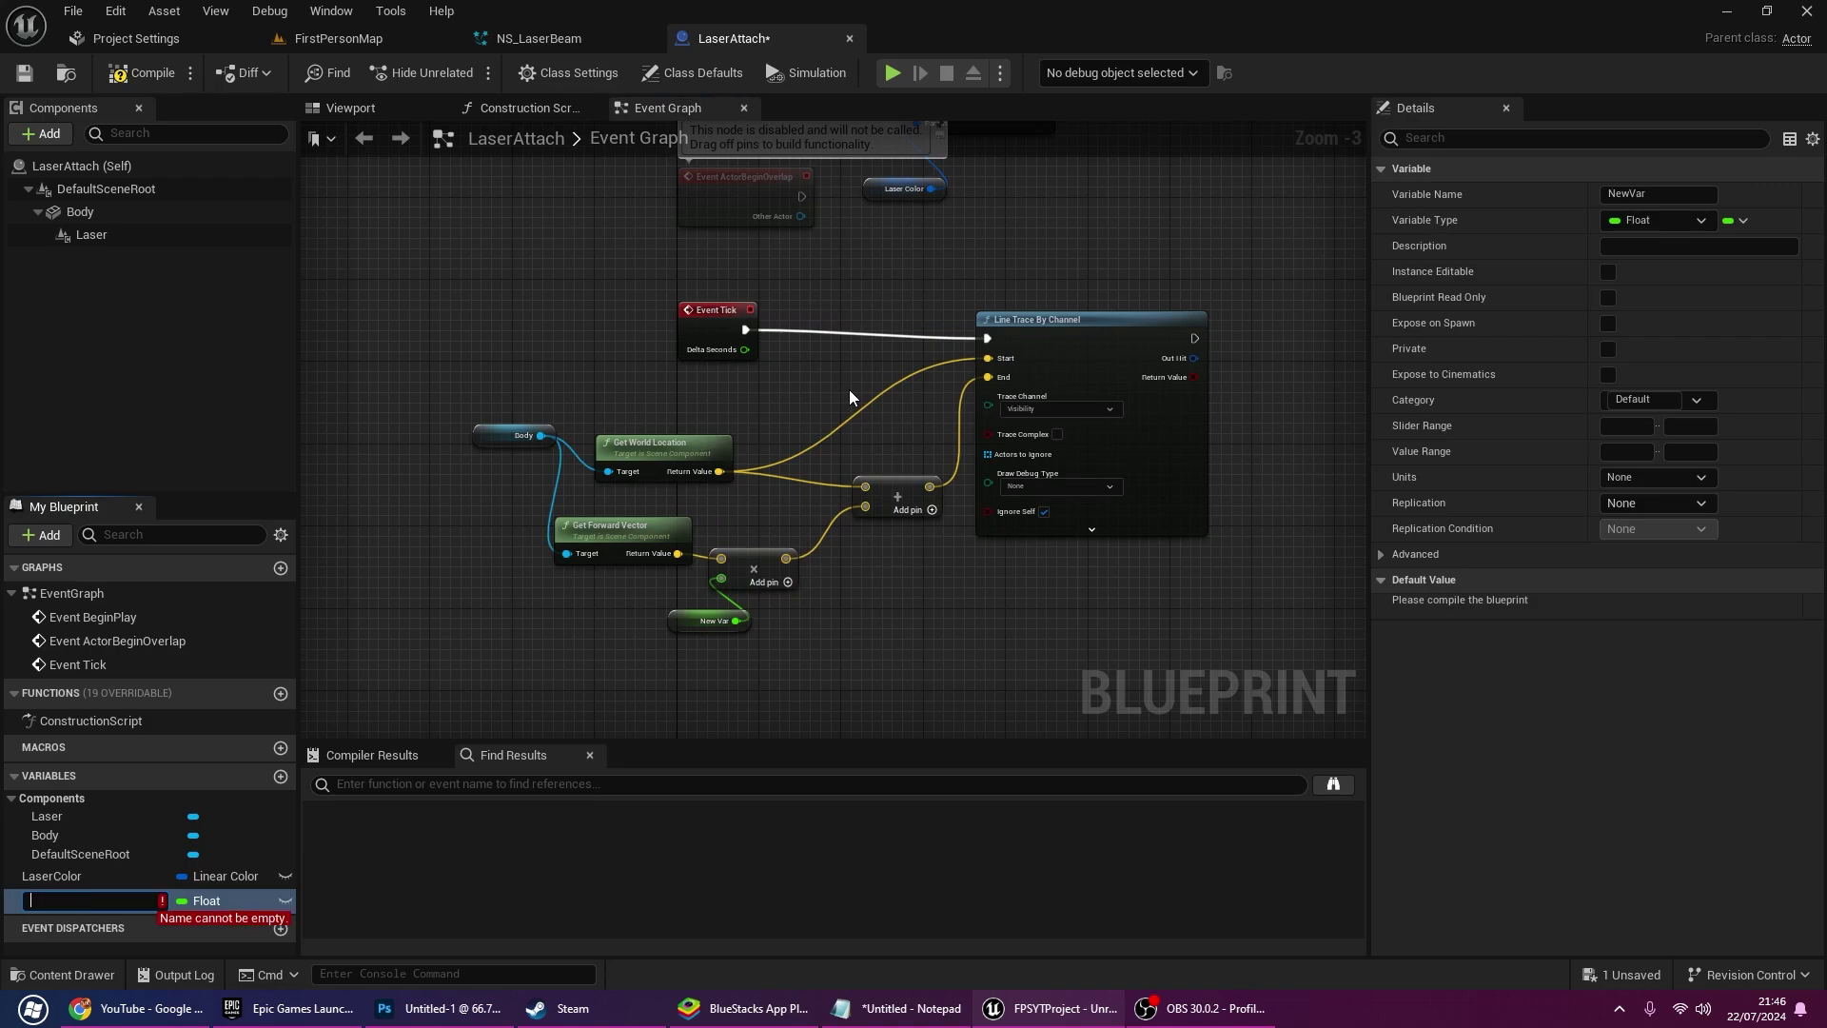
{"action": "type", "text": "Range"}
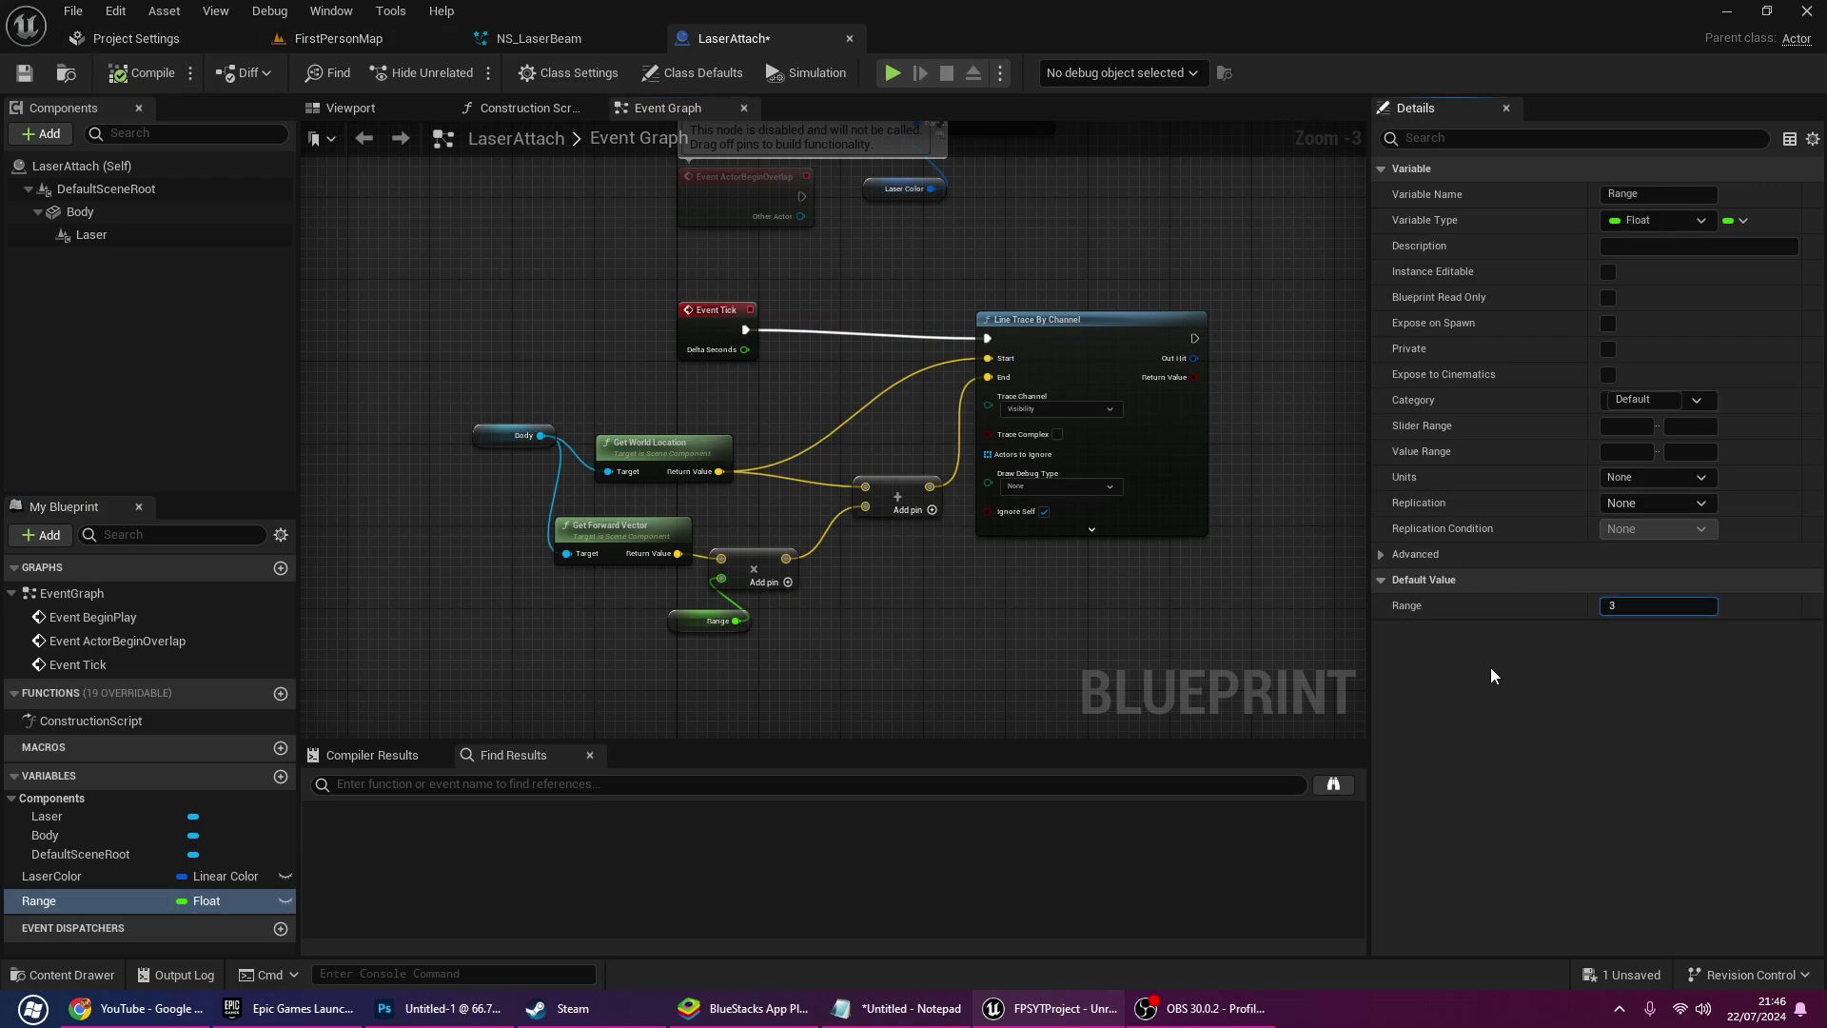
{"action": "type", "text": "000.0"}
{"action": "scroll", "coordinate": [883, 396], "scroll_direction": "up", "scroll_amount": 3}
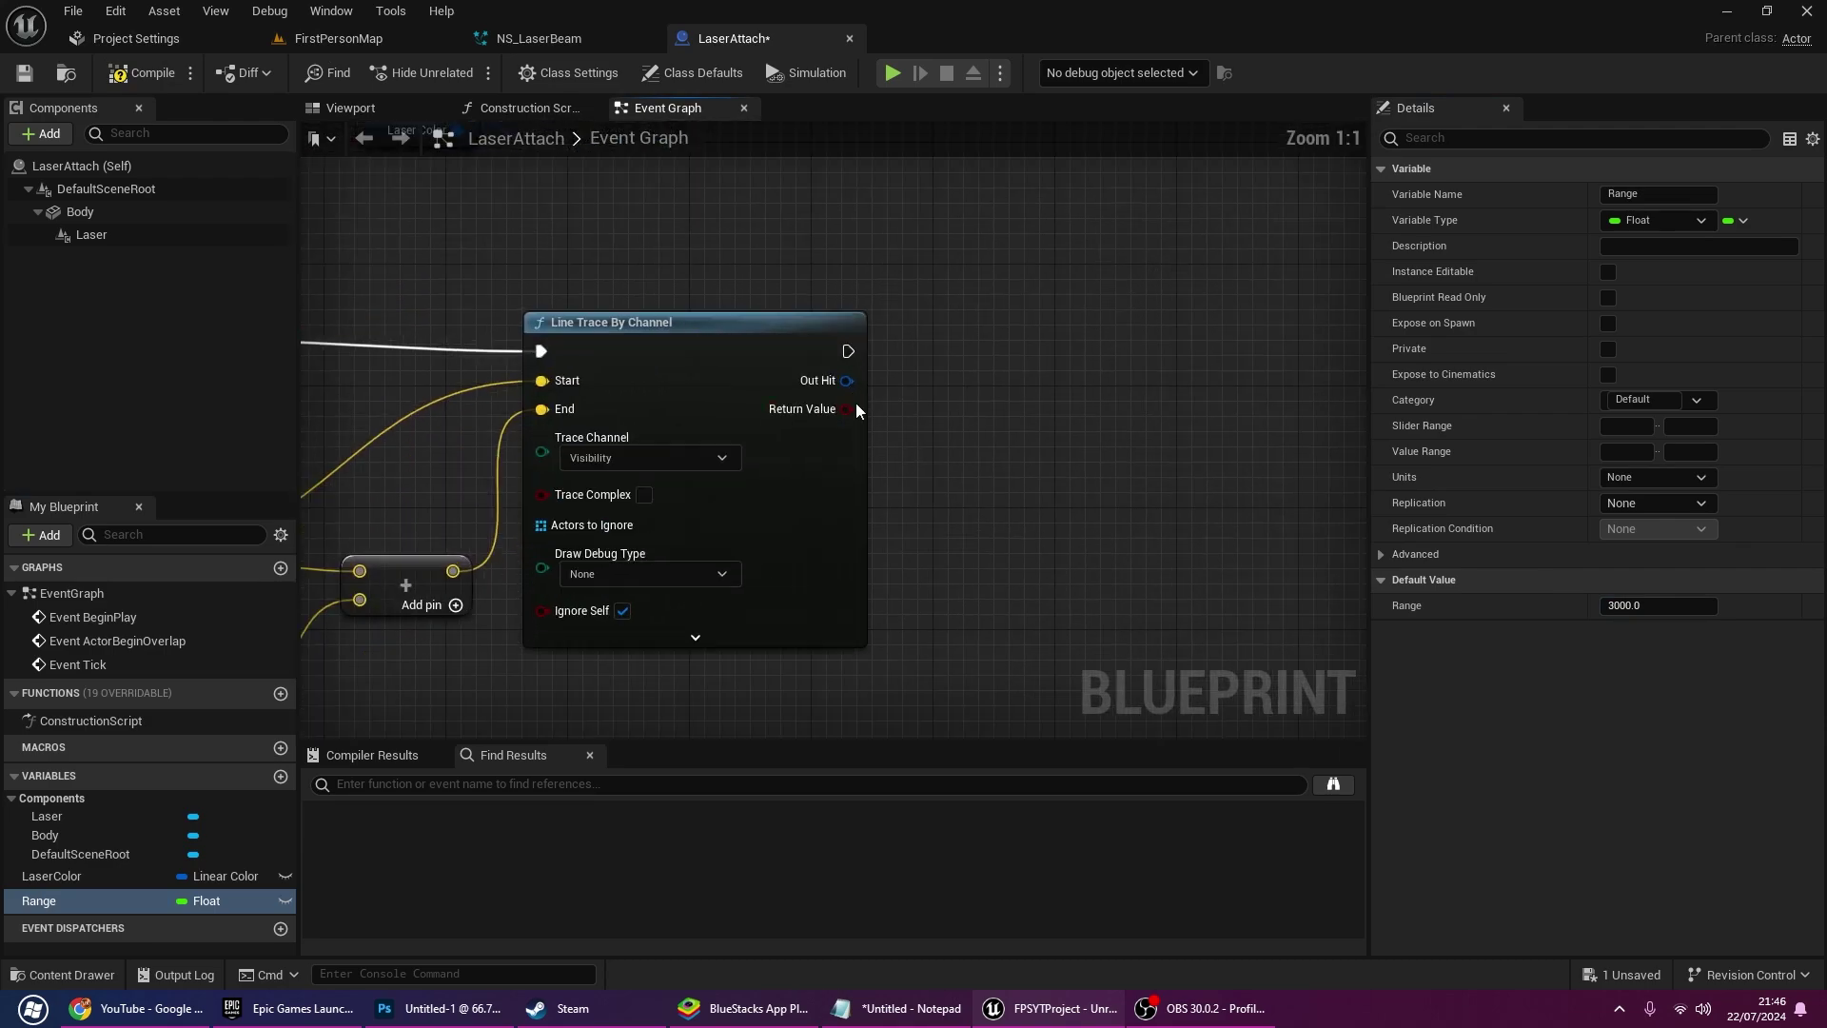
Add a Break Hit Result node from the trace's Out Hit
{"action": "left_click_drag", "start_coordinate": [846, 379], "coordinate": [959, 495]}
{"action": "type", "text": "break"}
{"action": "key", "text": "Return"}
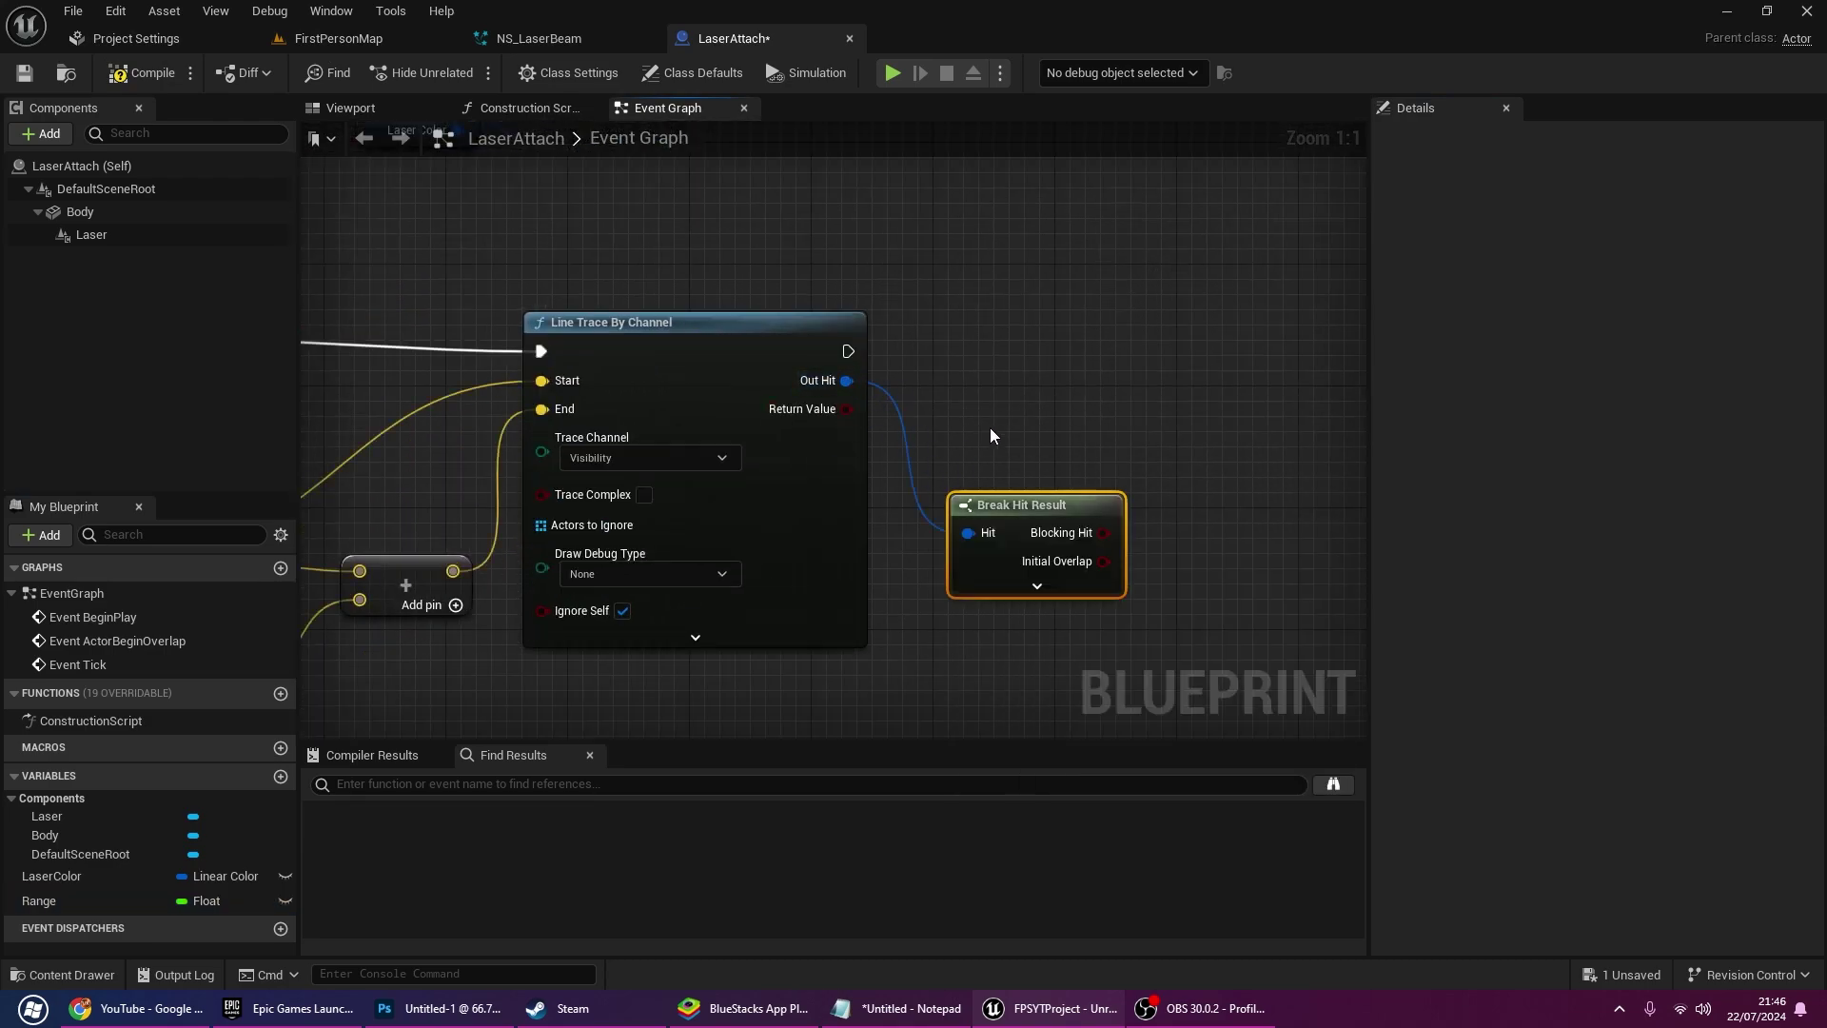
{"action": "right_click_drag", "start_coordinate": [980, 571], "coordinate": [678, 435]}
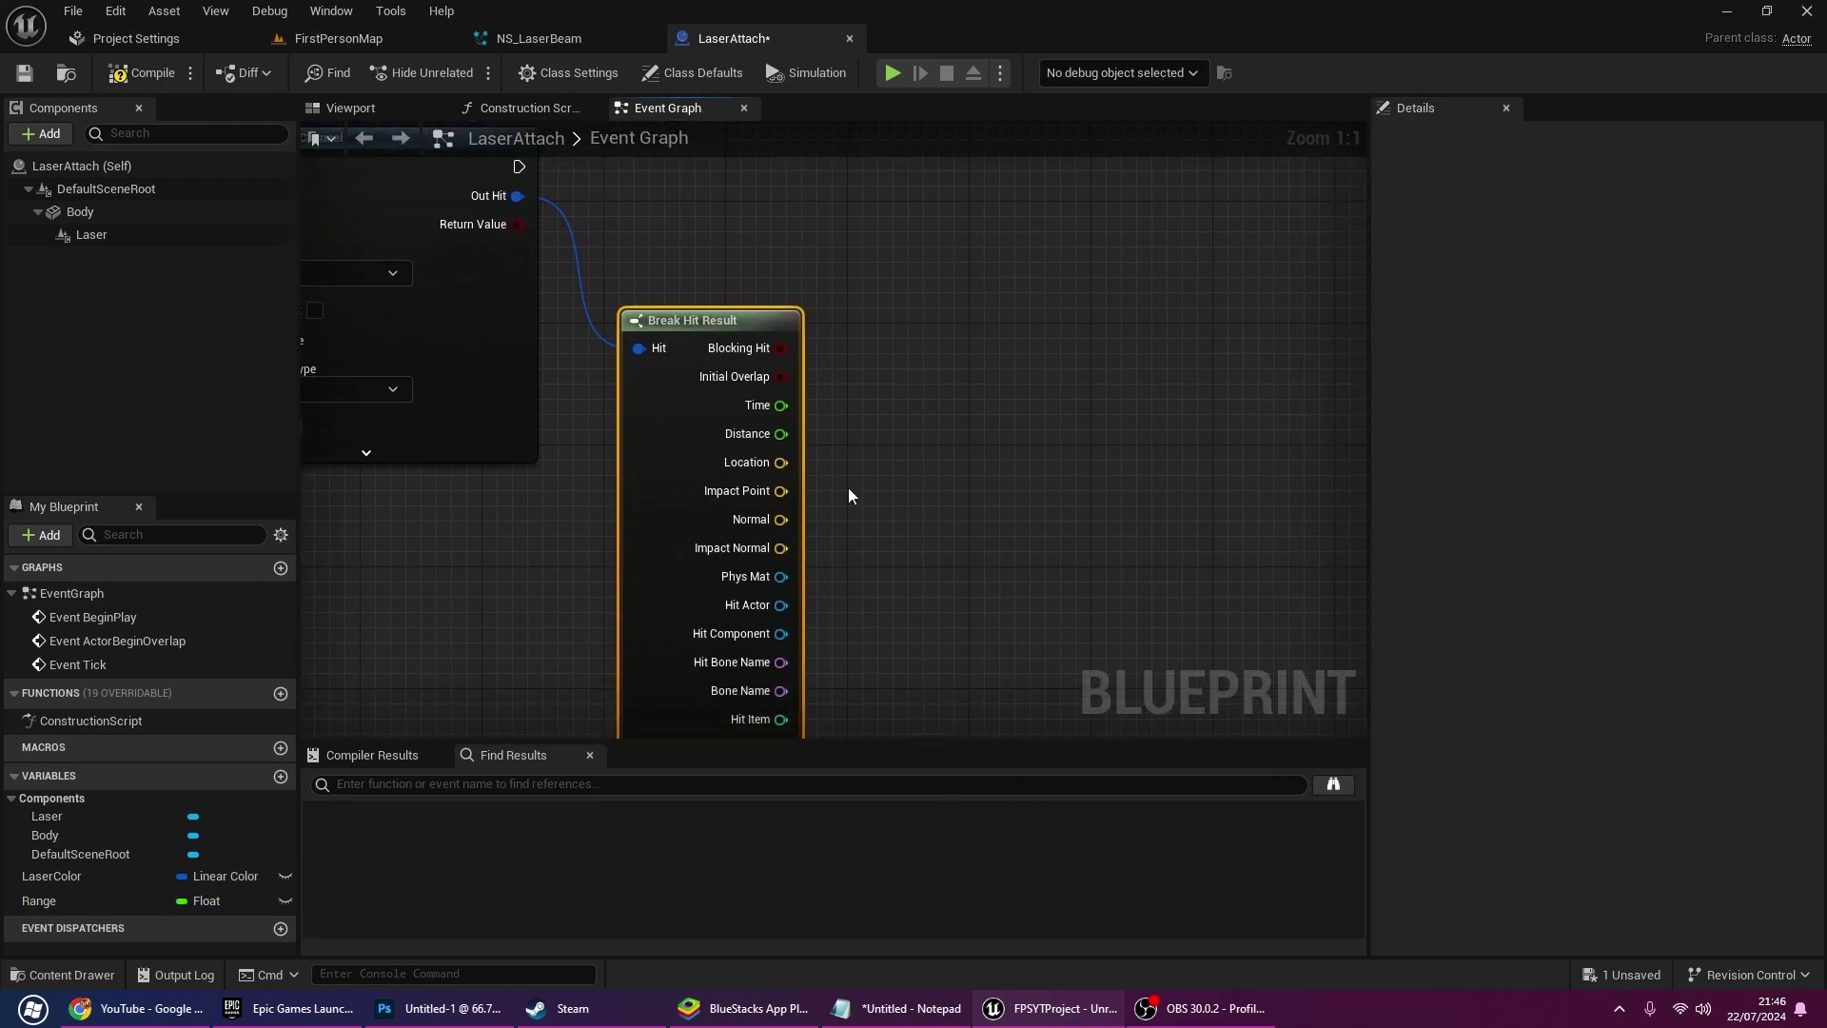
{"action": "right_click_drag", "start_coordinate": [812, 512], "coordinate": [1253, 354]}
{"action": "scroll", "coordinate": [1253, 355], "scroll_direction": "down", "scroll_amount": 4}
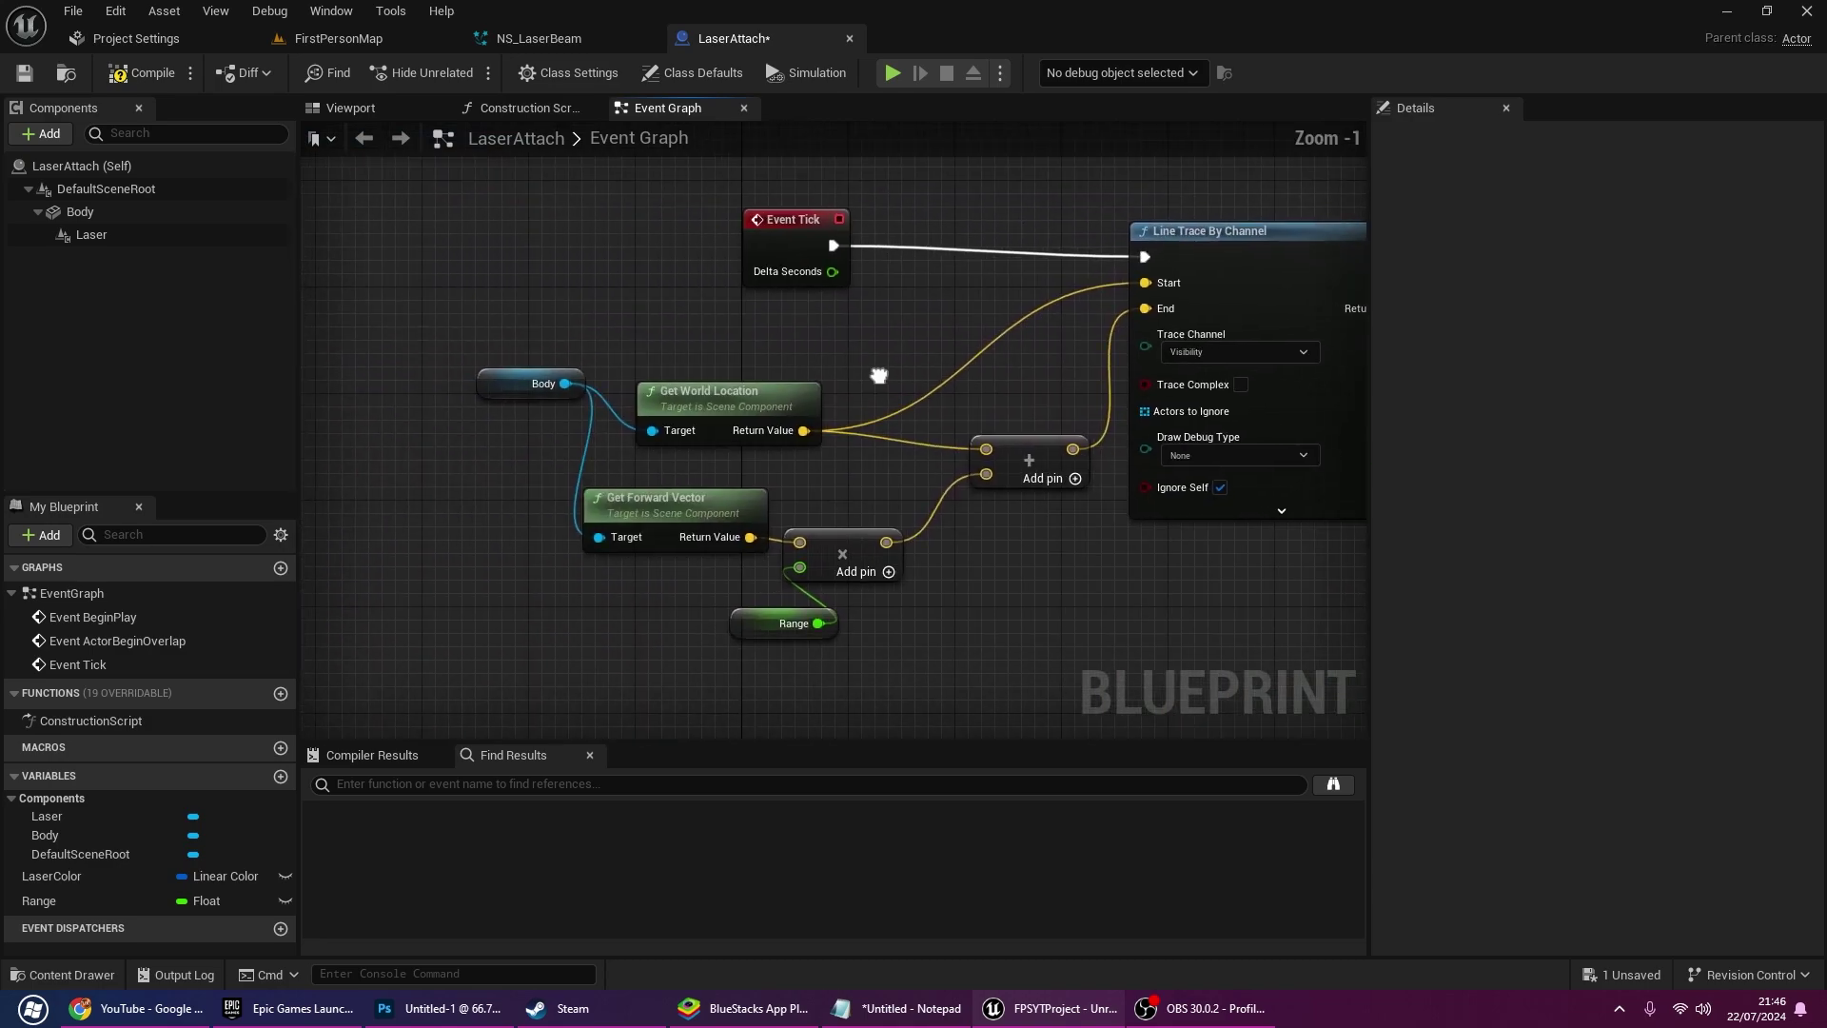
Paste Body and Get World Location, feeding a Distance (Vector) node with V1 and the hit's Distance as V2
{"action": "left_click", "coordinate": [689, 405]}
{"action": "scroll", "coordinate": [688, 406], "scroll_direction": "up", "scroll_amount": 3}
{"action": "right_click_drag", "start_coordinate": [952, 381], "coordinate": [821, 310]}
{"action": "scroll", "coordinate": [1007, 339], "scroll_direction": "up", "scroll_amount": 1}
{"action": "key", "text": "ctrl+v"}
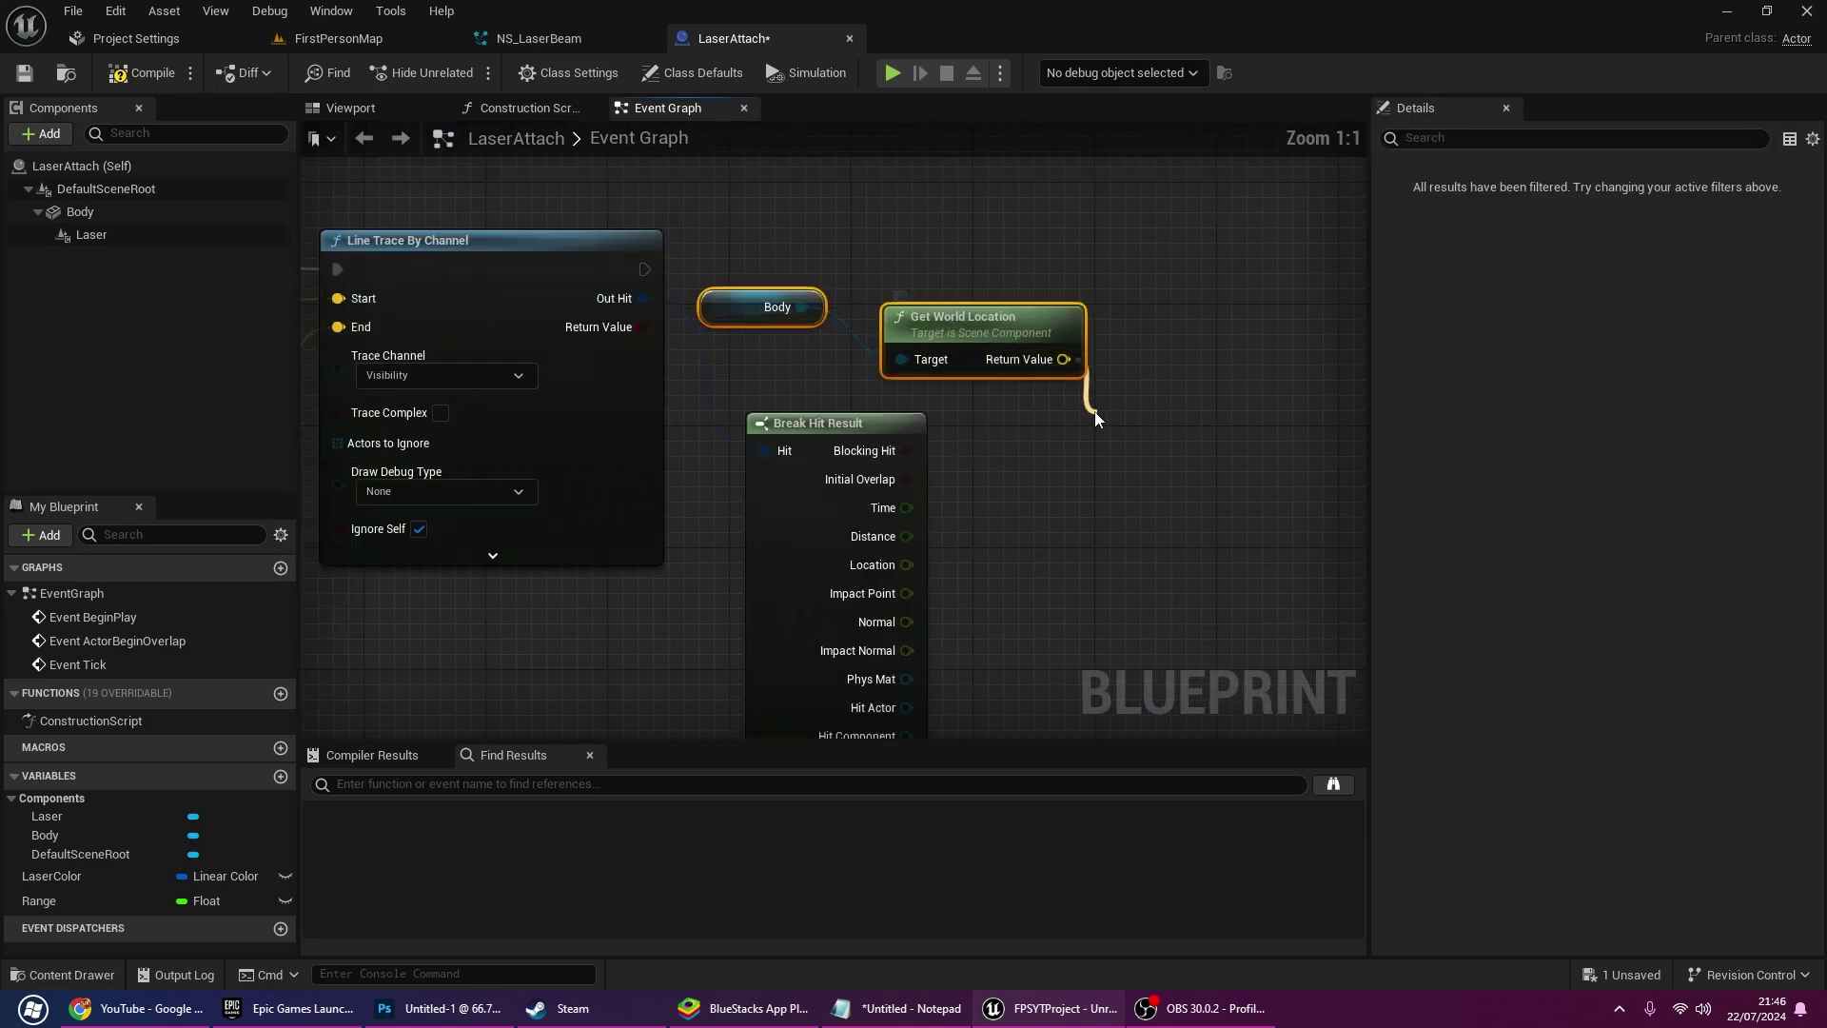
{"action": "left_click_drag", "start_coordinate": [1097, 418], "coordinate": [1097, 419]}
{"action": "type", "text": "dista"}
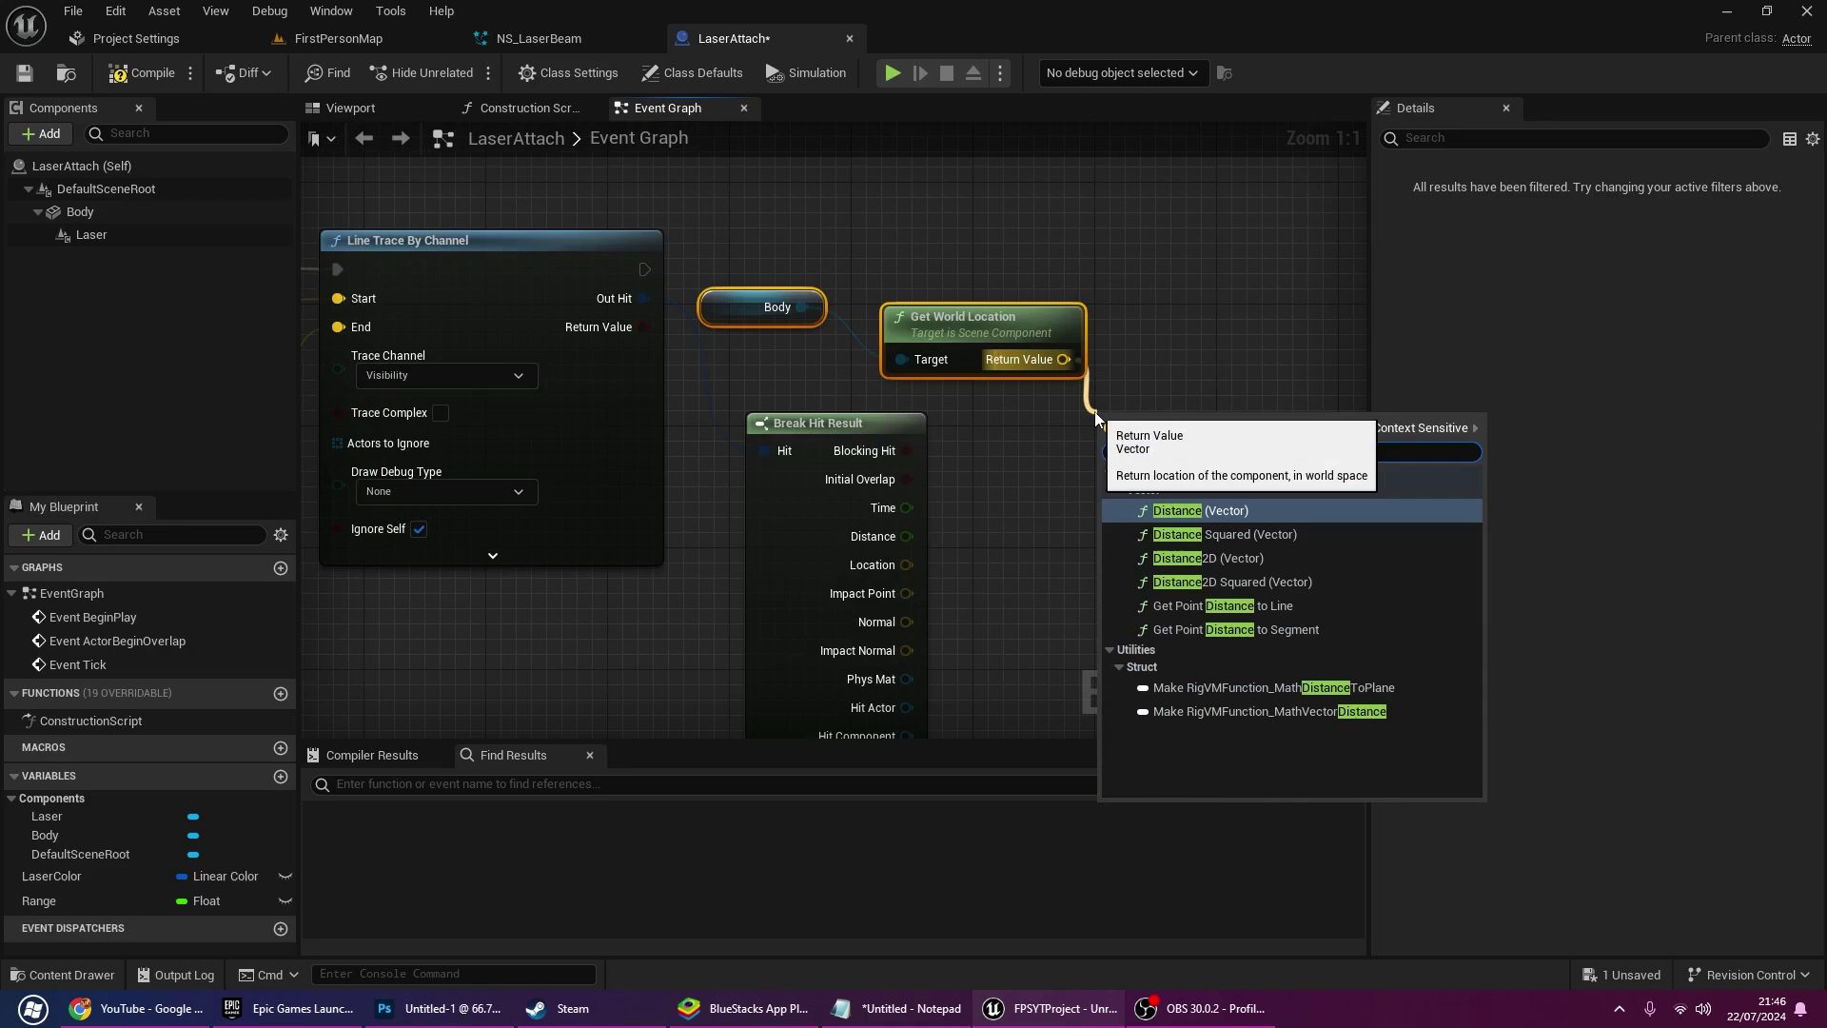
{"action": "key", "text": "Return"}
{"action": "left_click_drag", "start_coordinate": [1114, 491], "coordinate": [907, 535]}
{"action": "right_click_drag", "start_coordinate": [744, 284], "coordinate": [553, 335]}
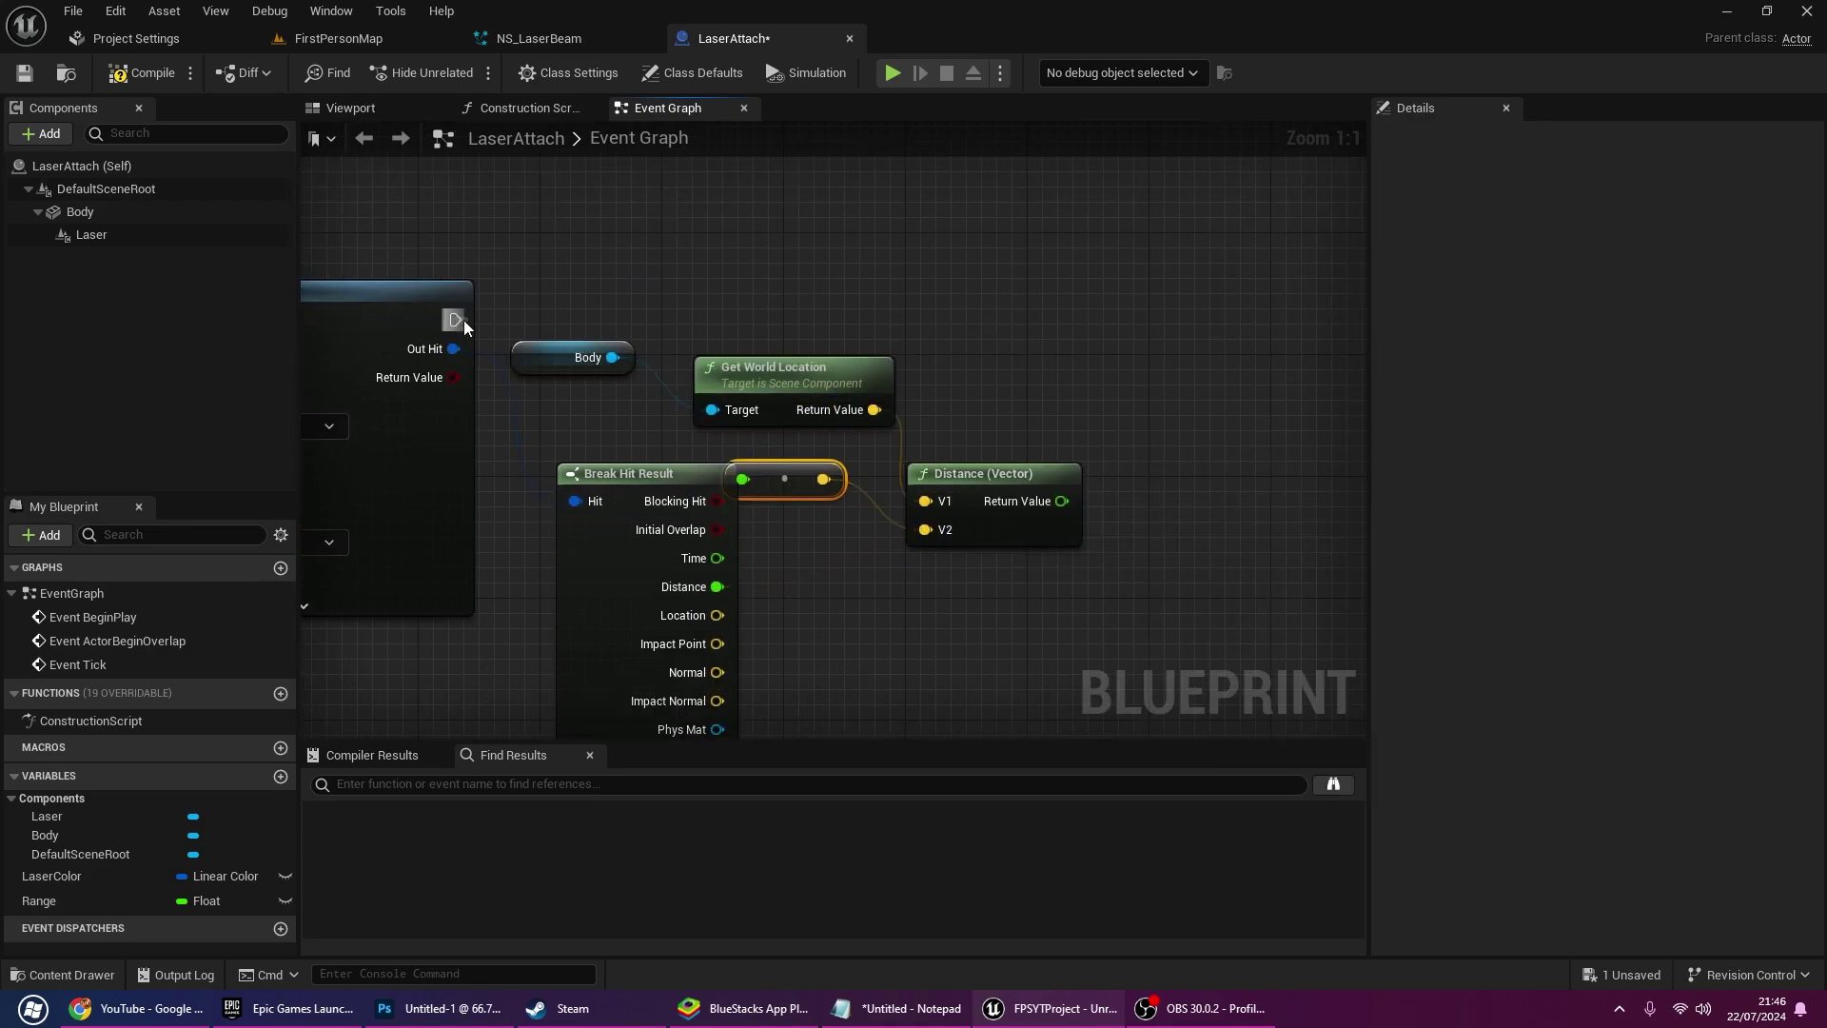
{"action": "left_click_drag", "start_coordinate": [1215, 328], "coordinate": [1216, 329]}
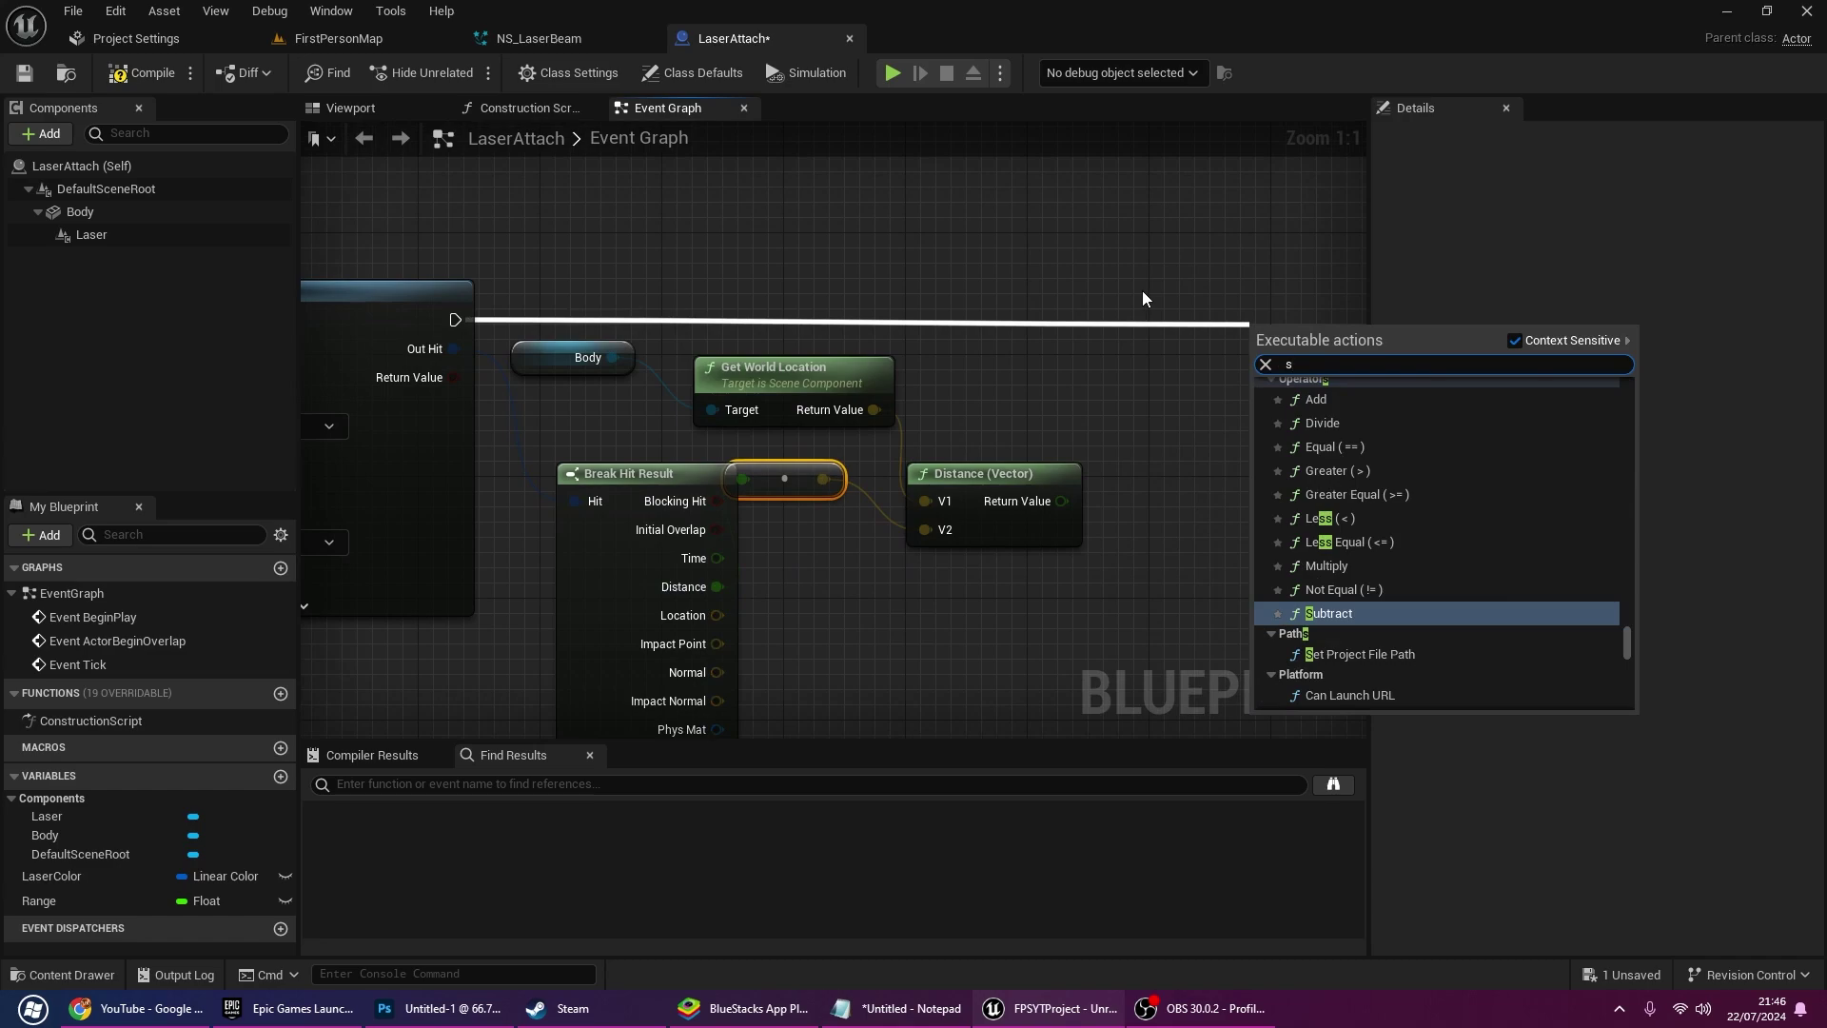
Add a Set Vector Parameter node on the Laser reference and split its Param pin into X, Y, Z
{"action": "left_click", "coordinate": [1142, 289]}
{"action": "mouse_move", "coordinate": [788, 255]}
{"action": "left_mouse_down"}
{"action": "mouse_move", "coordinate": [969, 297]}
{"action": "mouse_move", "coordinate": [1098, 299]}
{"action": "left_mouse_up"}
{"action": "type", "text": "set vecto"}
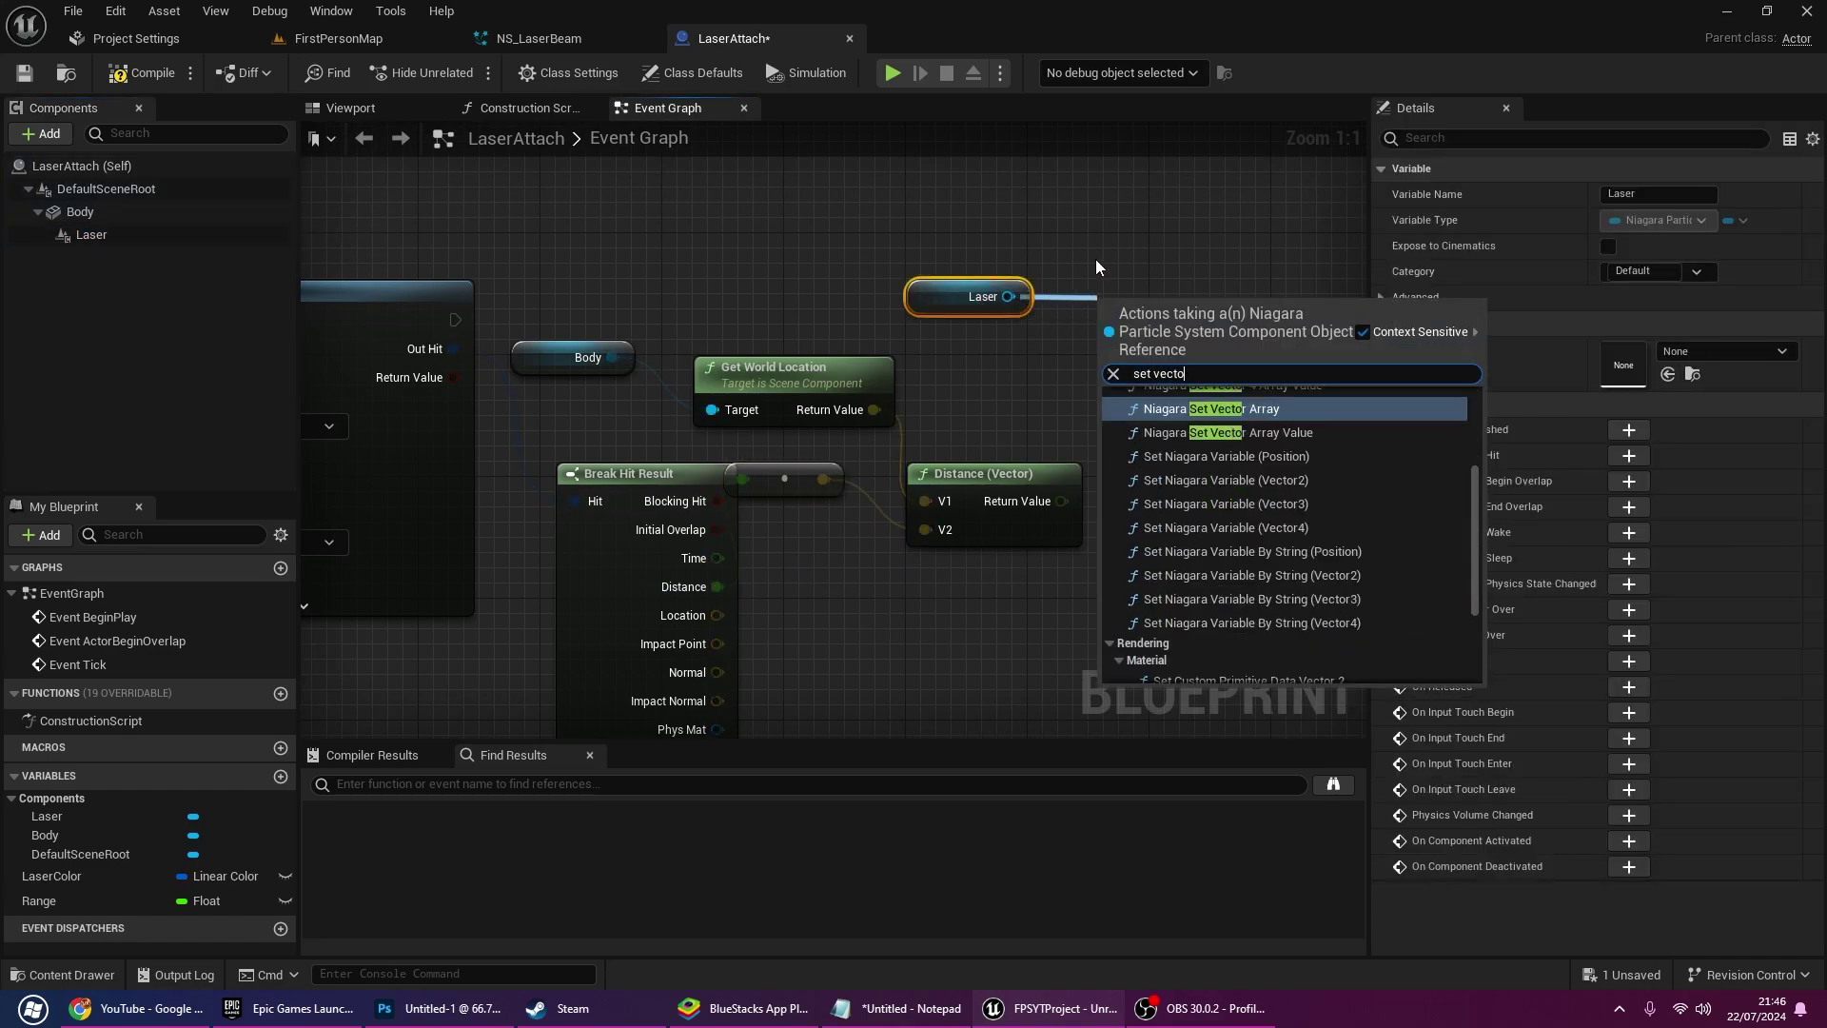
{"action": "type", "text": "r para"}
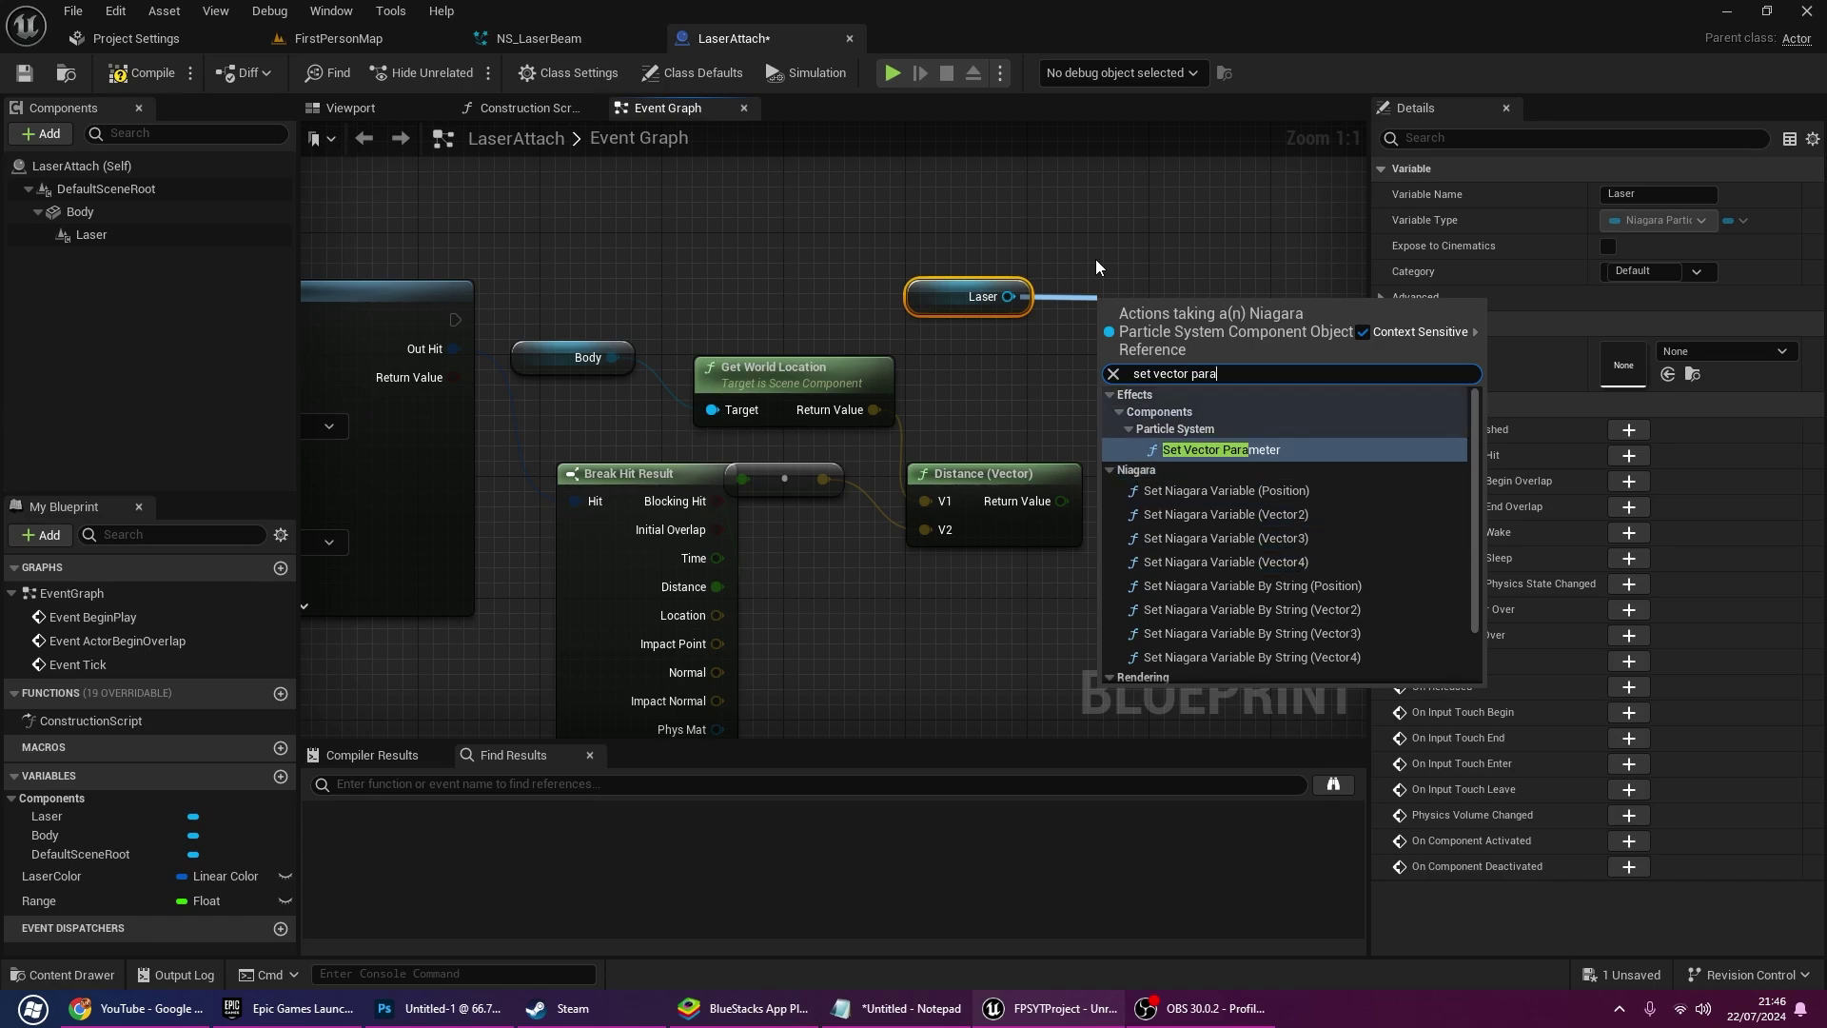
{"action": "key", "text": "Return"}
{"action": "right_click", "coordinate": [1125, 459]}
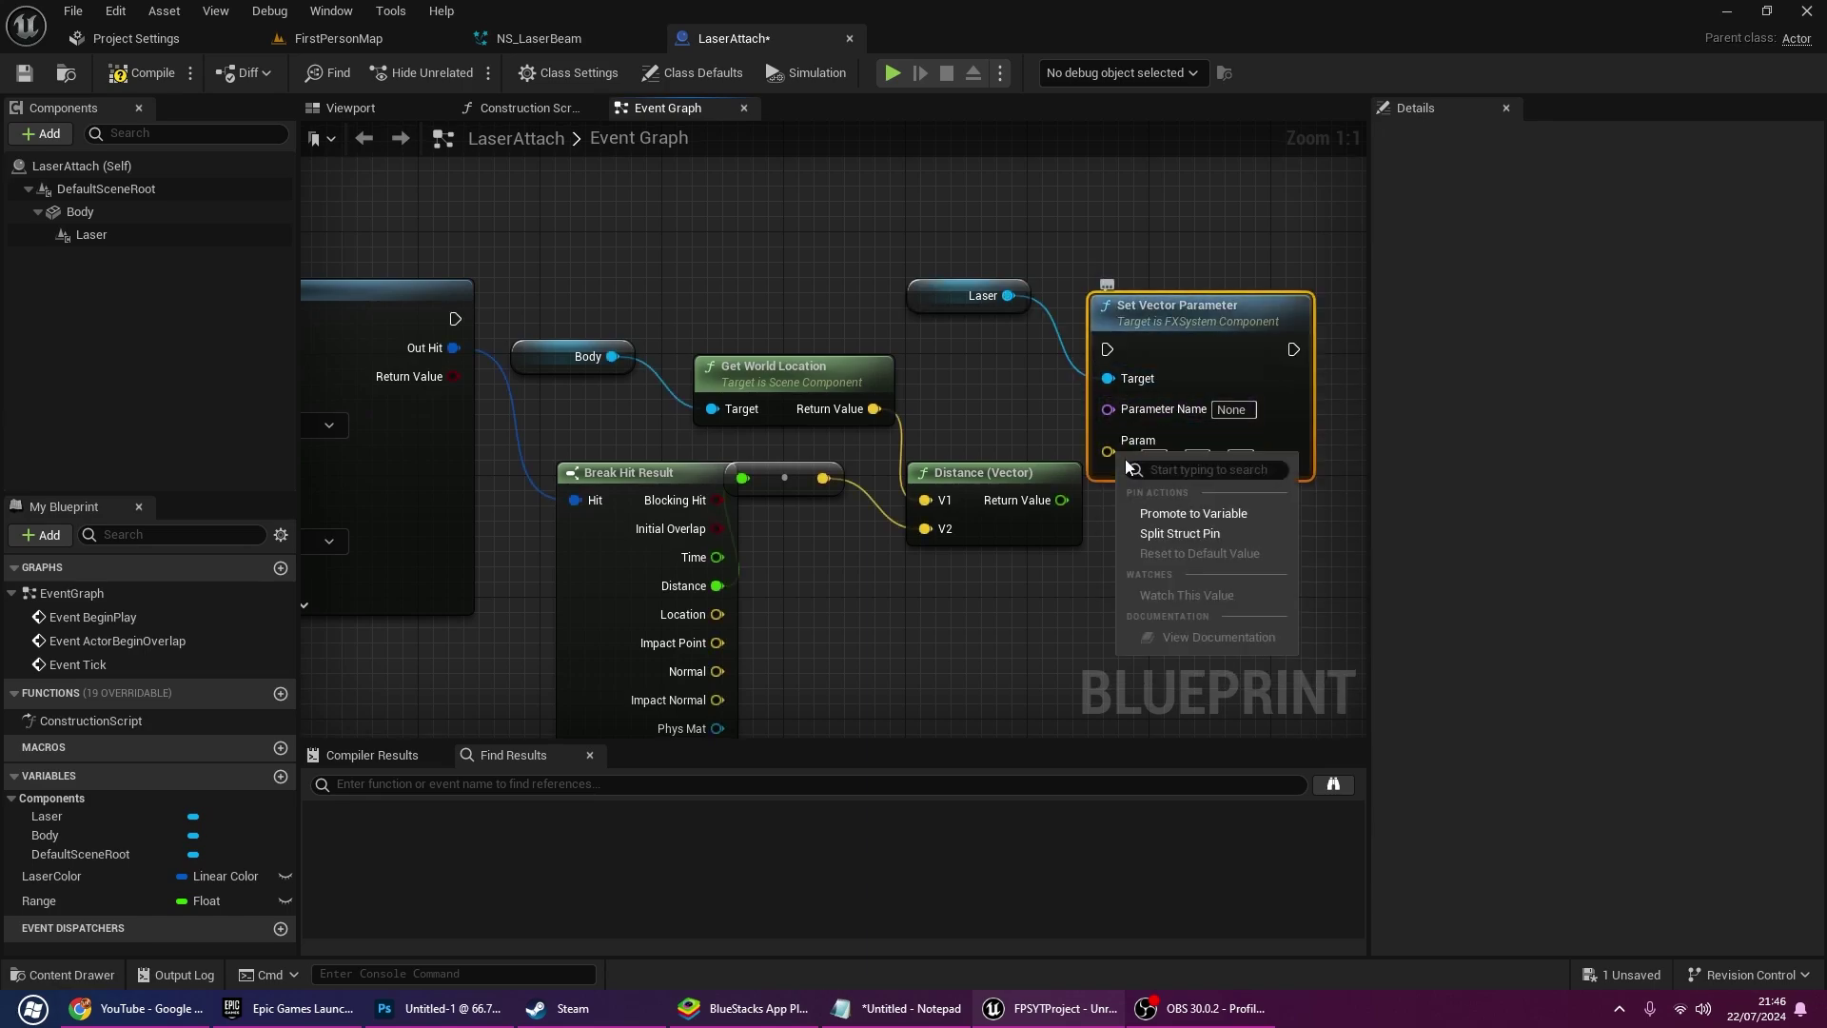
{"action": "left_click", "coordinate": [1188, 533]}
Wire the distance into Param X, run it after the line trace, and name the parameter Beam End
{"action": "left_click_drag", "start_coordinate": [1182, 350], "coordinate": [1243, 350]}
{"action": "left_click_drag", "start_coordinate": [1169, 440], "coordinate": [1062, 500]}
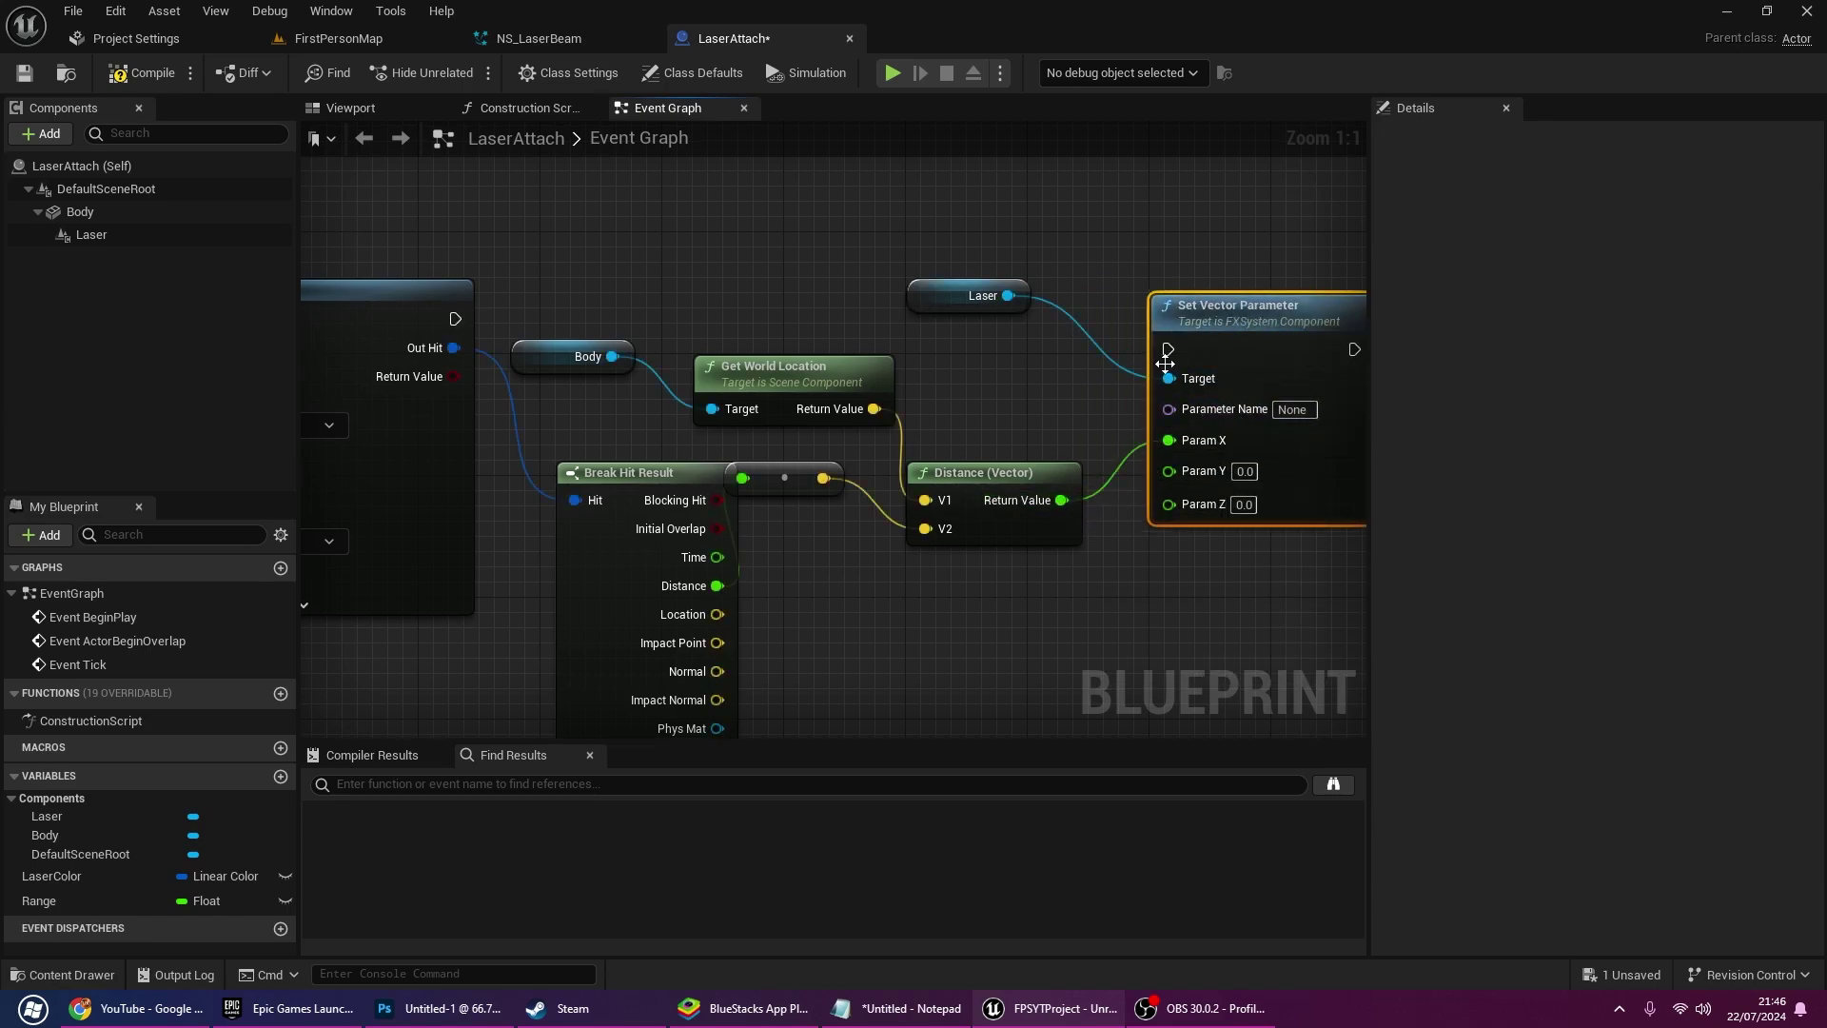
{"action": "left_click_drag", "start_coordinate": [1169, 349], "coordinate": [455, 318]}
{"action": "right_click_drag", "start_coordinate": [983, 322], "coordinate": [896, 284]}
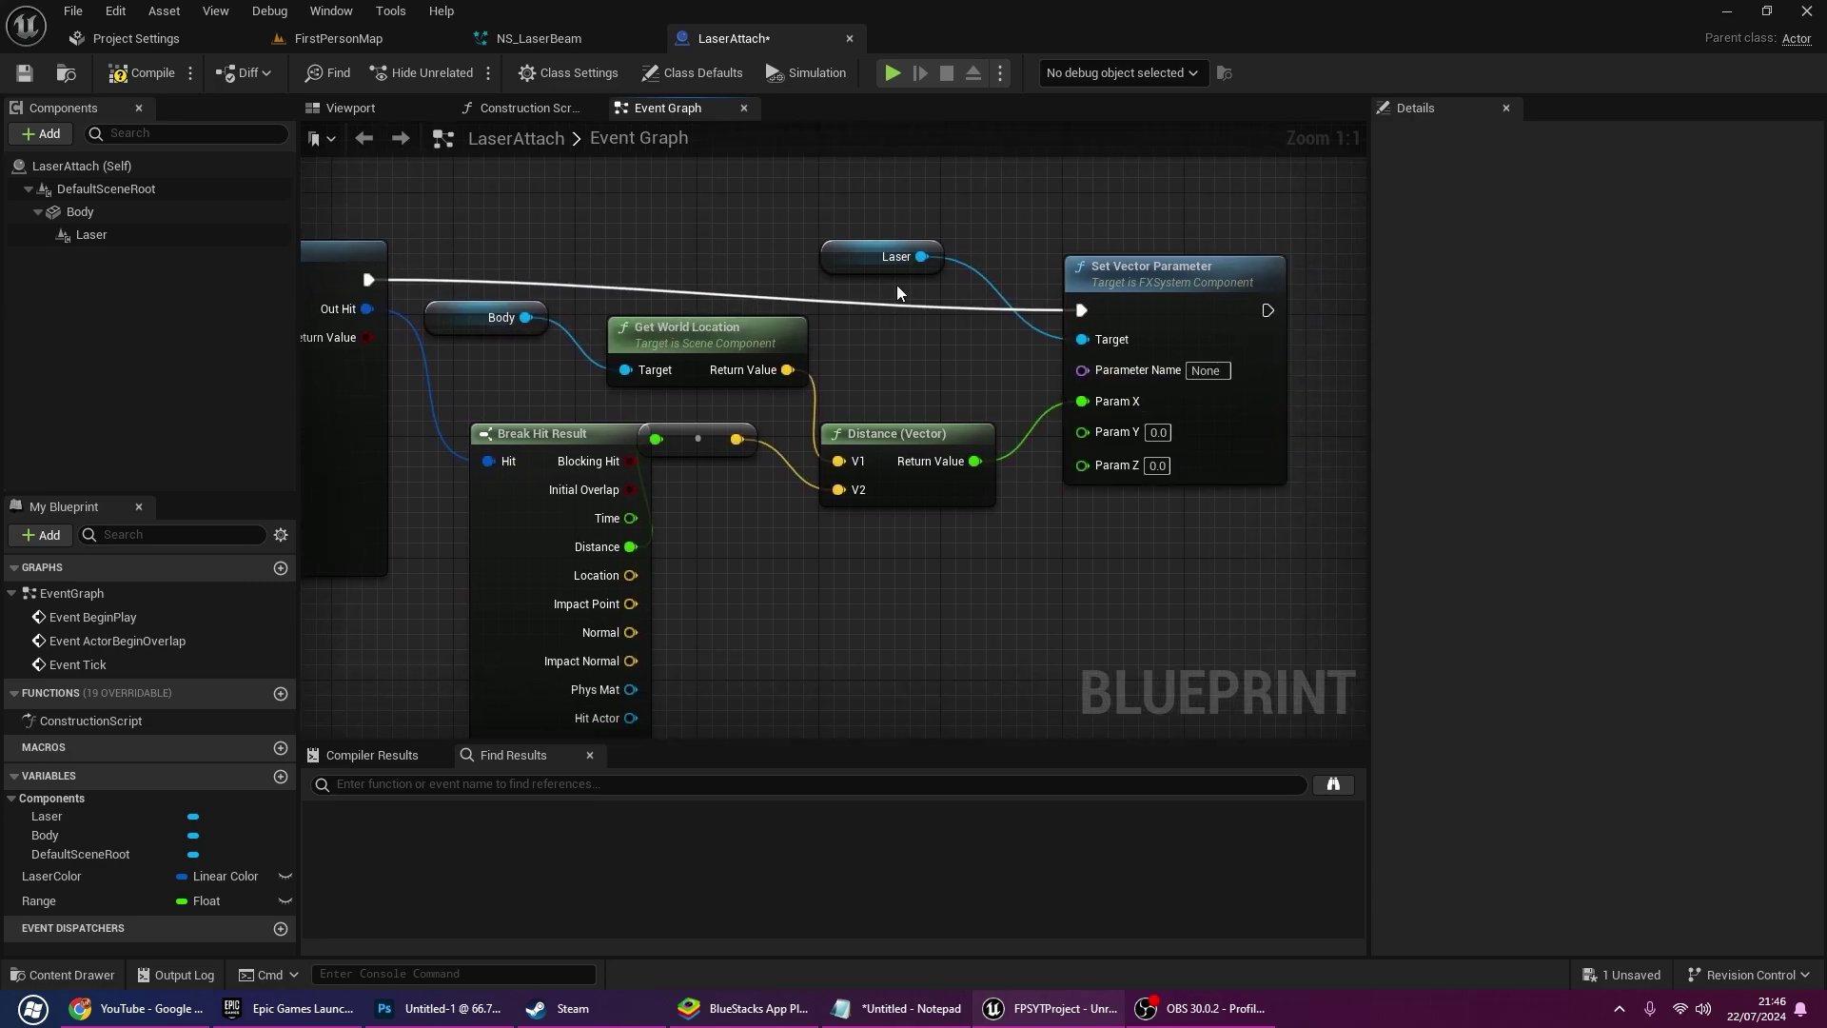
{"action": "left_click_drag", "start_coordinate": [870, 287], "coordinate": [918, 378]}
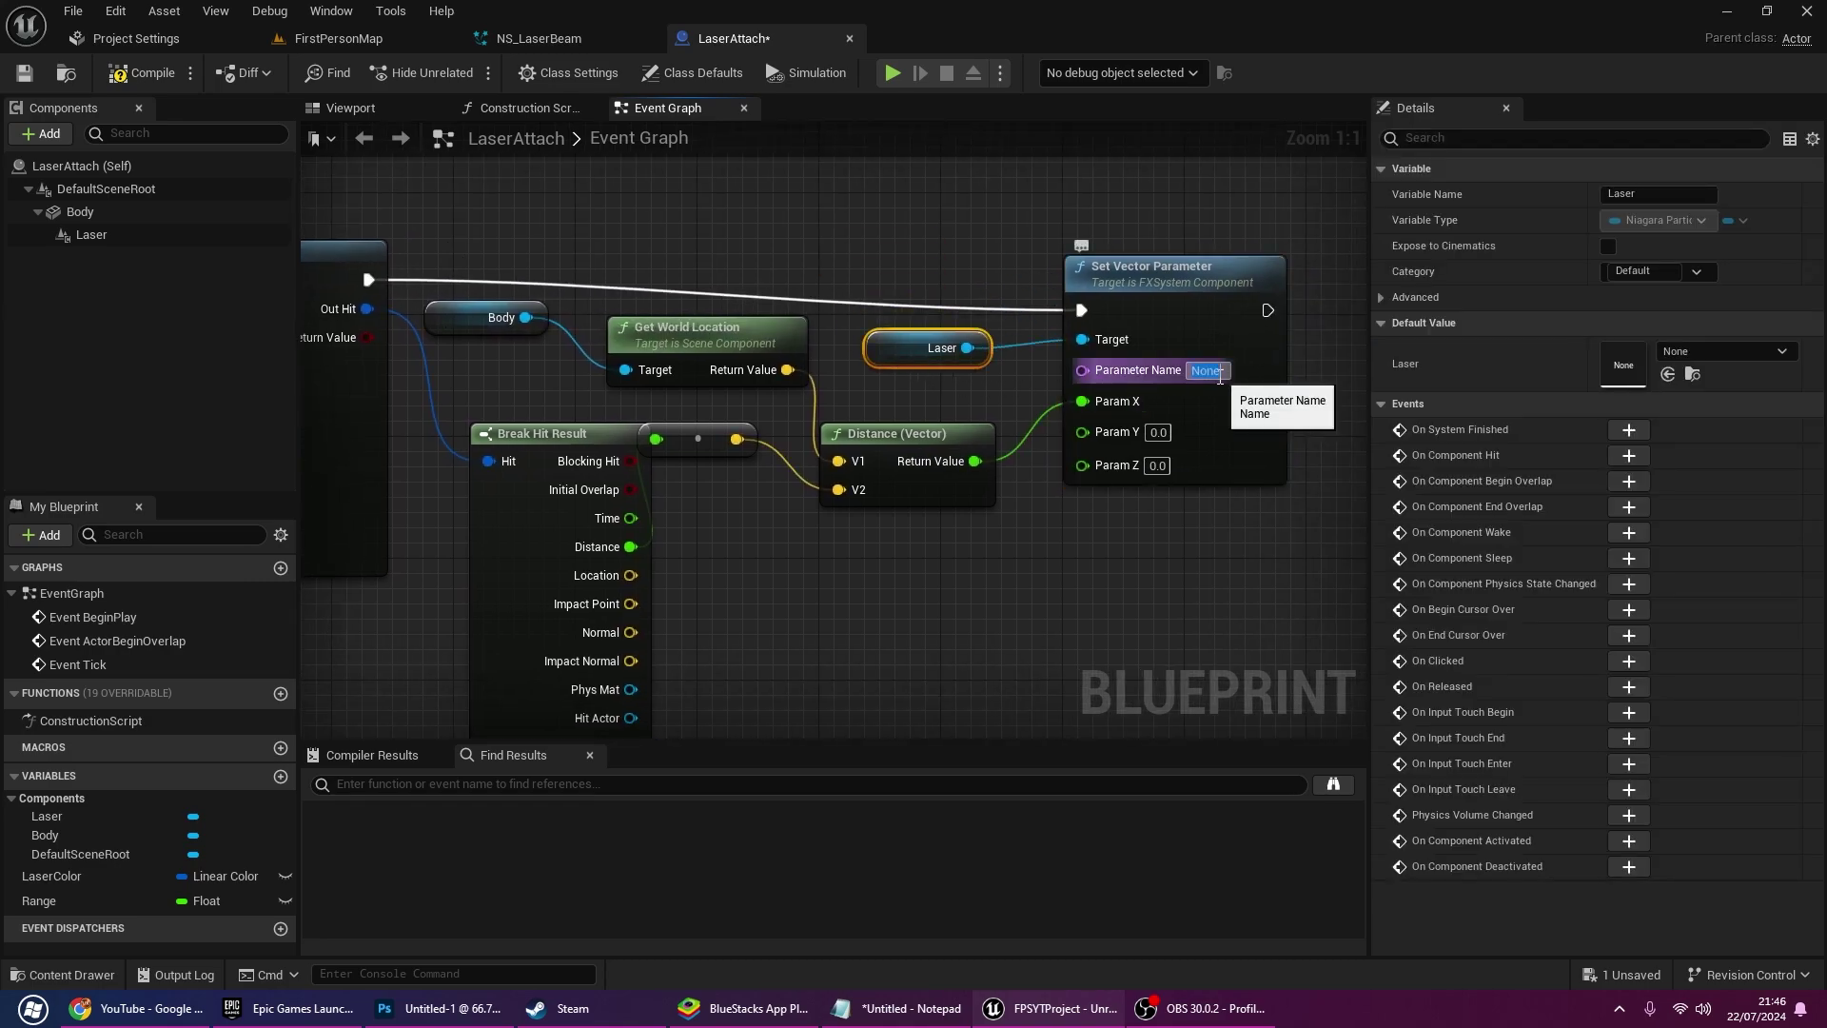
{"action": "type", "text": "Beam End"}
{"action": "key", "text": "Return"}
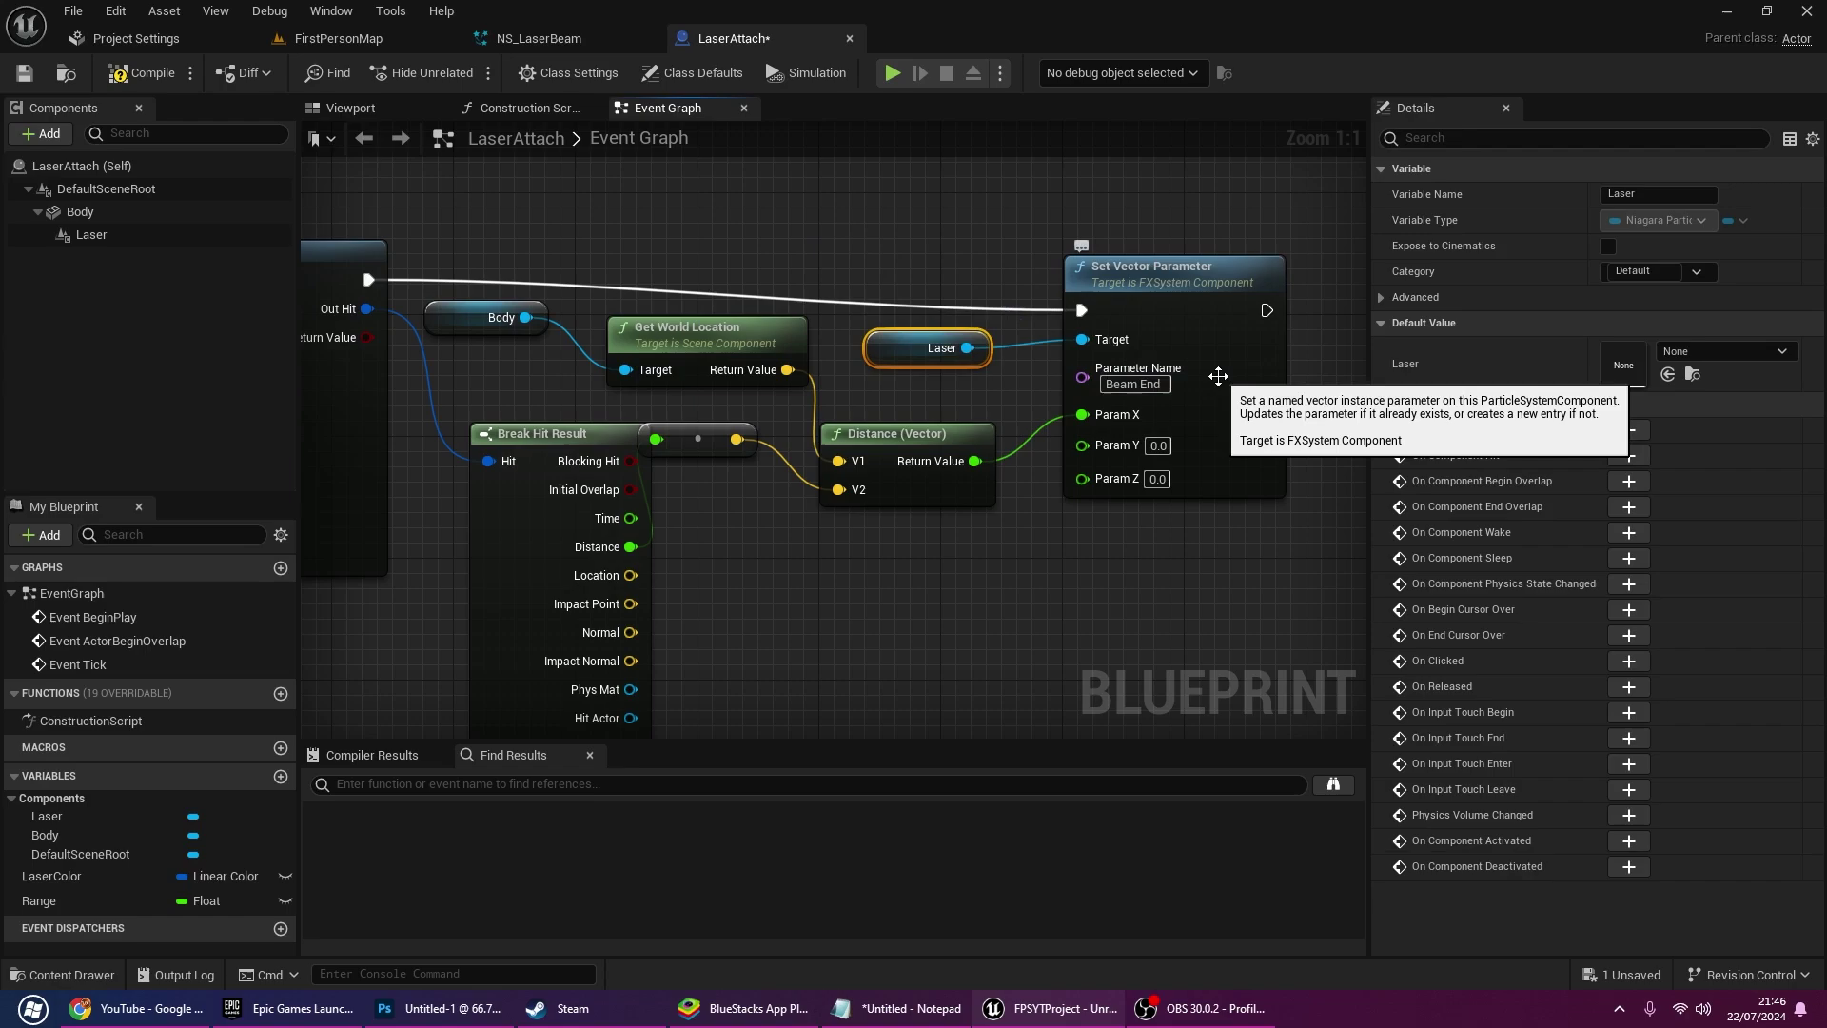
{"action": "scroll", "coordinate": [1218, 376], "scroll_direction": "down", "scroll_amount": 3}
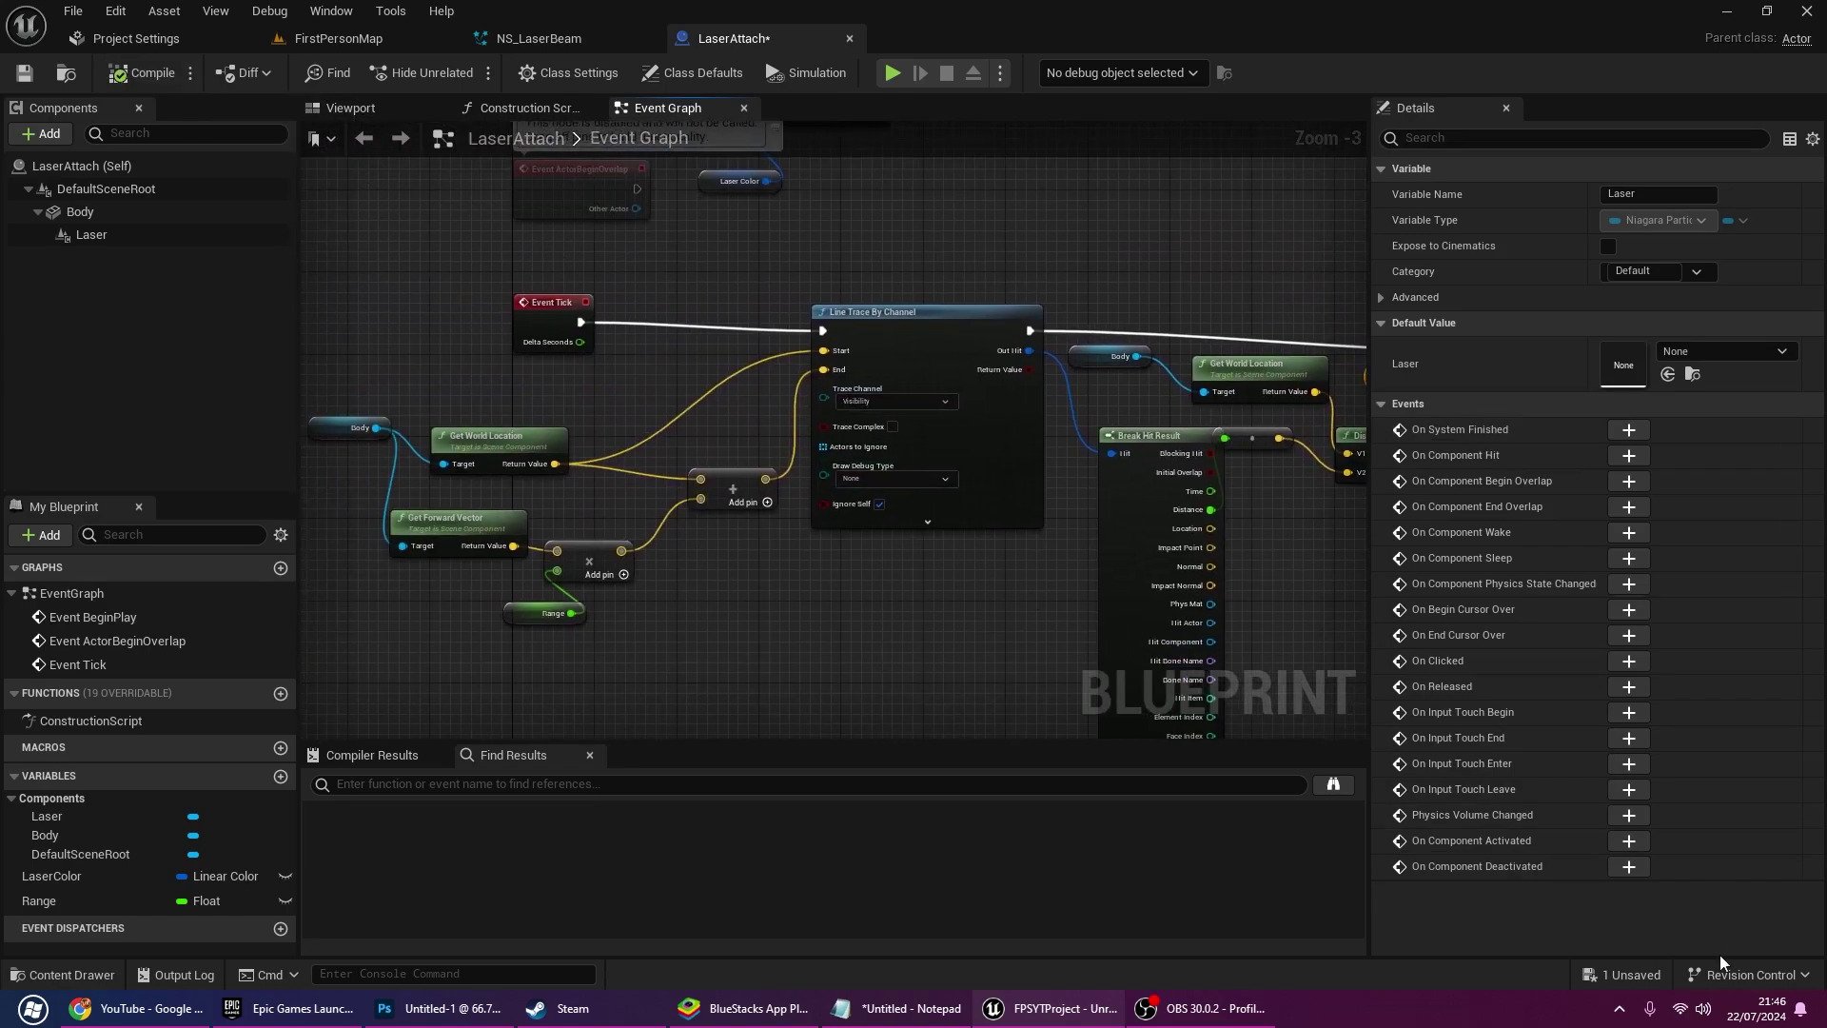
Save the LaserAttach blueprint and open BP_FirstPersonCharacter from the FirstPersonMap level's game mode
{"action": "left_click", "coordinate": [1632, 975]}
{"action": "left_click", "coordinate": [1069, 722]}
{"action": "left_click", "coordinate": [398, 42]}
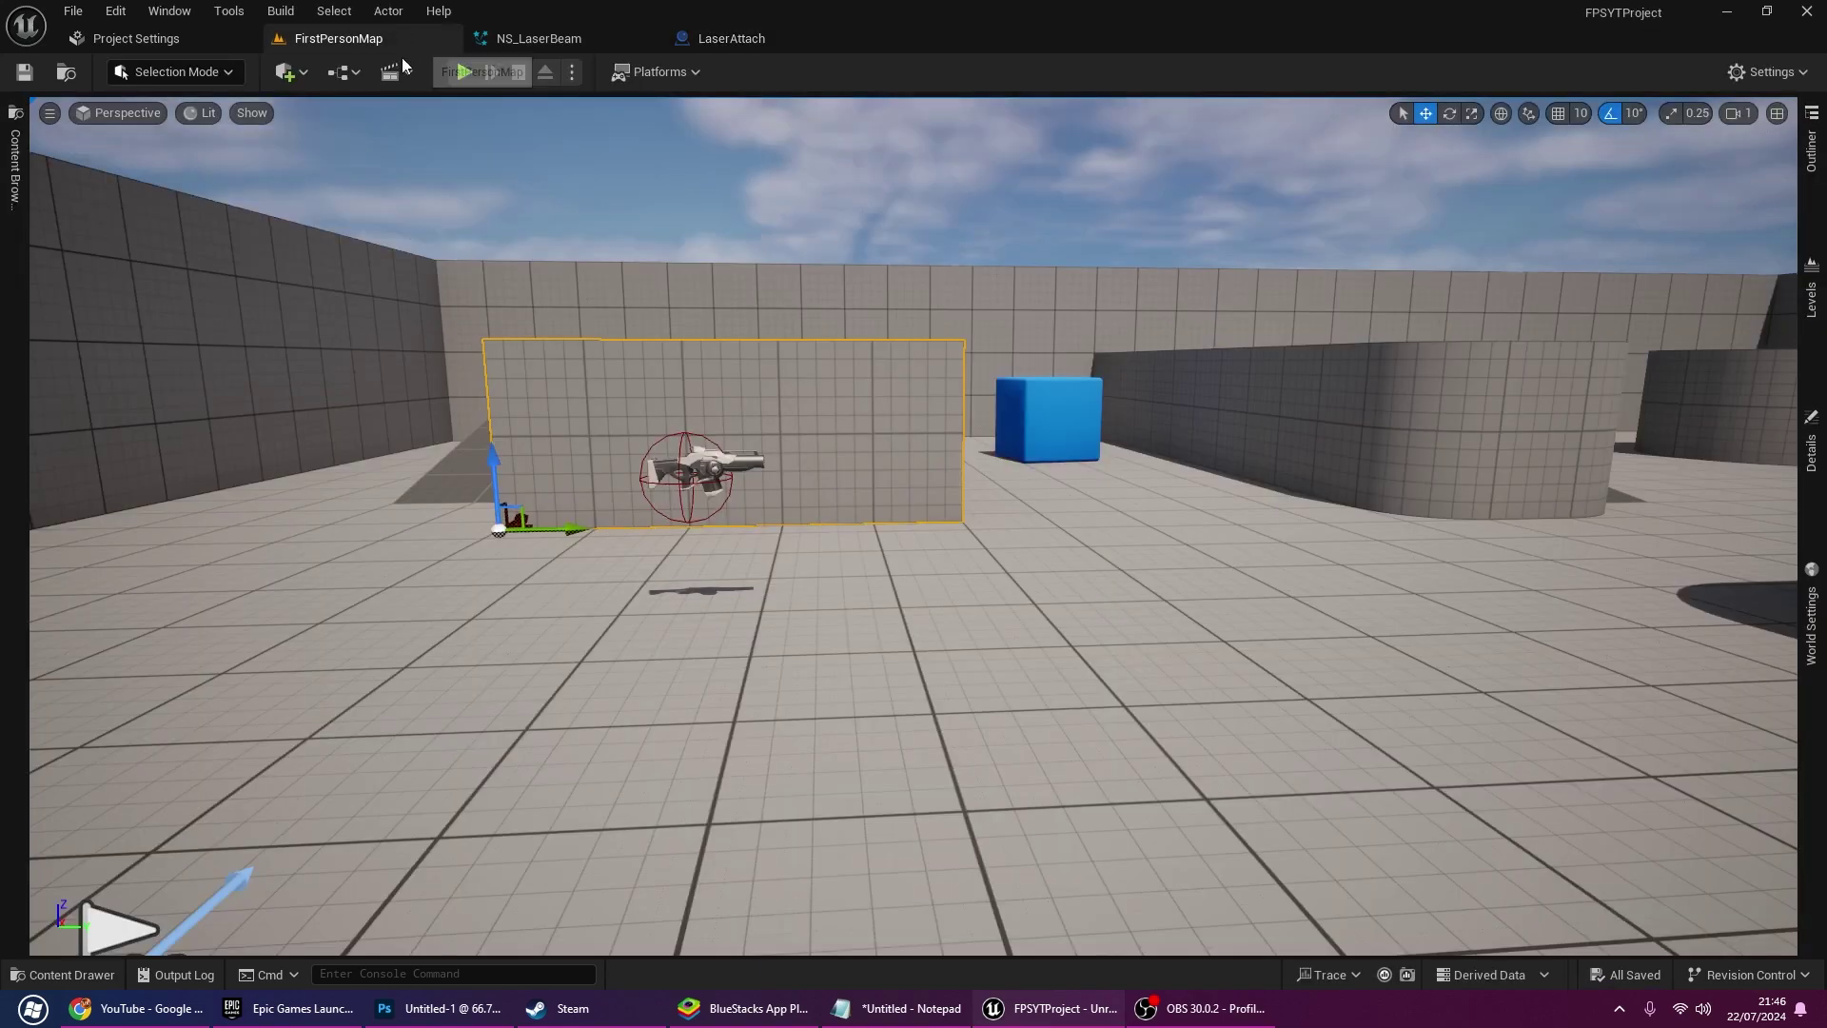
{"action": "left_click", "coordinate": [63, 974]}
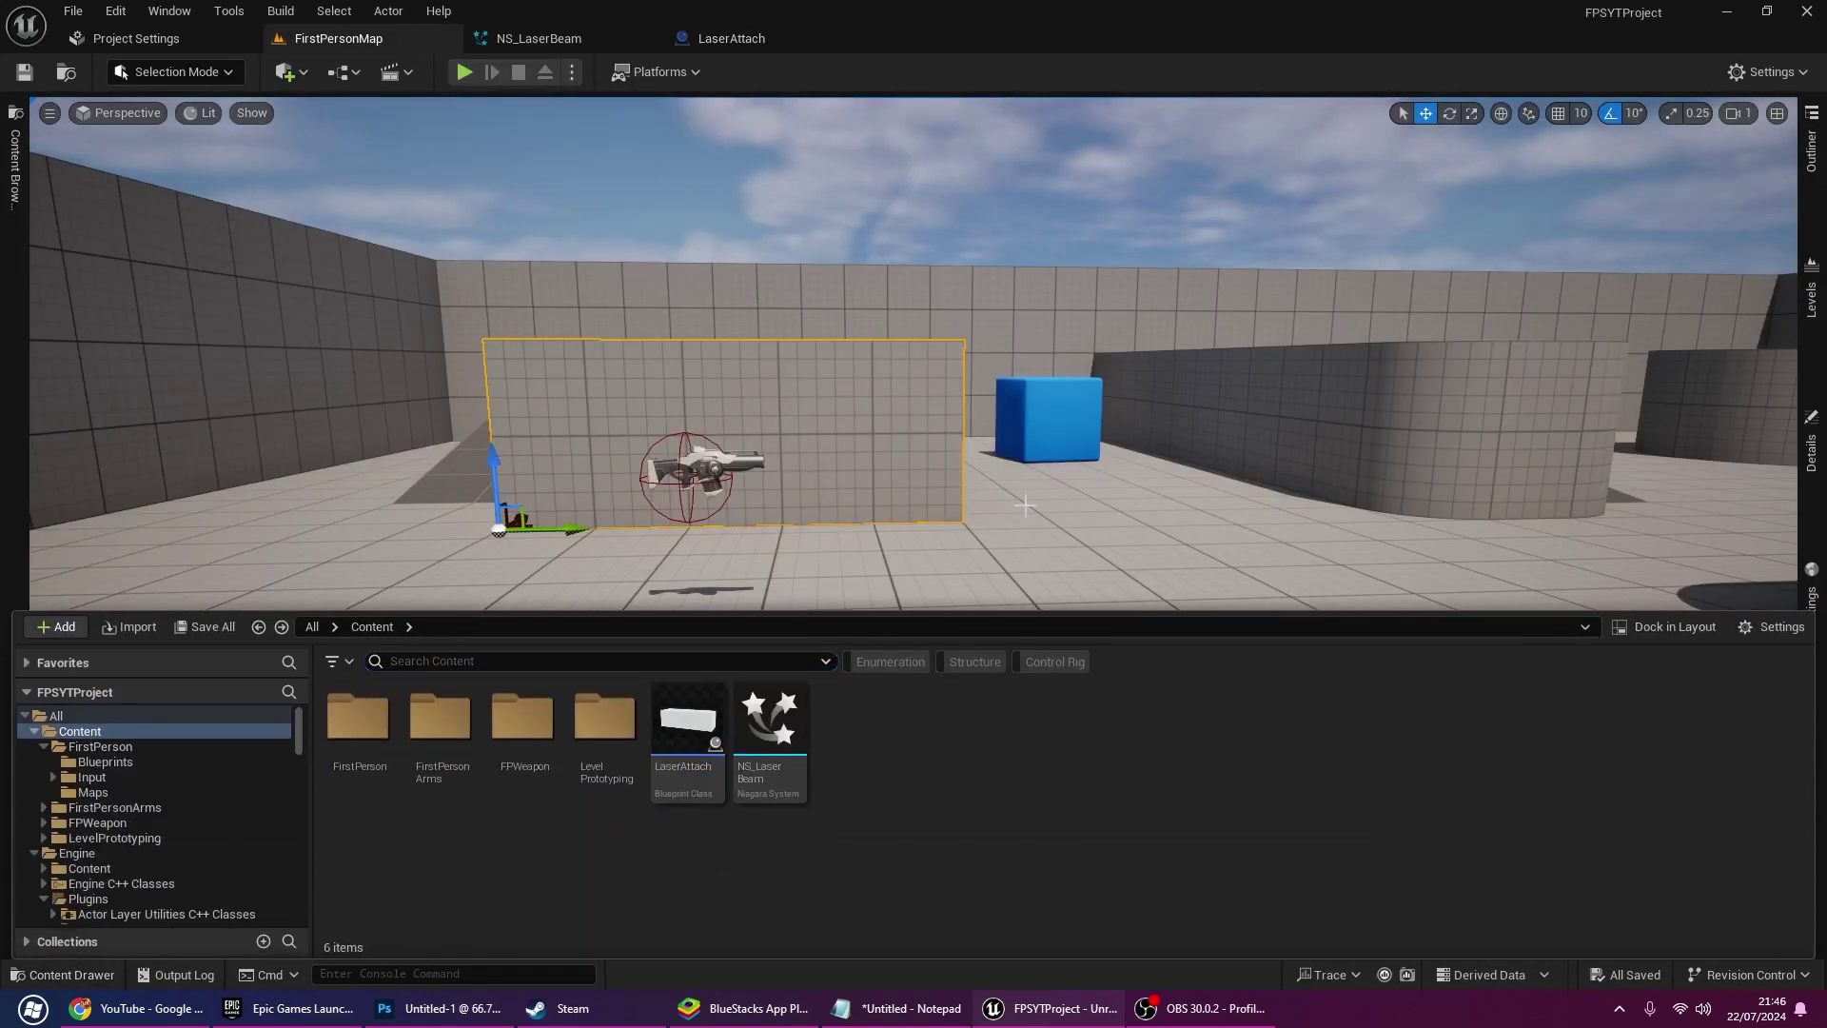
{"action": "left_click_drag", "start_coordinate": [1026, 505], "coordinate": [1295, 488]}
{"action": "left_click", "coordinate": [1820, 473]}
{"action": "left_click", "coordinate": [1811, 624]}
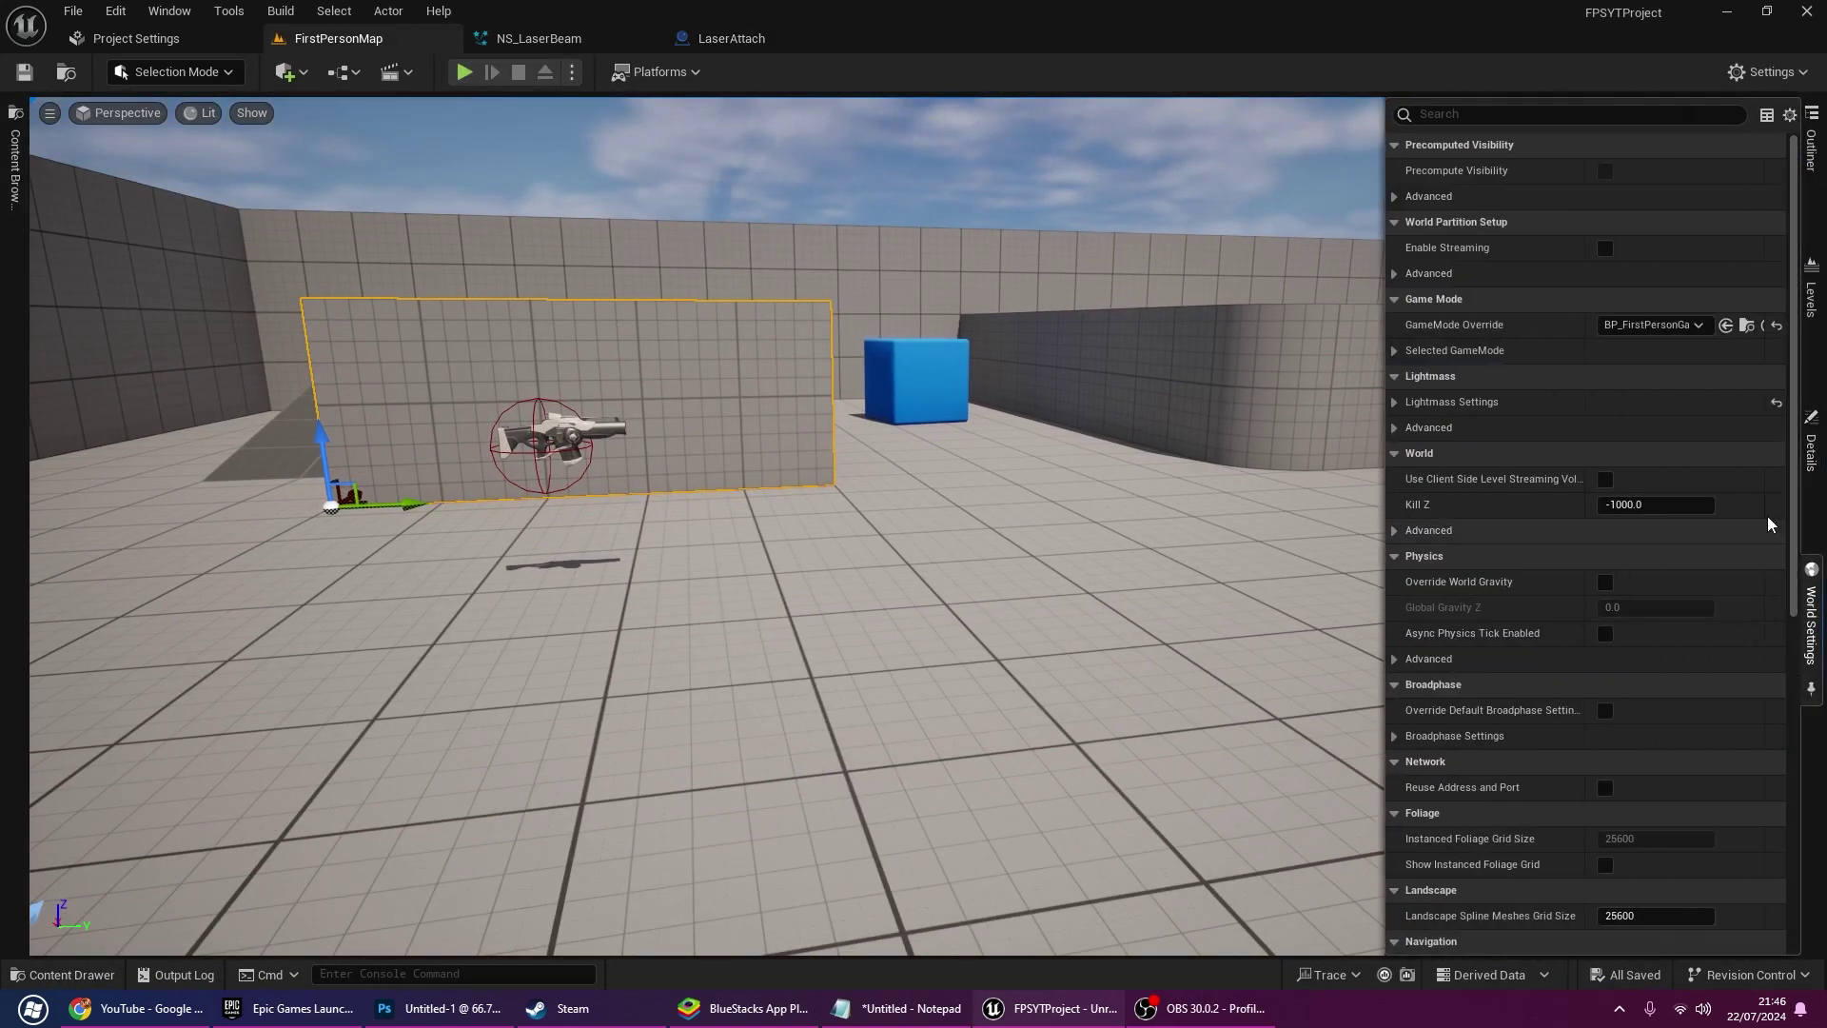
{"action": "left_click", "coordinate": [1406, 354]}
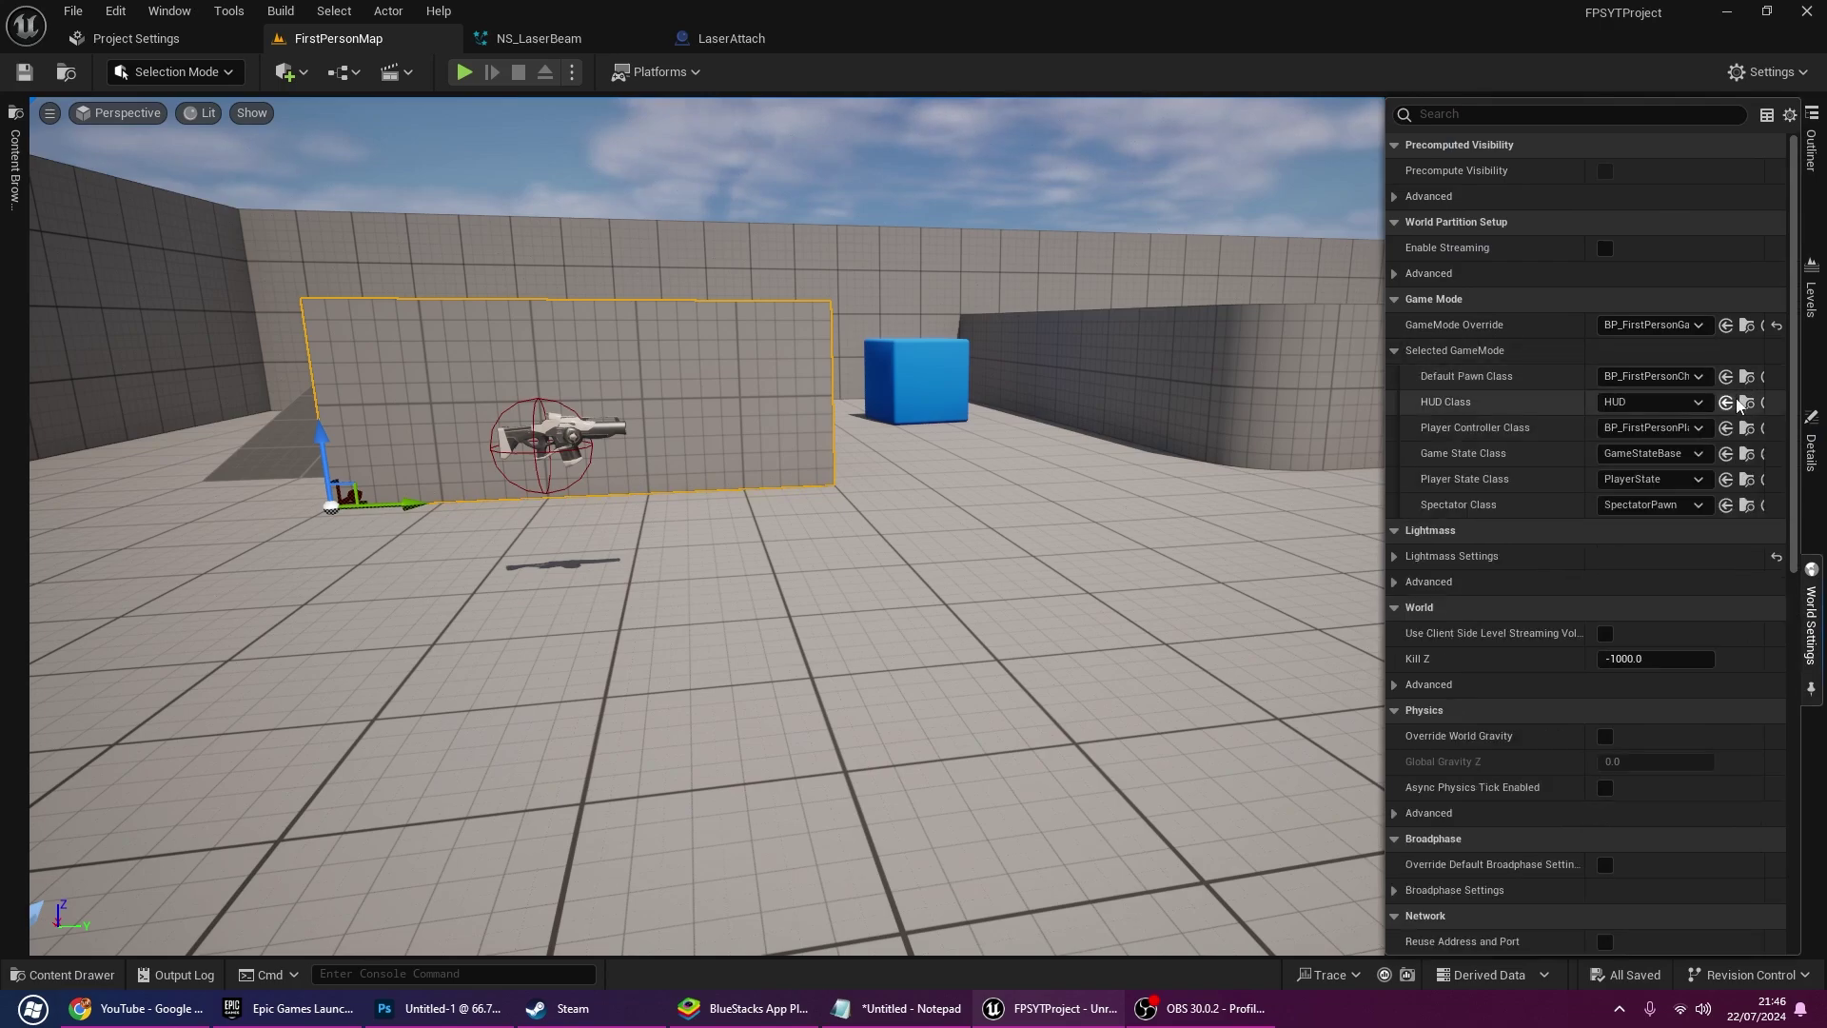
{"action": "key", "text": "ctrl+space"}
{"action": "double_click", "coordinate": [368, 753]}
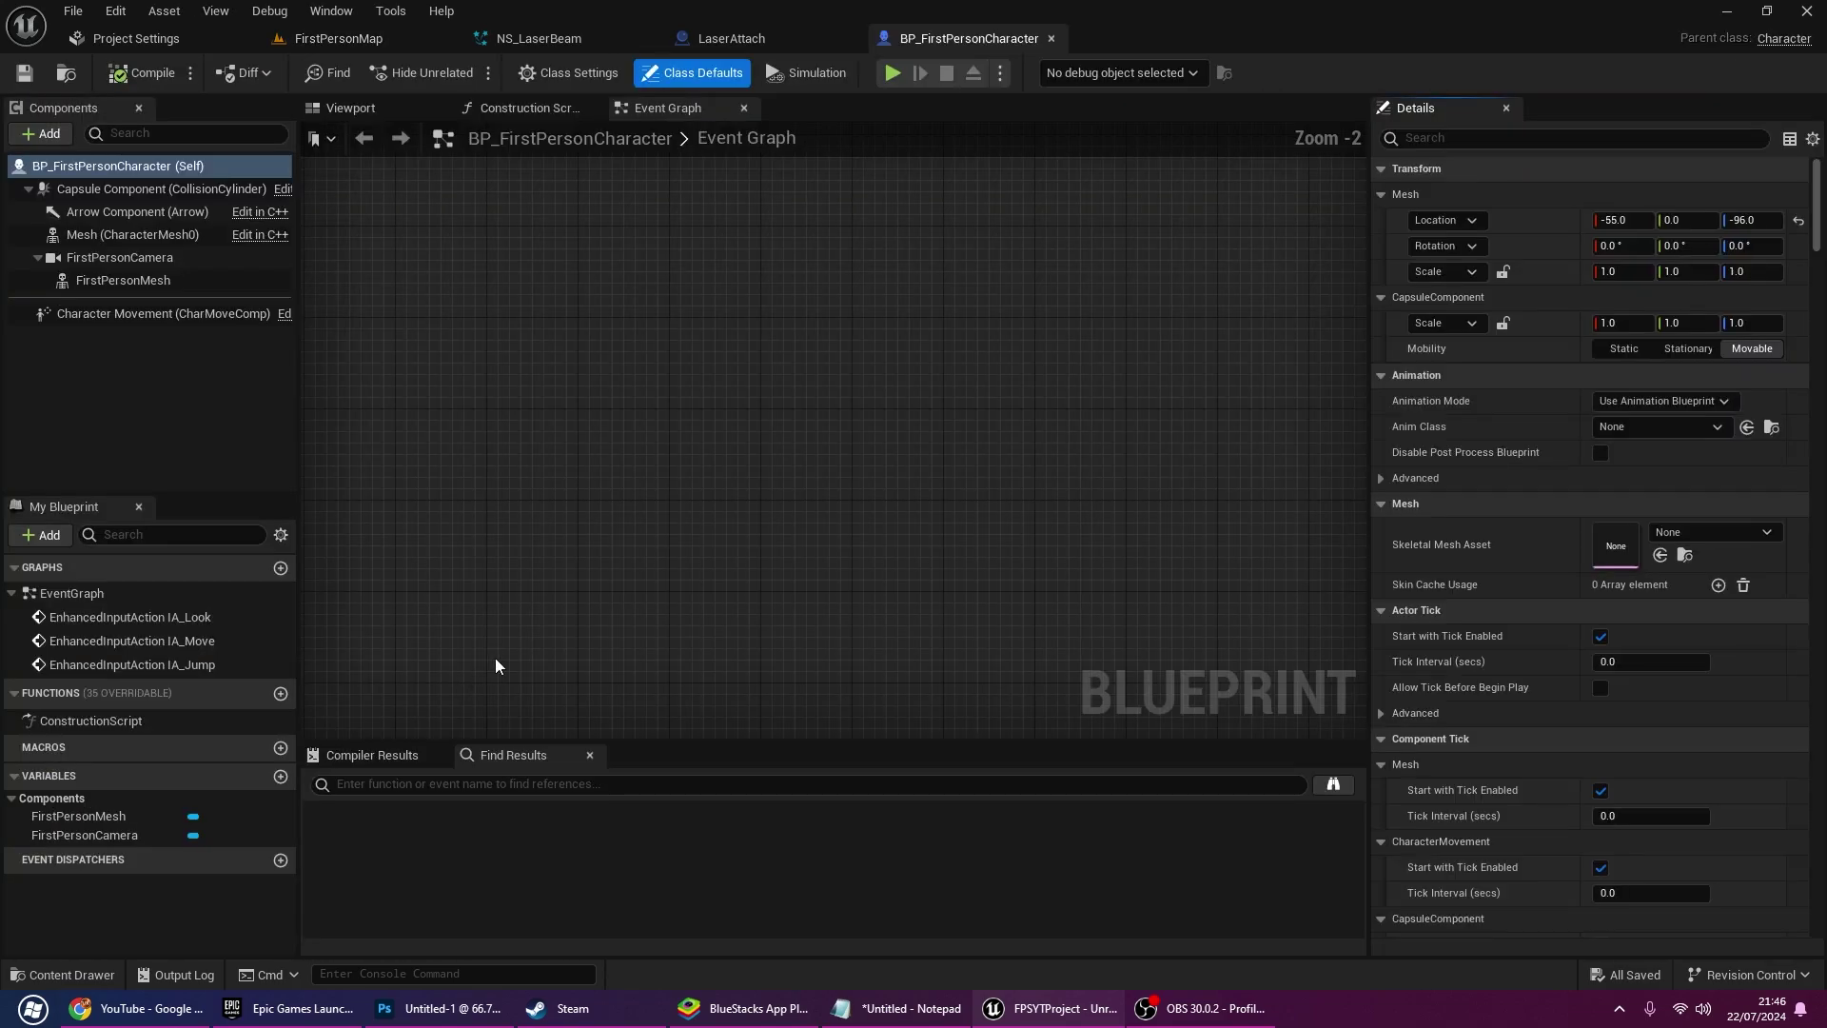
Add a ChildActor component under FirstPersonCamera with its class set to LaserAttach
{"action": "left_click", "coordinate": [321, 110]}
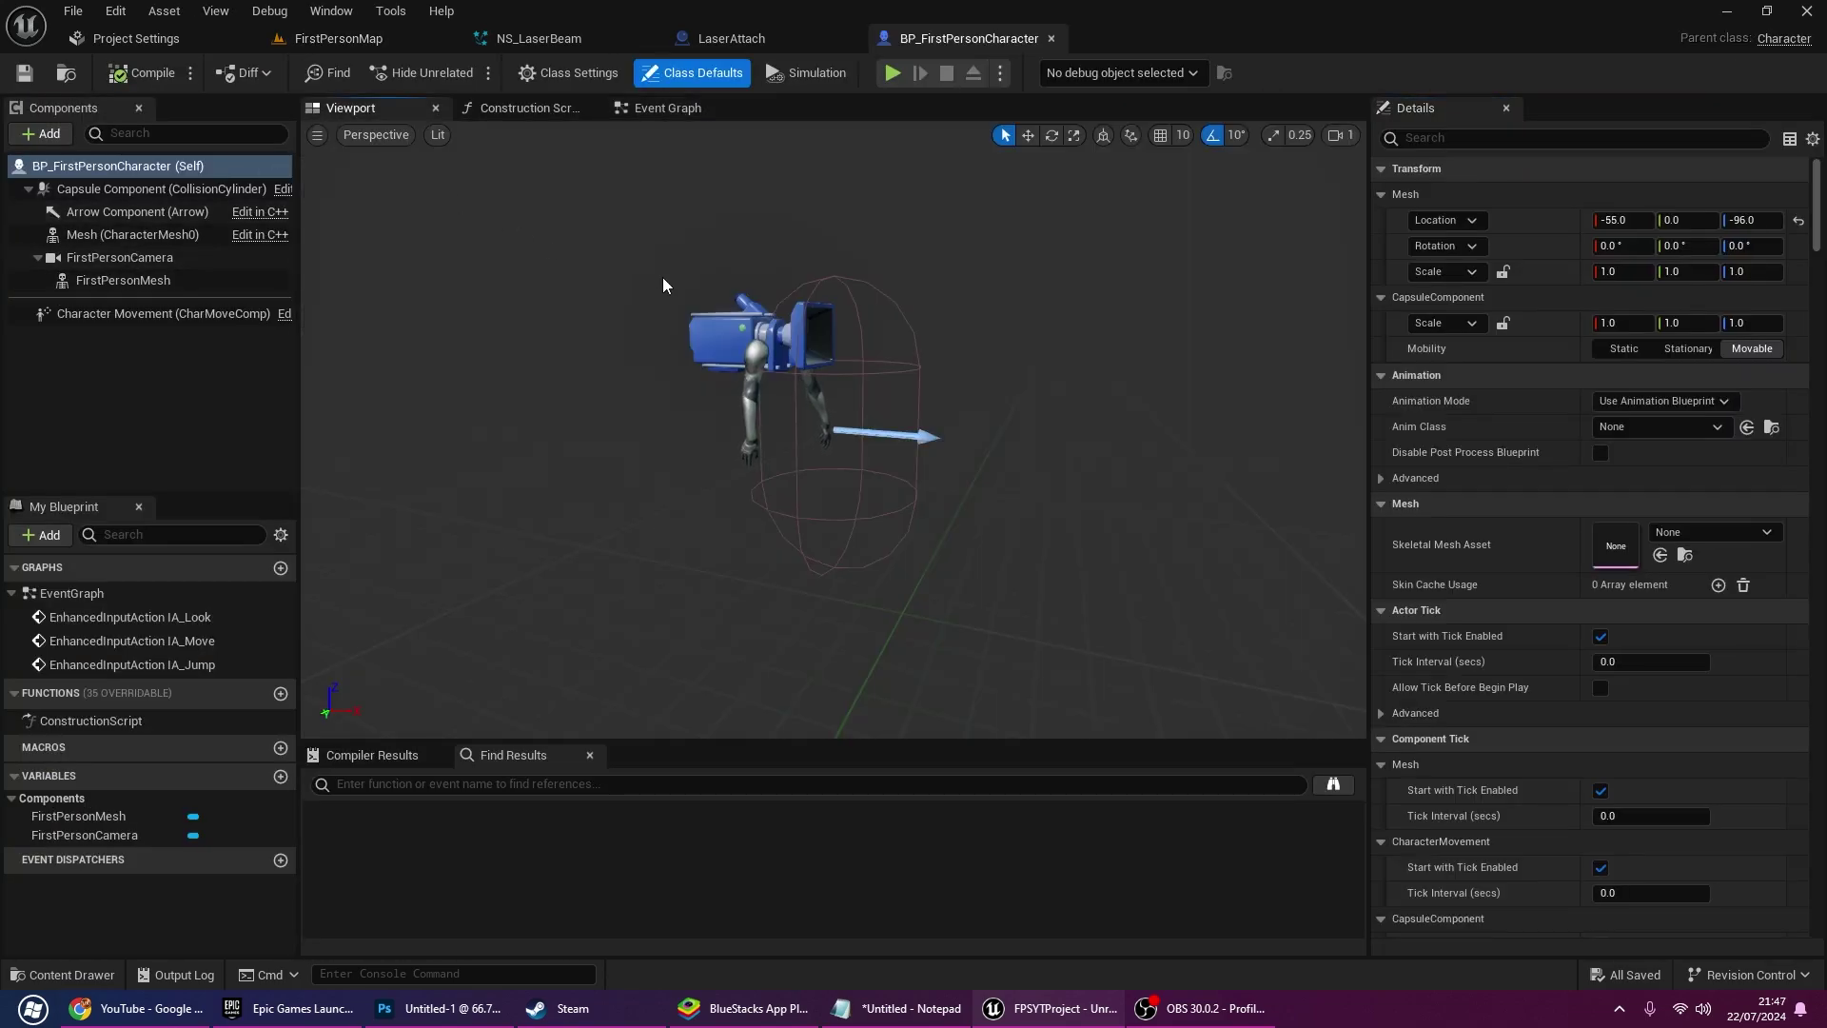
{"action": "left_click", "coordinate": [118, 256]}
{"action": "left_click", "coordinate": [55, 139]}
{"action": "type", "text": "la"}
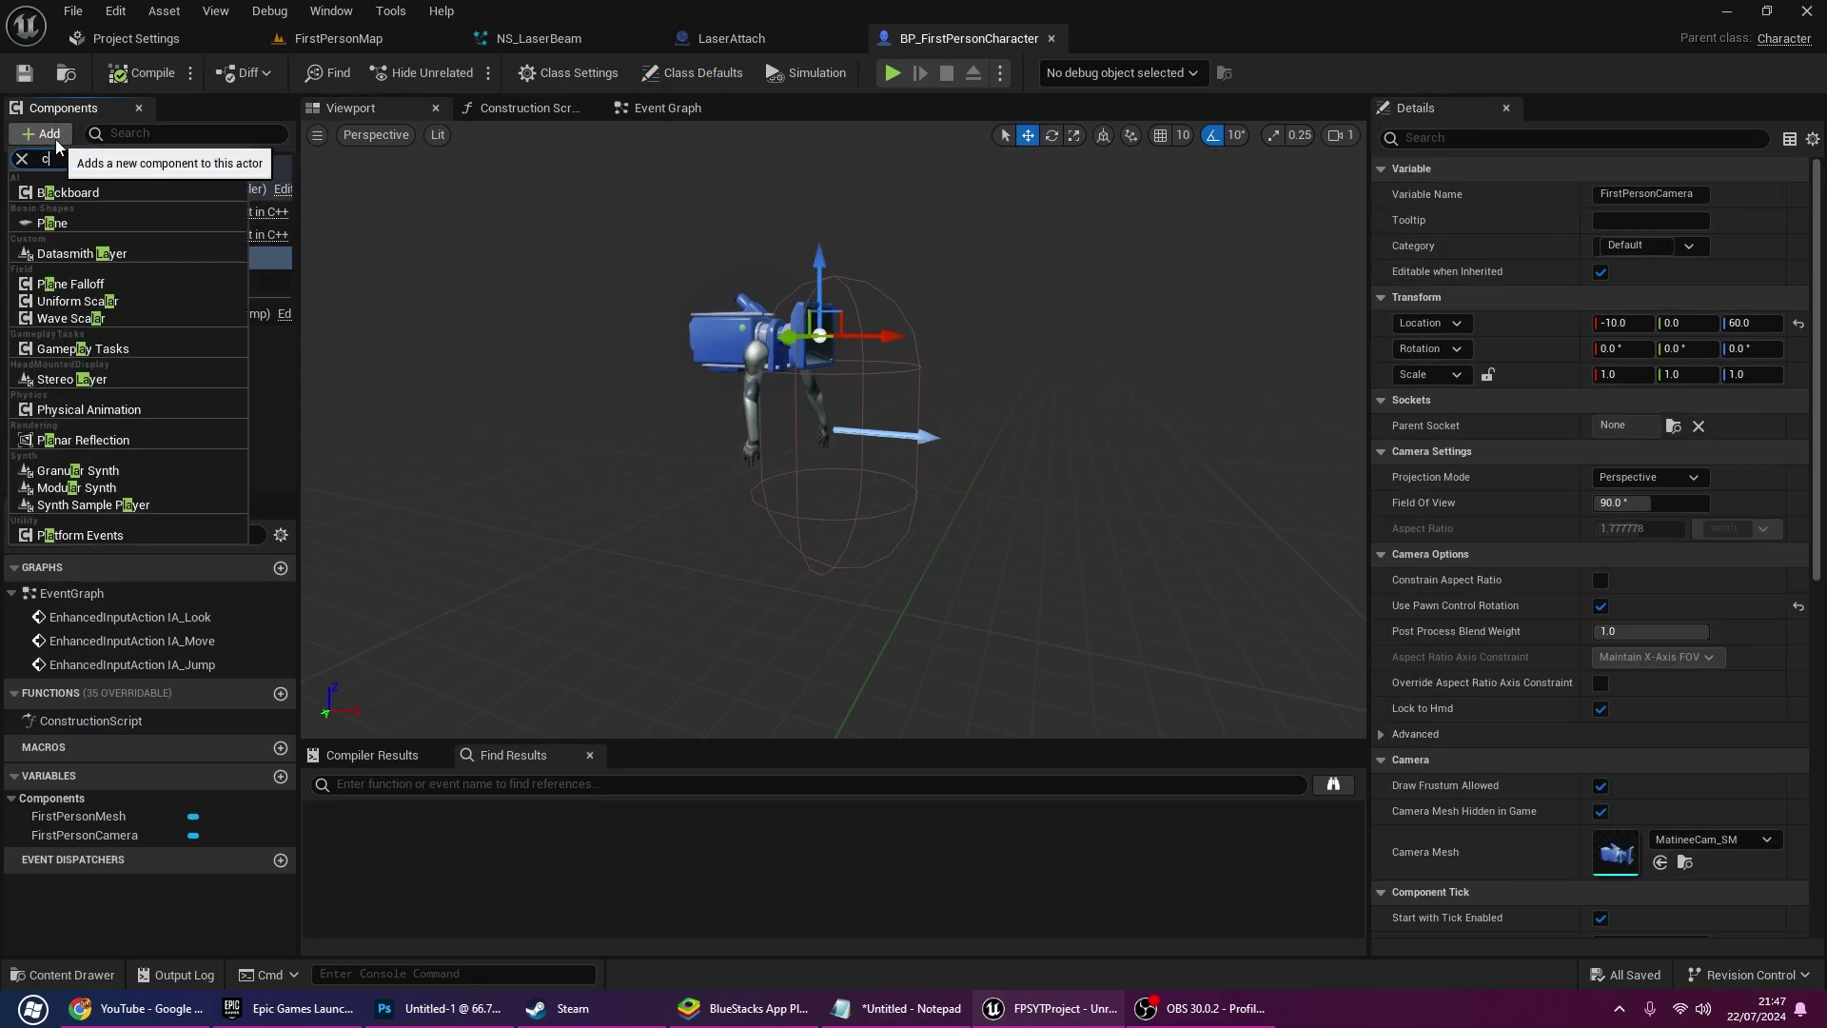
{"action": "type", "text": "hild"}
{"action": "left_click", "coordinate": [106, 200]}
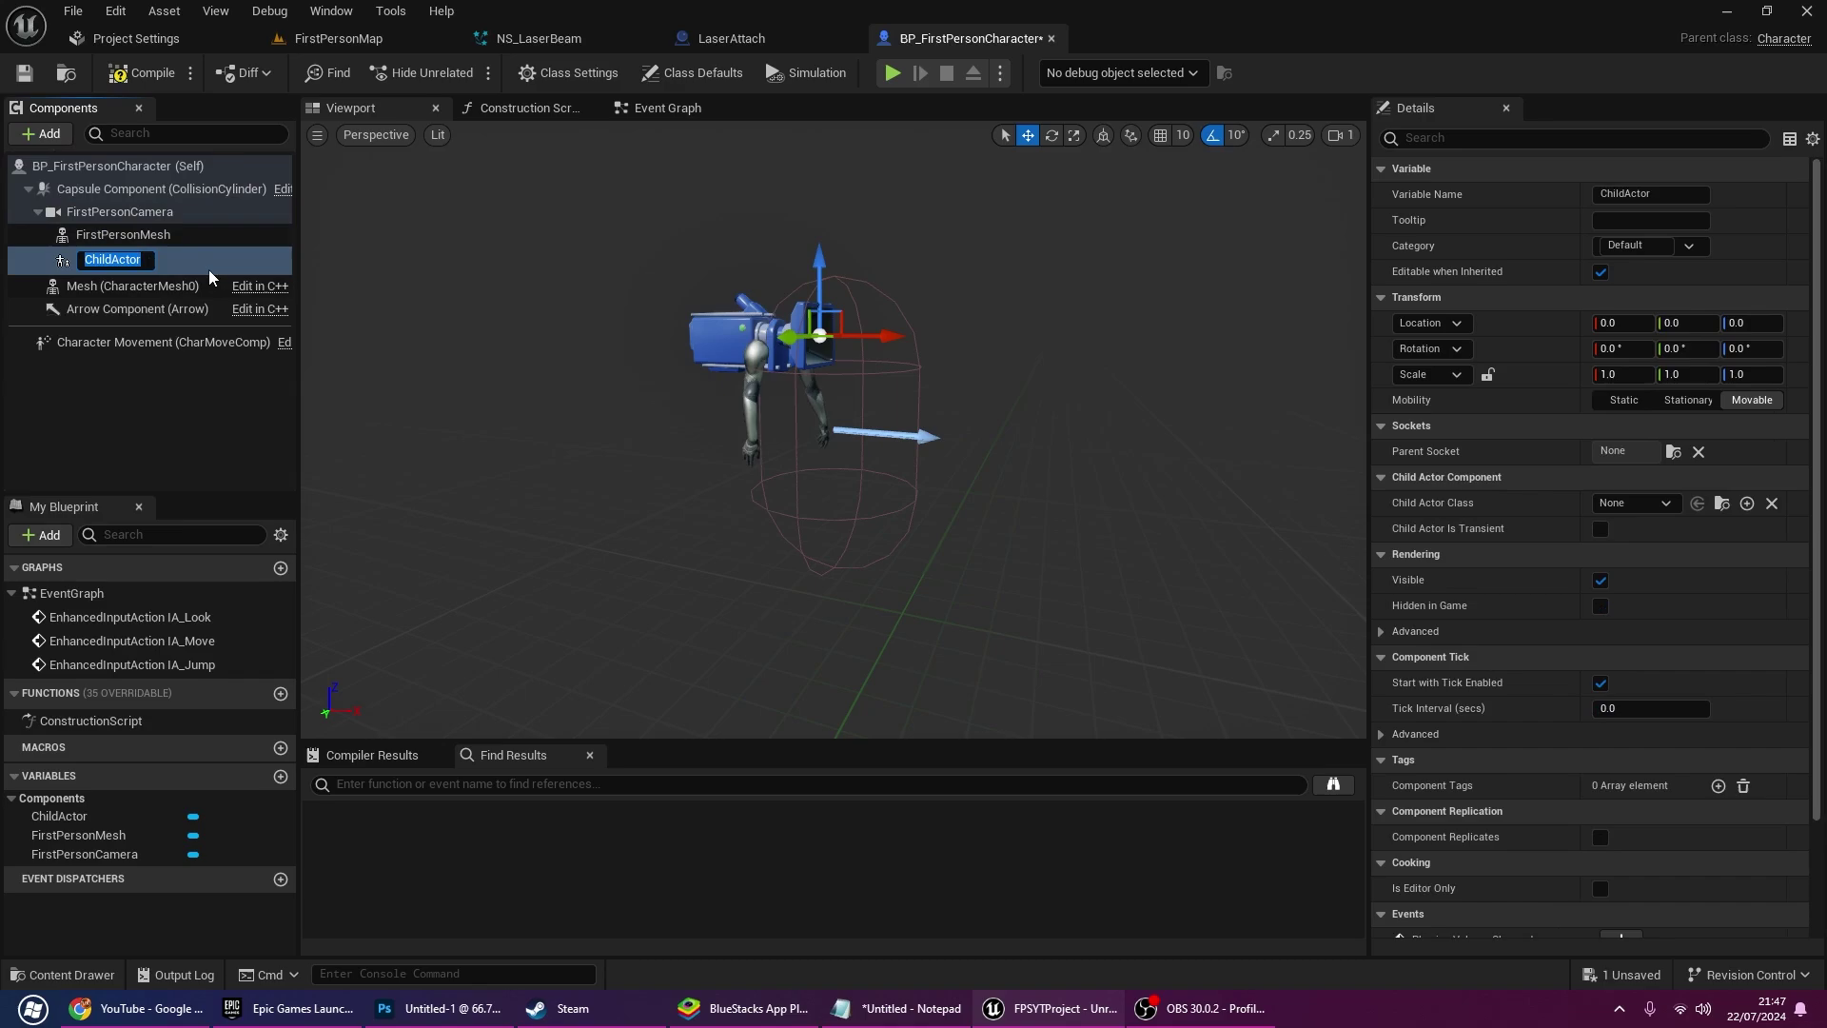
{"action": "key", "text": "Return"}
{"action": "left_click", "coordinate": [1651, 509]}
{"action": "type", "text": "laser"}
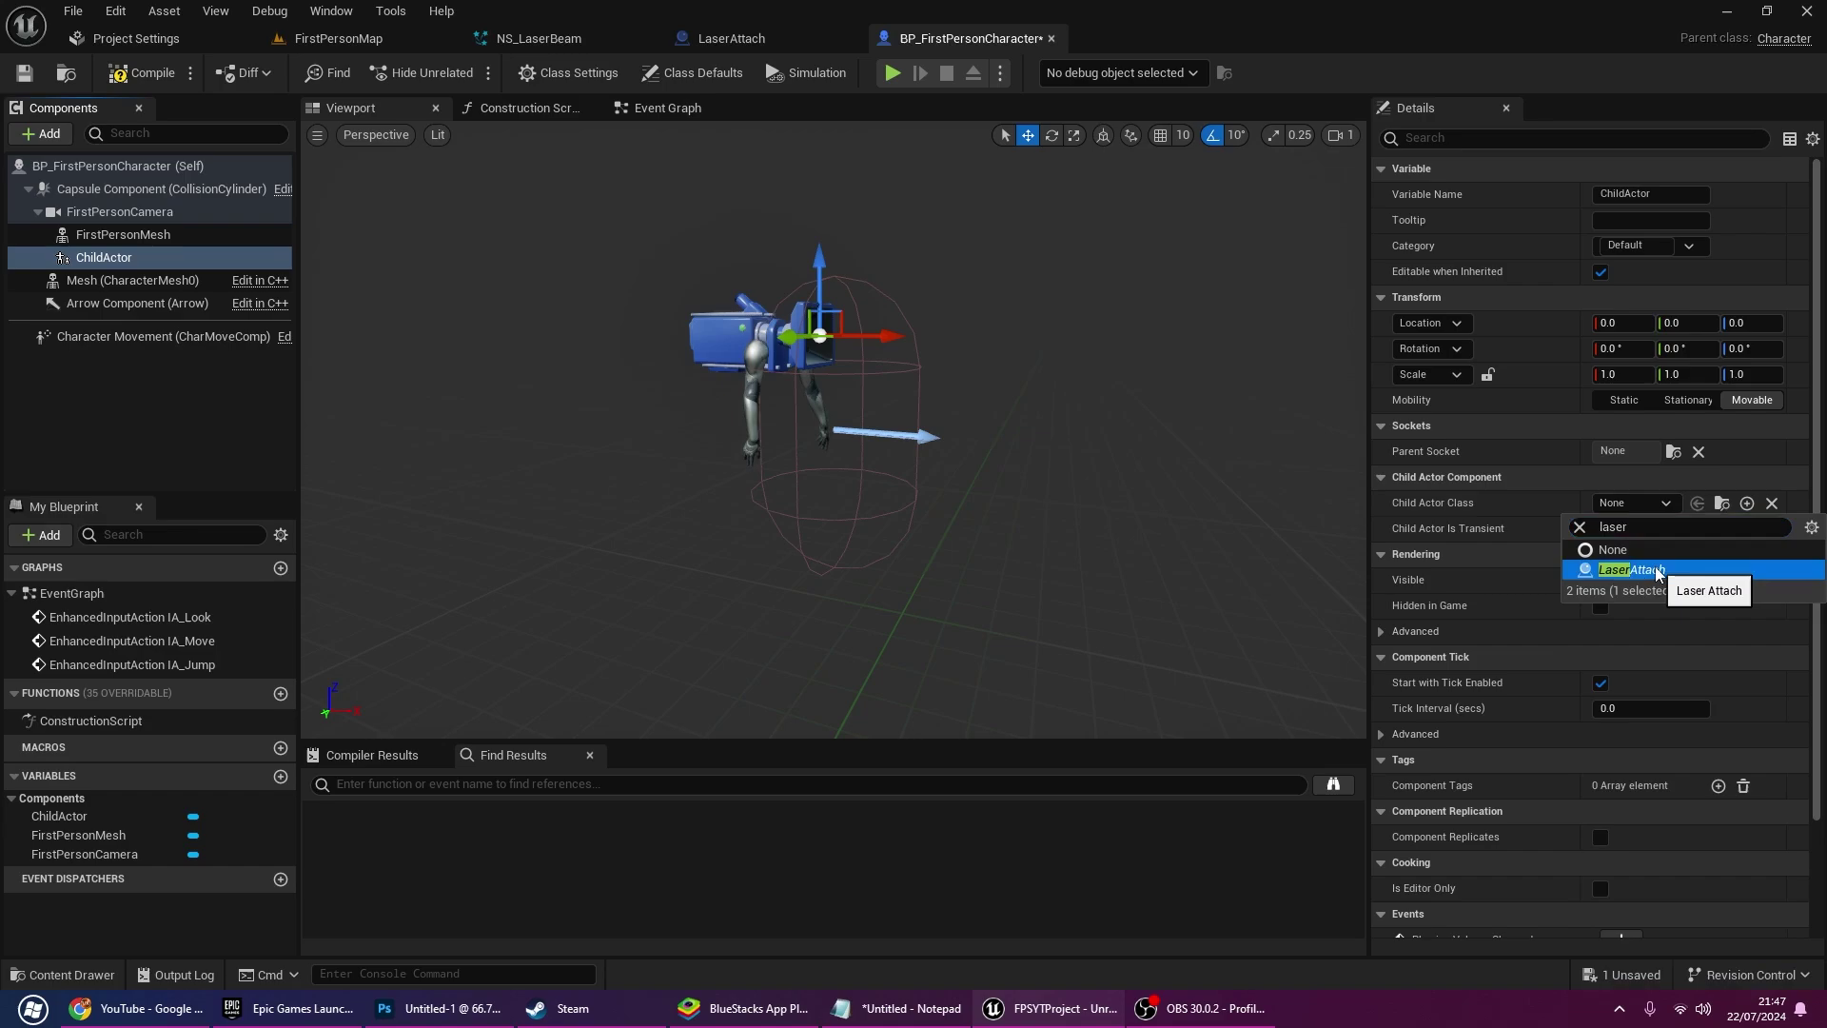
{"action": "left_click", "coordinate": [1639, 571]}
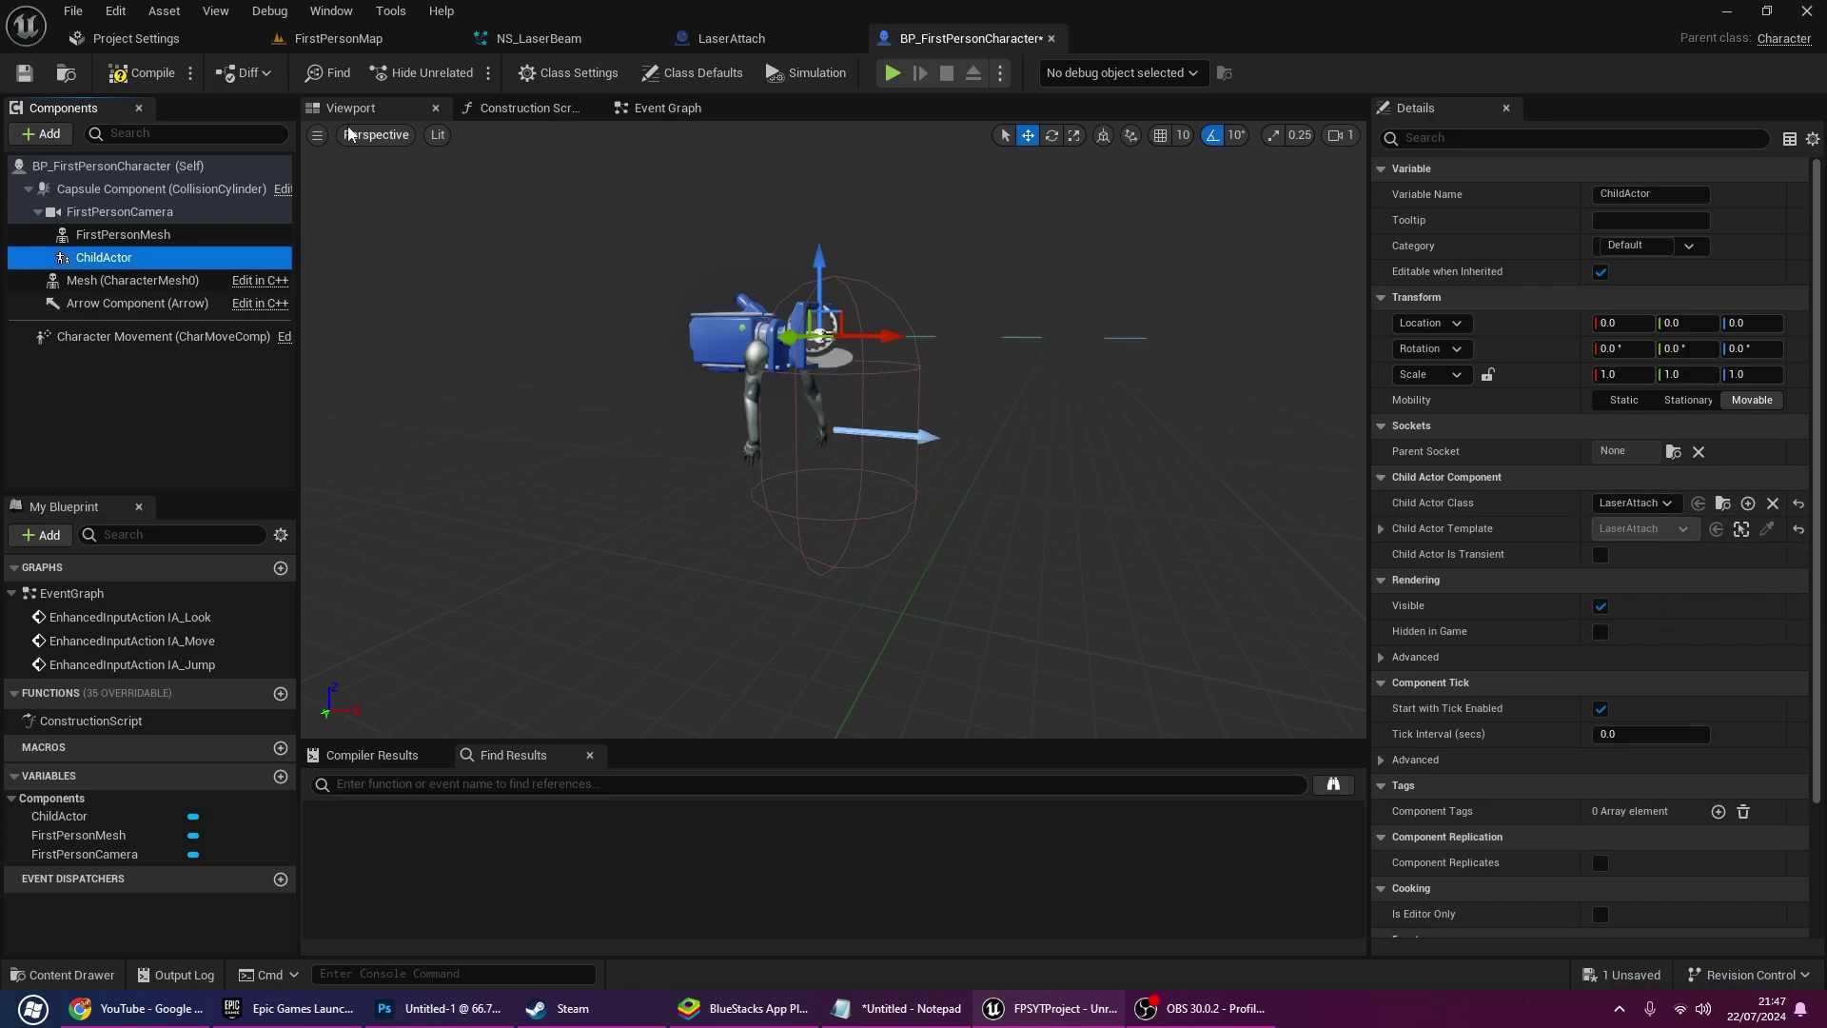
Lower the attached laser device slightly on Z
{"action": "key", "text": "f"}
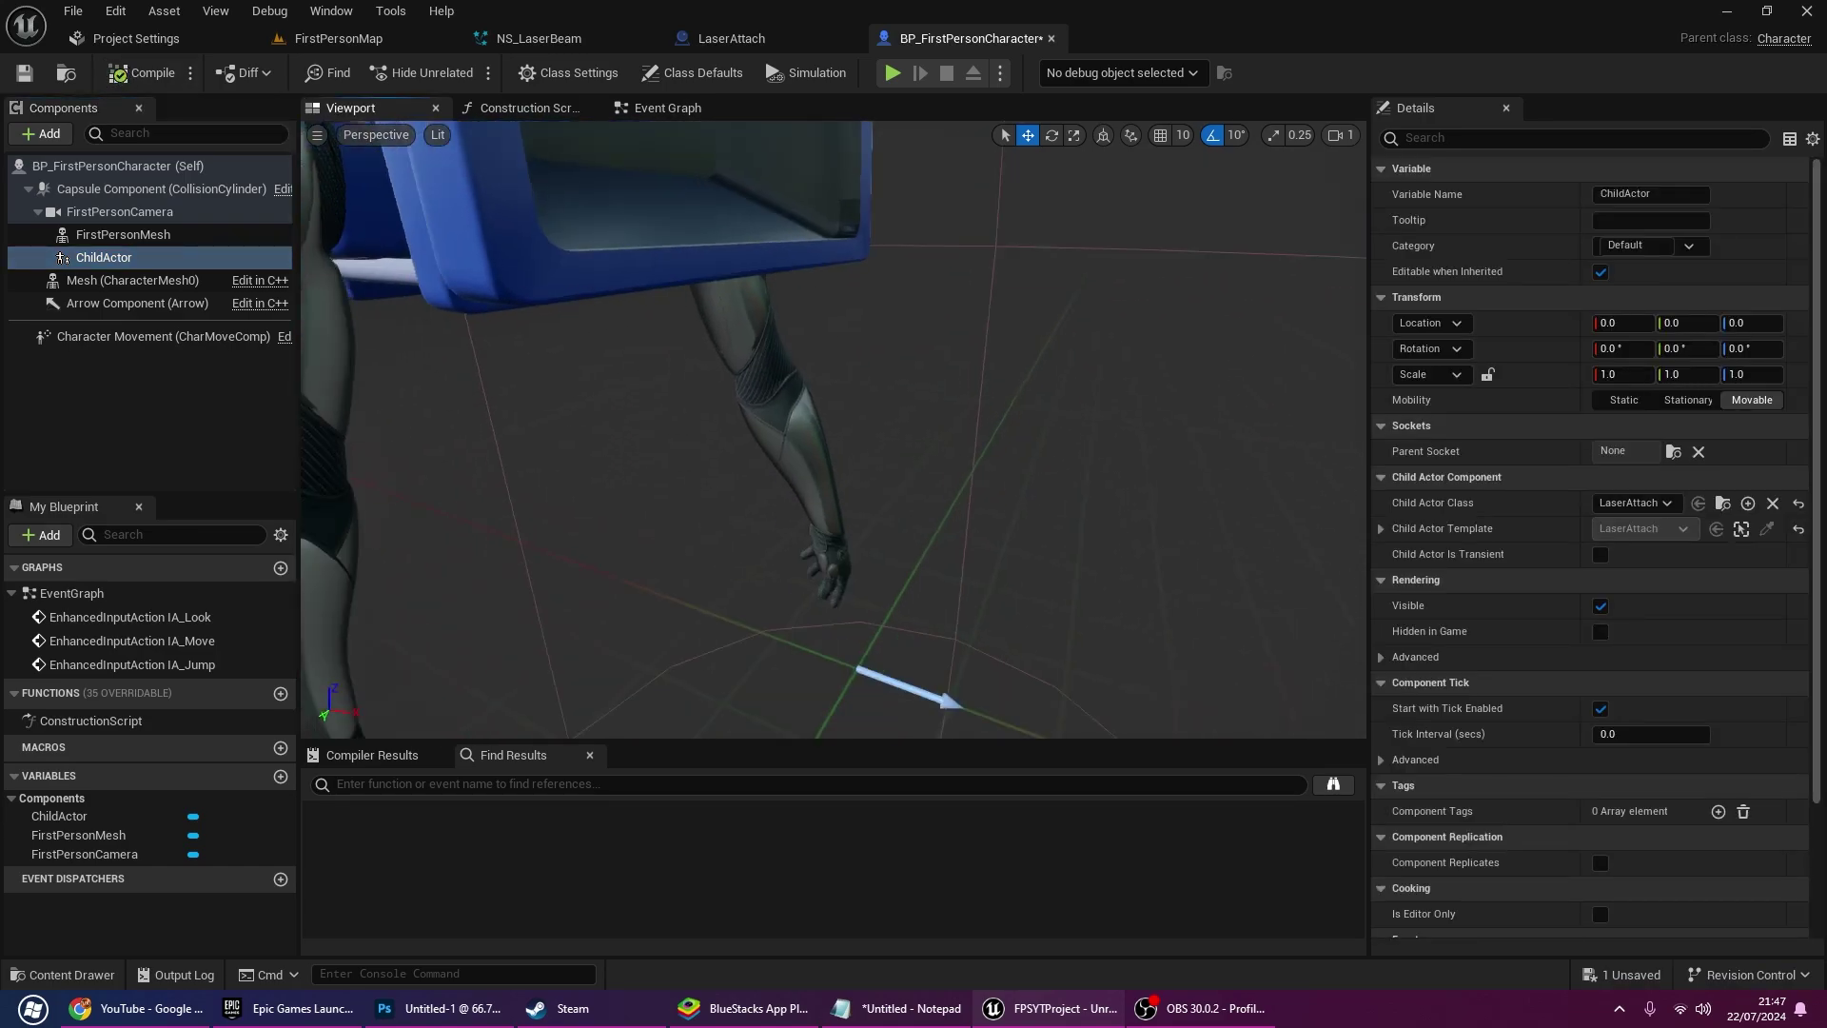
{"action": "scroll", "coordinate": [818, 276], "scroll_direction": "up", "scroll_amount": 3}
{"action": "left_click_drag", "start_coordinate": [825, 257], "coordinate": [825, 283]}
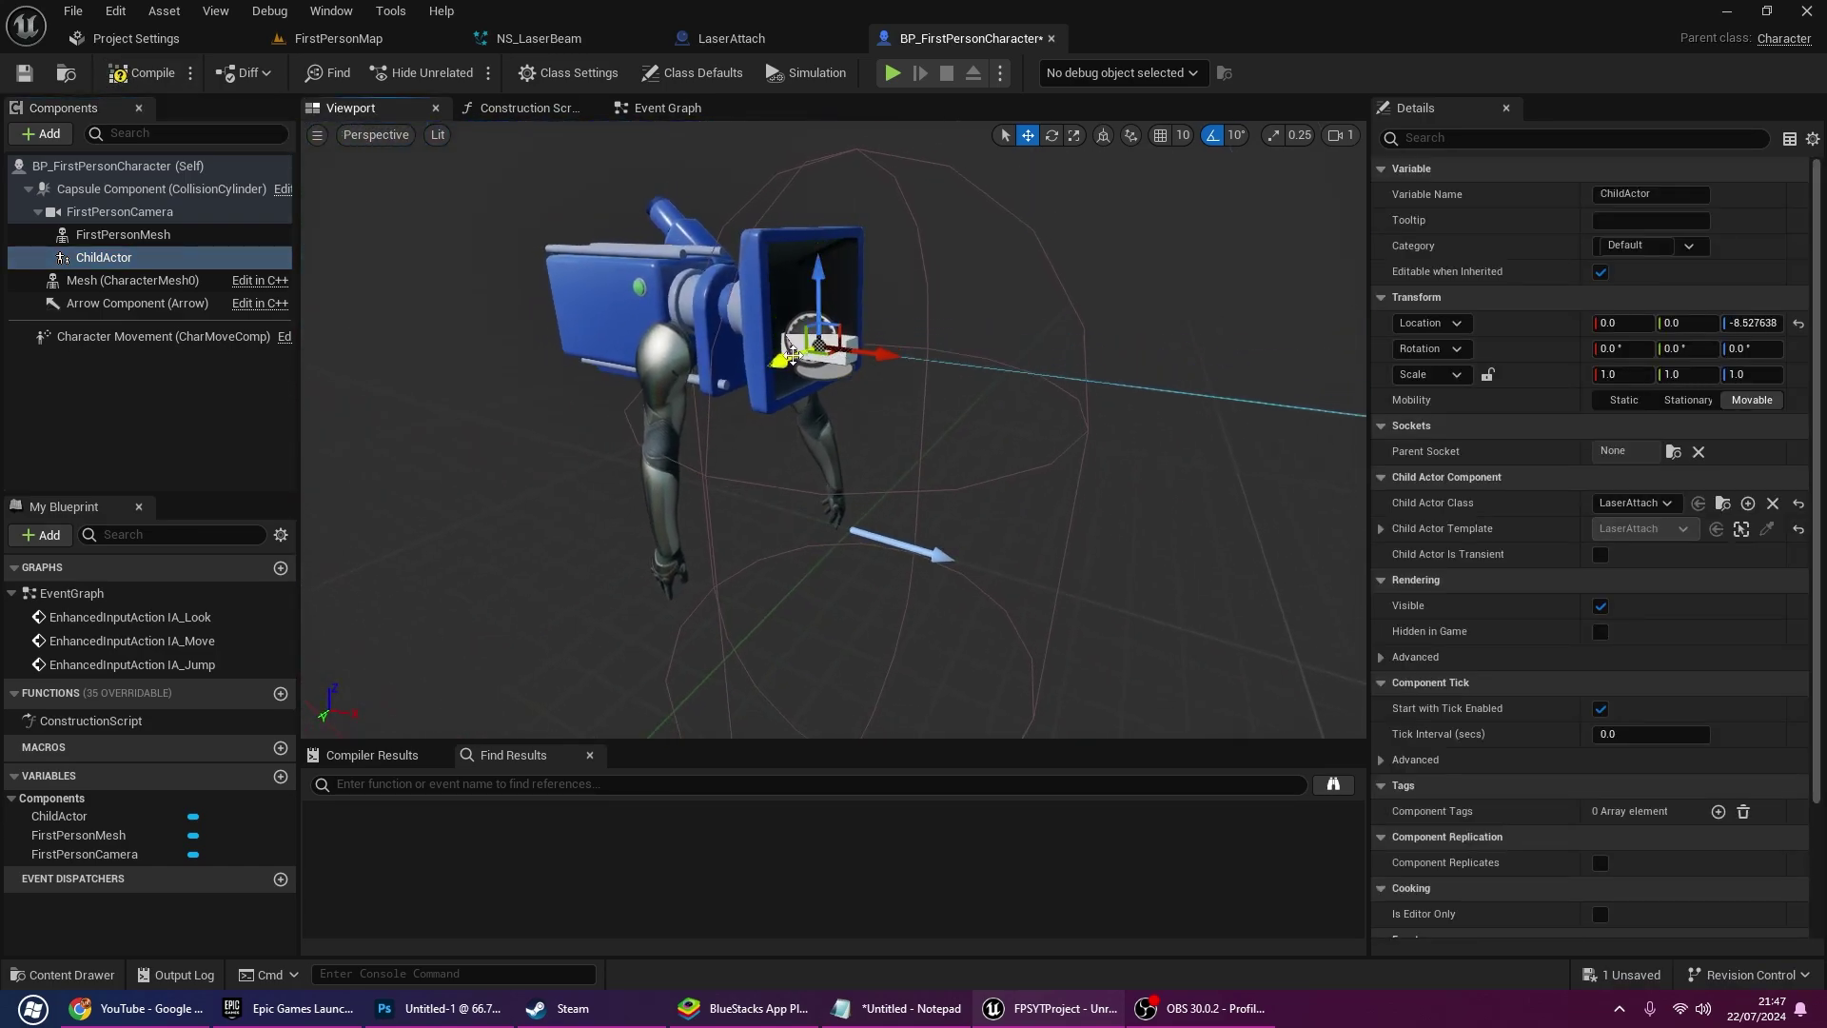
Play FirstPersonMap to test the red beam, then return to LaserAttach's Viewport
{"action": "left_click", "coordinate": [371, 39]}
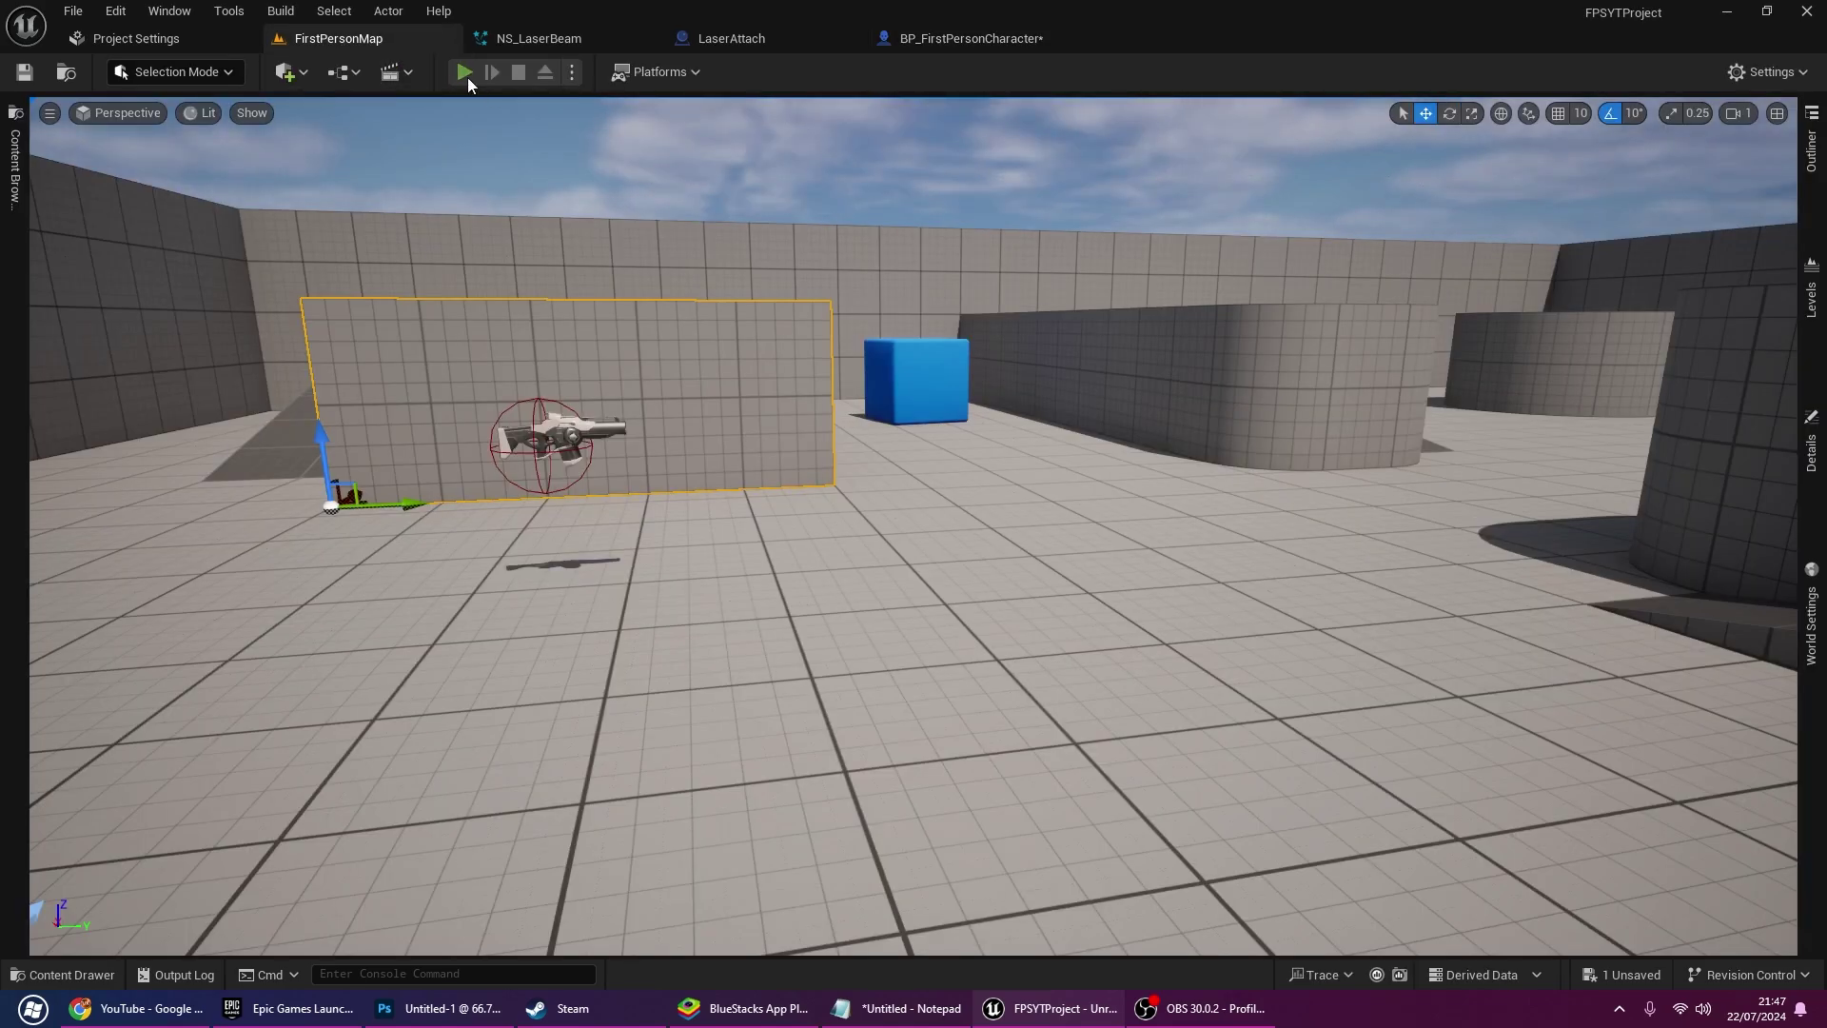
{"action": "left_click", "coordinate": [466, 76]}
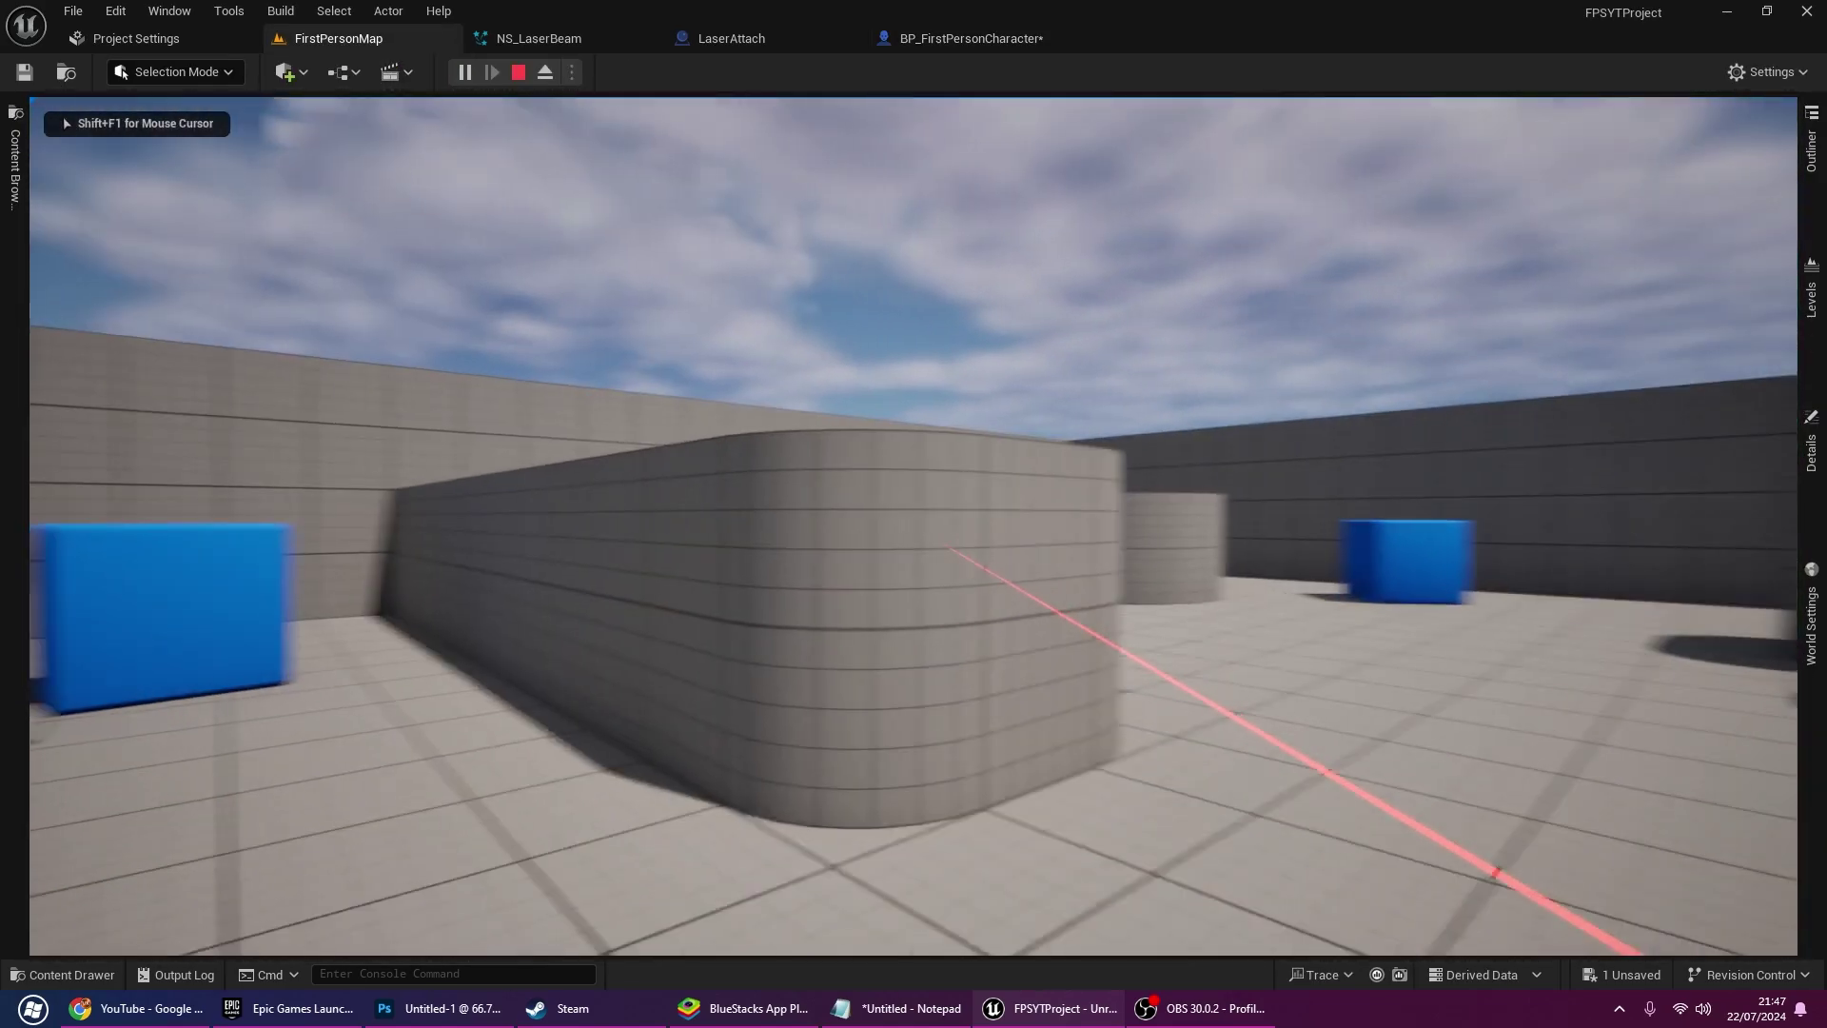
{"action": "key", "text": "Escape"}
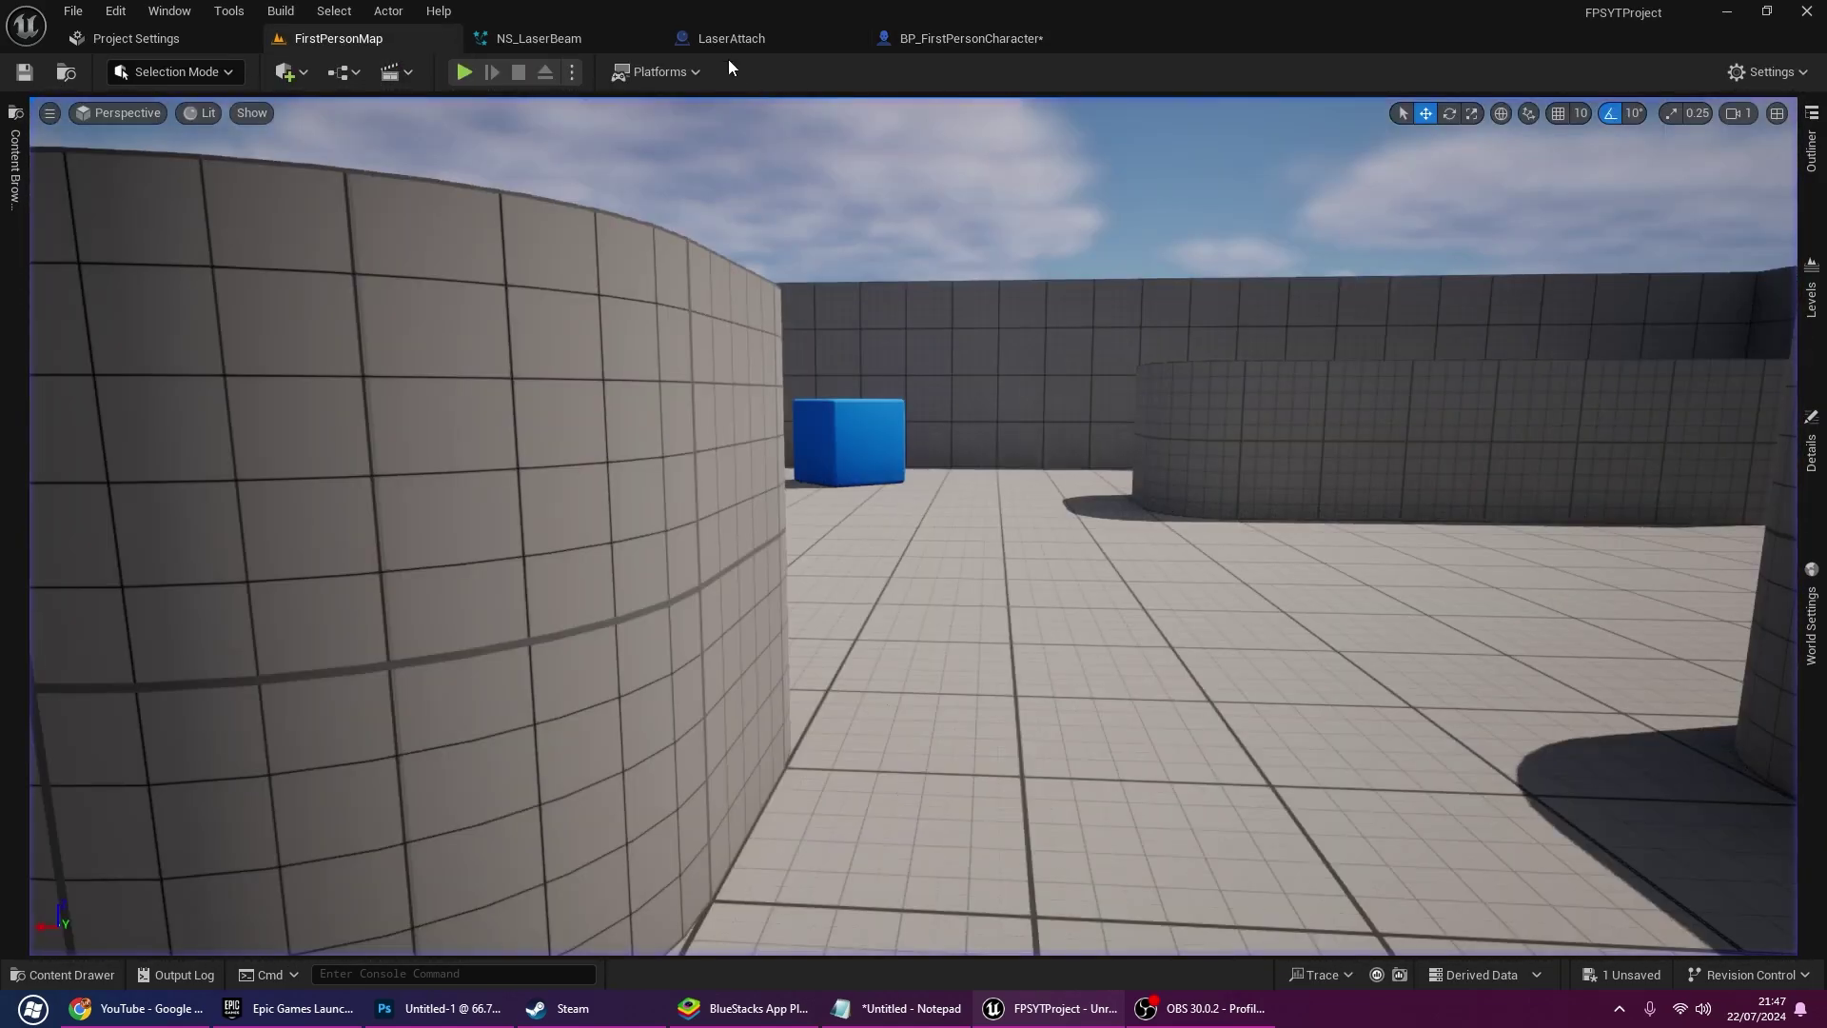
{"action": "left_click", "coordinate": [731, 38]}
{"action": "left_click", "coordinate": [350, 108]}
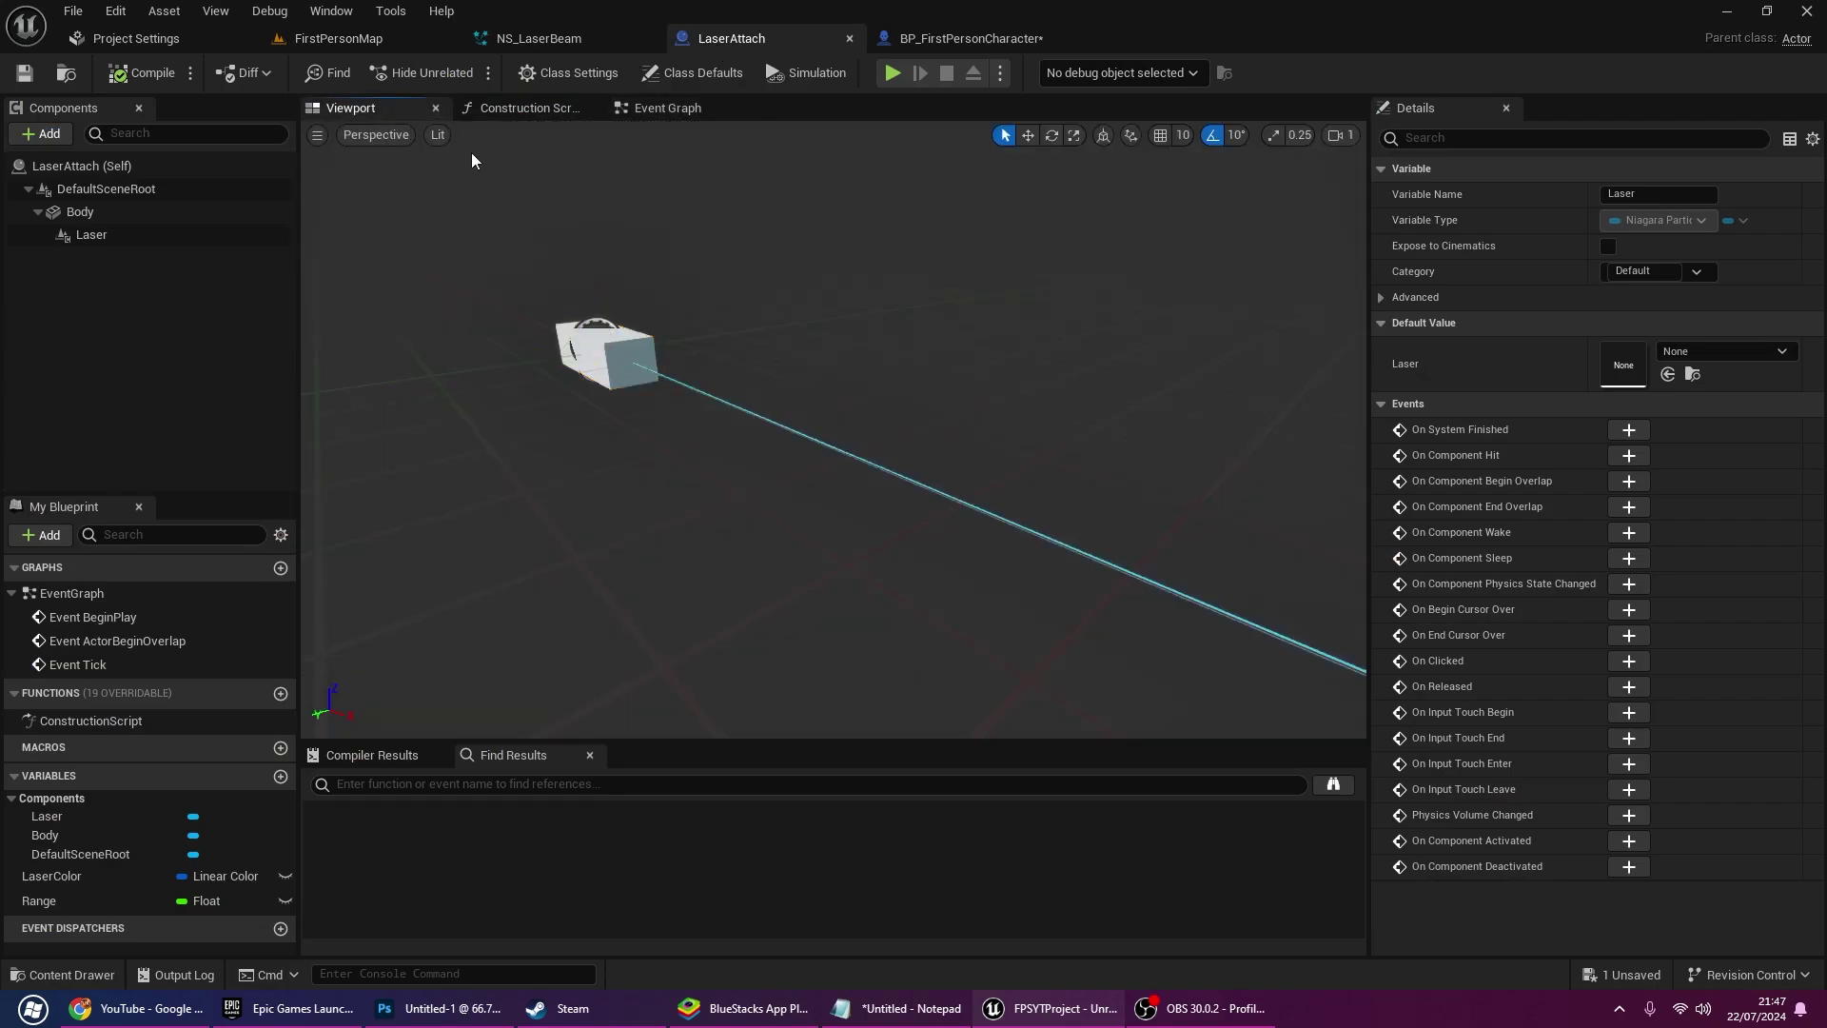
Set the laser Body's Collision Presets to NoCollision
{"action": "left_click", "coordinate": [595, 358]}
{"action": "key", "text": "r"}
{"action": "left_click_drag", "start_coordinate": [1815, 303], "coordinate": [1786, 533]}
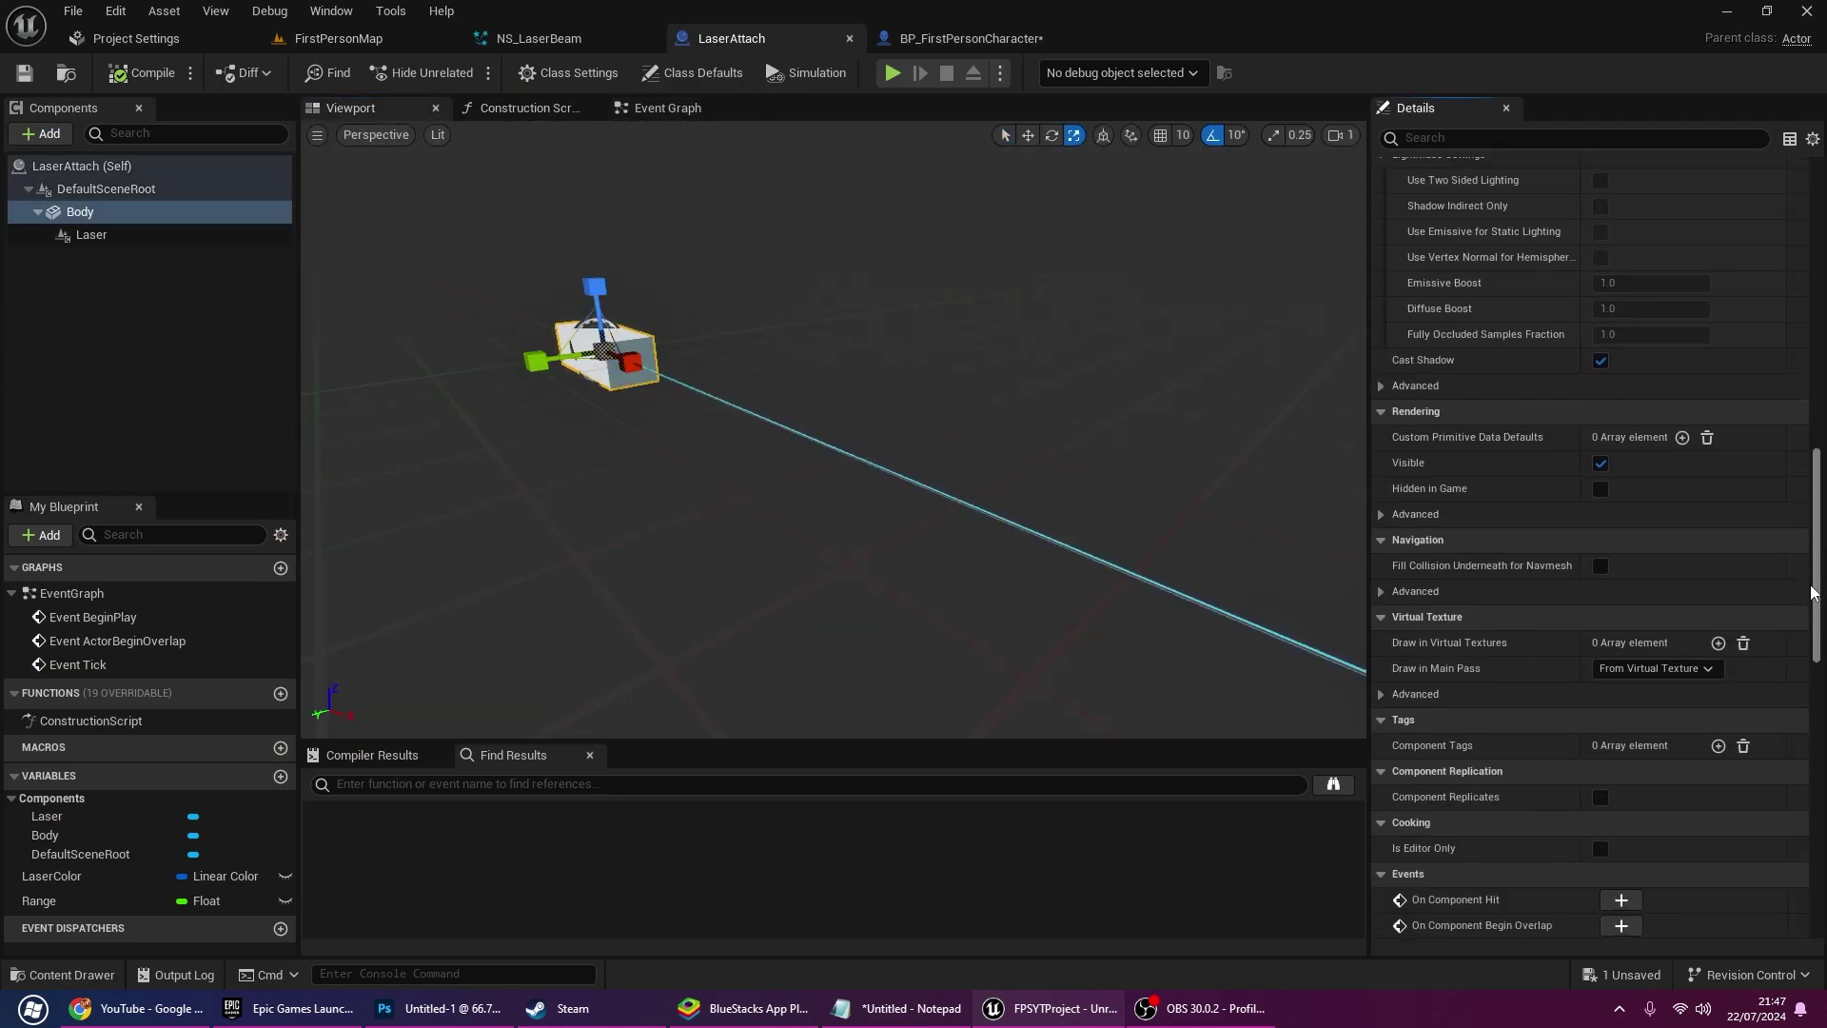
{"action": "scroll", "coordinate": [1786, 484], "scroll_direction": "up", "scroll_amount": 3}
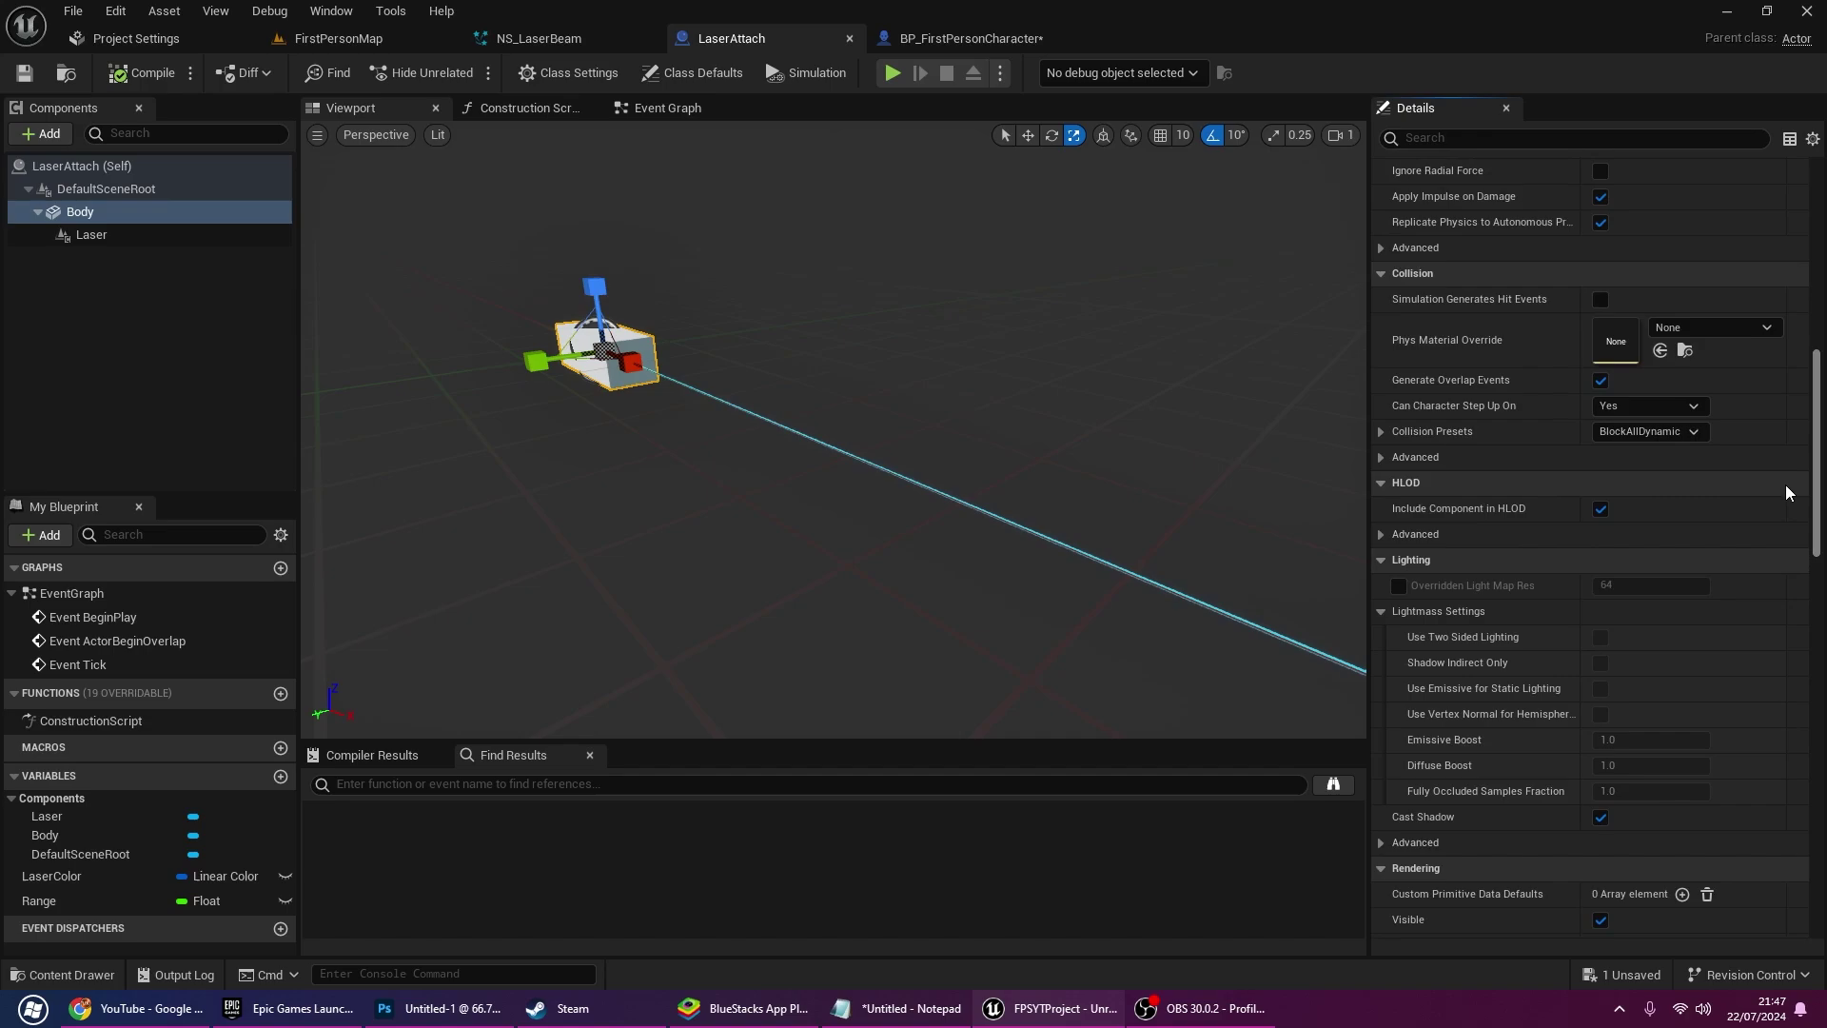
{"action": "scroll", "coordinate": [1786, 483], "scroll_direction": "up", "scroll_amount": 2}
{"action": "left_click", "coordinate": [1651, 441]}
{"action": "left_click", "coordinate": [1639, 486]}
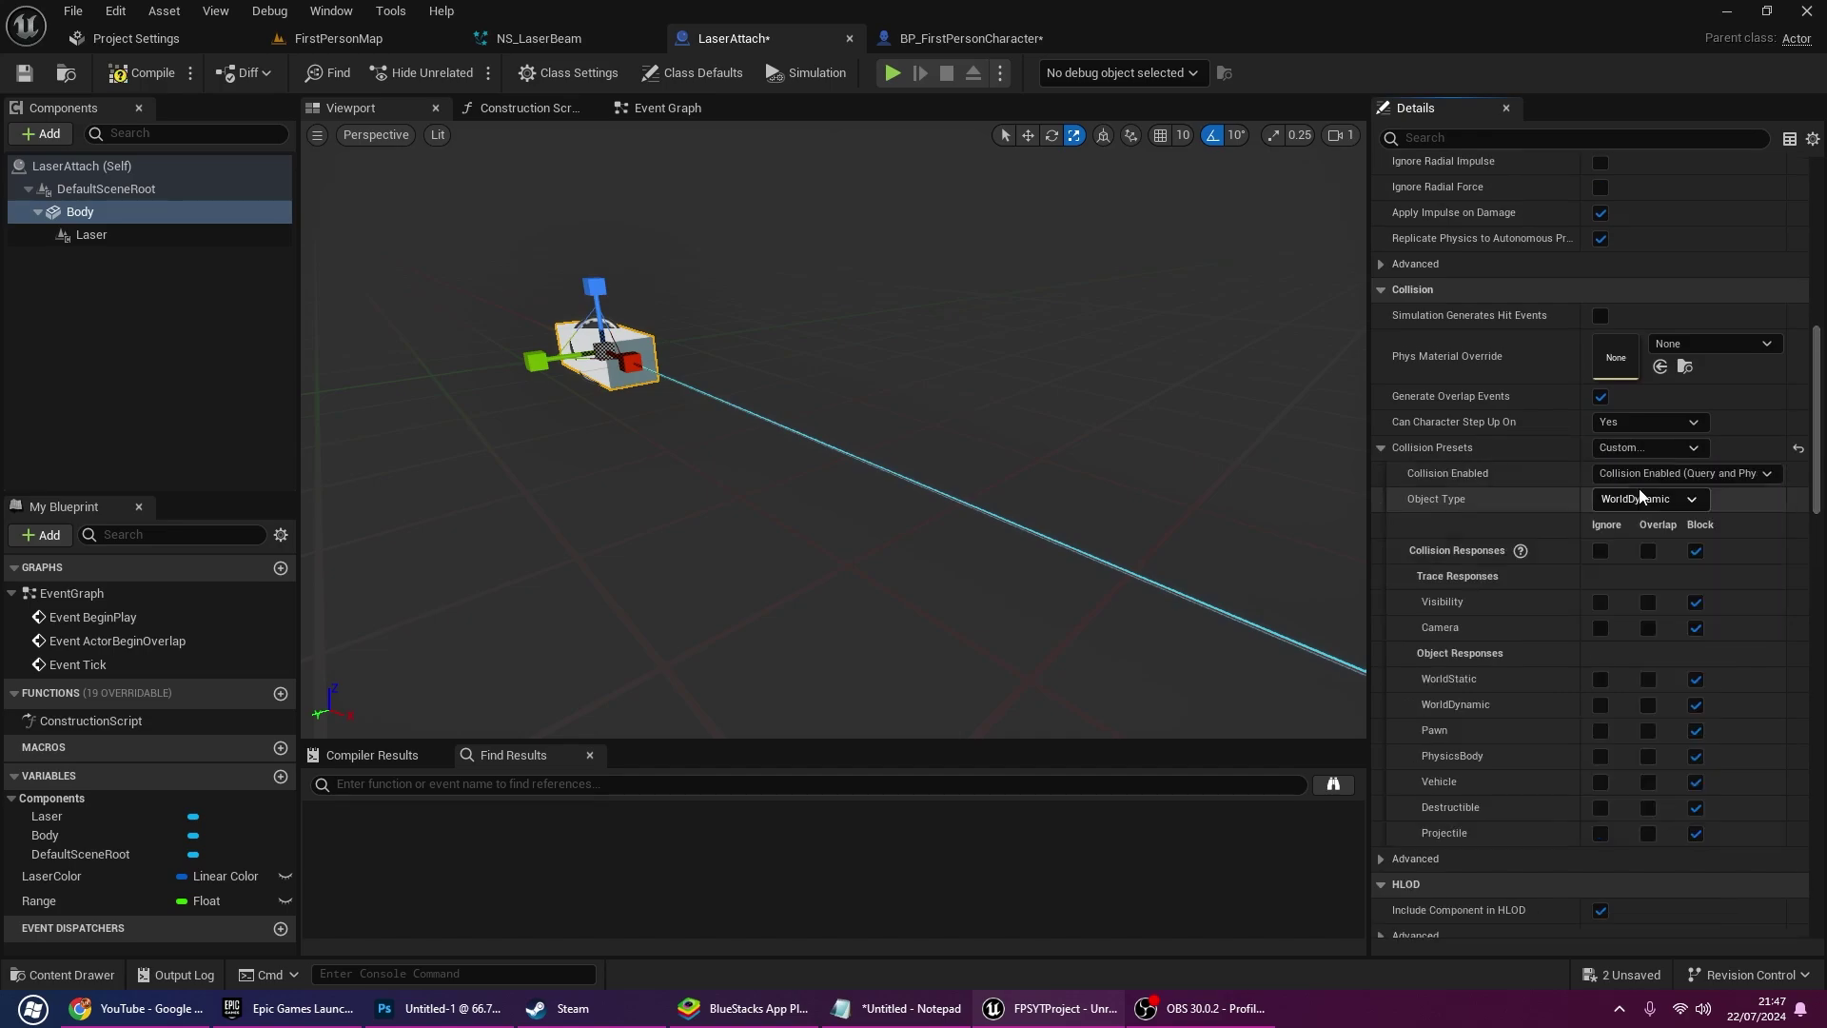
{"action": "left_click", "coordinate": [1635, 447]}
{"action": "left_click", "coordinate": [1636, 503]}
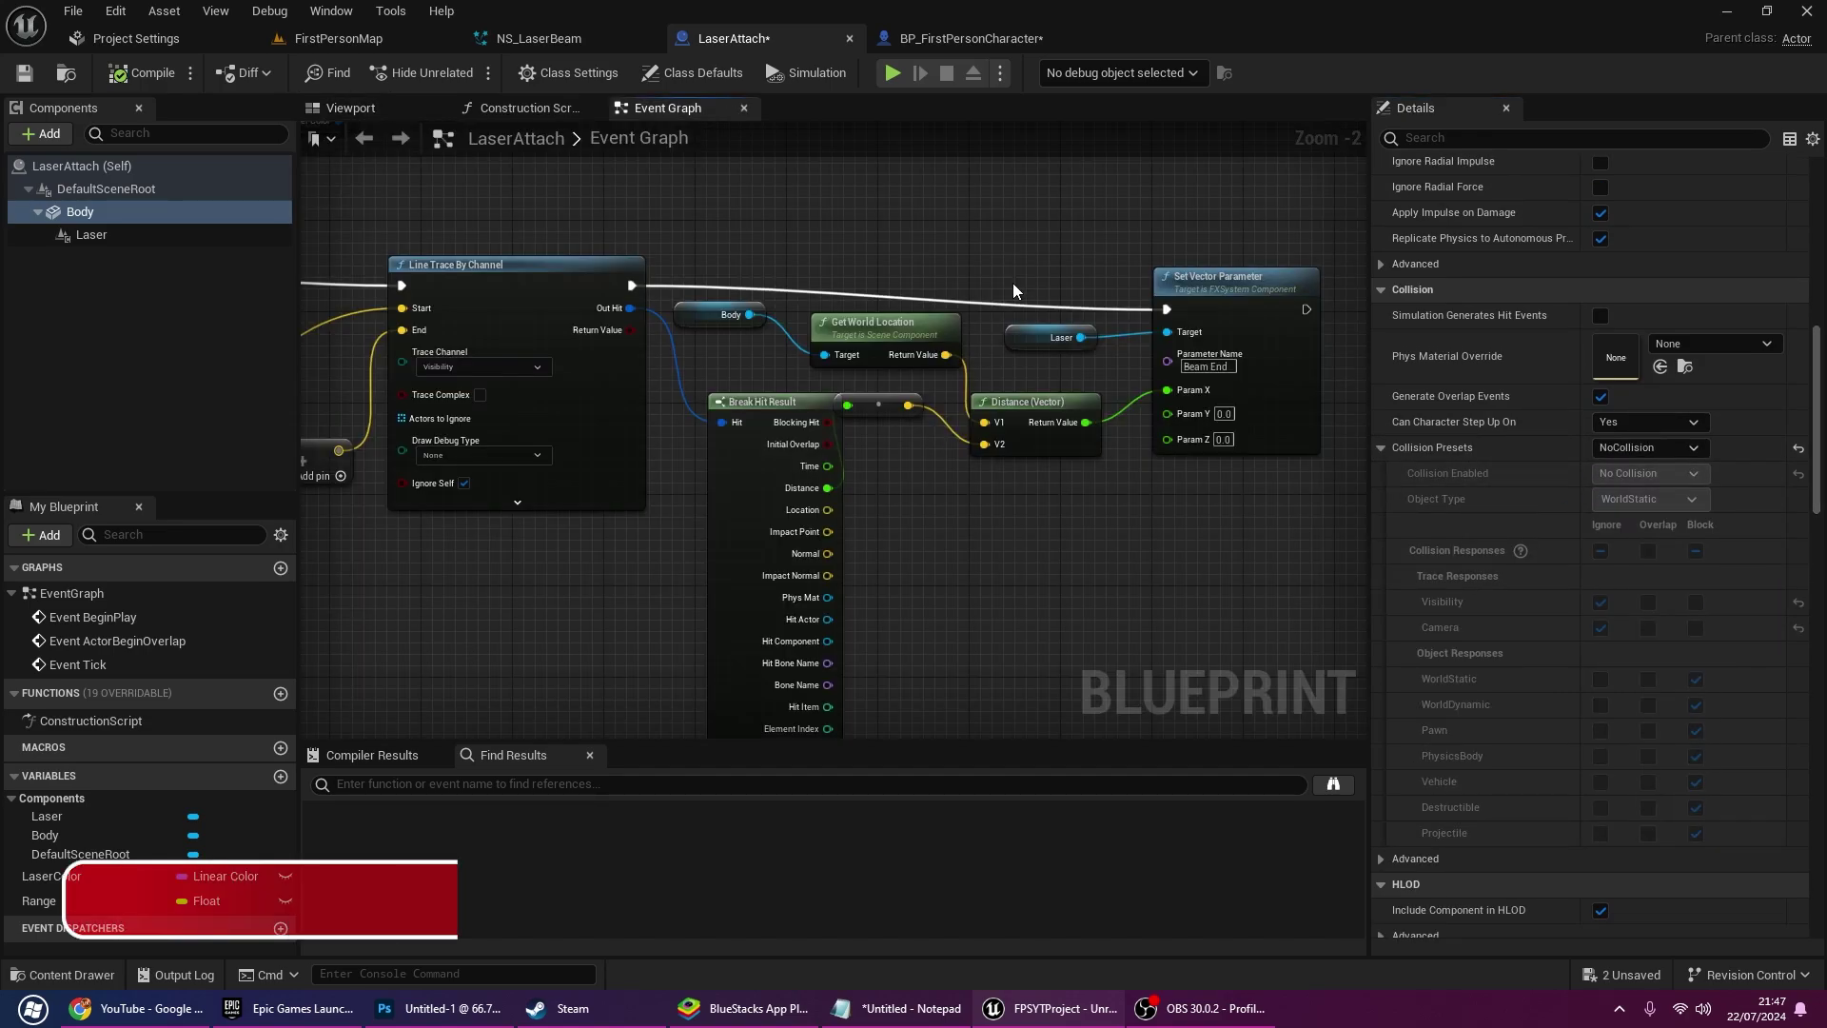
Replace the float-to-vector conversion with the hit's Impact Point in Distance V2, then return to FirstPersonMap
{"action": "left_click", "coordinate": [904, 470]}
{"action": "right_click_drag", "start_coordinate": [905, 443], "coordinate": [960, 433]}
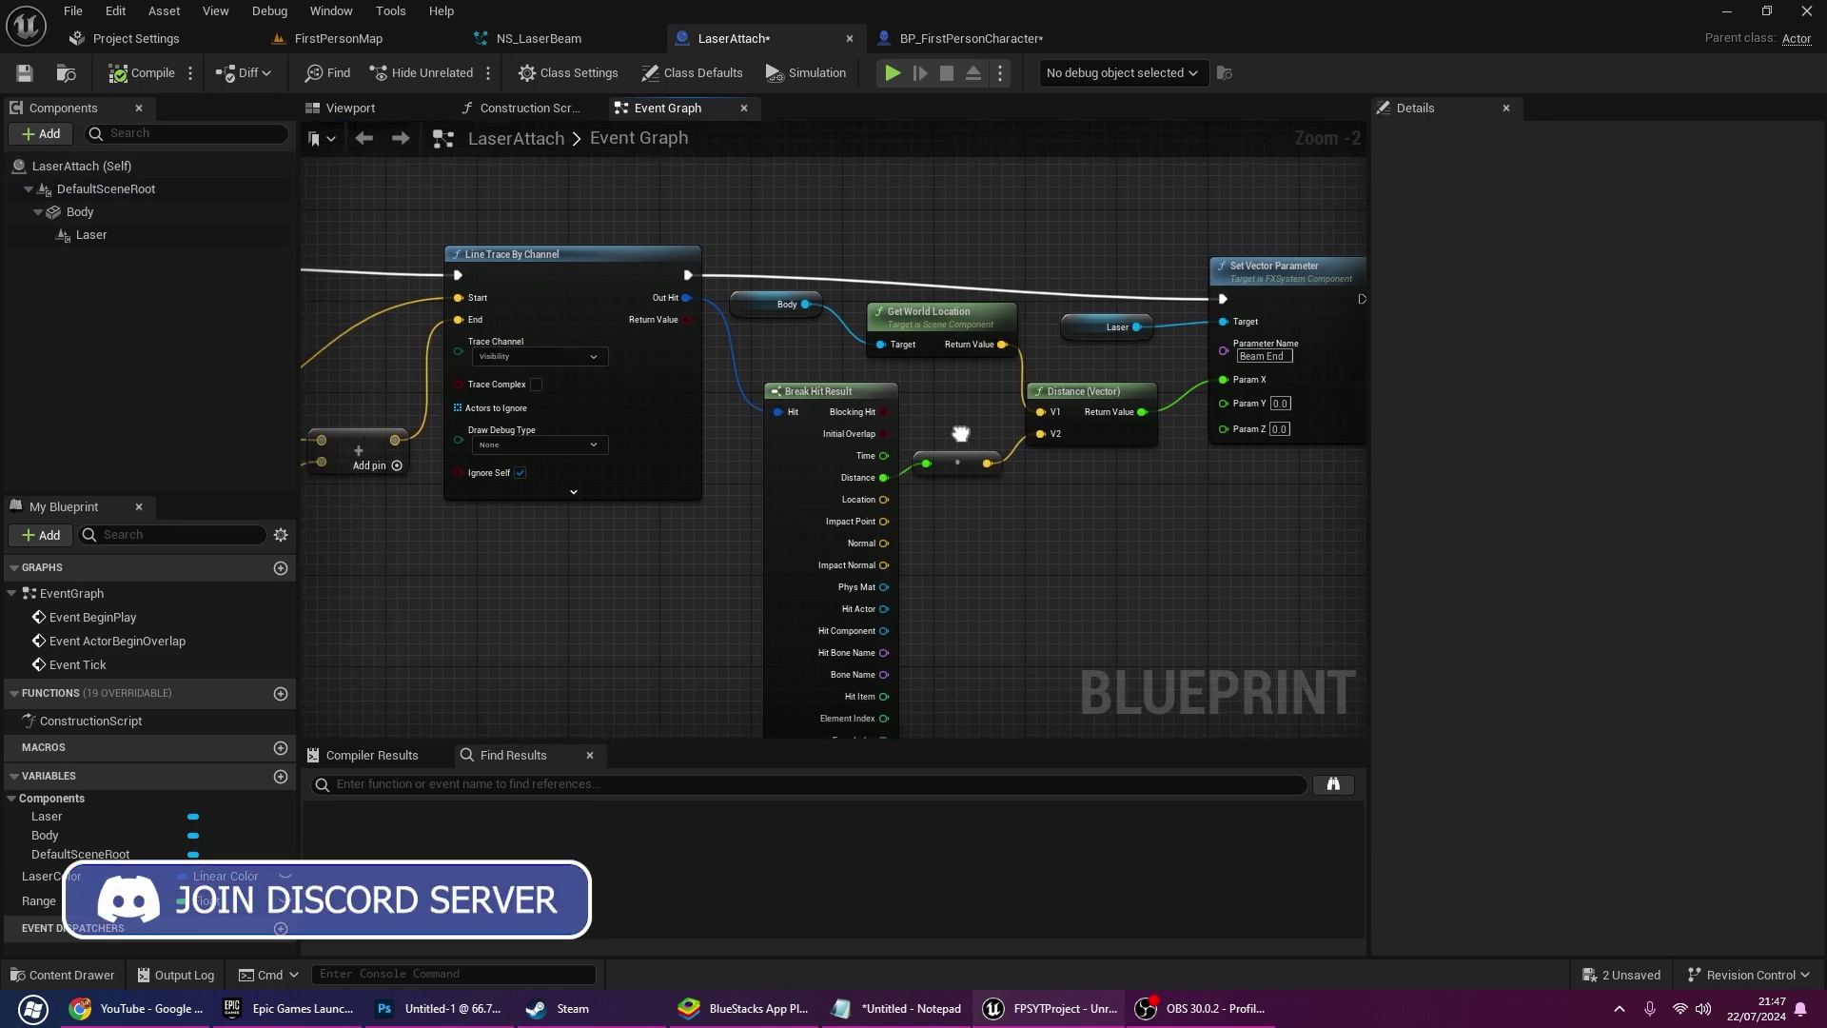
{"action": "scroll", "coordinate": [901, 476], "scroll_direction": "up", "scroll_amount": 1}
{"action": "left_click", "coordinate": [952, 463]}
{"action": "key", "text": "Delete"}
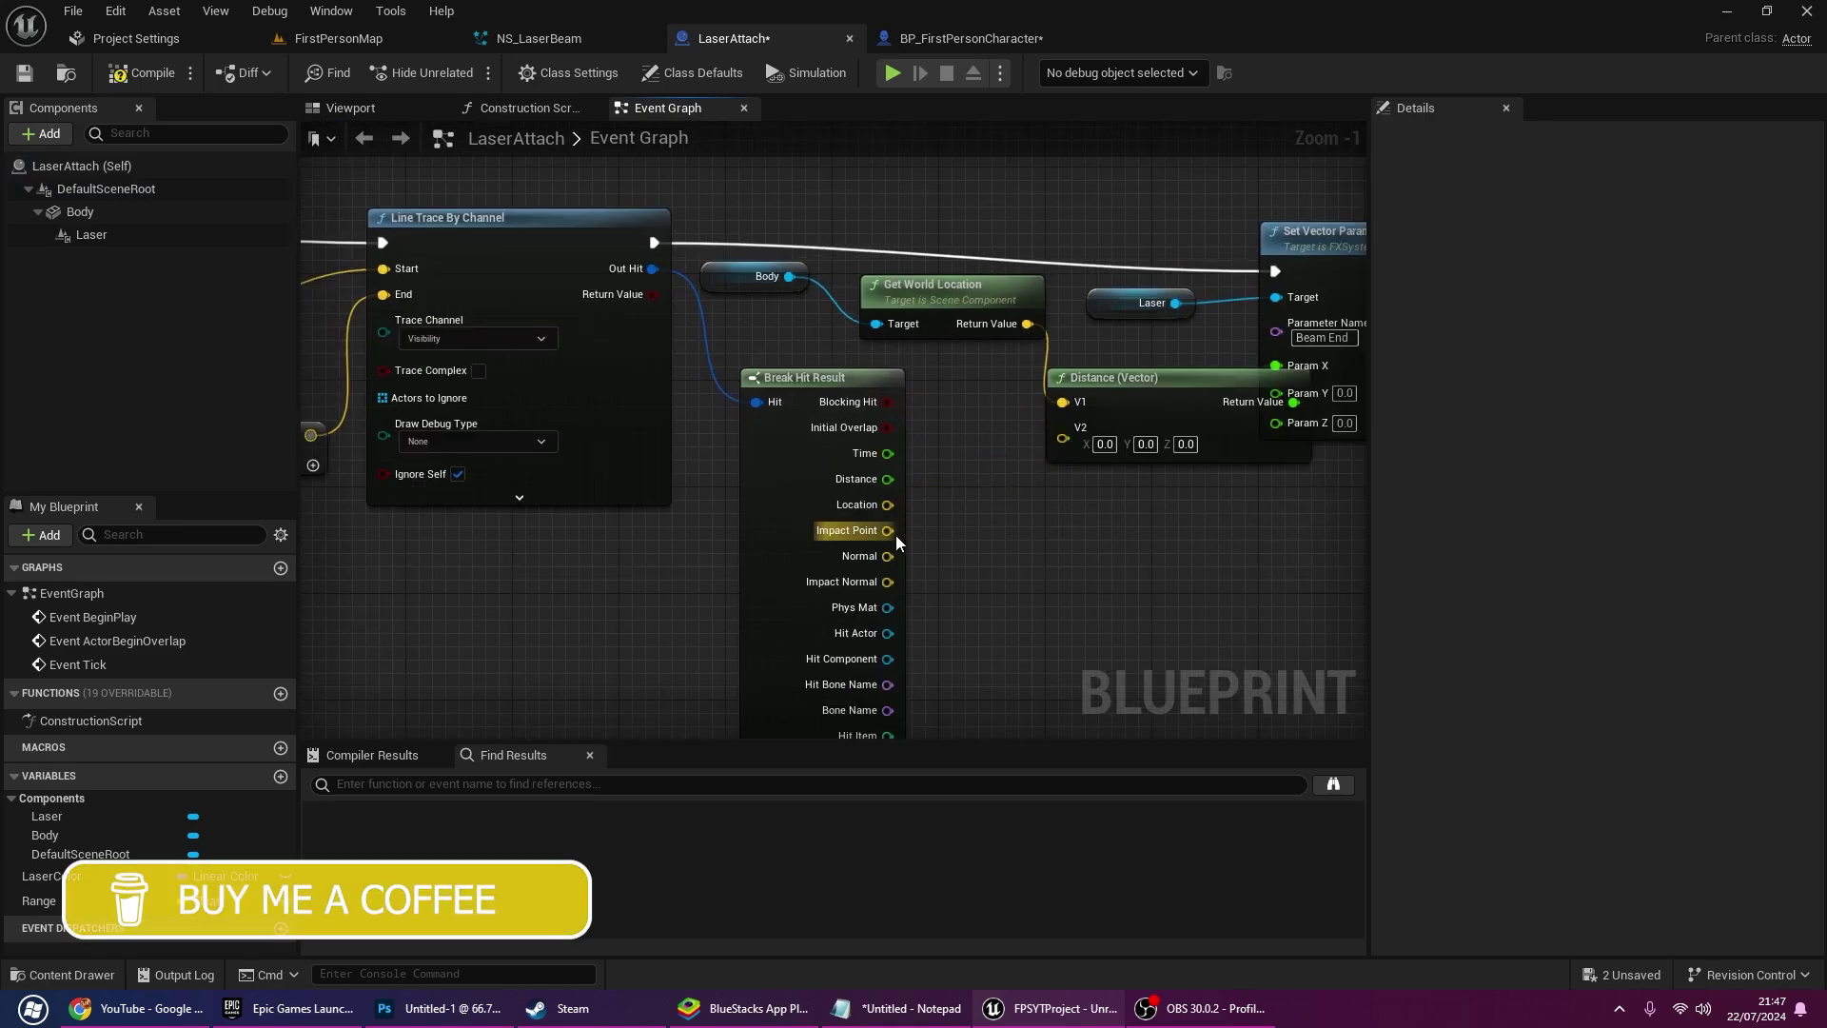
{"action": "left_click_drag", "start_coordinate": [888, 530], "coordinate": [1066, 440]}
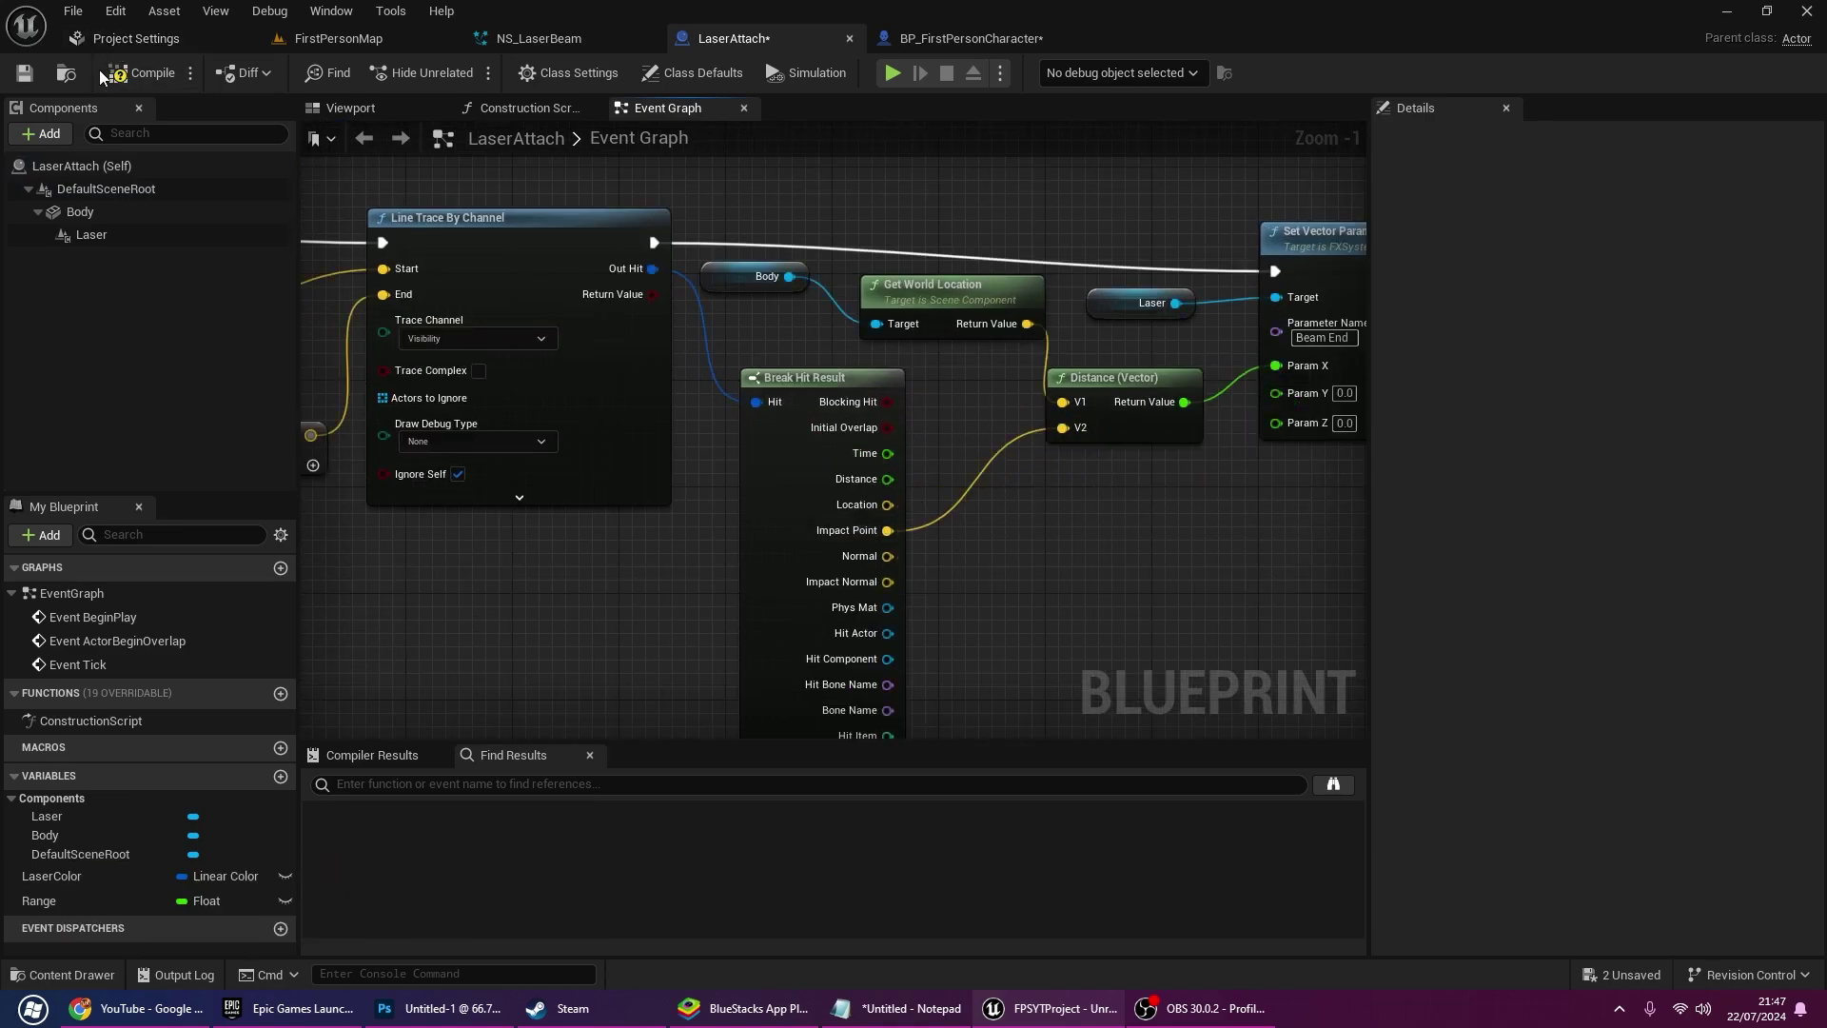
{"action": "left_click", "coordinate": [324, 43]}
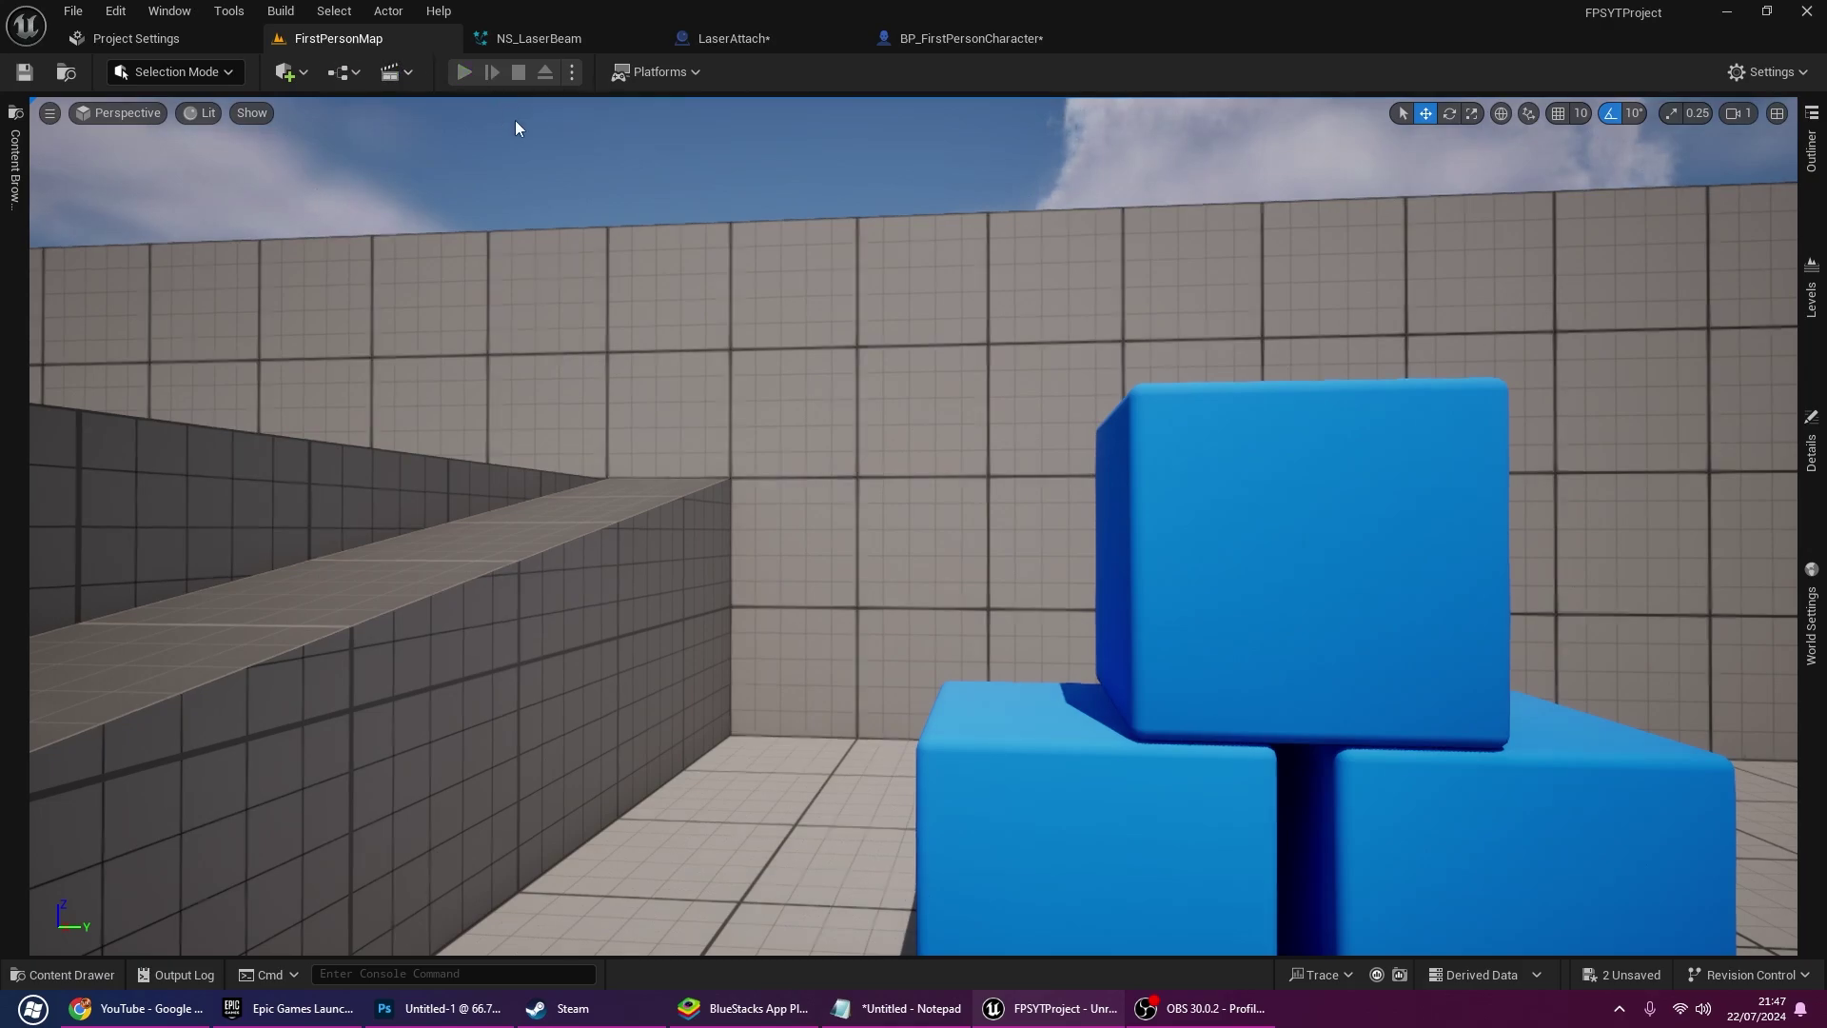
Play the level and walk up to the blue cubes to check the red beam stops on them
{"action": "key", "text": "alt+p"}
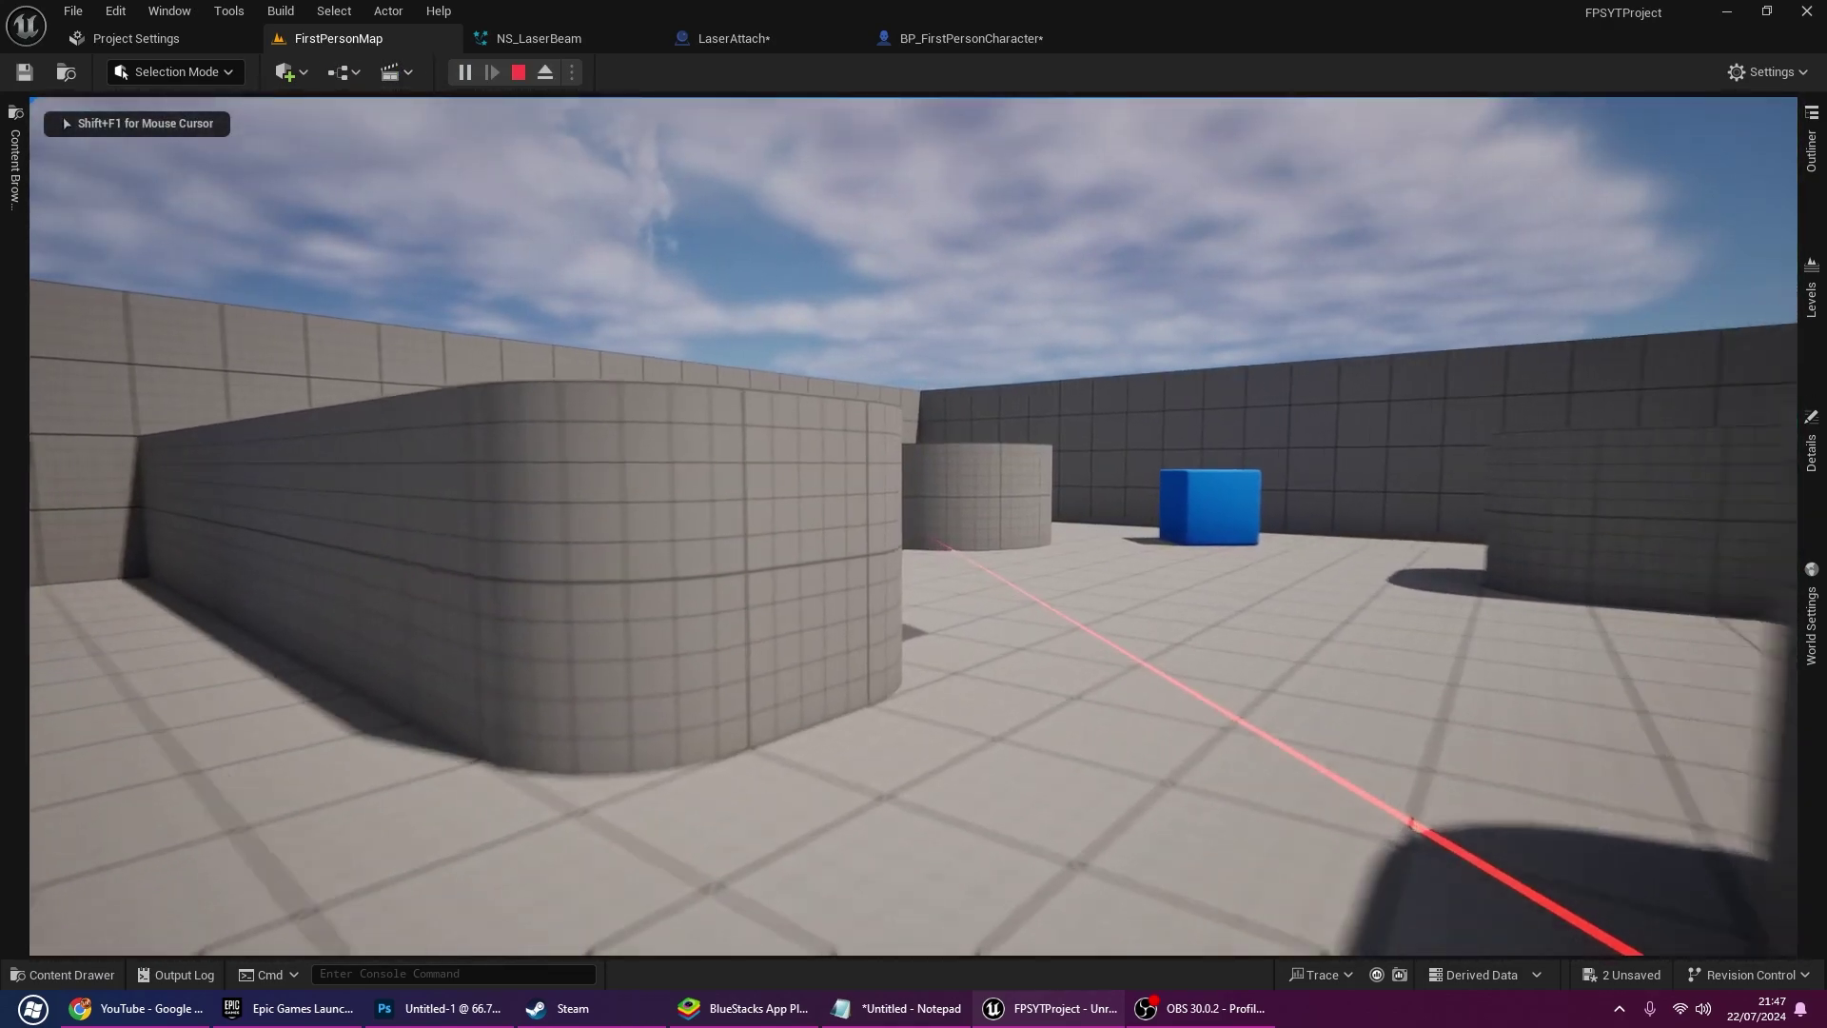
{"action": "key", "text": "w"}
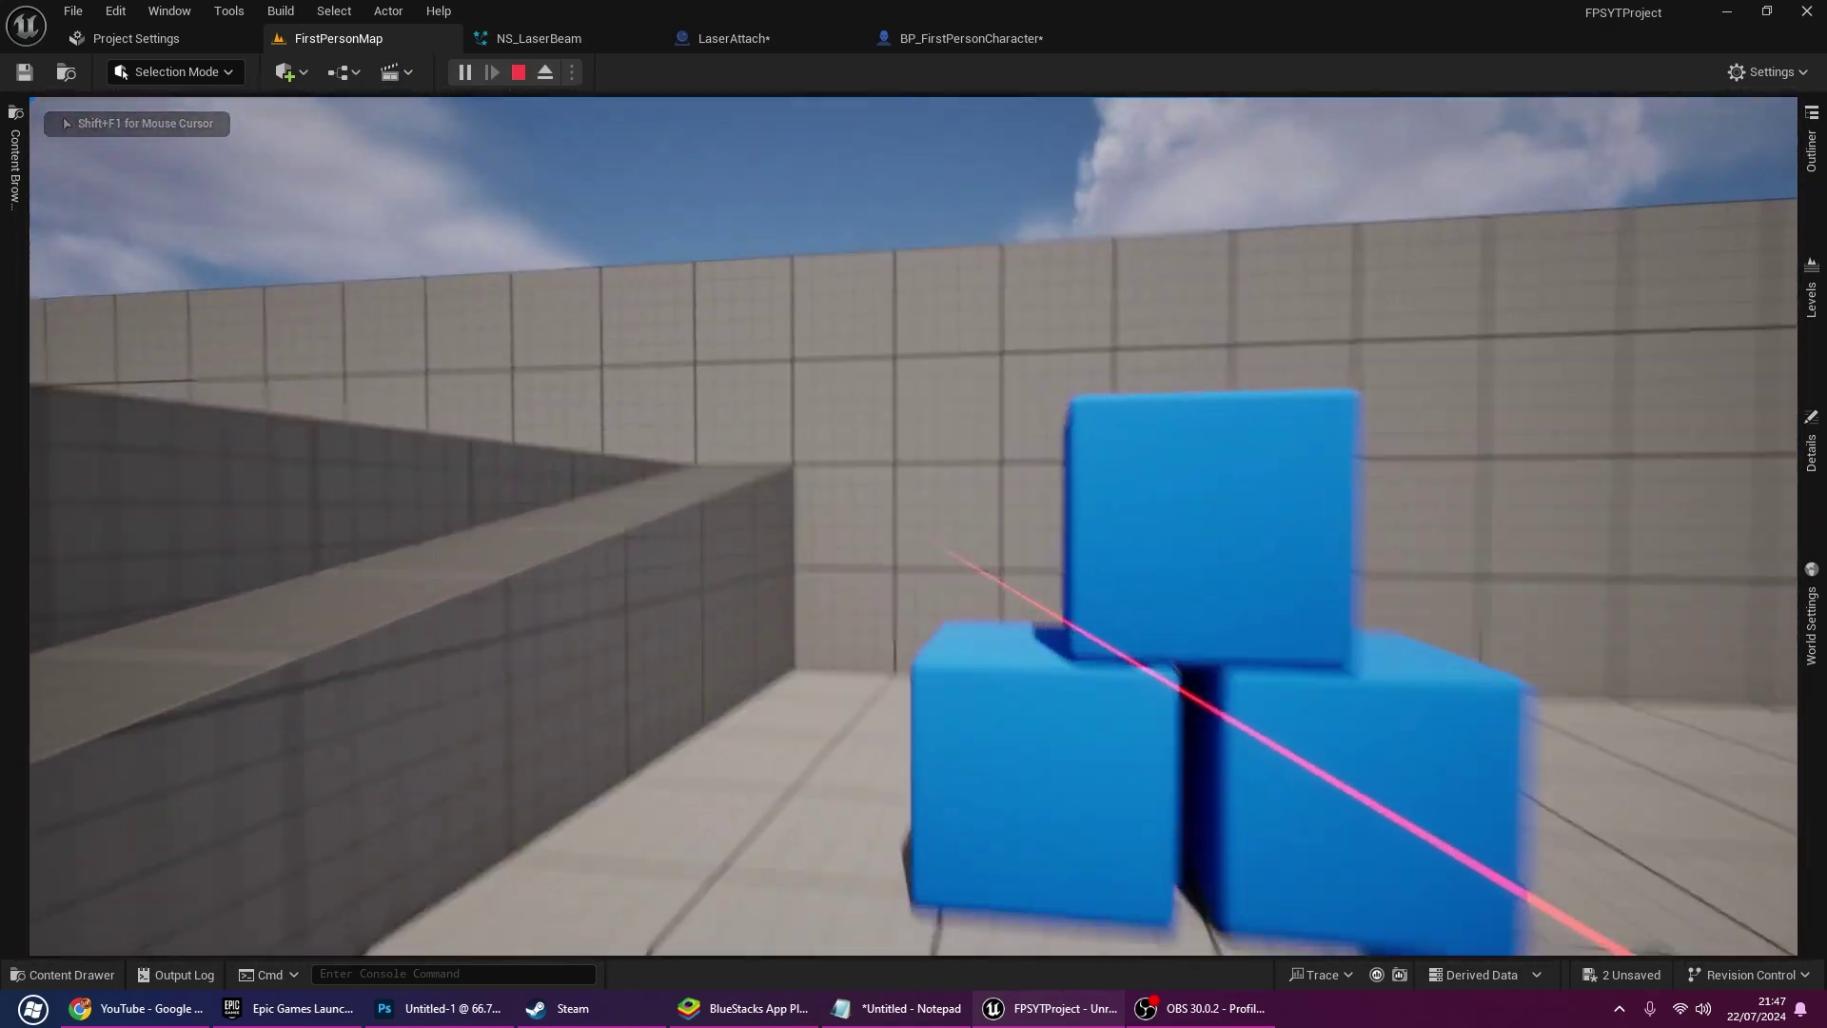
{"action": "key", "text": "w"}
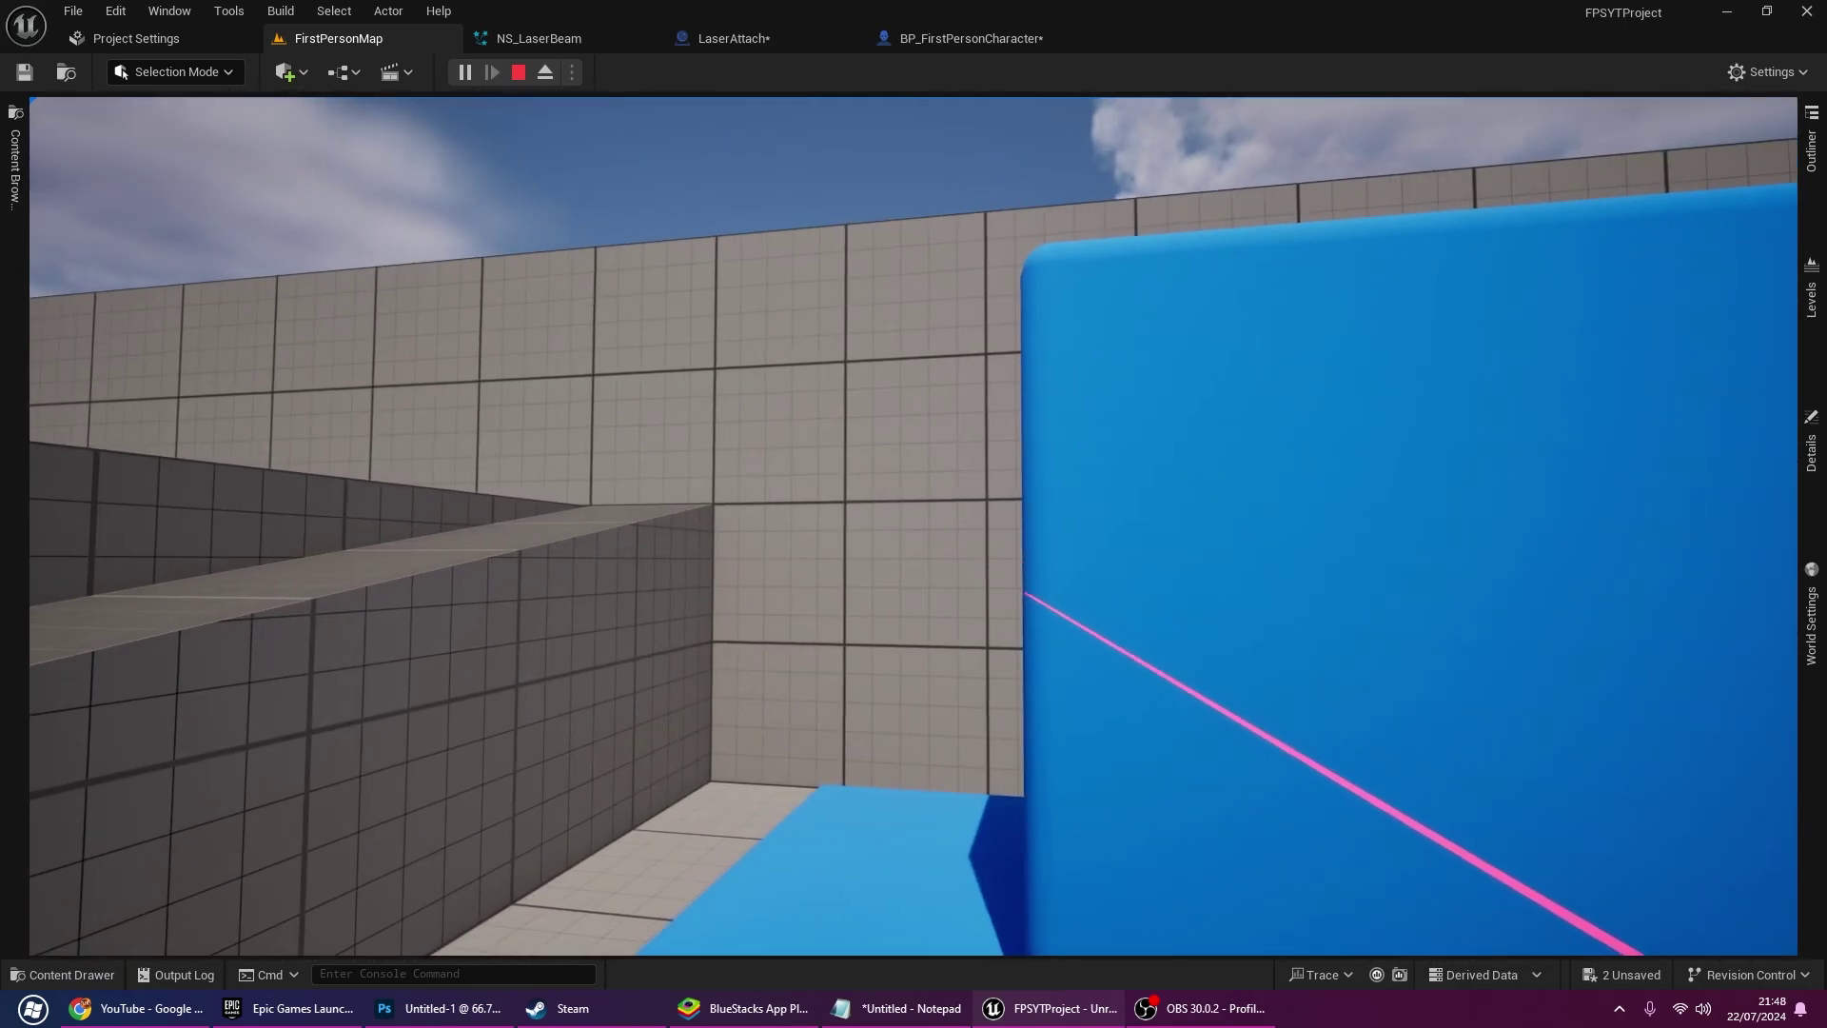
{"action": "key", "text": "s"}
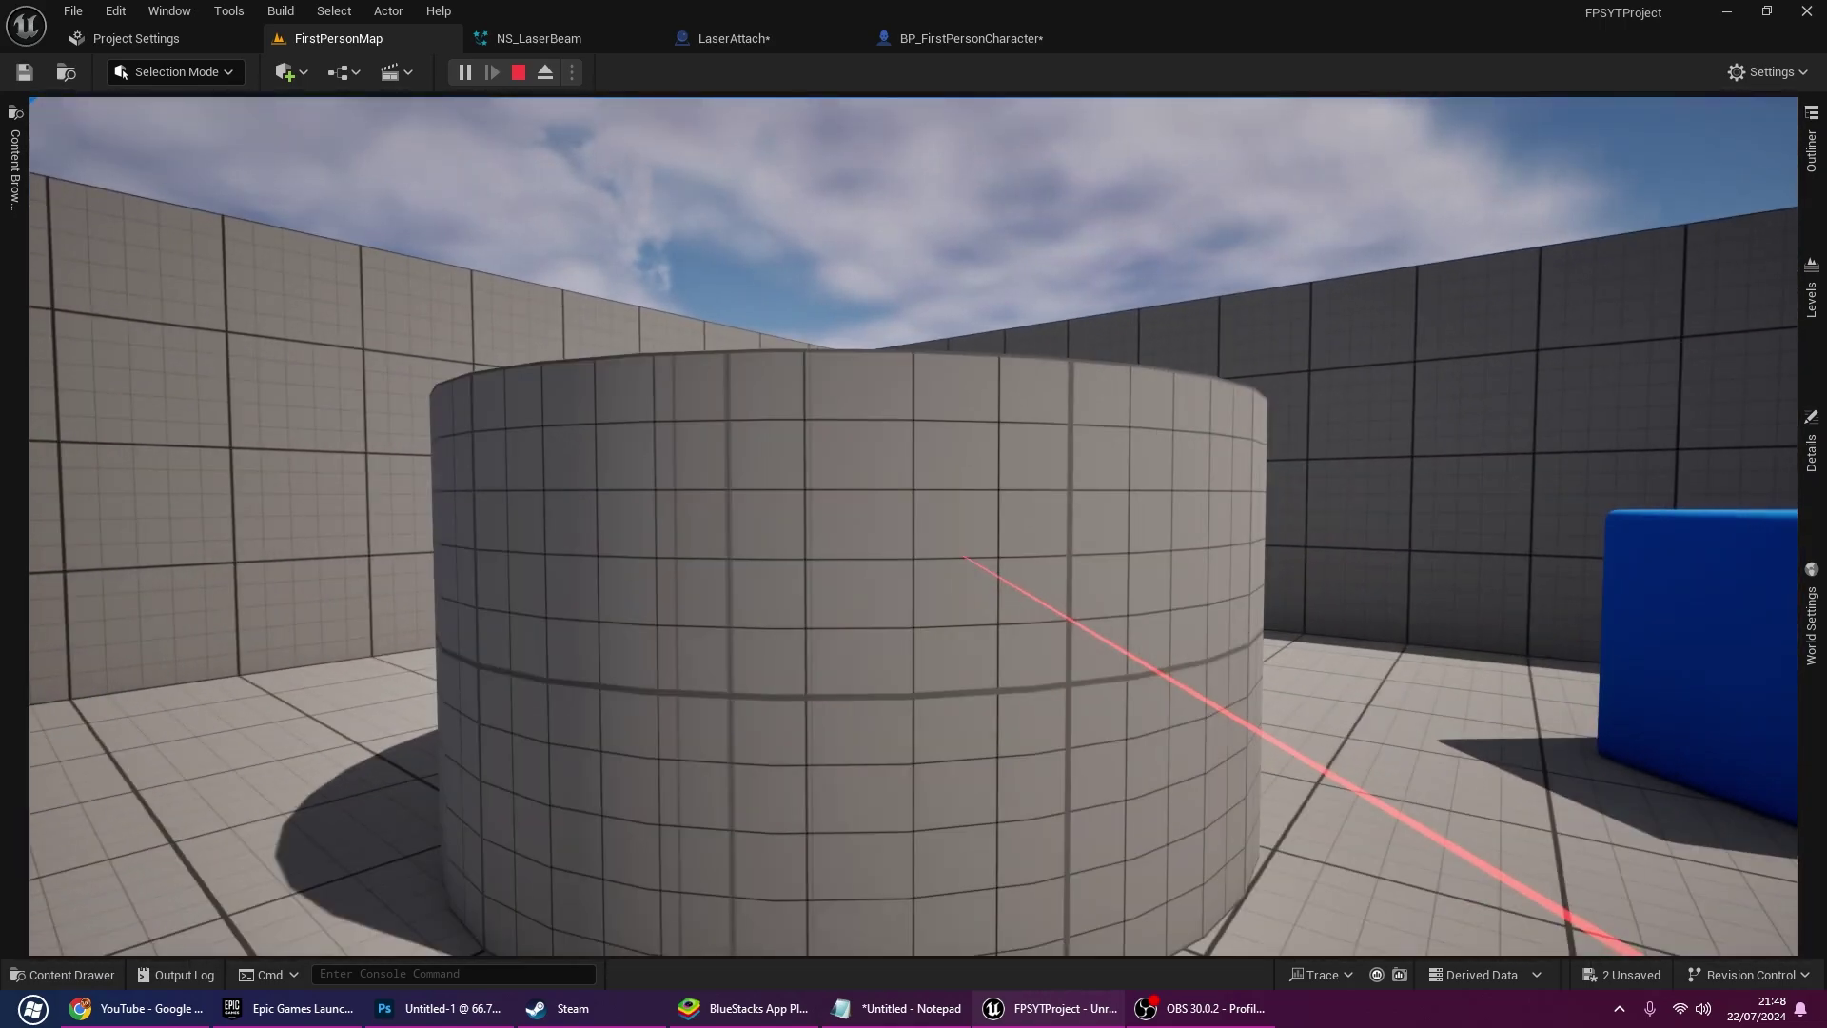
{"action": "key", "text": "shift+F1"}
Change the LaserColor variable's default value to green
{"action": "left_click", "coordinate": [752, 38]}
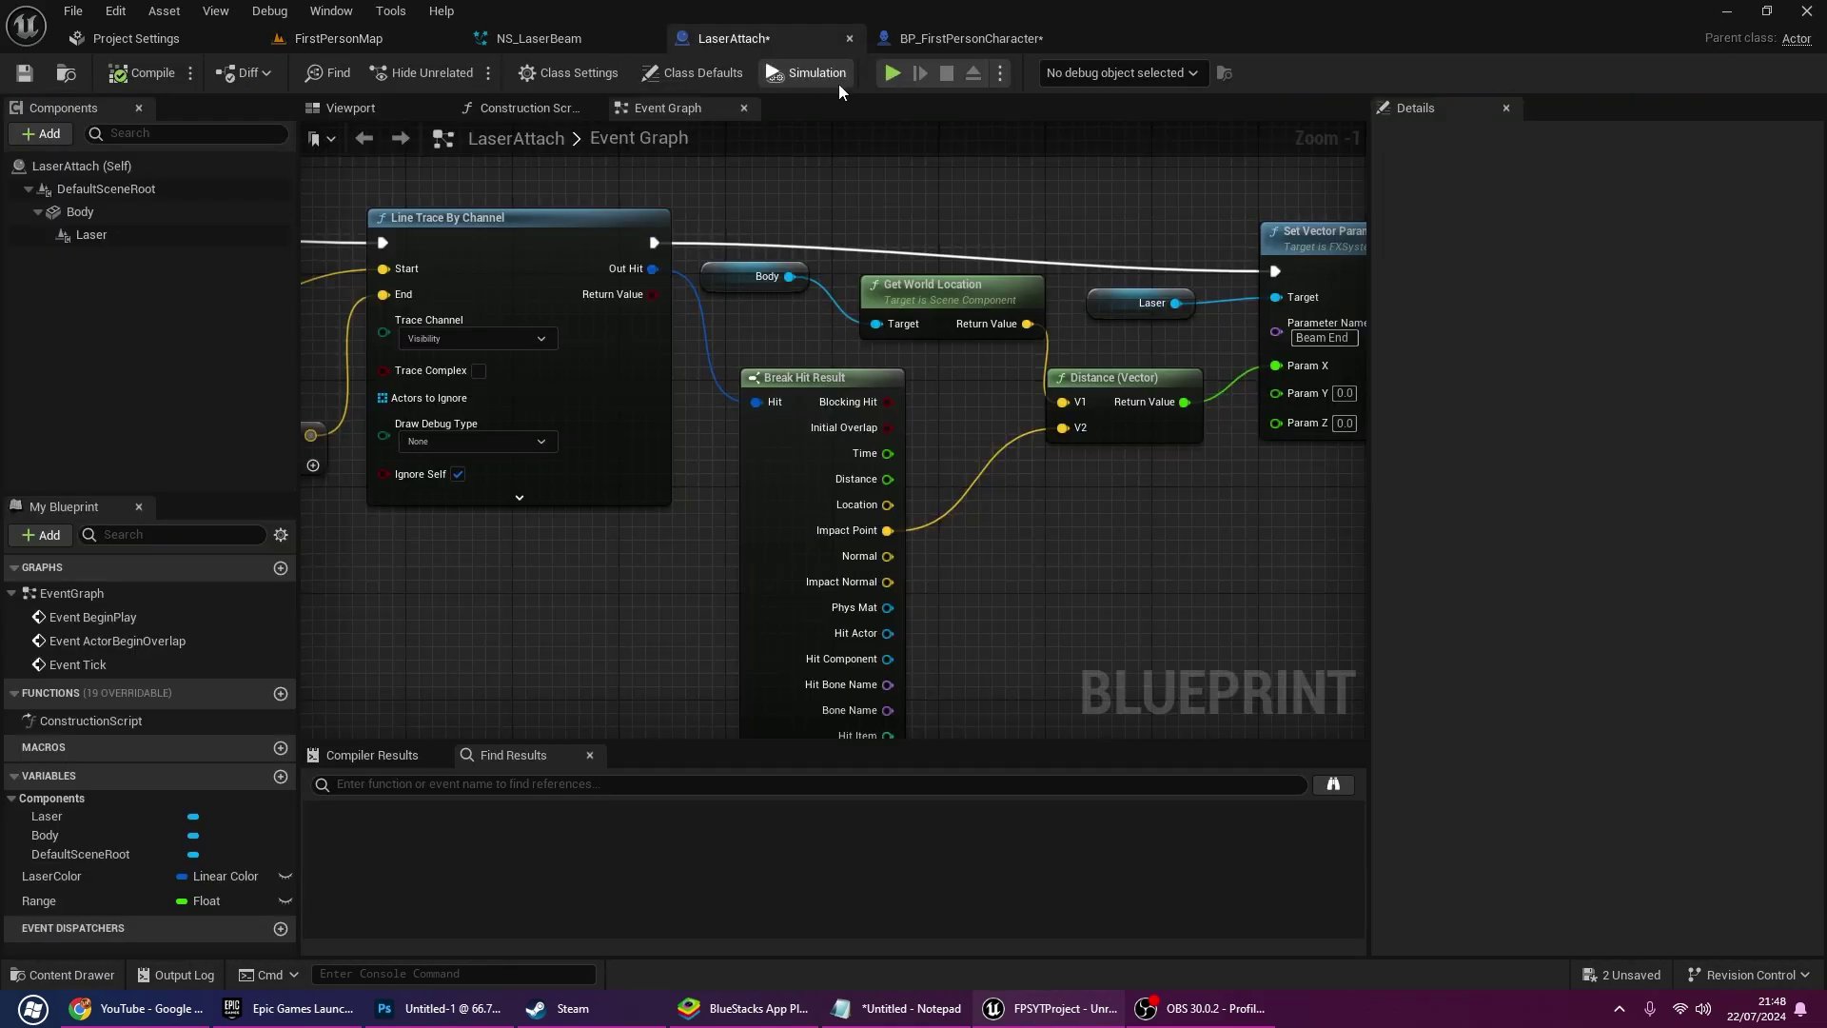
{"action": "left_click", "coordinate": [89, 877]}
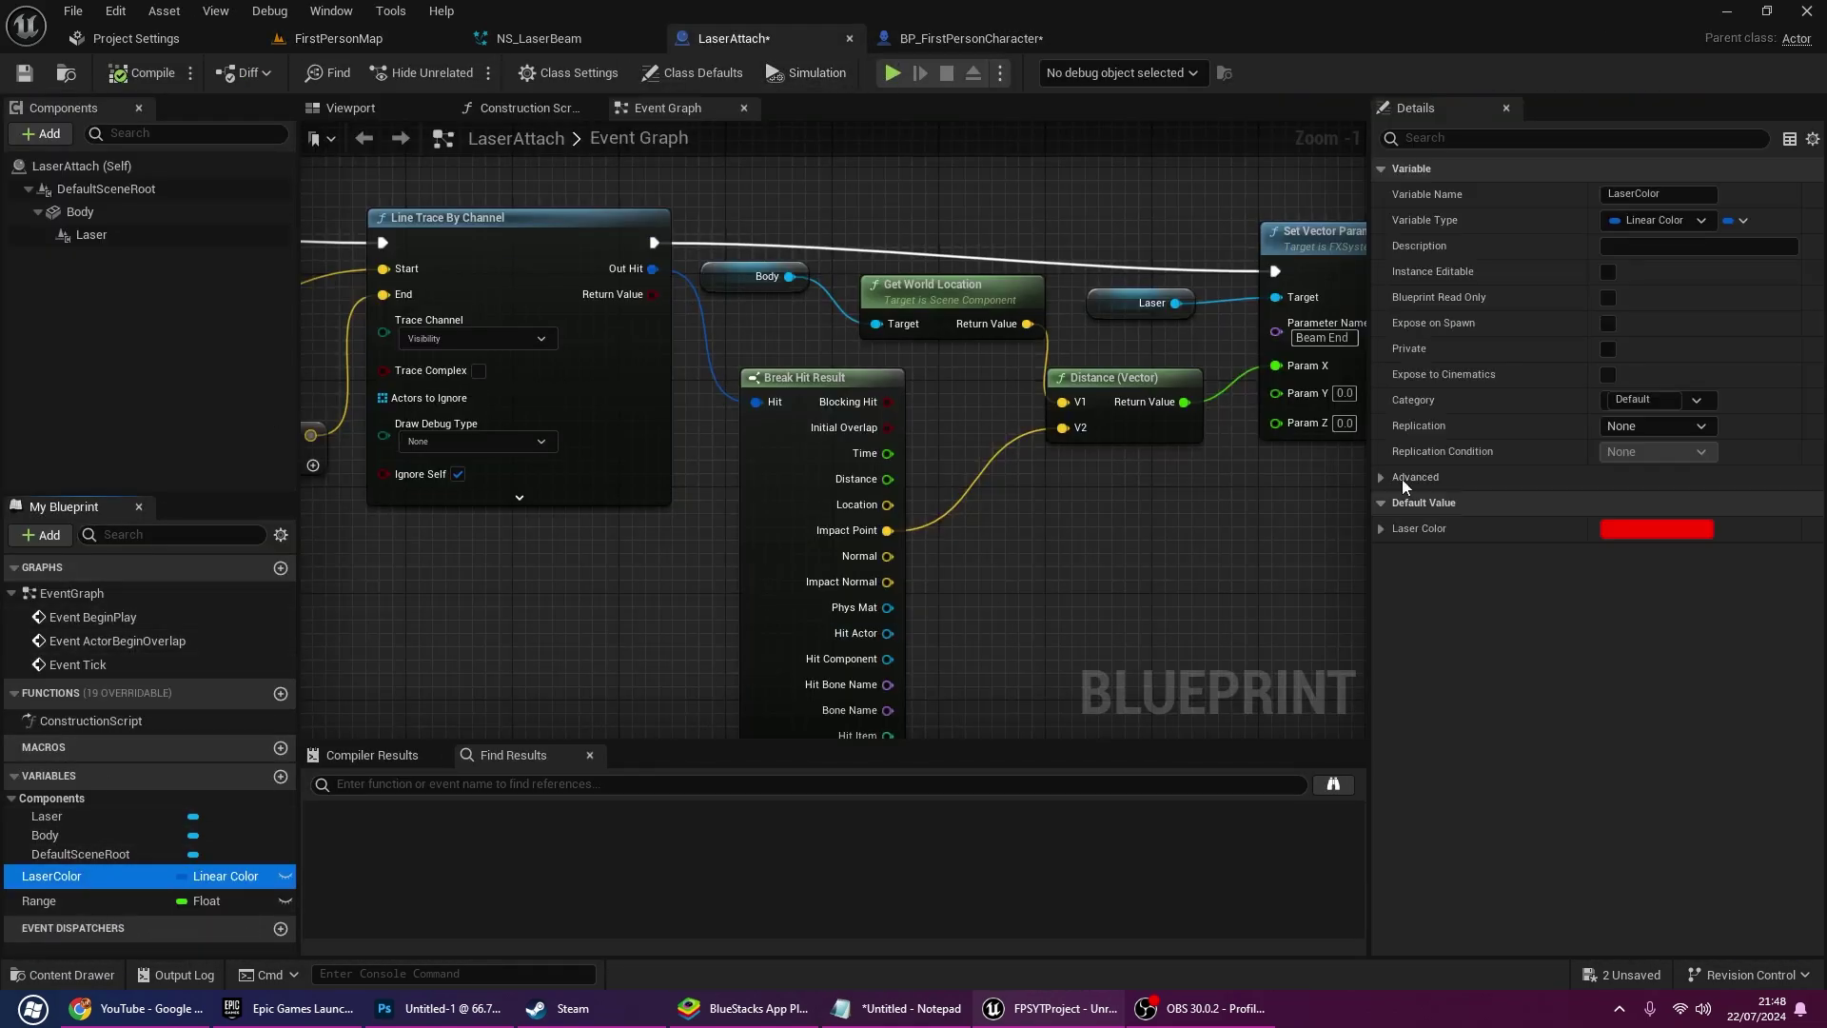
{"action": "left_click", "coordinate": [1642, 533]}
{"action": "left_click", "coordinate": [1351, 698]}
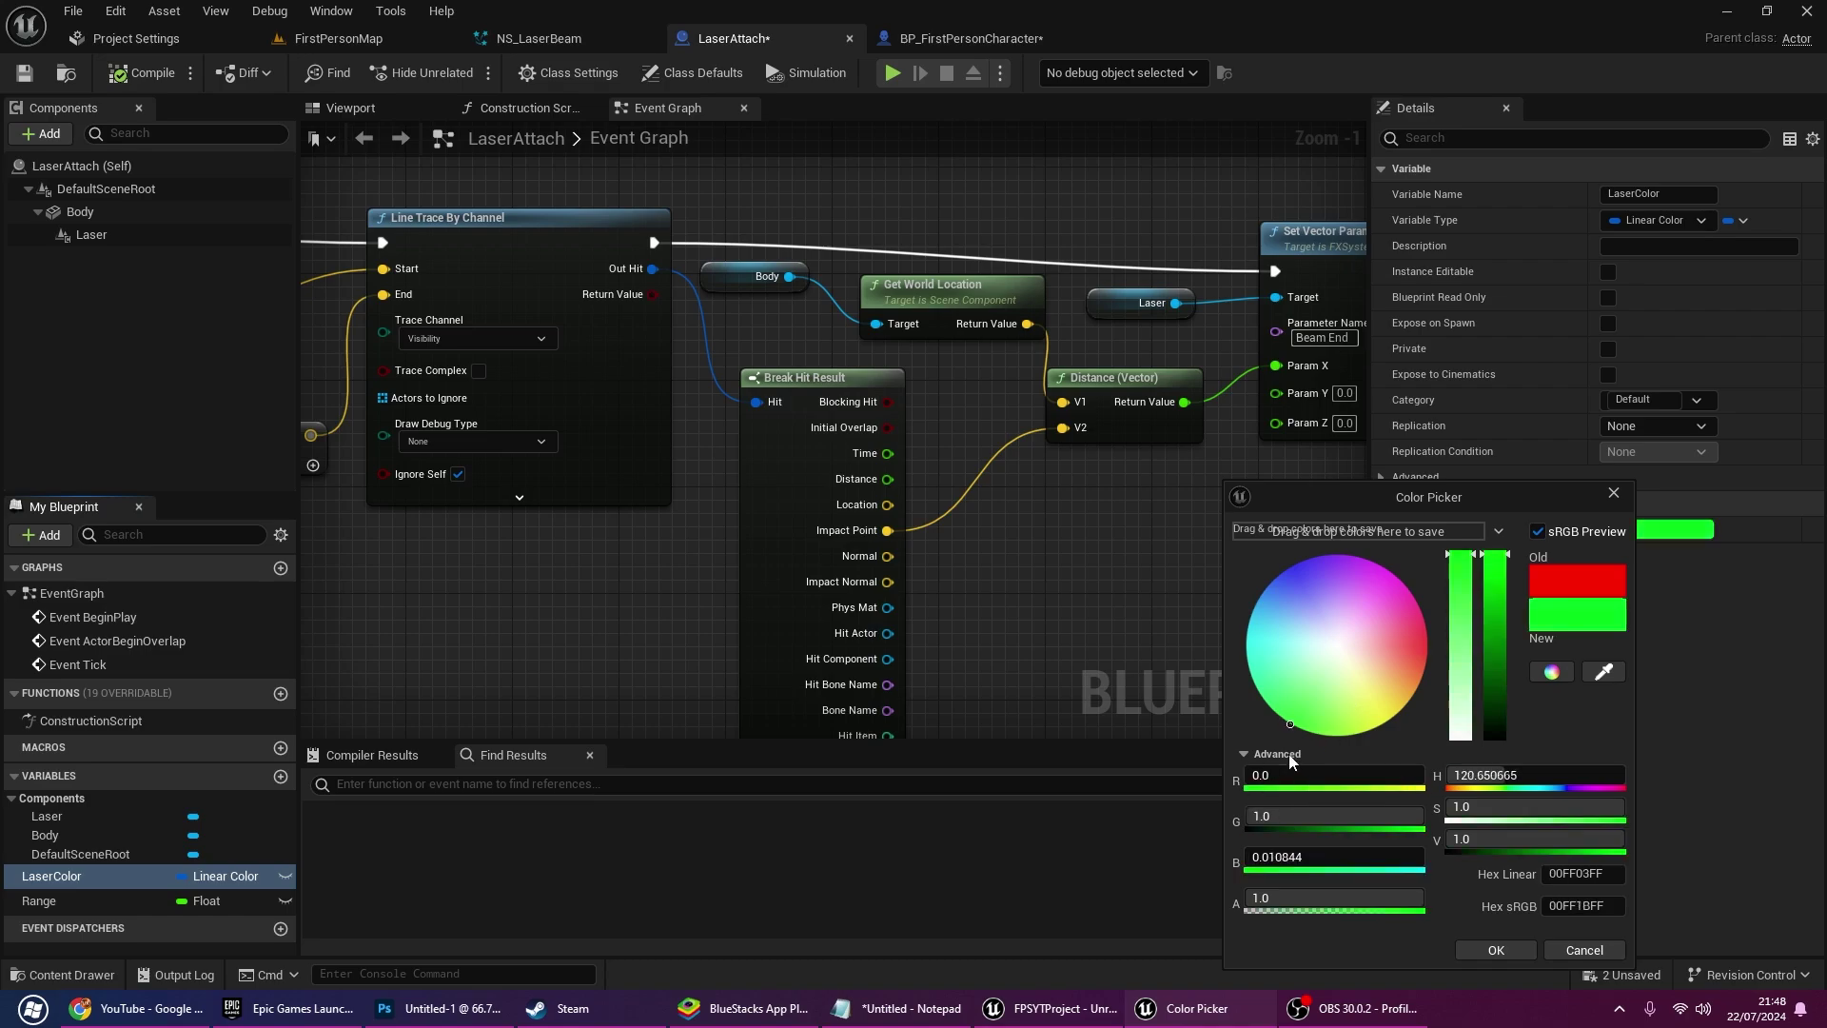
{"action": "left_click", "coordinate": [1474, 950]}
Play FirstPersonMap and walk up to the gridded wall to see the green beam
{"action": "left_click", "coordinate": [373, 44]}
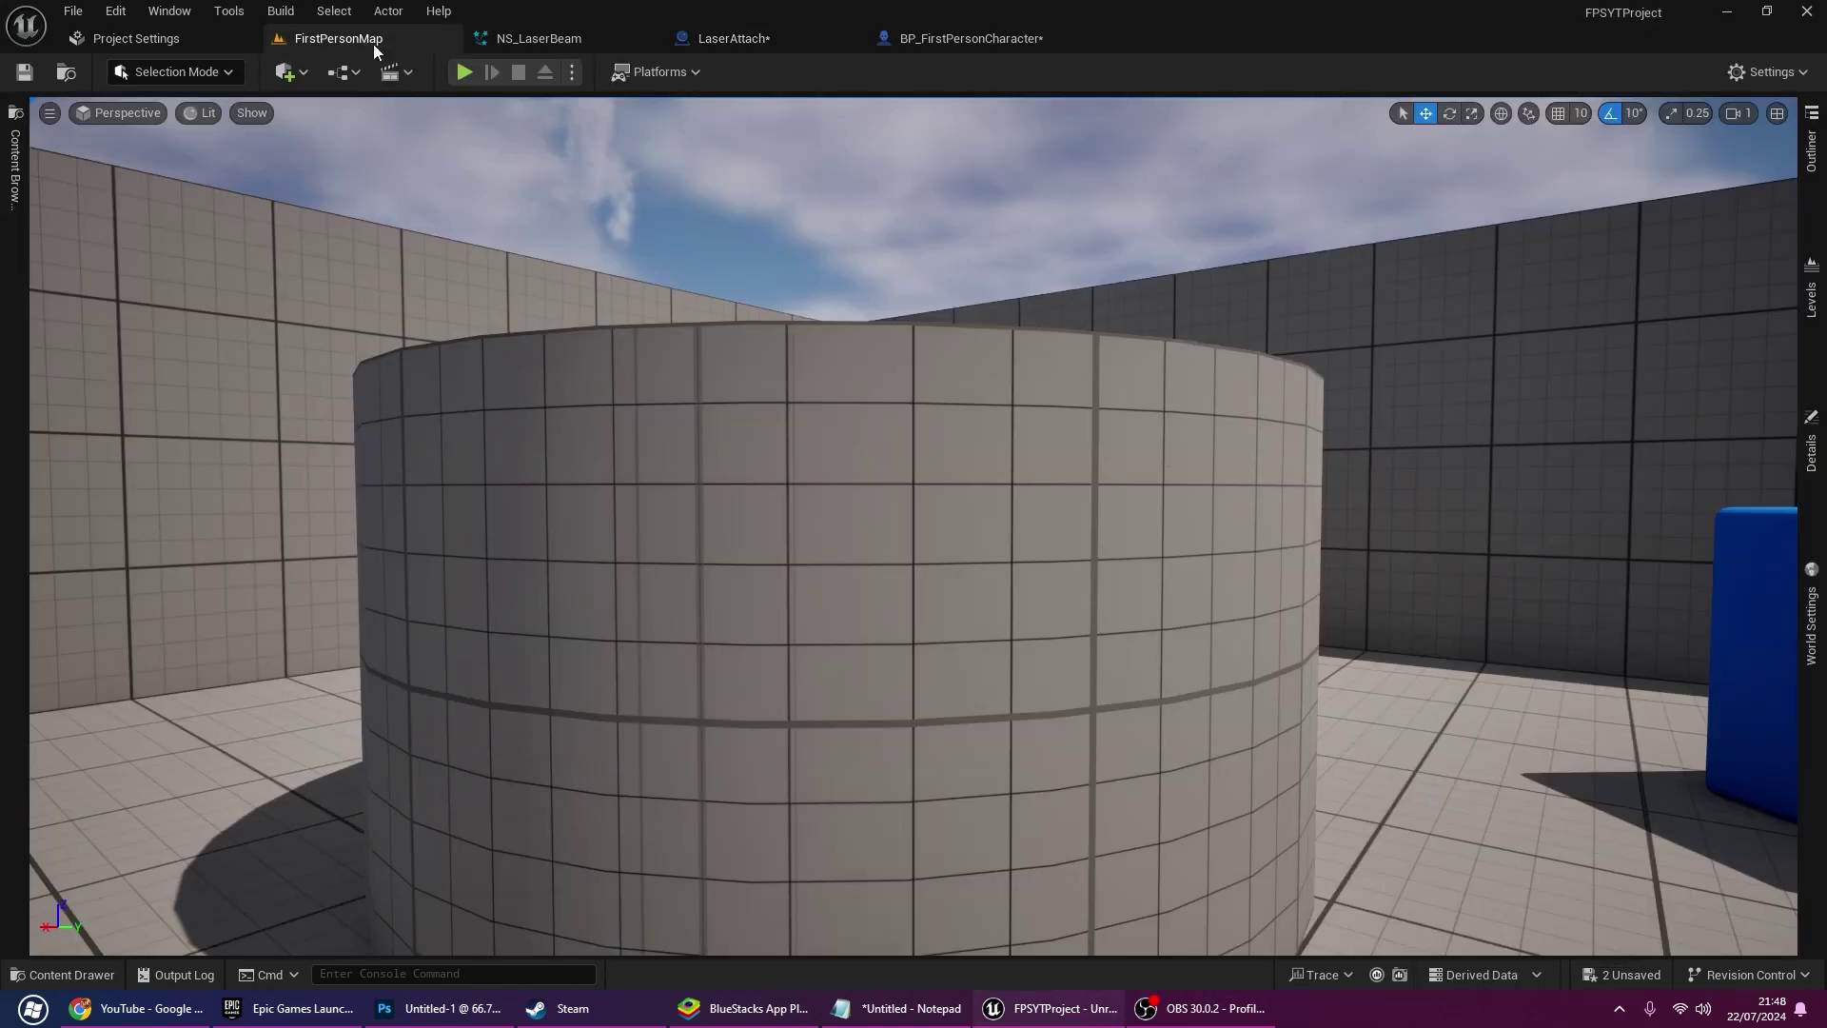
{"action": "left_click", "coordinate": [463, 73]}
{"action": "key", "text": "w"}
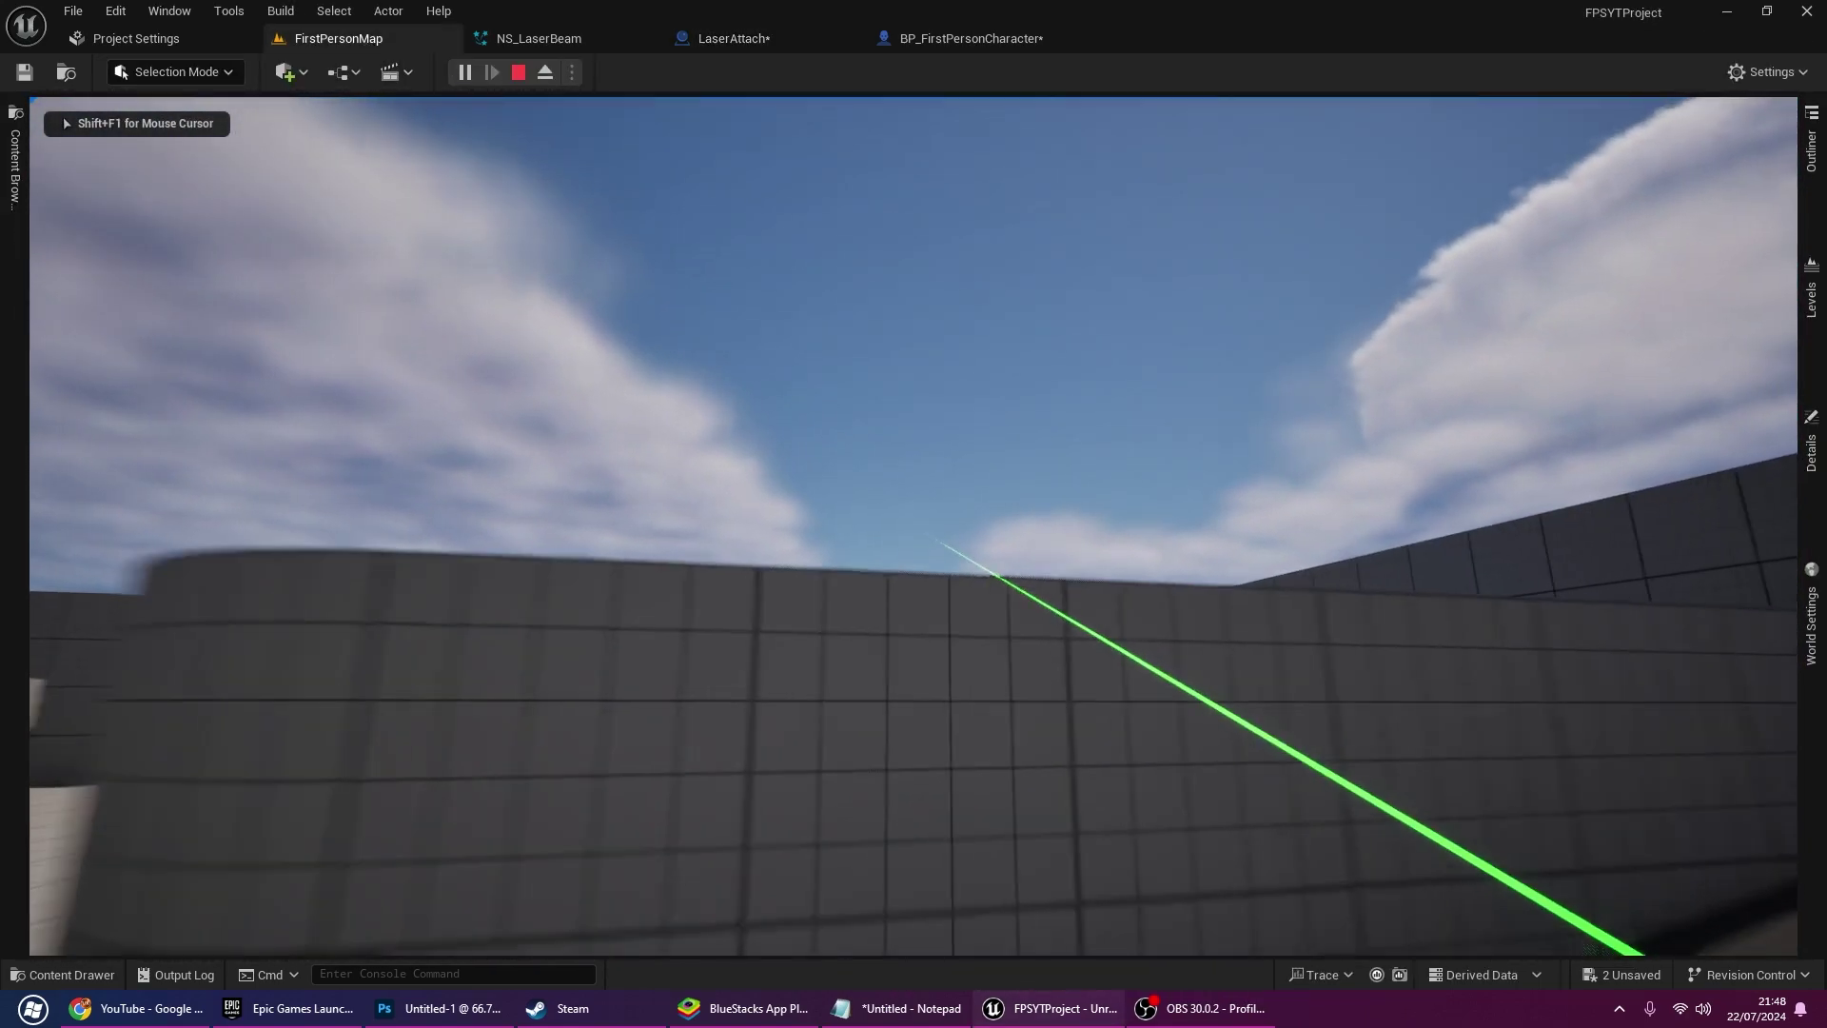
{"action": "key", "text": "s"}
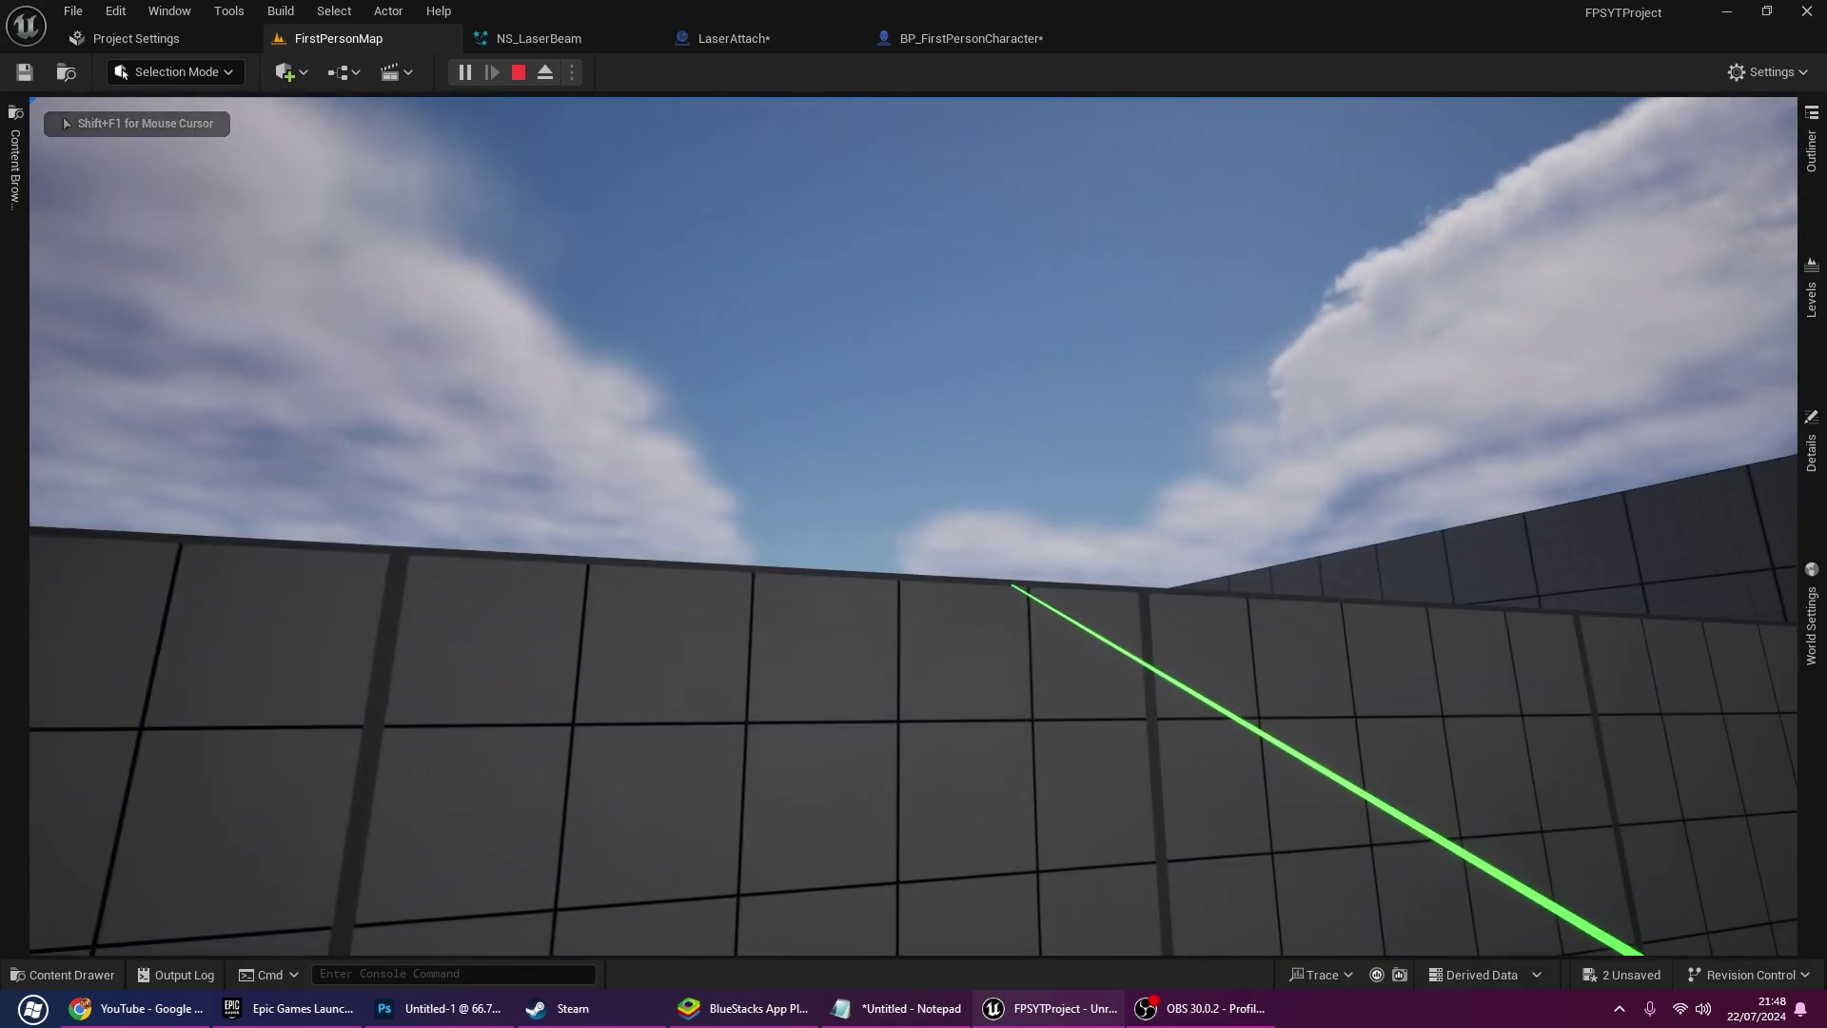